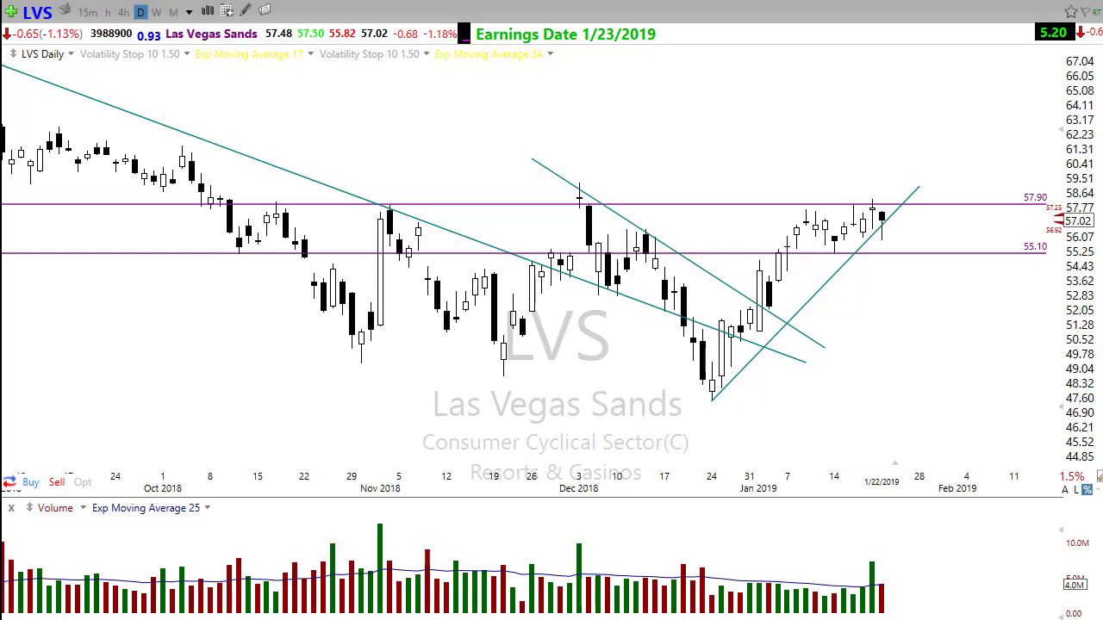
- Draw red arrows along the LVS downtrend from the June high and at the late-December reversal
scroll(344, 466, "down", 3)
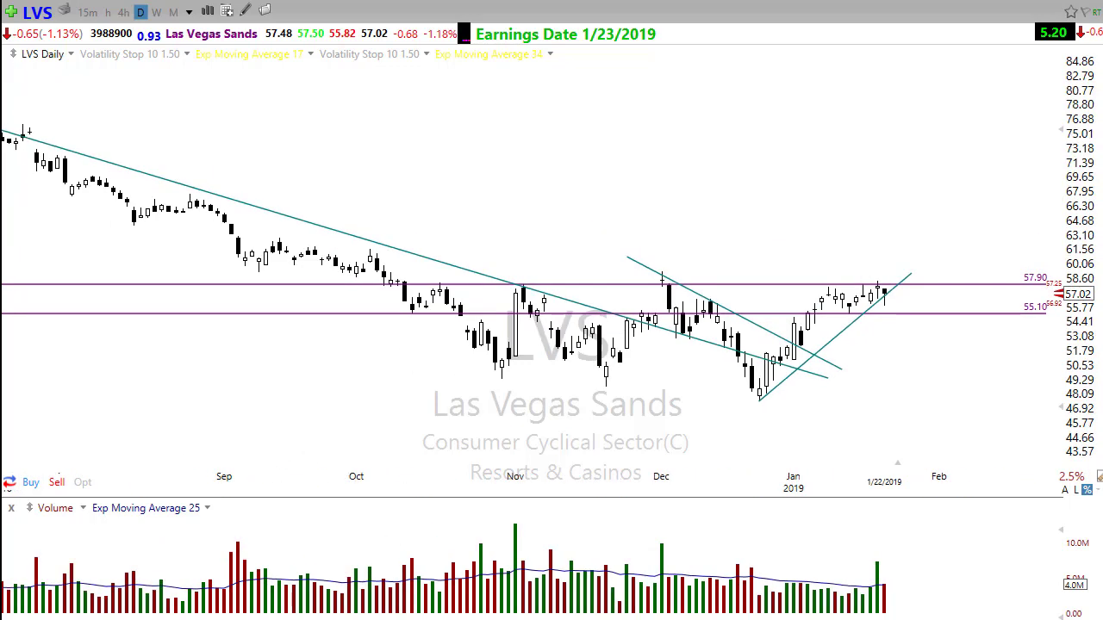
scroll(455, 420, "down", 2)
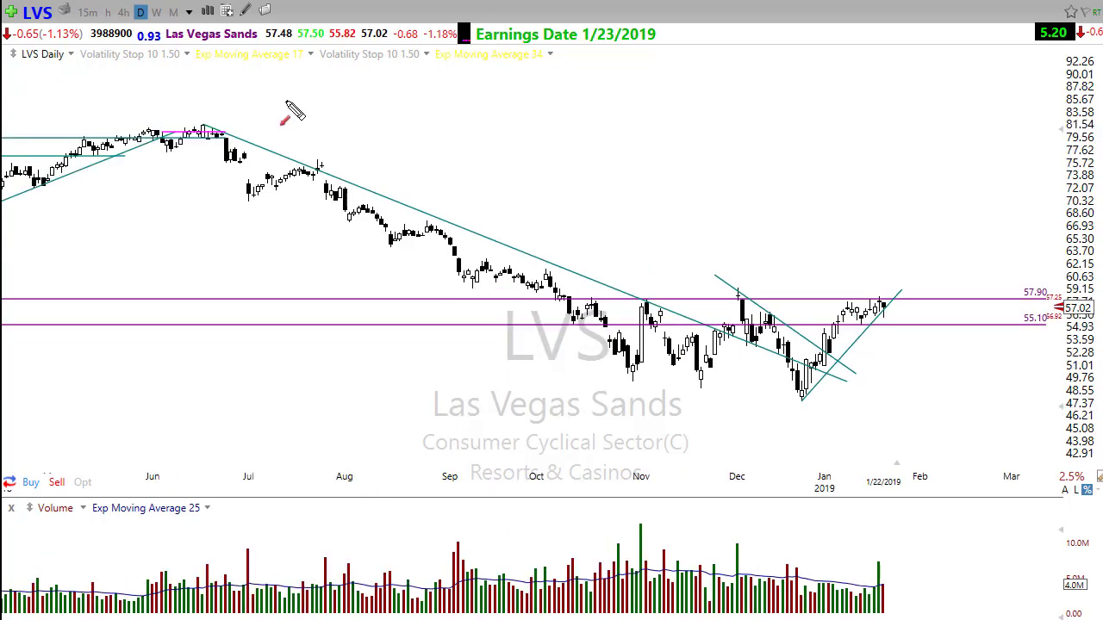
mouse_move(198, 119)
left_mouse_down()
mouse_move(903, 397)
mouse_move(919, 421)
mouse_move(912, 407)
left_mouse_up()
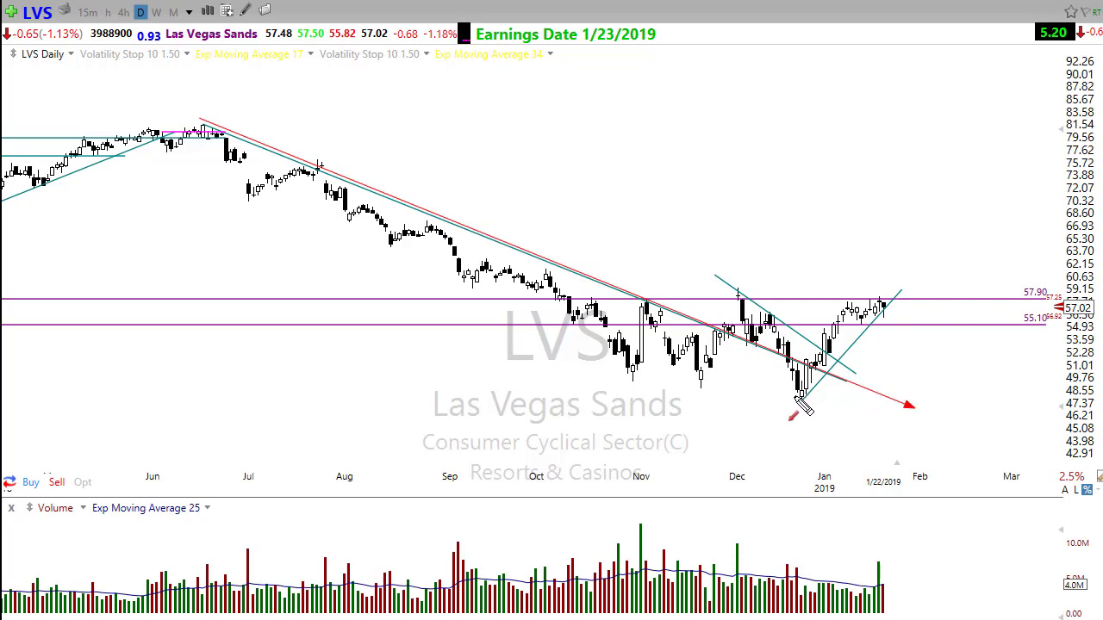
left_click_drag(795, 402, 800, 353)
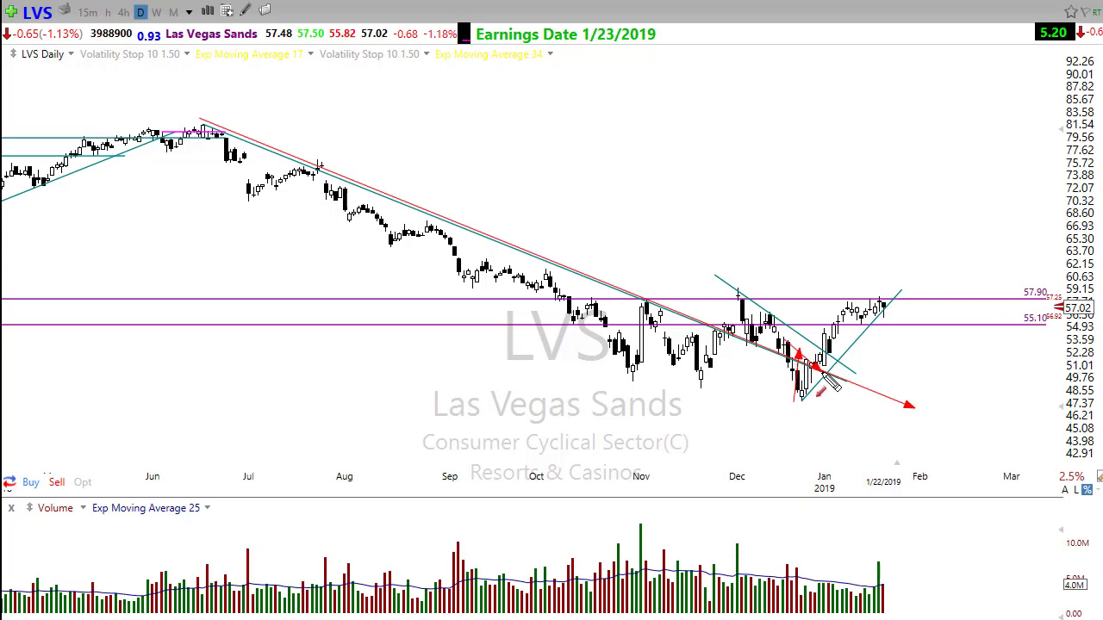
left_click_drag(884, 437, 828, 372)
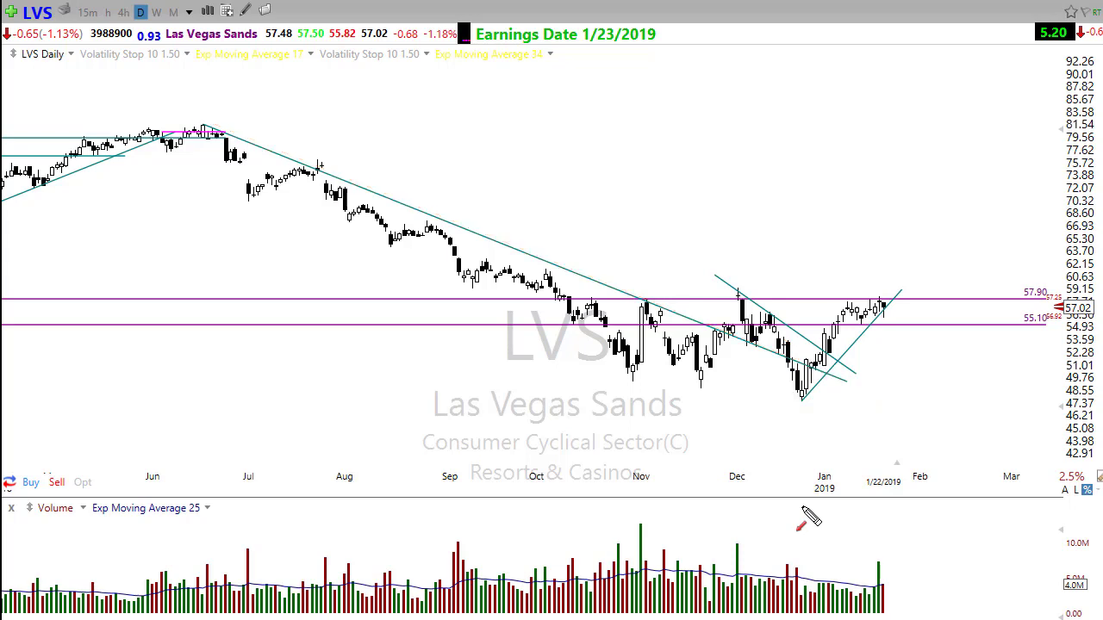
- Show the Volatility Stop 10 1.50 based on Exp Moving Average 17 by raising its plot opacity to maximum
scroll(715, 435, "up", 2)
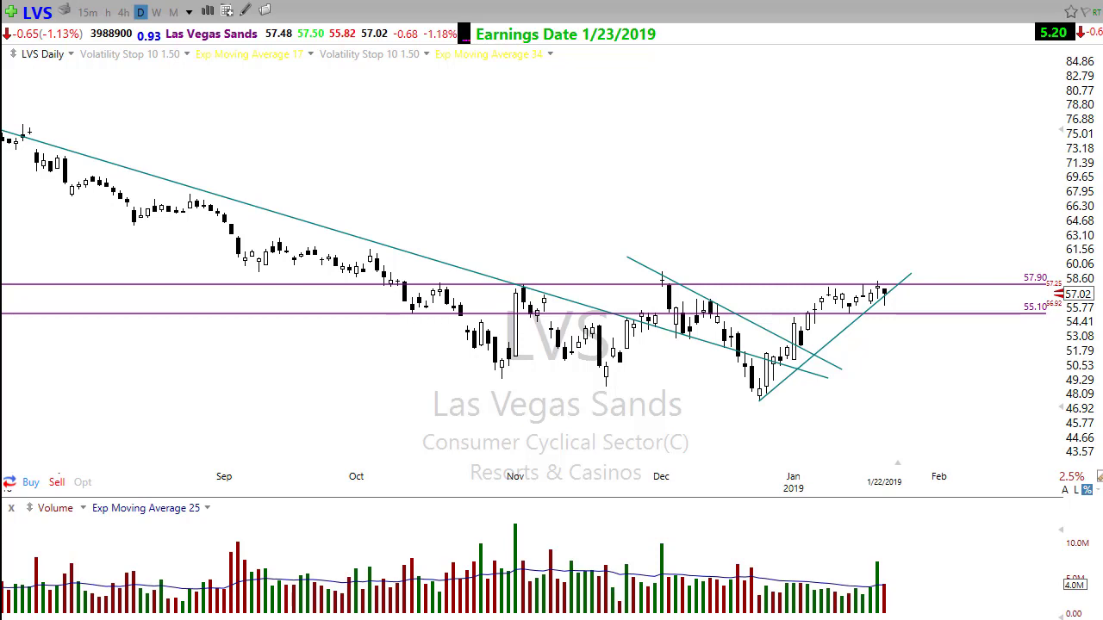
right_click(118, 55)
left_click(159, 67)
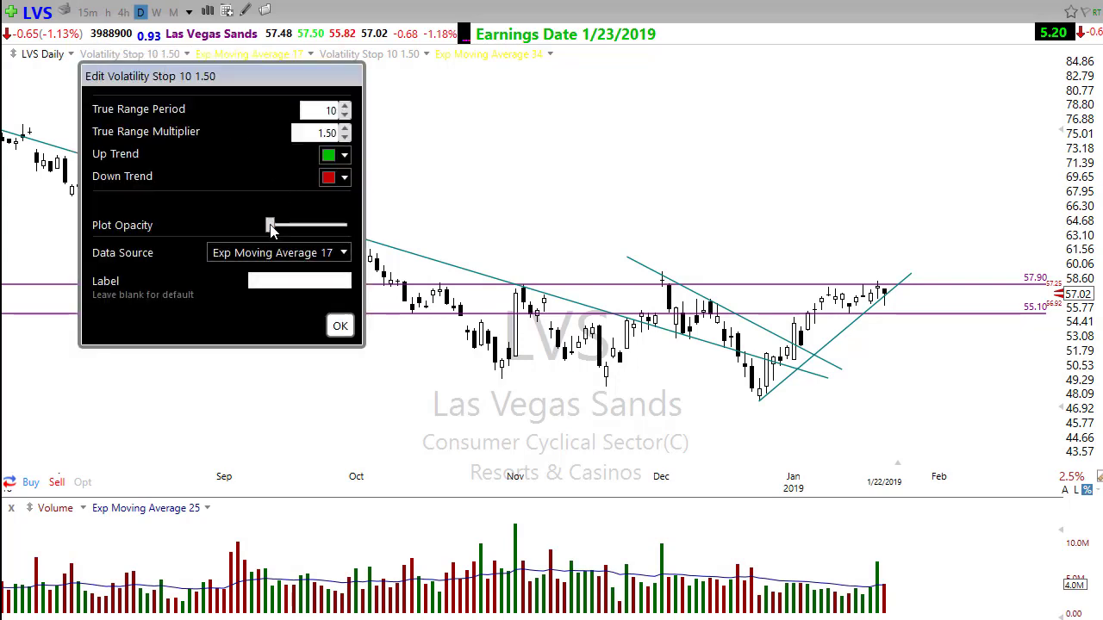
left_click_drag(271, 225, 348, 225)
left_click(339, 325)
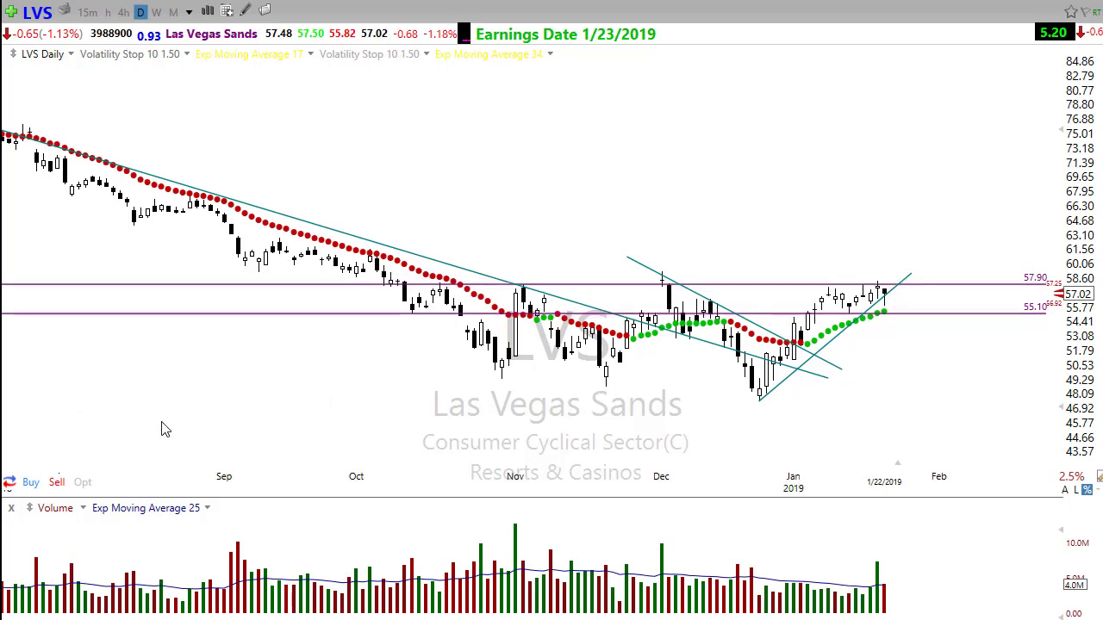
- Hide the Volatility Stop 10 1.50 based on Exp Moving Average 17 by lowering its plot opacity to minimum
right_click(122, 62)
left_click(152, 69)
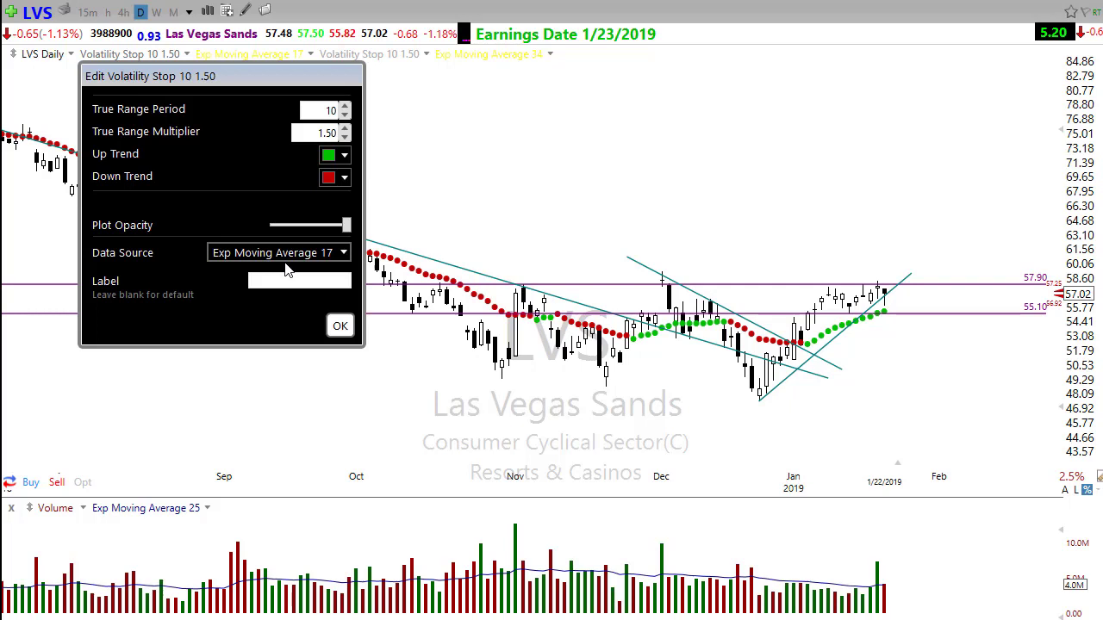
left_click_drag(345, 225, 269, 226)
left_click(340, 327)
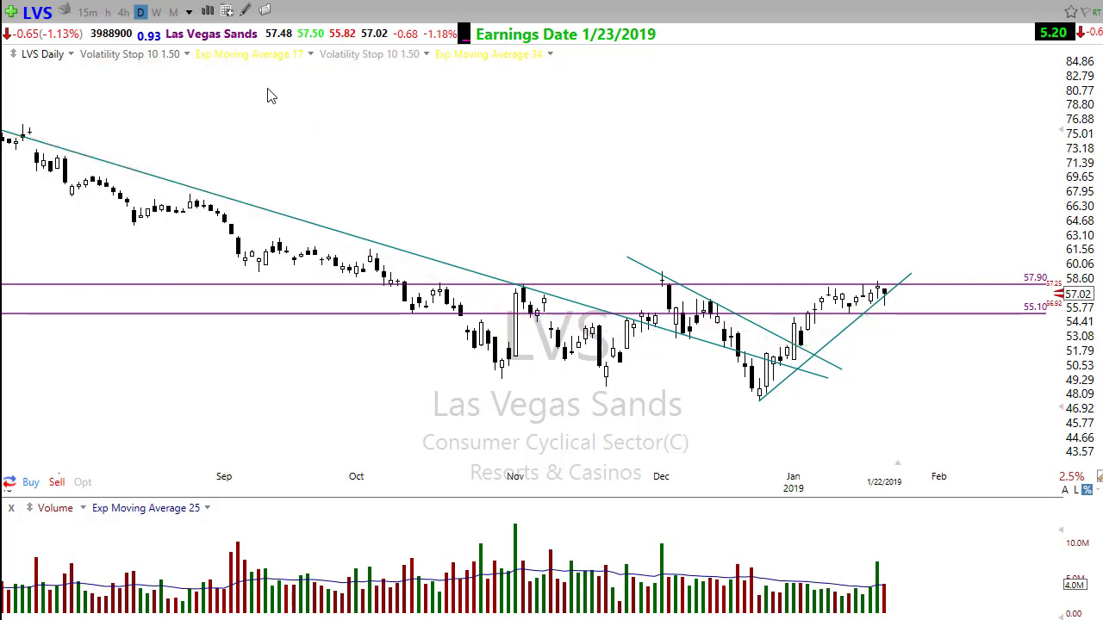
- Show the Exp Moving Average 17 line by raising its plot opacity to maximum
left_click(250, 58)
left_click(280, 69)
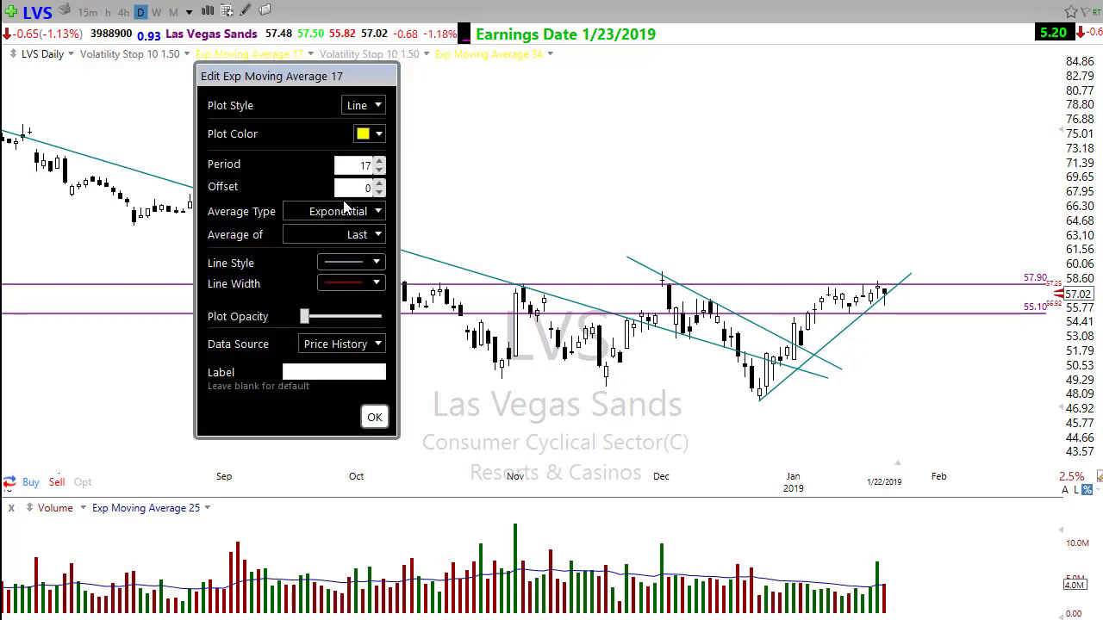
left_click_drag(304, 318, 380, 318)
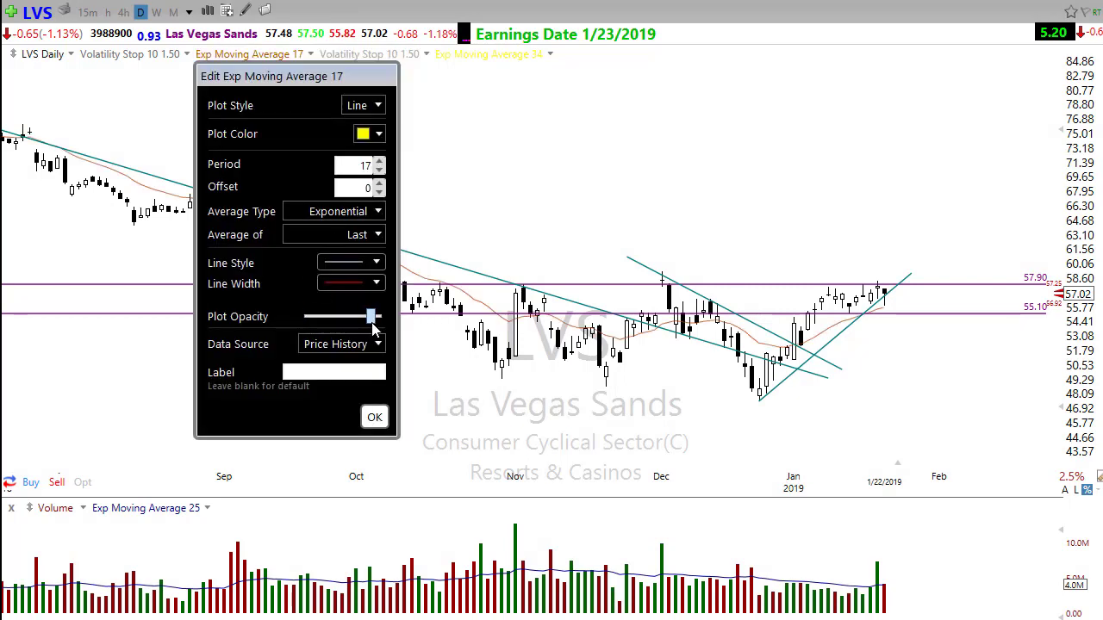
left_click(374, 417)
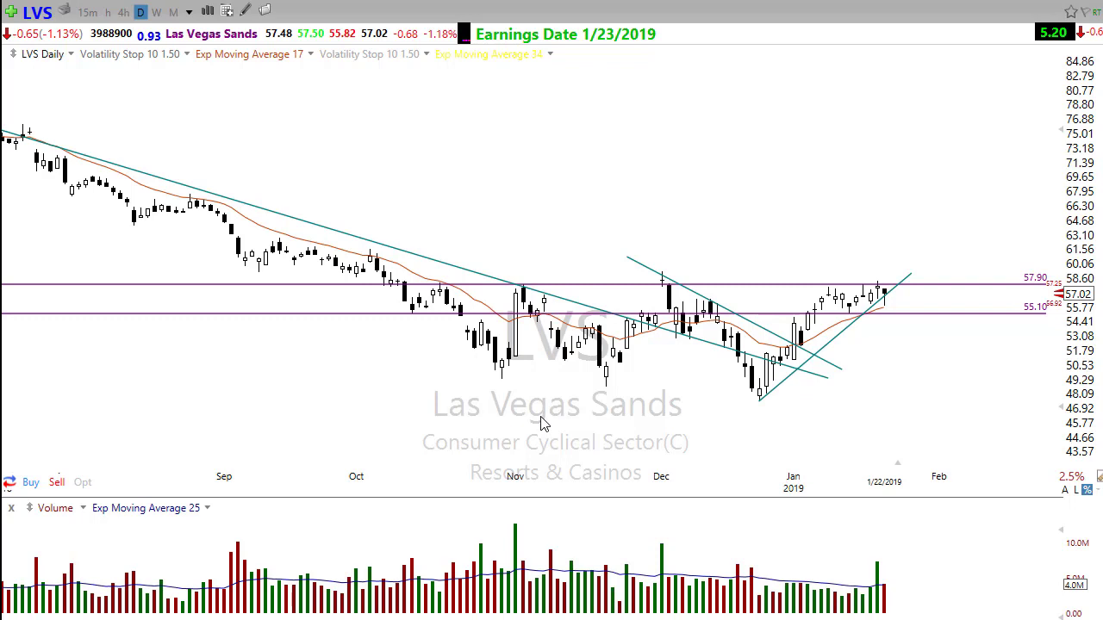
- Hide the Exp Moving Average 17 line by lowering its plot opacity to minimum
left_click(233, 56)
left_click(274, 66)
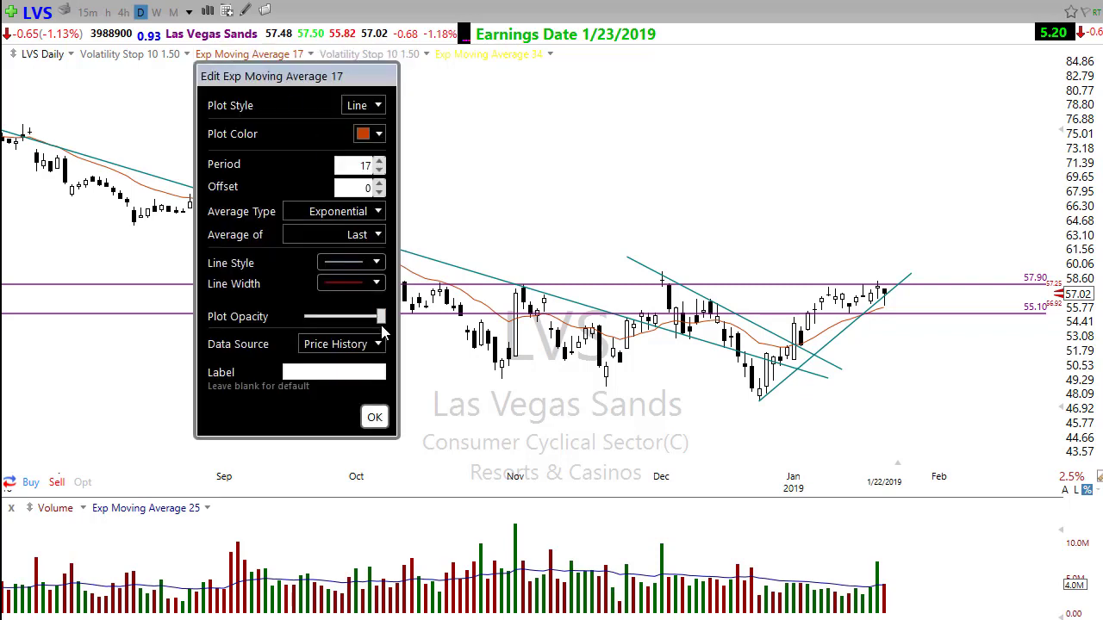
left_click_drag(380, 316, 298, 318)
left_click(374, 417)
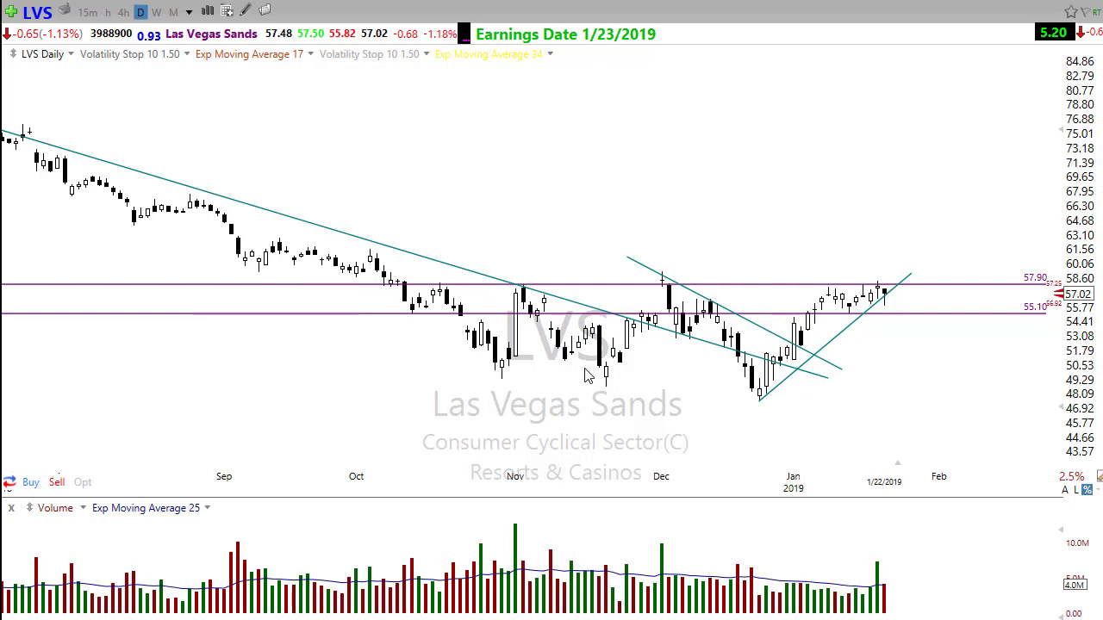
- Set the first Volatility Stop's data source to LVS Las Vegas Sands price history and raise its plot opacity to about two-thirds
left_click(140, 59)
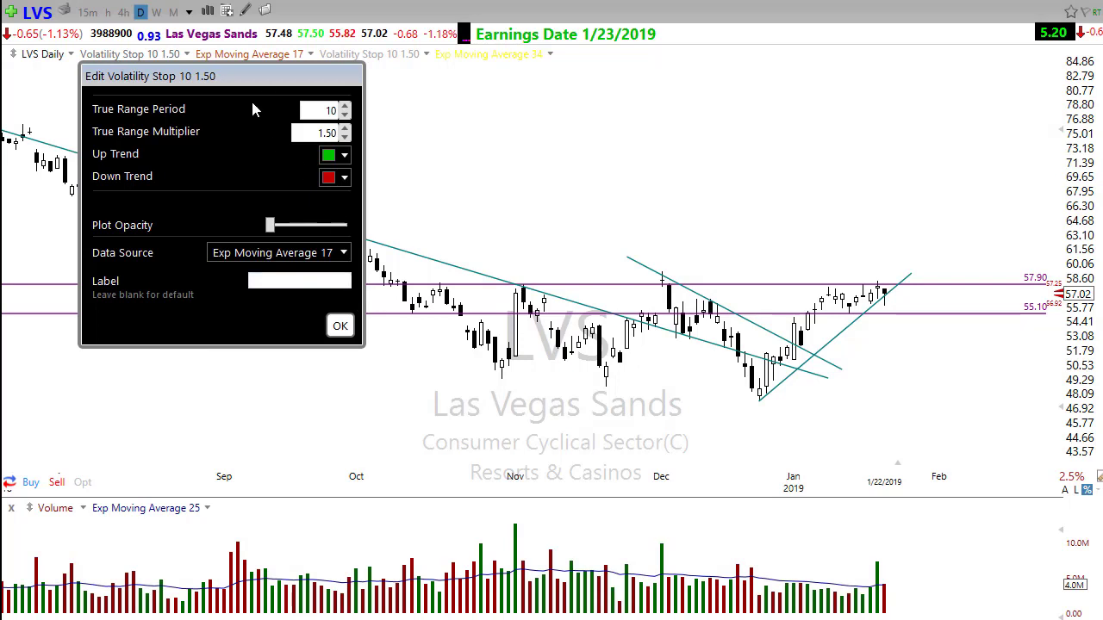
left_click_drag(267, 78, 276, 131)
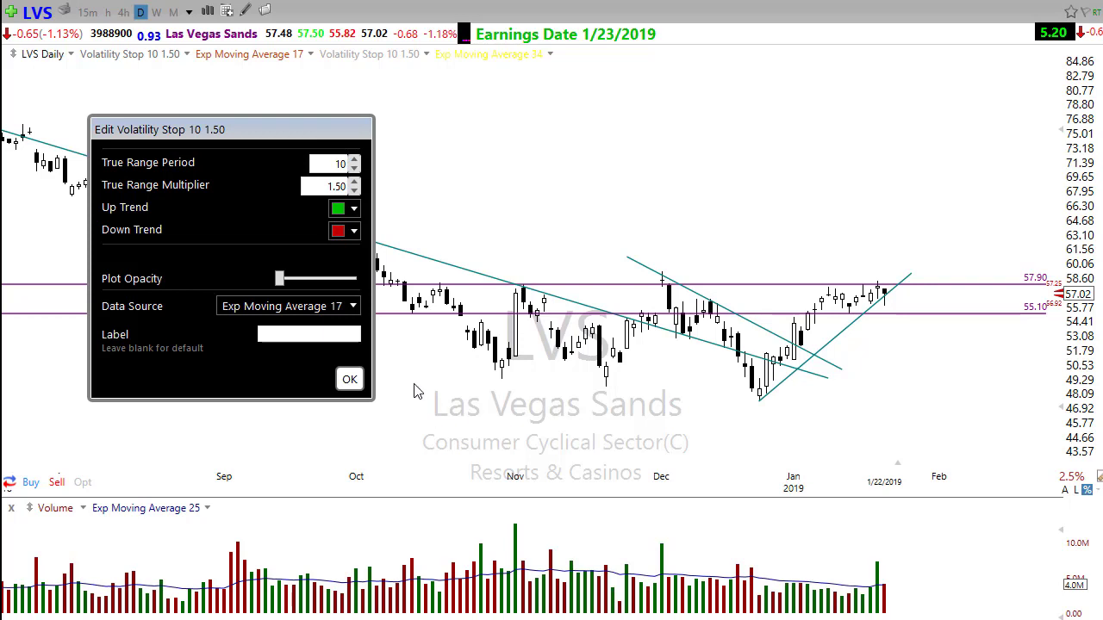
left_click(355, 308)
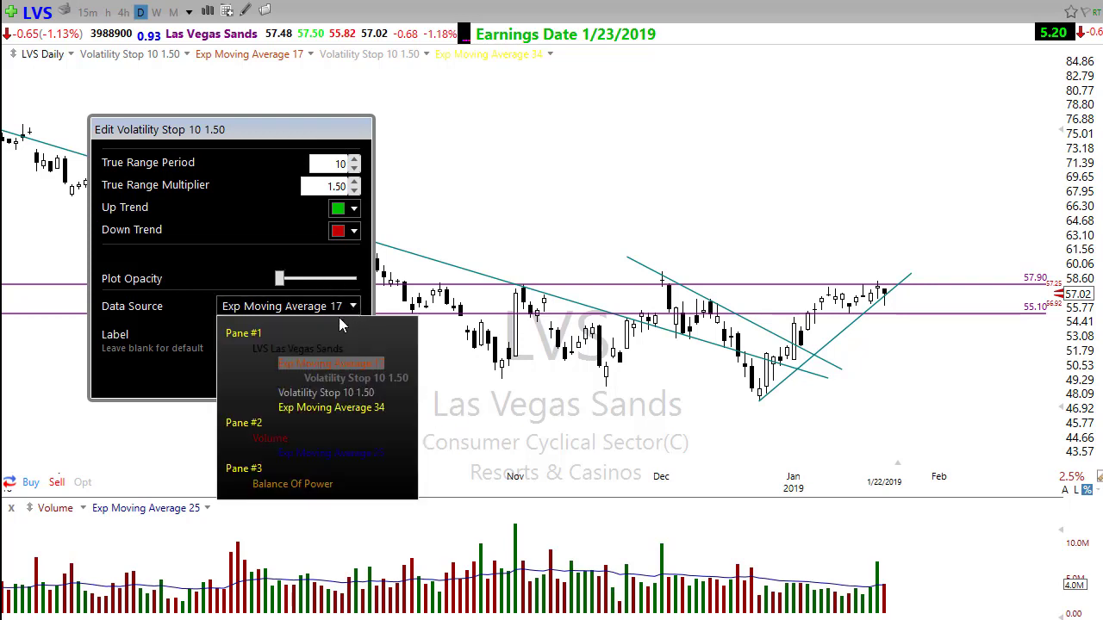
left_click(302, 349)
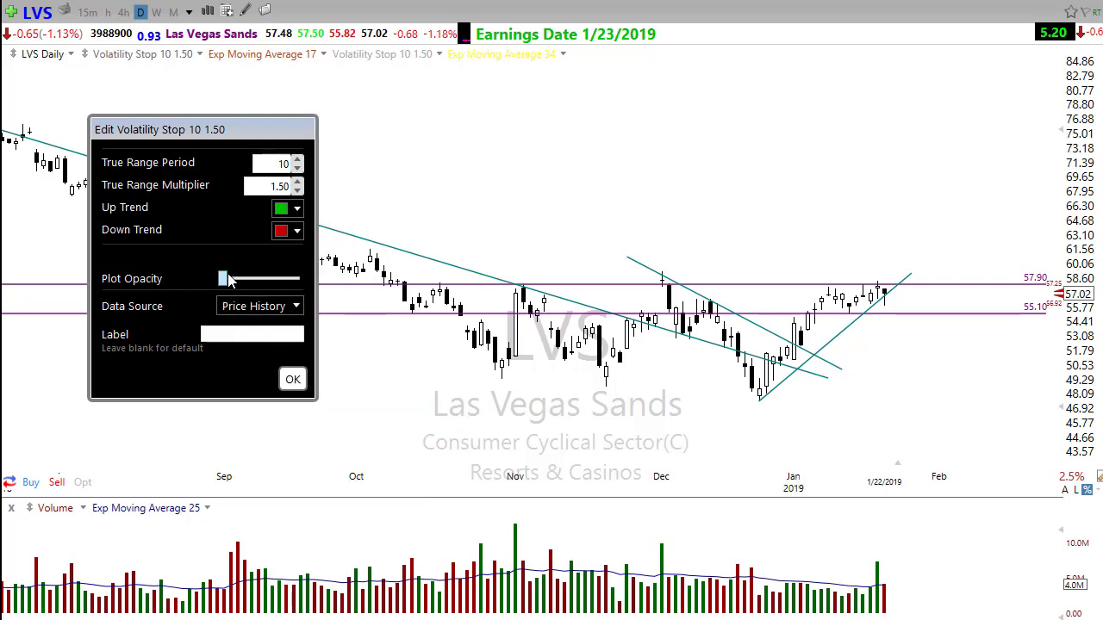
left_click_drag(224, 278, 275, 278)
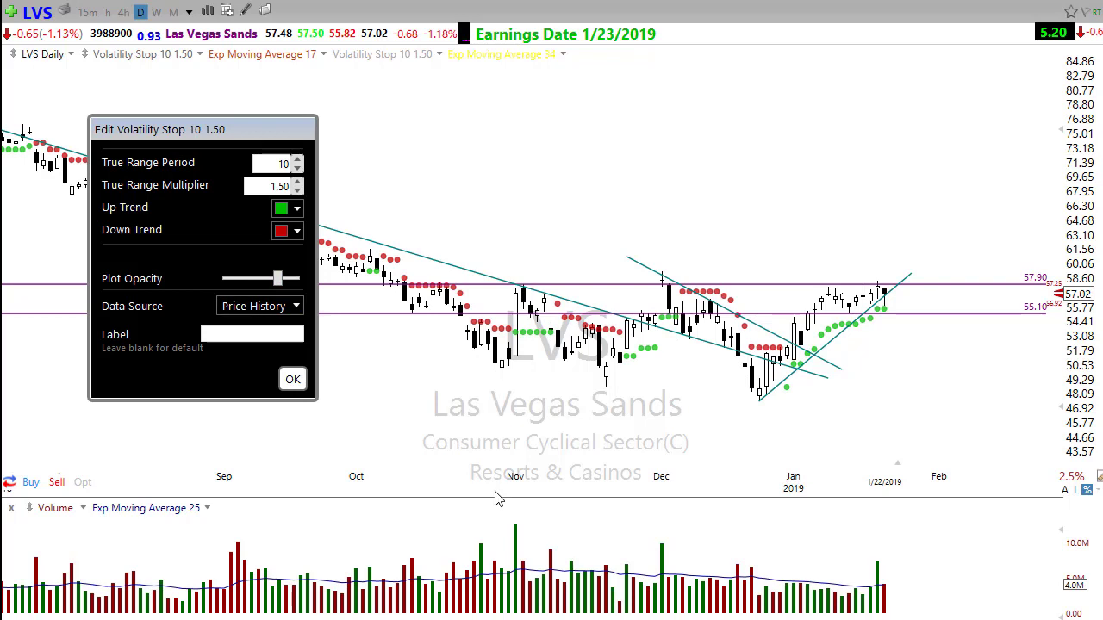
- Set the Volatility Stop's data source to Exp Moving Average 17 and accept the settings
left_click(297, 307)
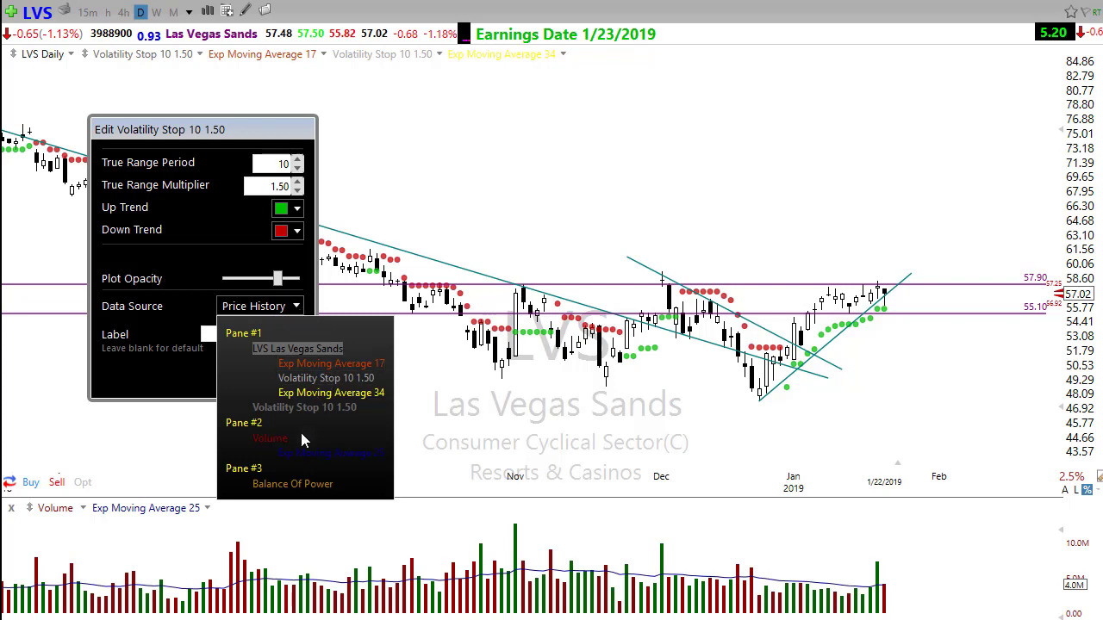
left_click(306, 363)
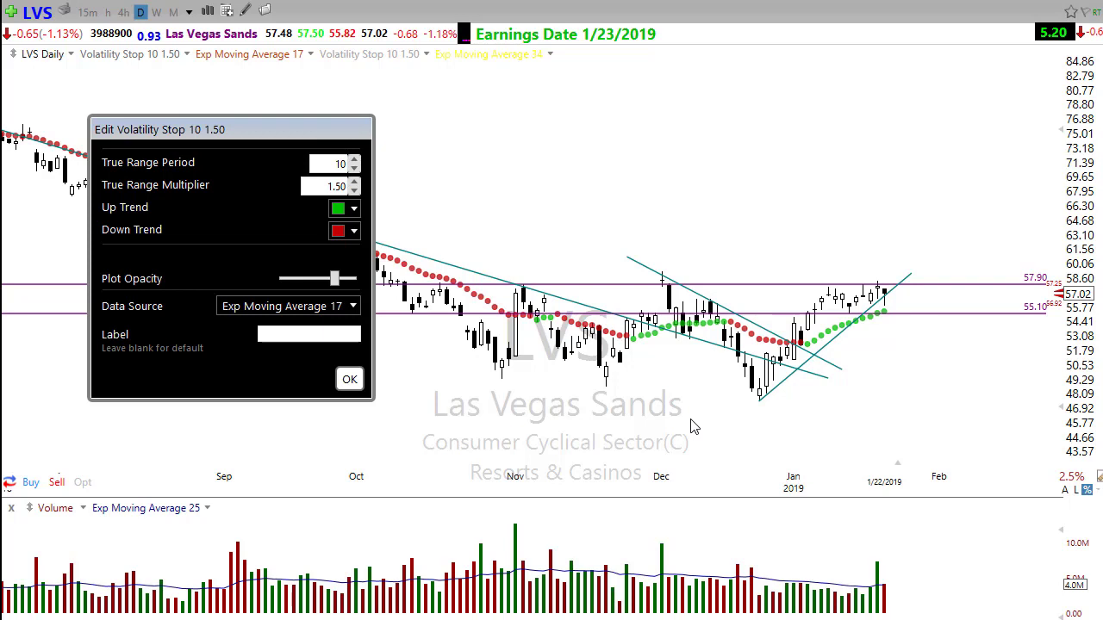
left_click(349, 380)
- Mark the April 2018 decline and rally with red arrows, circle the mid-April high in green with a downward stroke, and clear the annotations
scroll(422, 443, "down", 3)
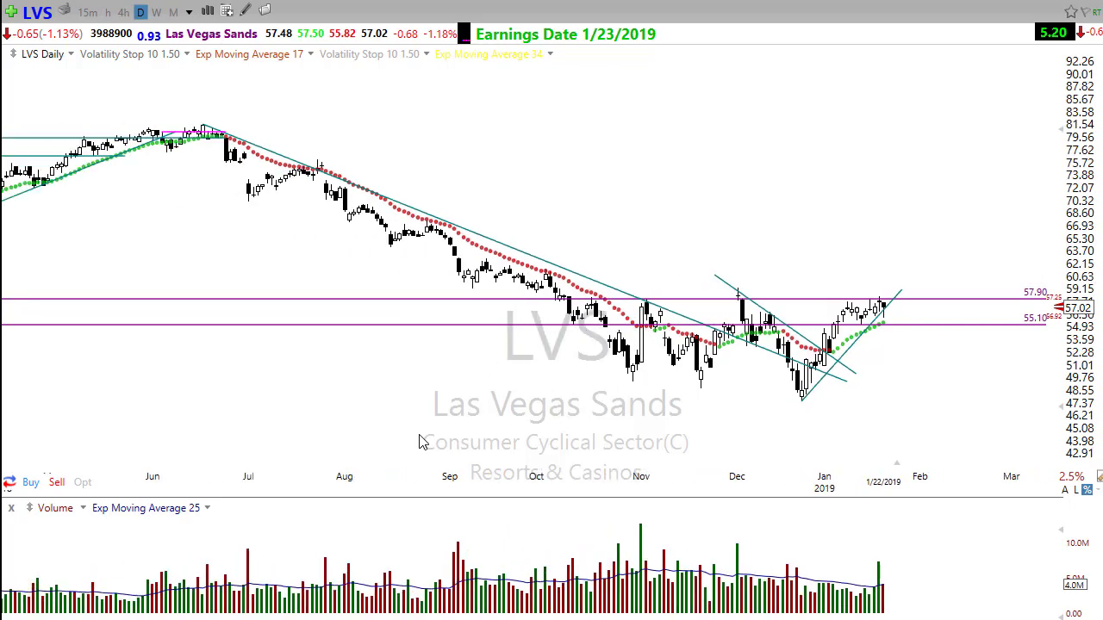
scroll(422, 442, "down", 4)
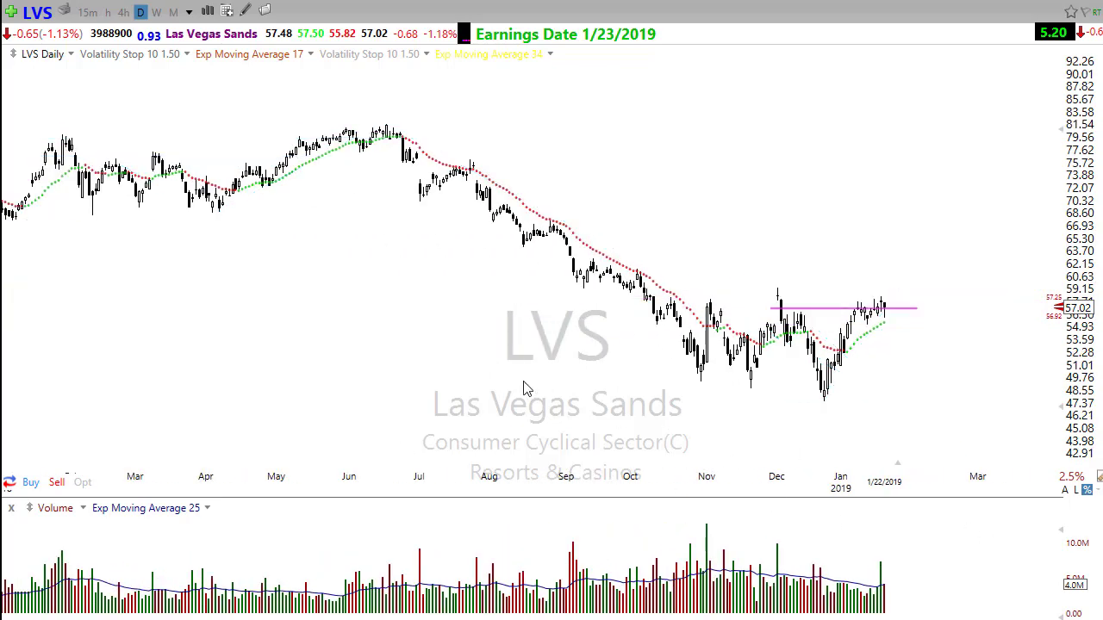
scroll(525, 387, "up", 2)
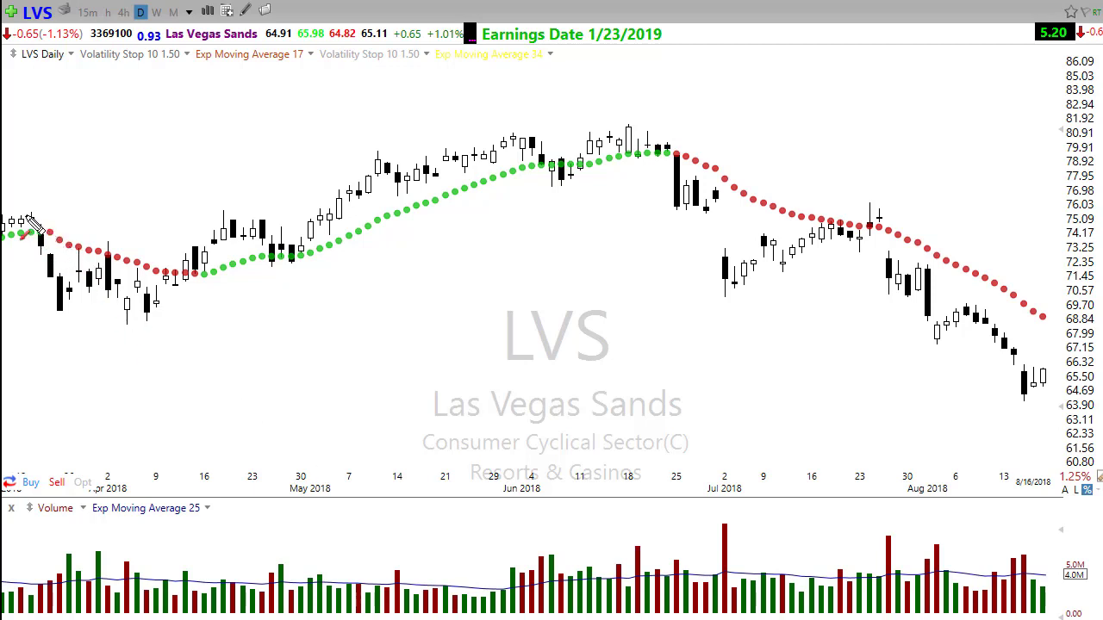
left_click_drag(28, 214, 185, 291)
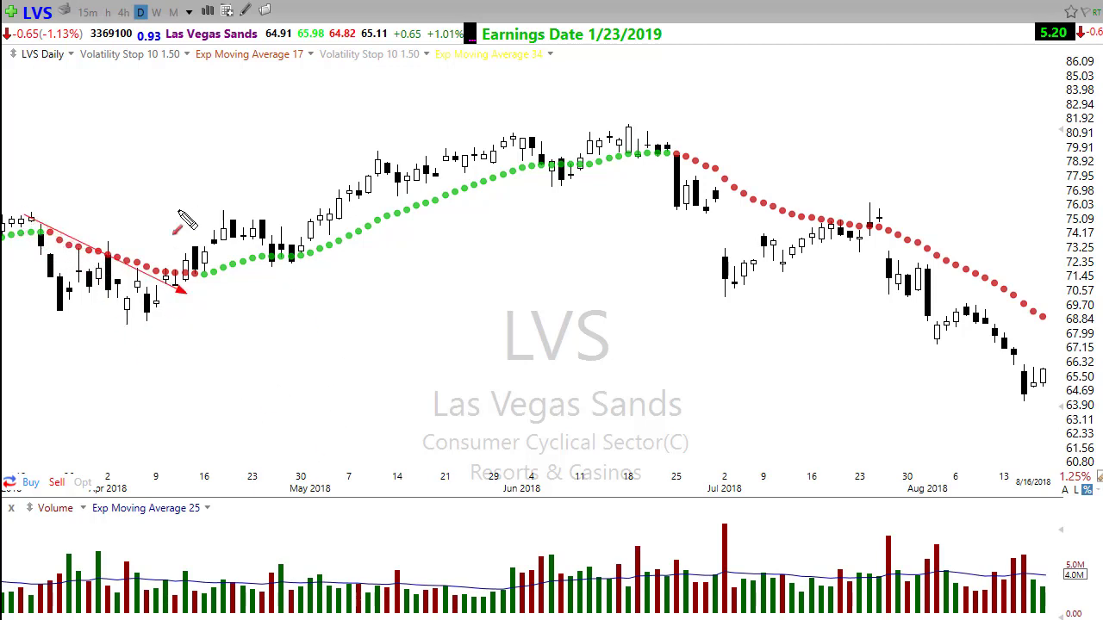
left_click_drag(155, 320, 212, 240)
mouse_move(229, 211)
left_mouse_down()
mouse_move(243, 243)
mouse_move(205, 250)
mouse_move(221, 210)
left_mouse_up()
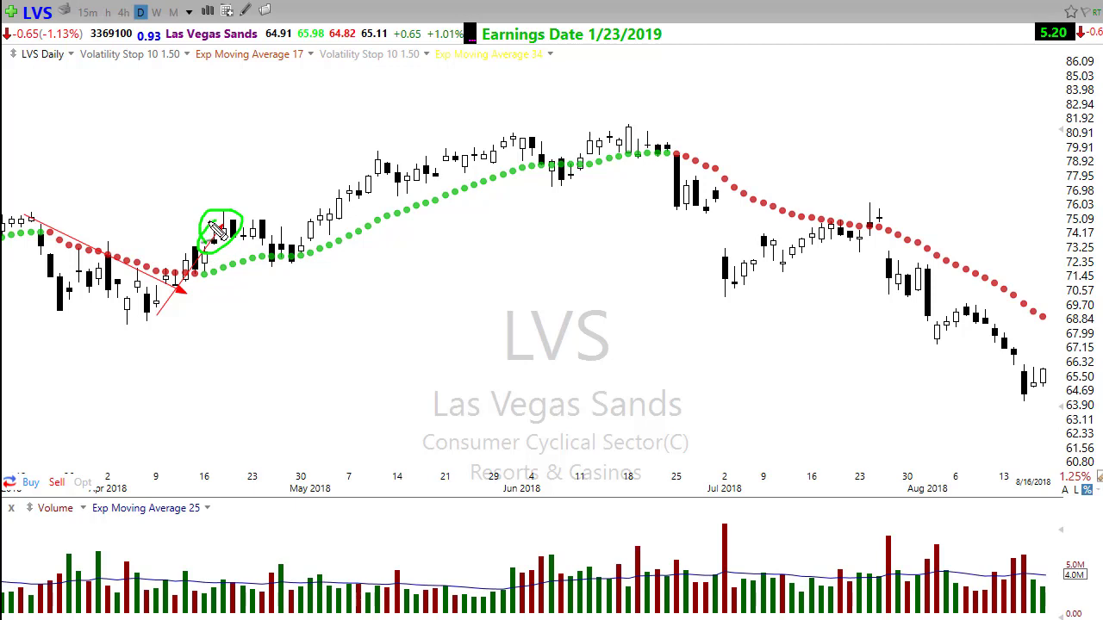
left_click_drag(229, 234, 279, 338)
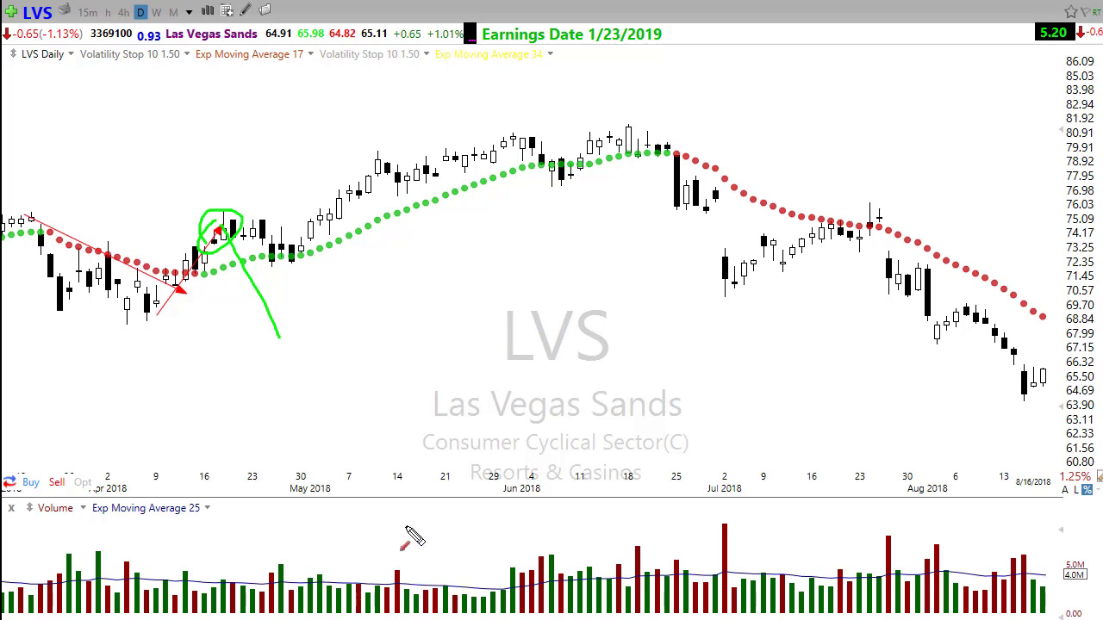
key("Escape")
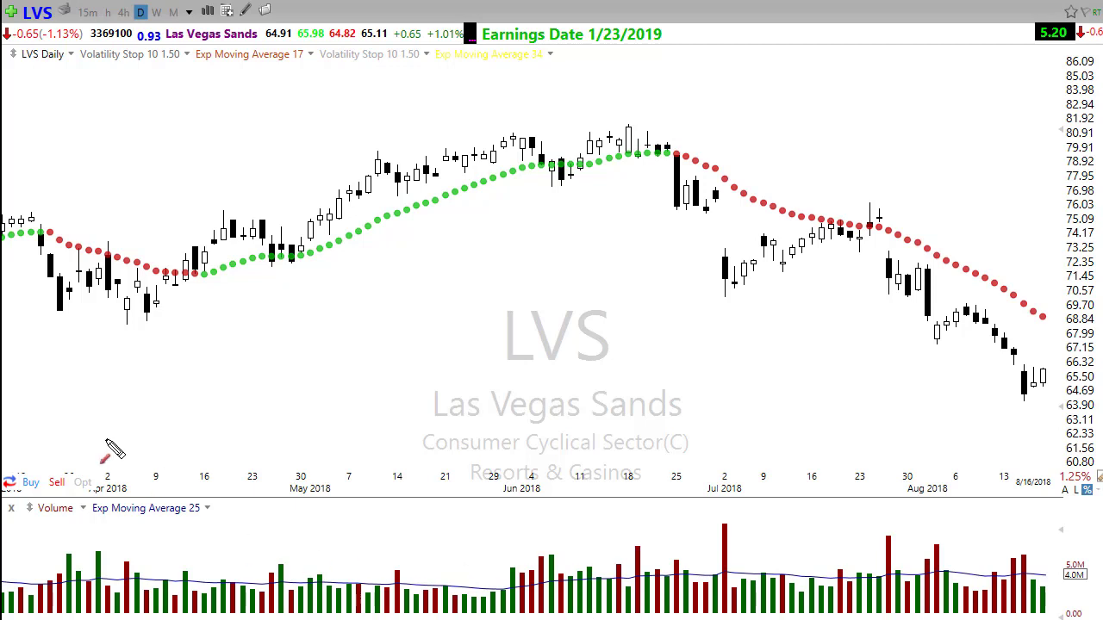
- Sketch a down-up-down arrow pattern below the April–May 2018 candles, circle its peak in green, and clear the sketch
mouse_move(49, 339)
left_mouse_down()
mouse_move(216, 451)
mouse_move(310, 394)
mouse_move(336, 399)
left_mouse_up()
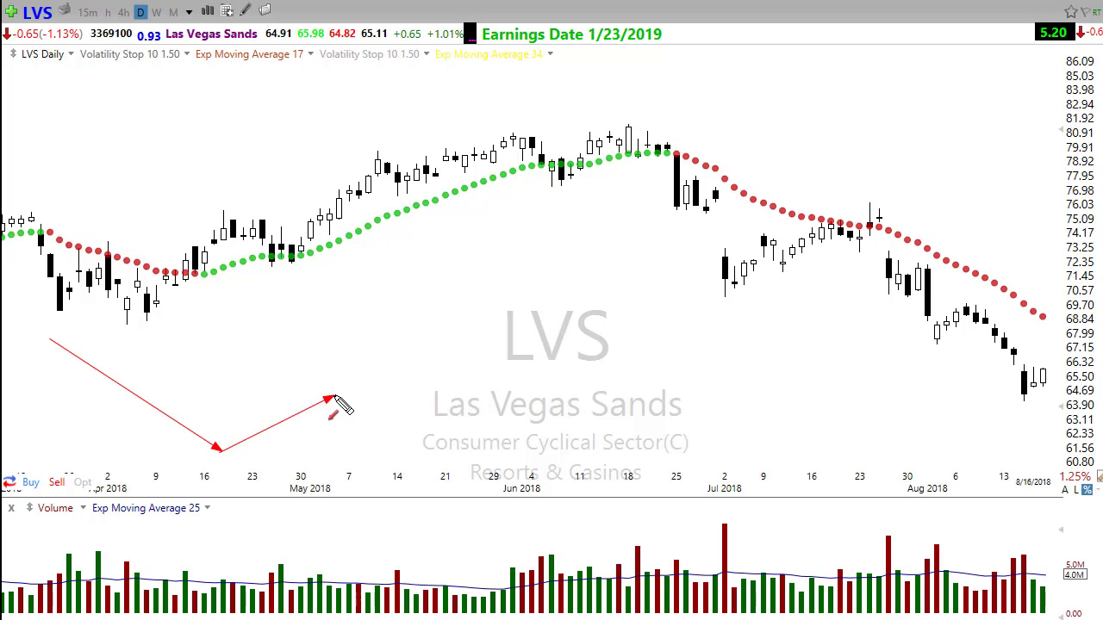
left_click_drag(344, 390, 321, 407)
left_click_drag(330, 398, 395, 466)
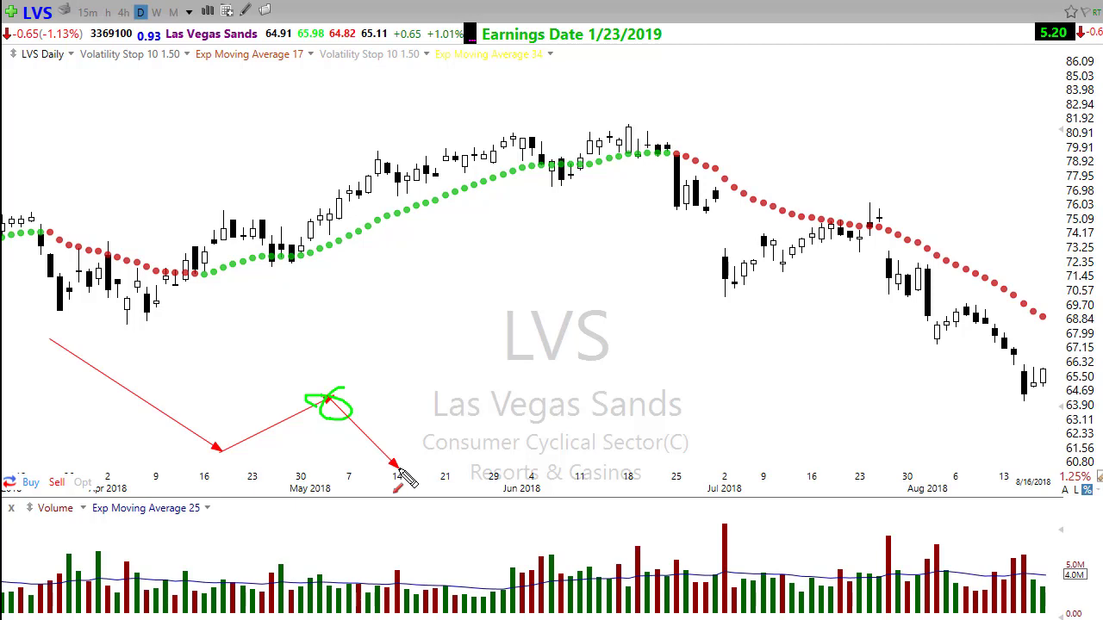
key("Escape")
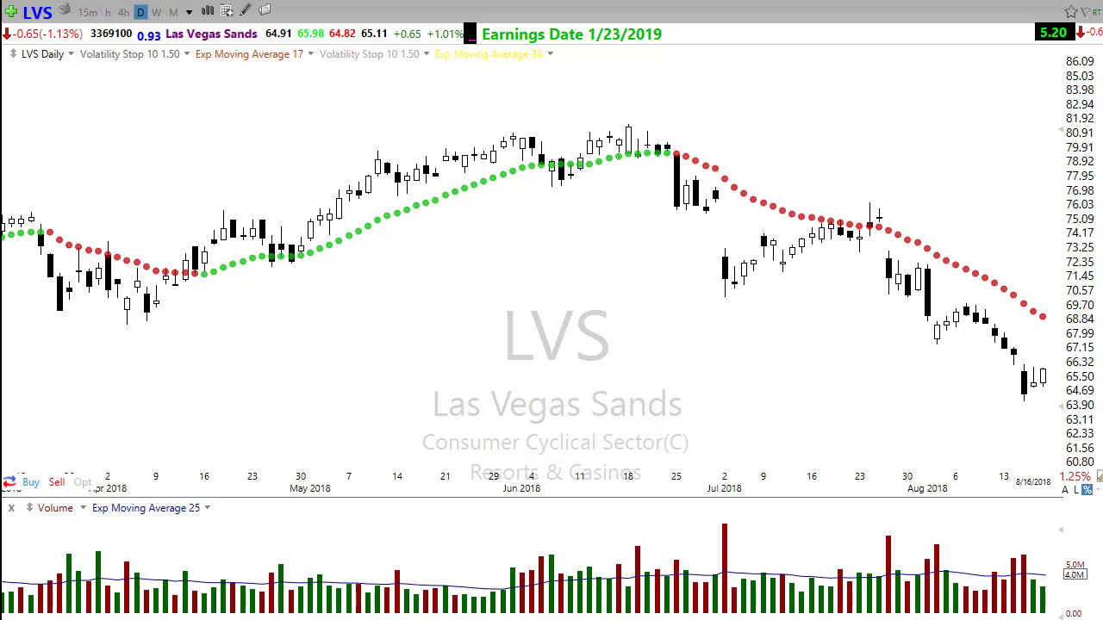
- Draw red arrows along the April 2018 decline, rally, pullback and next rise, plus a rising line beneath the lows
left_click_drag(140, 319, 235, 224)
mouse_move(22, 210)
left_mouse_down()
mouse_move(104, 267)
mouse_move(204, 308)
left_mouse_up()
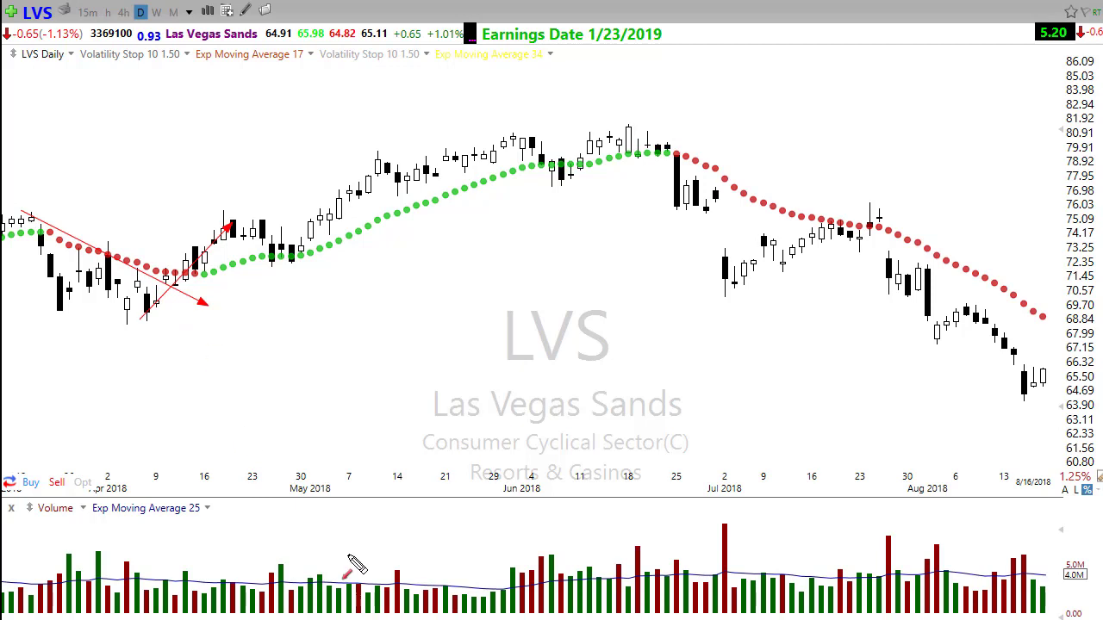
mouse_move(232, 231)
left_mouse_down()
mouse_move(264, 269)
mouse_move(283, 272)
mouse_move(361, 223)
left_mouse_up()
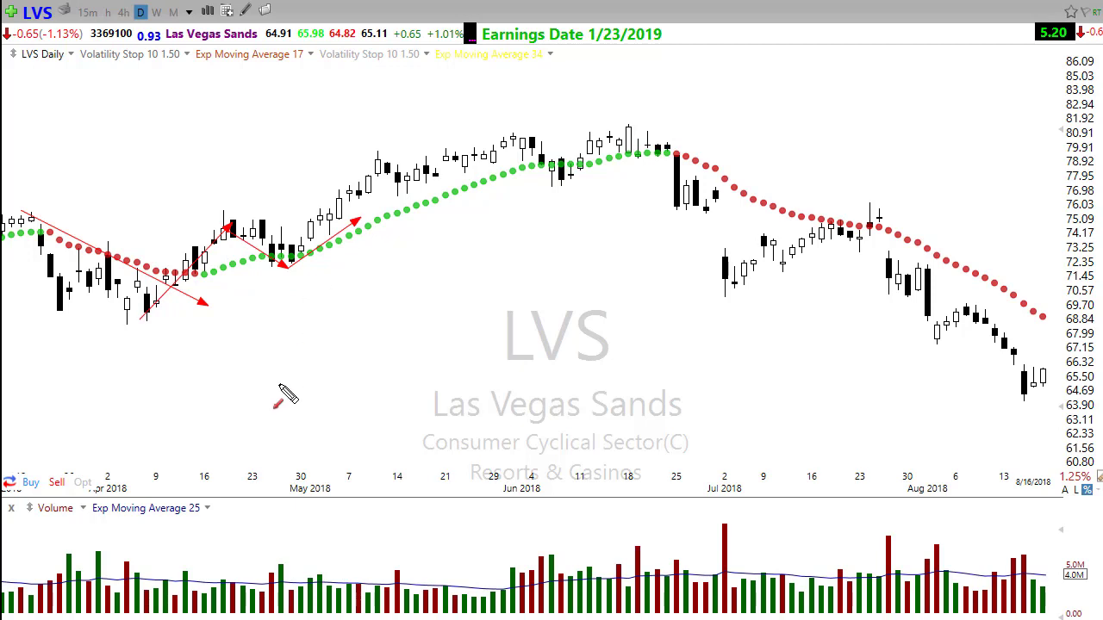
mouse_move(119, 330)
left_mouse_down()
mouse_move(414, 252)
mouse_move(457, 215)
left_mouse_up()
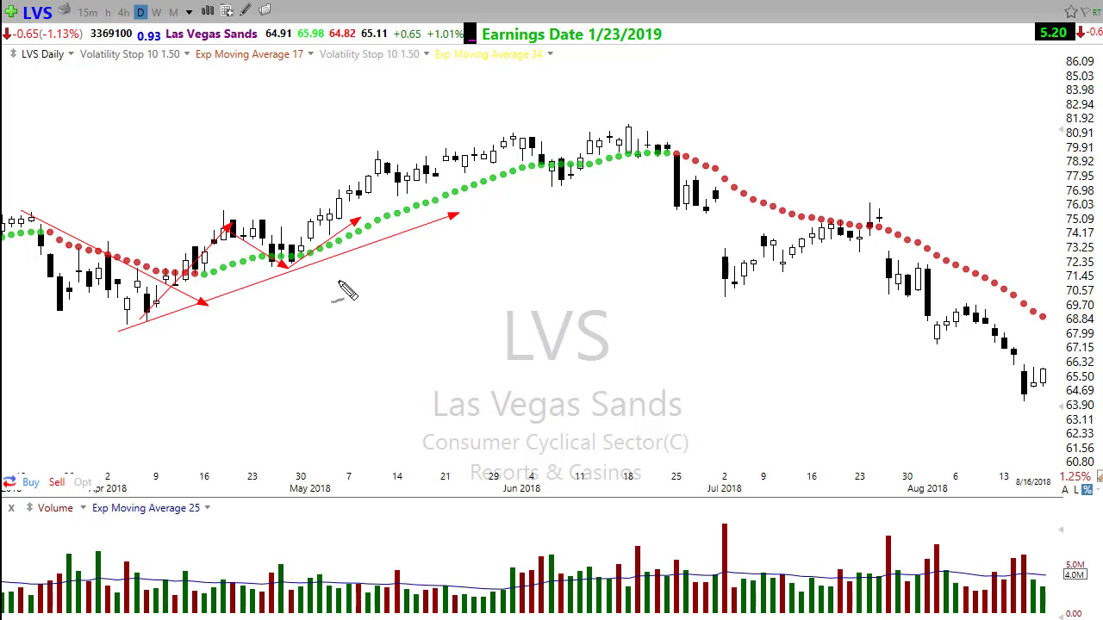
- Circle the late-April low in green and sketch up-down-up arrows below the candles, with a rising line and horizontal lines at the peak and low
mouse_move(289, 260)
left_mouse_down()
mouse_move(272, 281)
mouse_move(345, 263)
left_mouse_up()
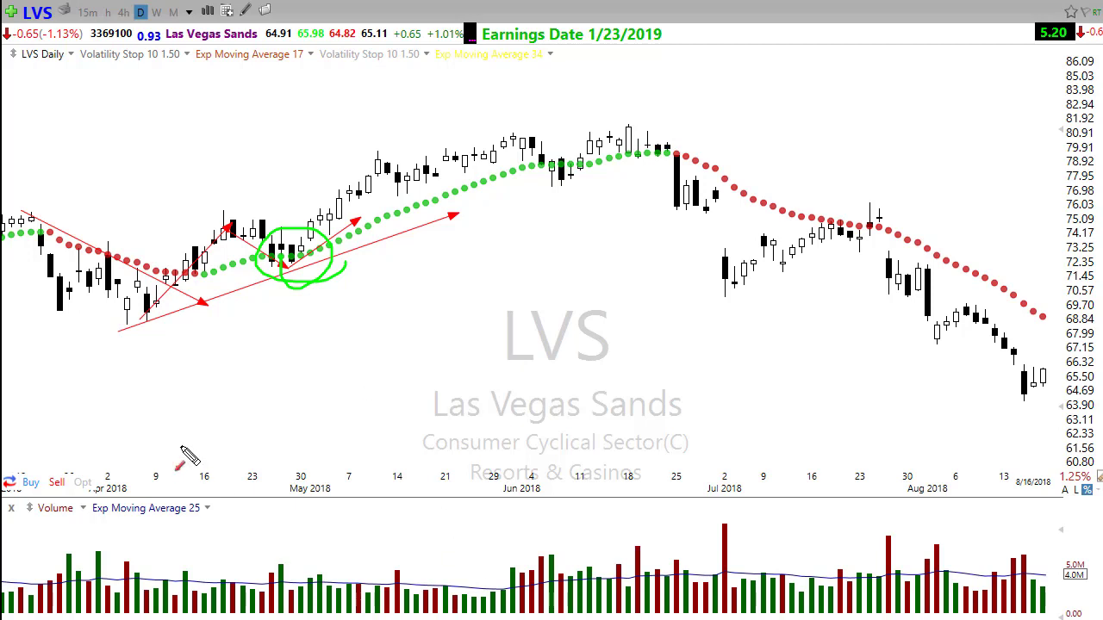
mouse_move(187, 466)
left_mouse_down()
mouse_move(262, 370)
mouse_move(324, 426)
left_mouse_up()
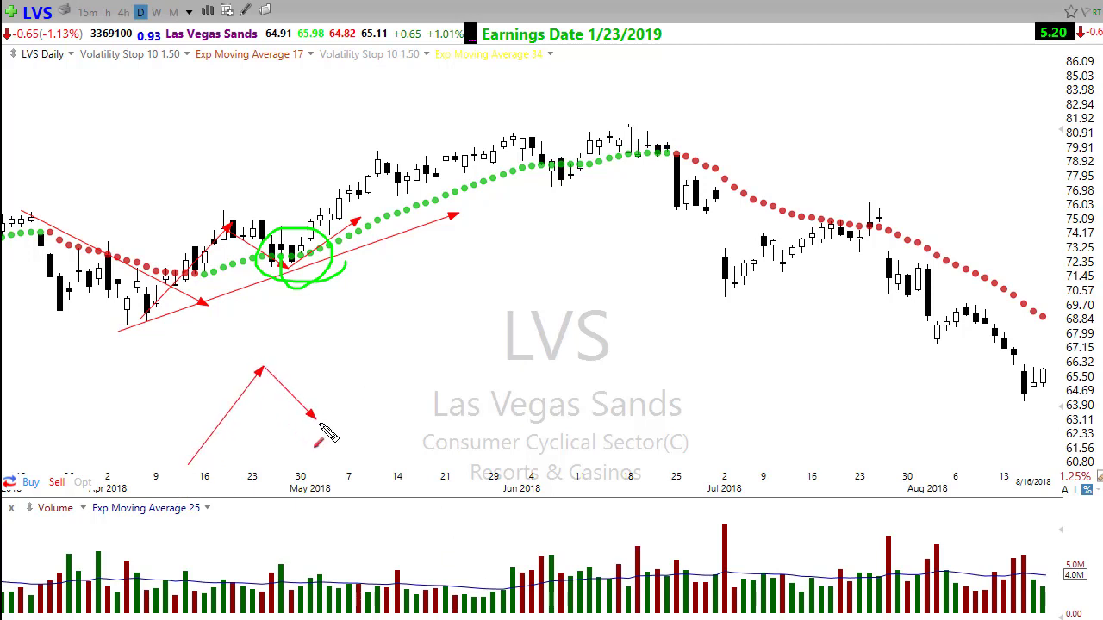
left_click_drag(179, 479, 529, 376)
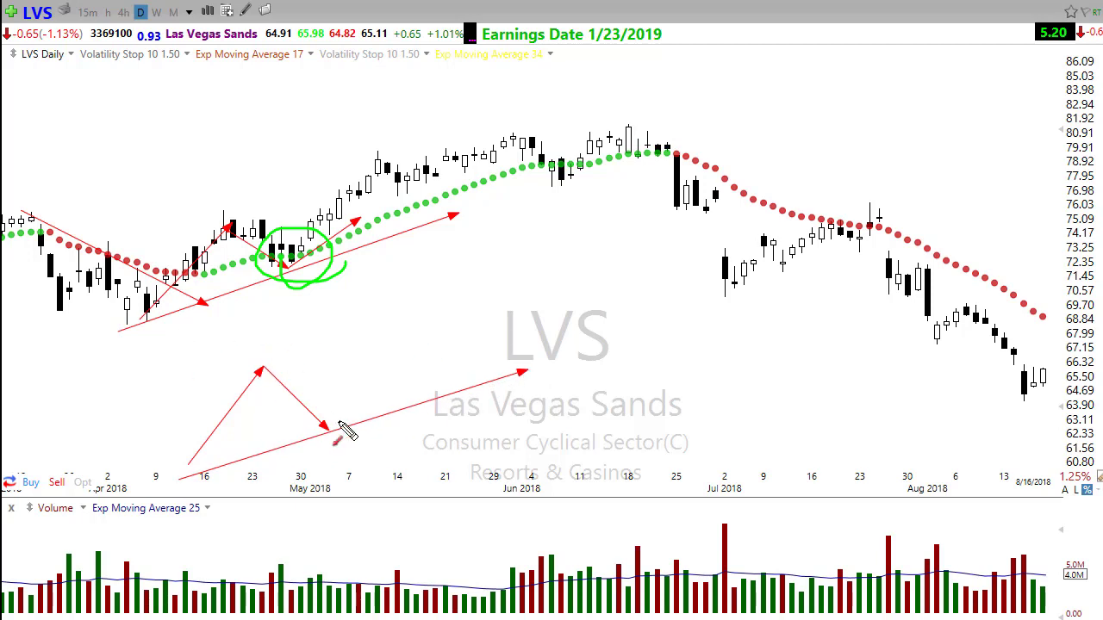
left_click_drag(334, 431, 373, 390)
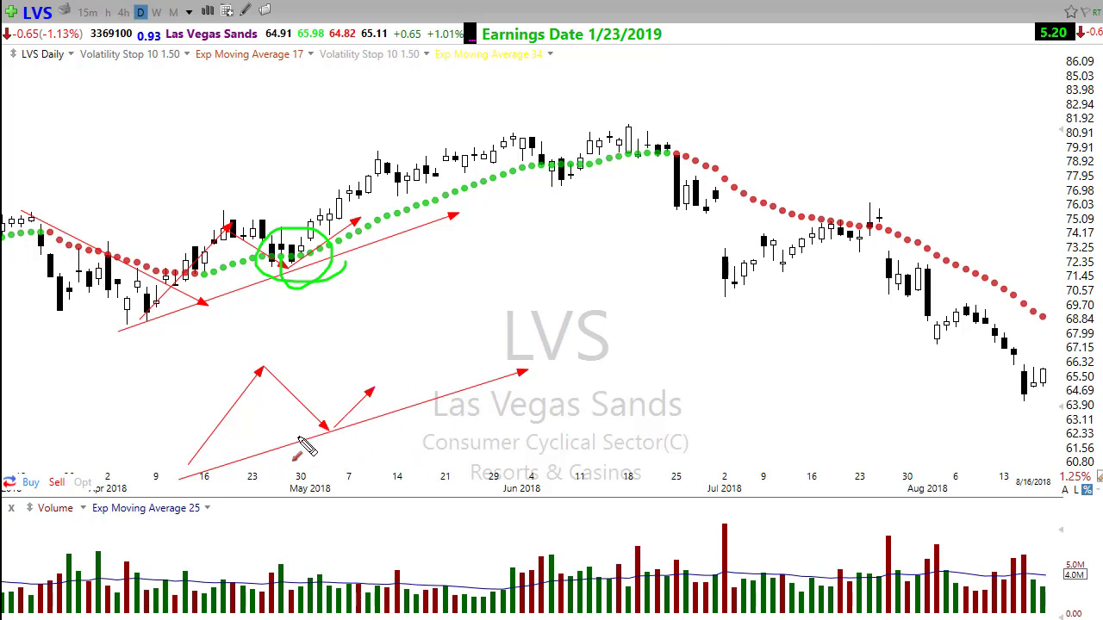
left_click_drag(296, 438, 412, 437)
left_click_drag(242, 369, 437, 370)
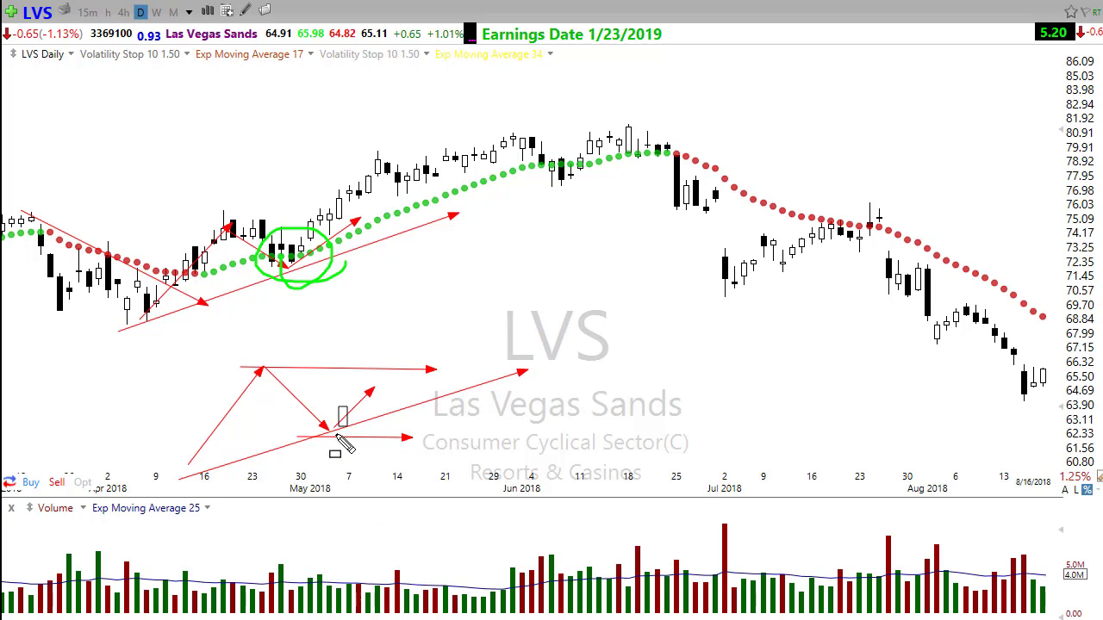
- Add hollow candles climbing above the sketch's upper horizontal line, followed by three gray-filled candles stepping down
left_click(362, 401)
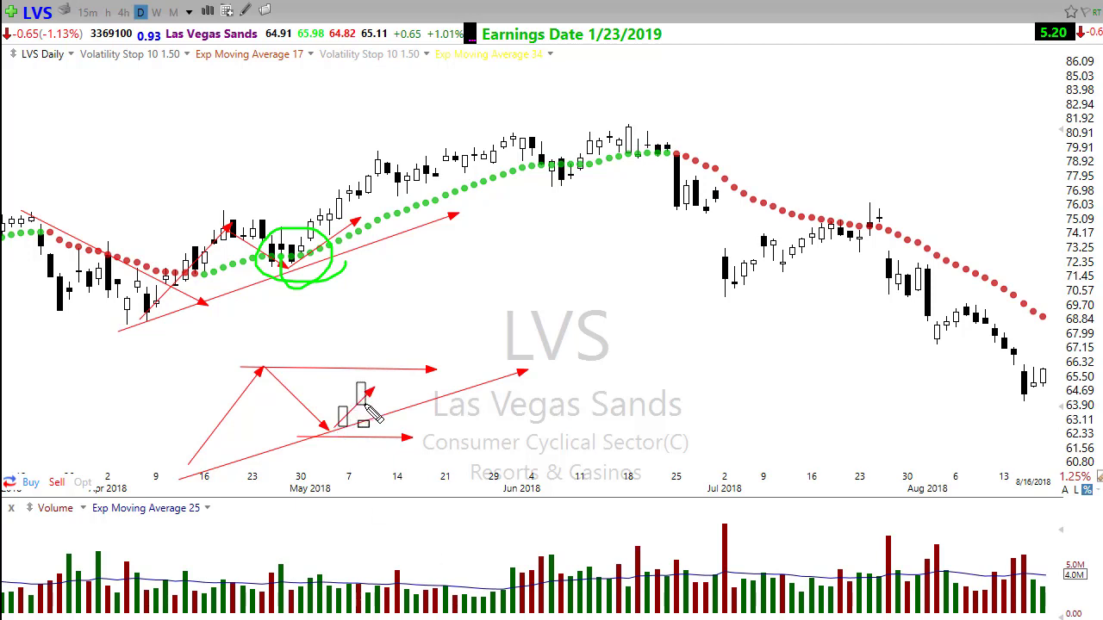
left_click(388, 389)
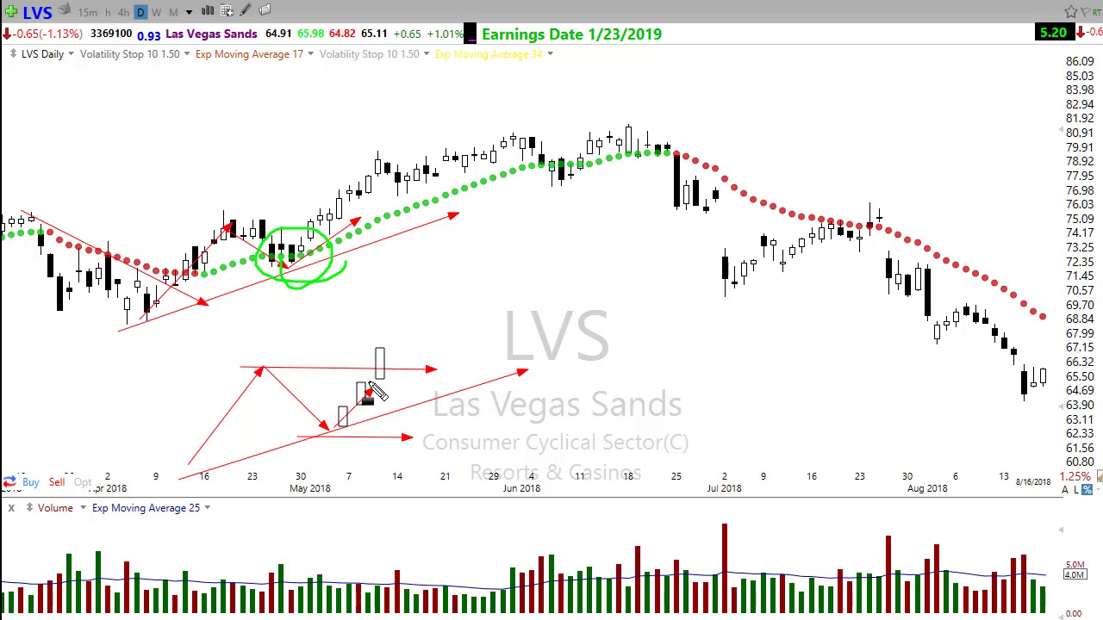
left_click(394, 379)
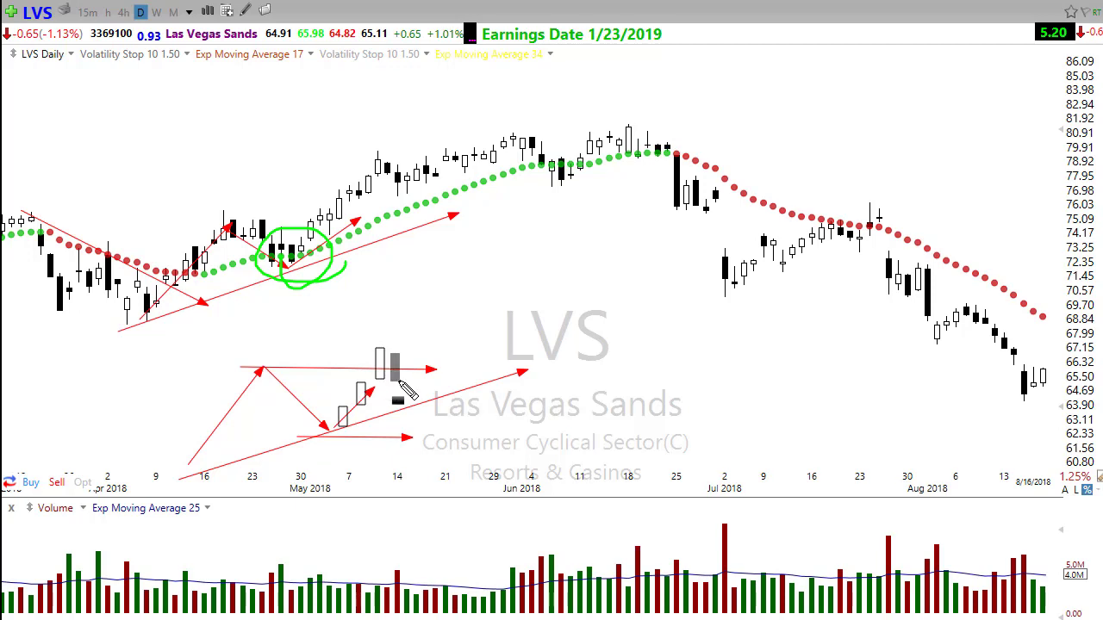
left_click(415, 393)
left_click(436, 396)
- Circle the sketch's low and peak in green, draw a falling arrow, trace the upper horizontal line in green, and clear all annotations
mouse_move(326, 438)
left_mouse_down()
mouse_move(352, 422)
mouse_move(318, 426)
left_mouse_up()
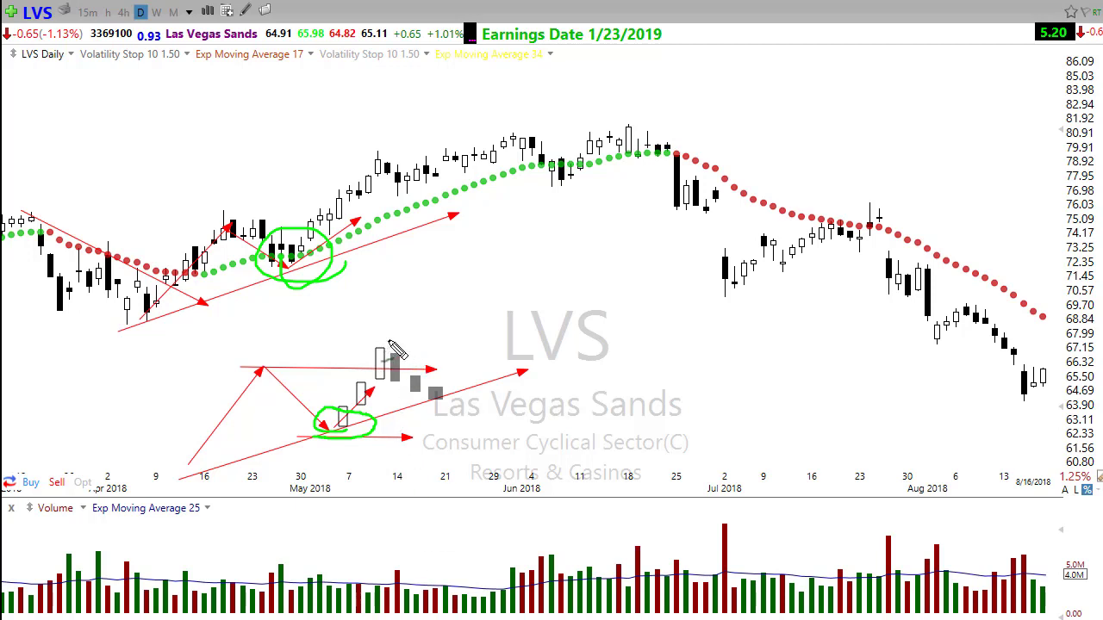
mouse_move(398, 342)
left_mouse_down()
mouse_move(376, 371)
mouse_move(402, 347)
mouse_move(450, 401)
left_mouse_up()
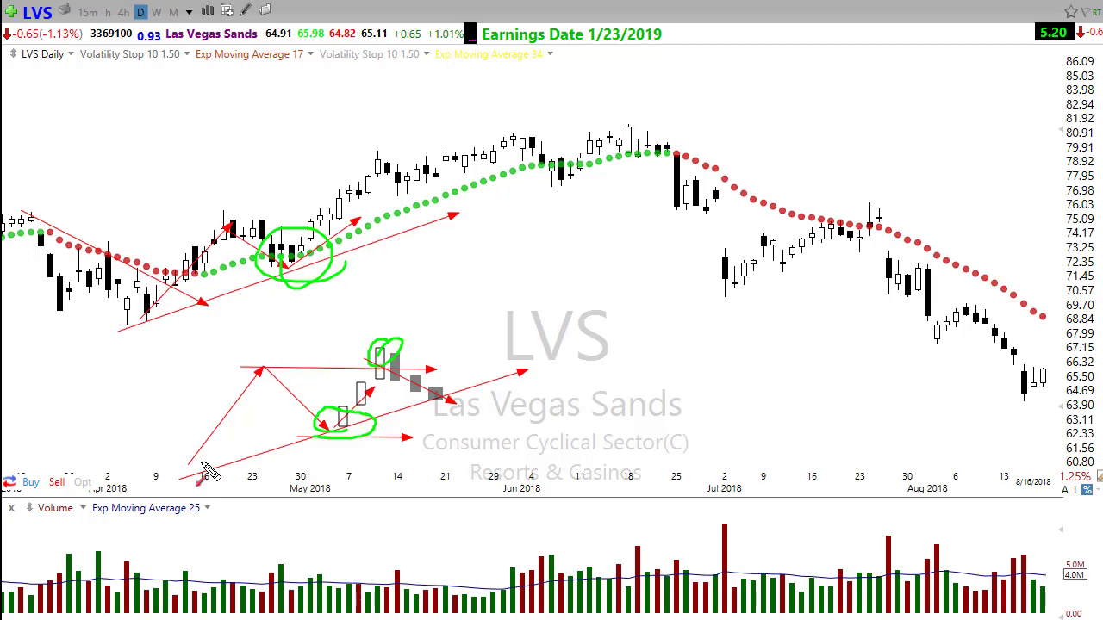
left_click_drag(243, 371, 435, 370)
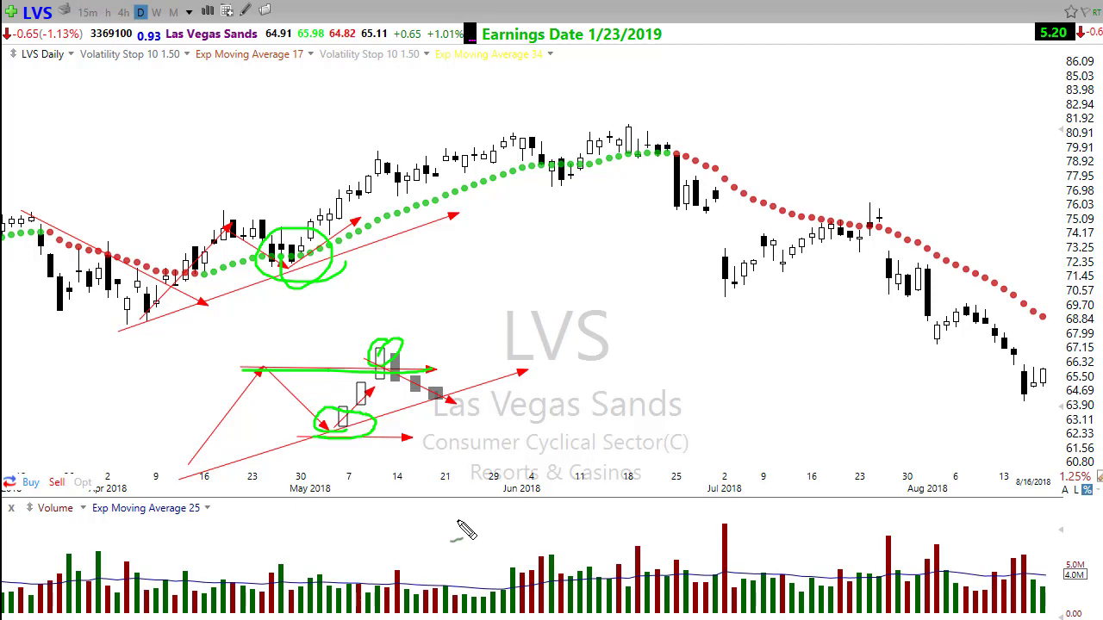
key("Escape")
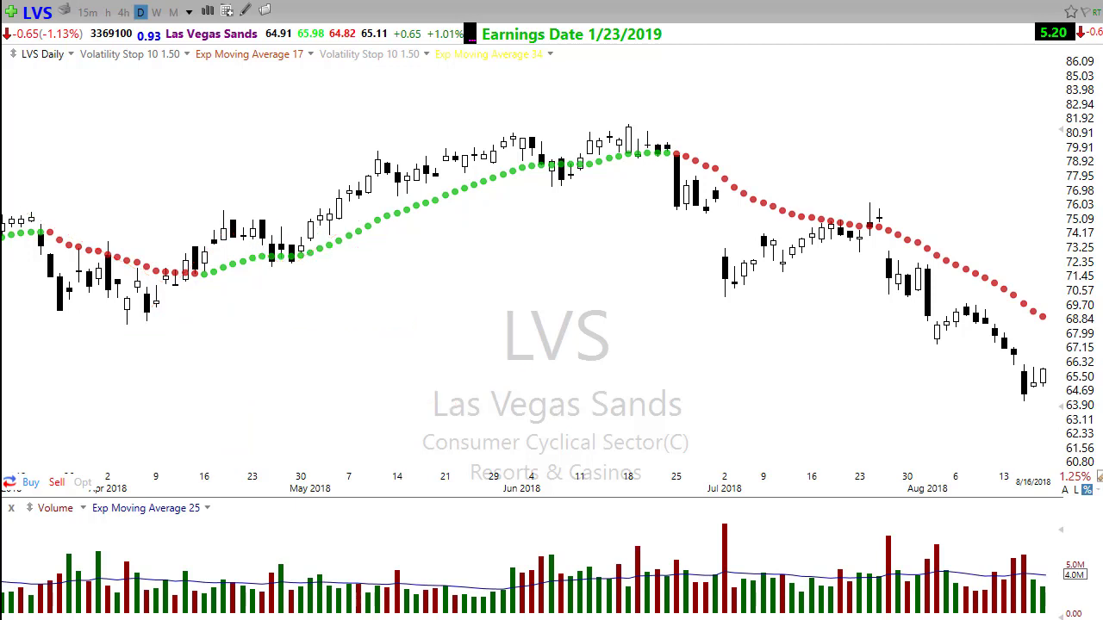
- Sketch a rising trendline with an up-down-up-sideways-up arrow path, circle its first pullback low in green, and clear the sketch
mouse_move(198, 475)
left_mouse_down()
mouse_move(605, 305)
mouse_move(660, 309)
left_mouse_up()
mouse_move(202, 474)
left_mouse_down()
mouse_move(290, 411)
mouse_move(324, 429)
mouse_move(366, 380)
mouse_move(470, 379)
mouse_move(490, 359)
left_mouse_up()
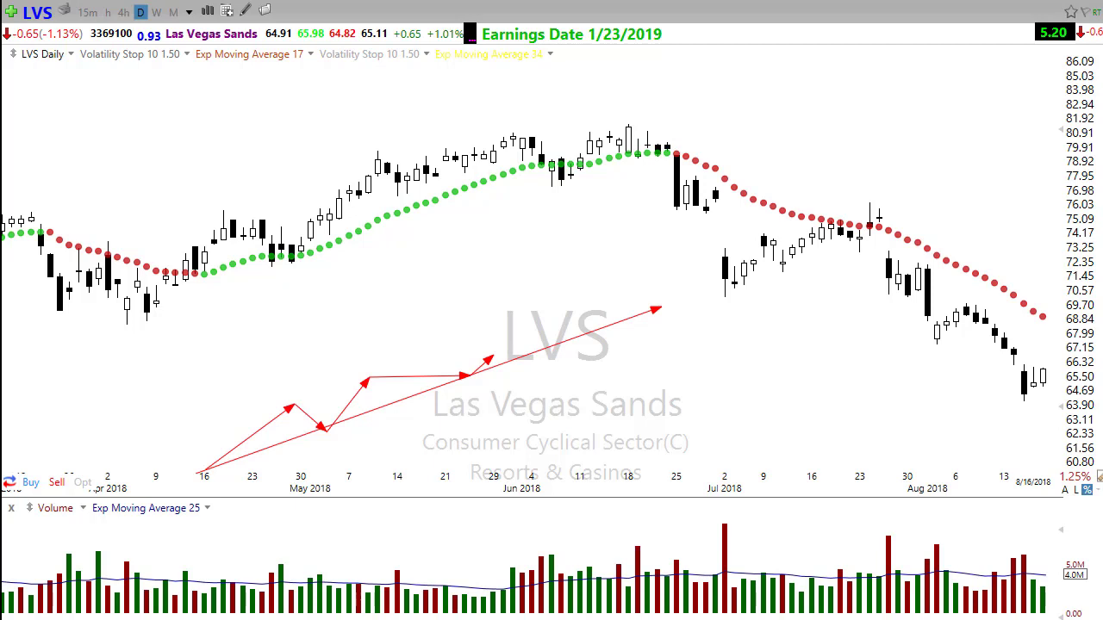
mouse_move(305, 438)
left_mouse_down()
mouse_move(352, 431)
mouse_move(327, 427)
left_mouse_up()
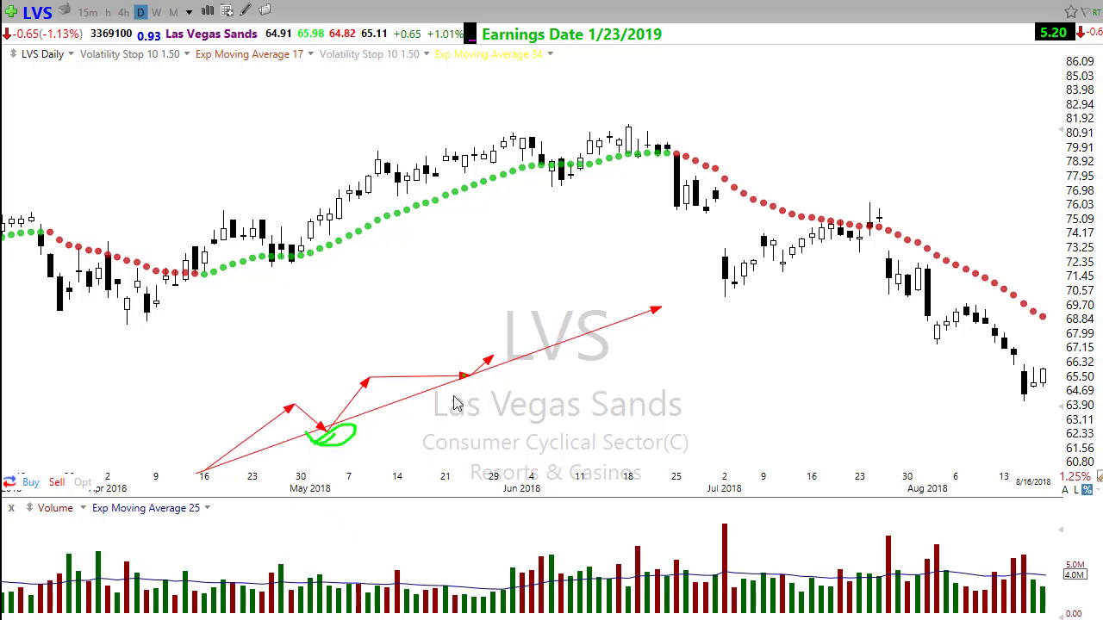
left_click_drag(455, 397, 455, 388)
key("Escape")
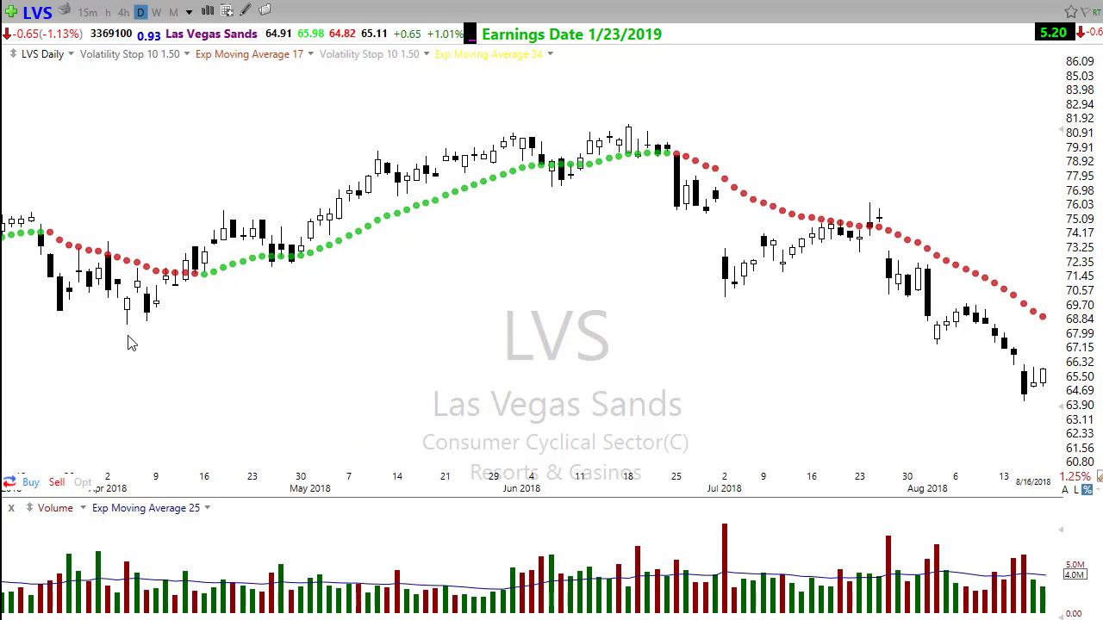
- Mark the April 2018 rally and pullback with red arrows, point at the pullback's end, and clear the arrows
mouse_move(128, 329)
left_mouse_down()
mouse_move(212, 226)
mouse_move(301, 252)
left_mouse_up()
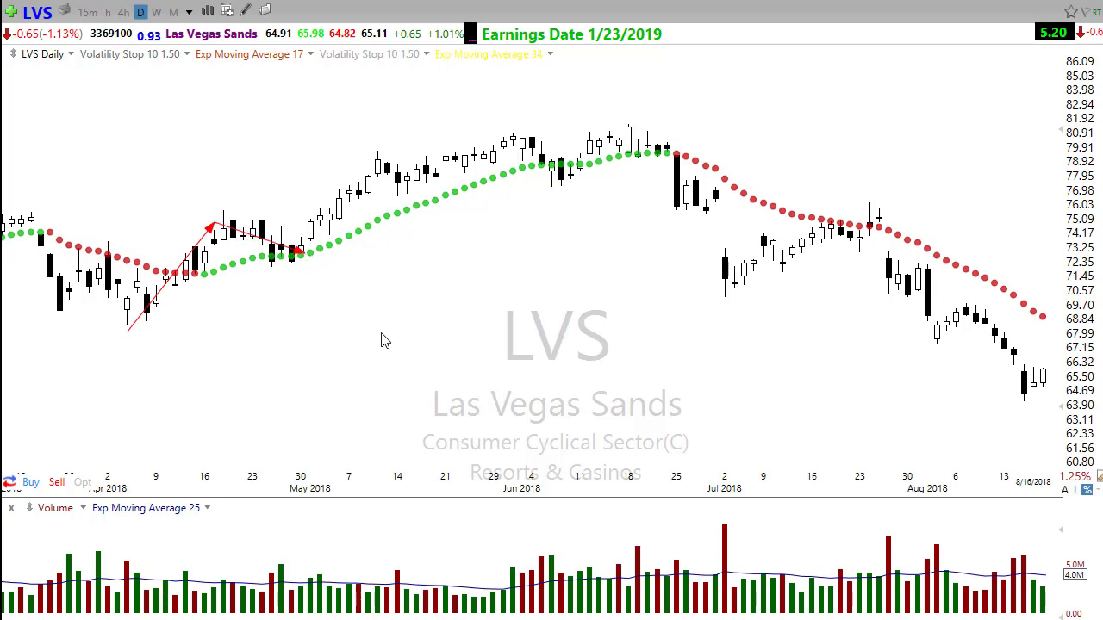
left_click_drag(353, 322, 317, 248)
key("Escape")
- Draw a horizontal red line across the mid-April candle tops, with small arrows pointing at those tops and at the late-April lows
scroll(382, 320, "down", 2)
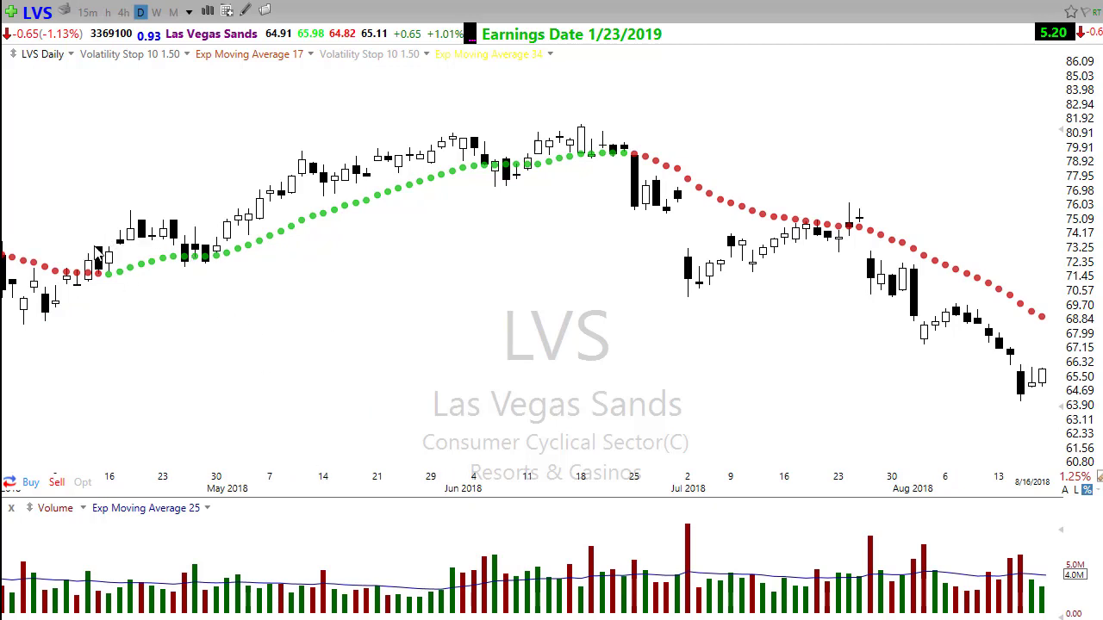
left_click_drag(84, 247, 291, 244)
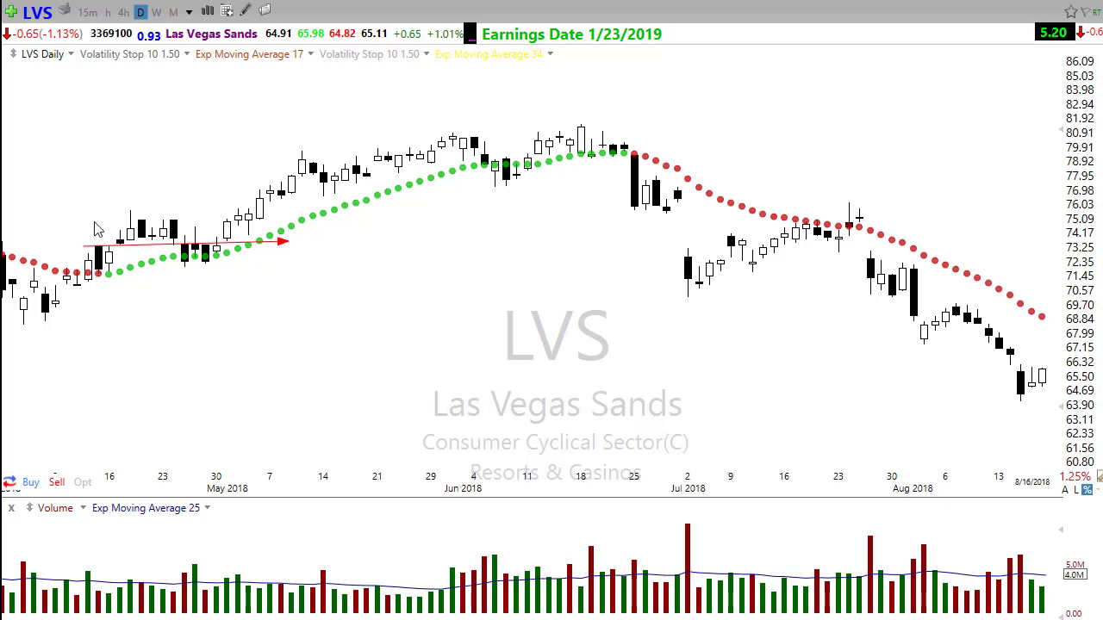
mouse_move(86, 228)
left_mouse_down()
mouse_move(89, 245)
mouse_move(102, 239)
left_mouse_up()
mouse_move(178, 274)
left_mouse_down()
mouse_move(178, 256)
mouse_move(207, 276)
mouse_move(205, 262)
left_mouse_up()
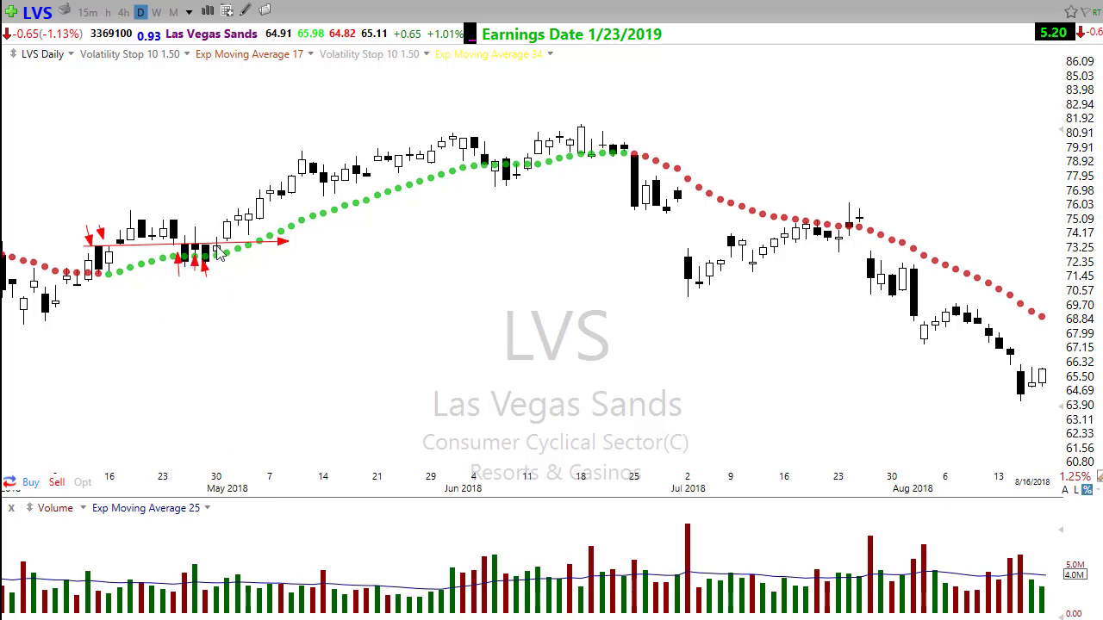
- Draw a line beneath the late-April lows and mark the early-May rally, the sideways May stretch and the late-May rise with red arrows
left_click_drag(169, 268, 293, 261)
left_click_drag(205, 263, 333, 175)
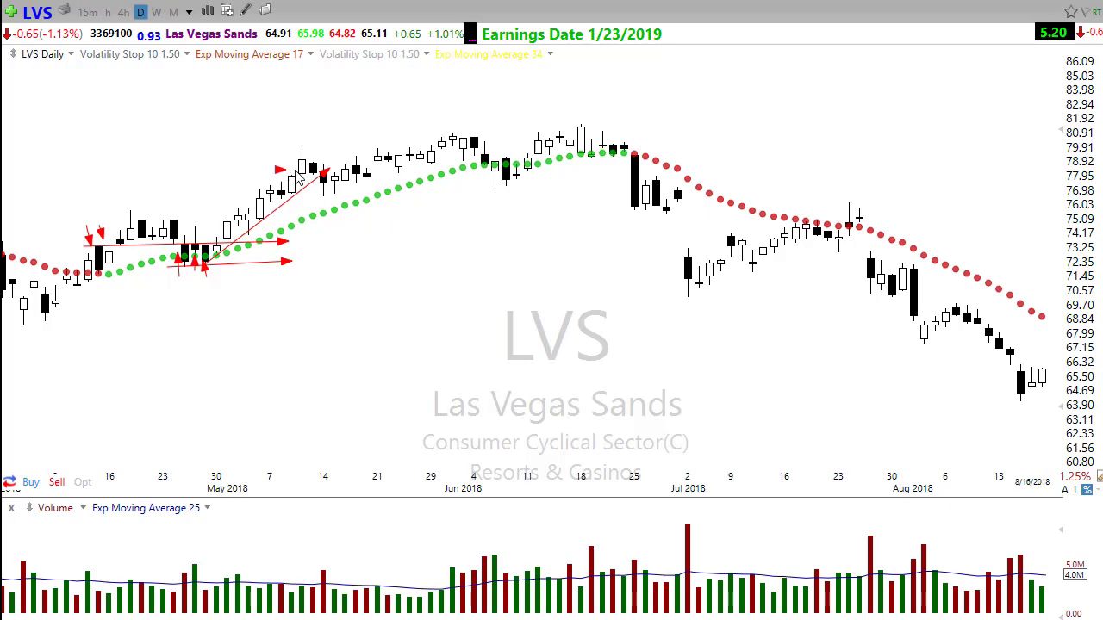
mouse_move(284, 169)
left_mouse_down()
mouse_move(447, 177)
mouse_move(463, 140)
left_mouse_up()
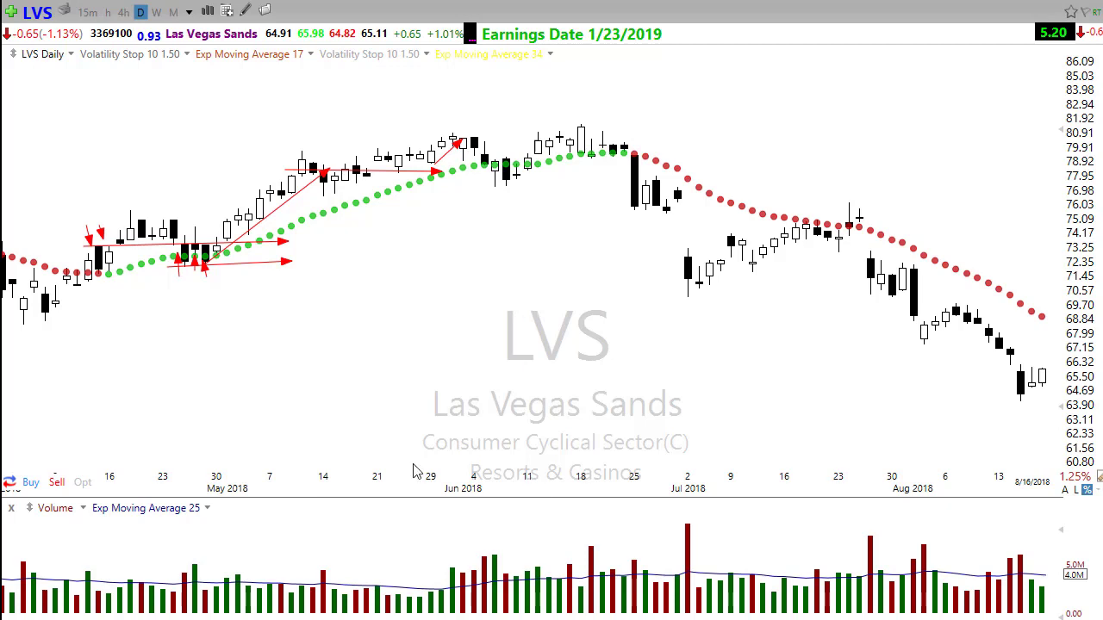
- Circle the late-April consolidation and the late-May end of the sideways stretch in green, and clear all annotations
mouse_move(249, 254)
left_mouse_down()
mouse_move(205, 248)
mouse_move(191, 289)
left_mouse_up()
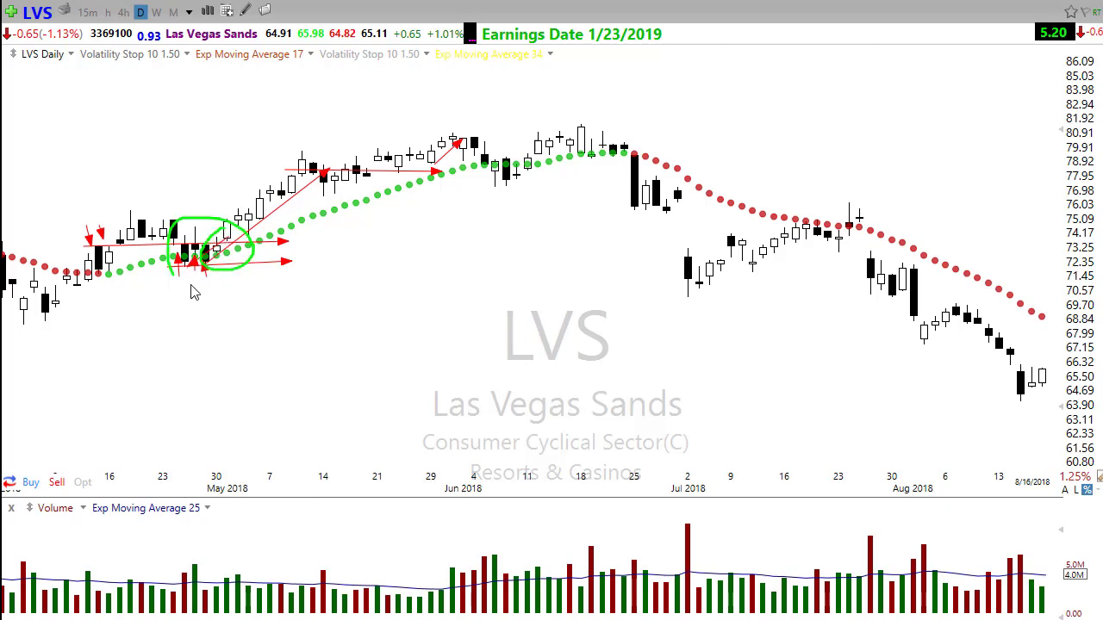
left_click_drag(412, 177, 417, 197)
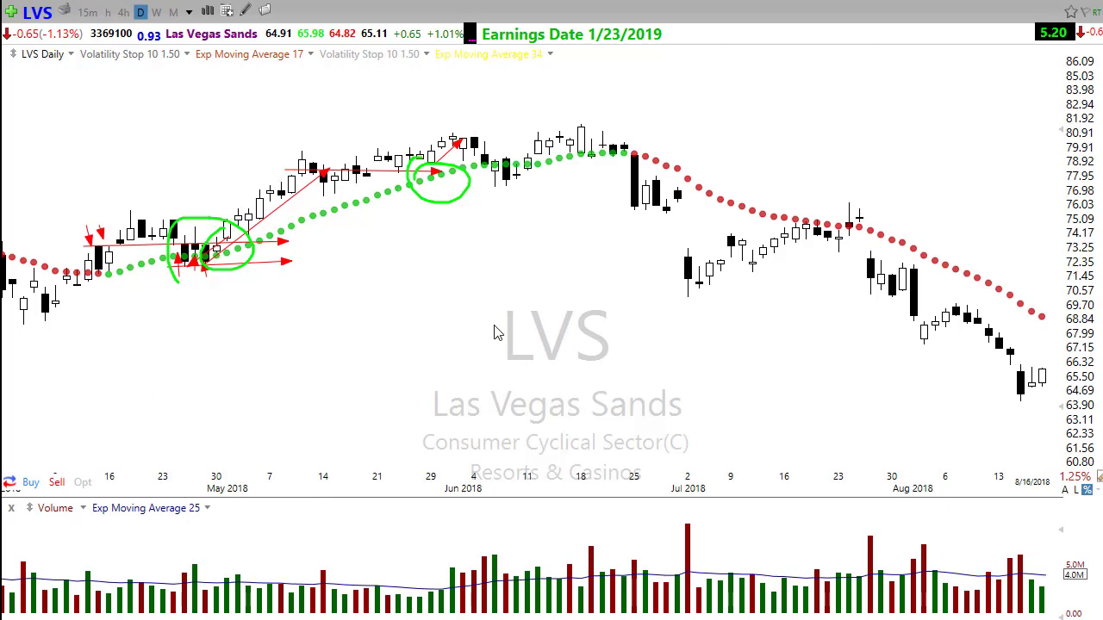
key("Escape")
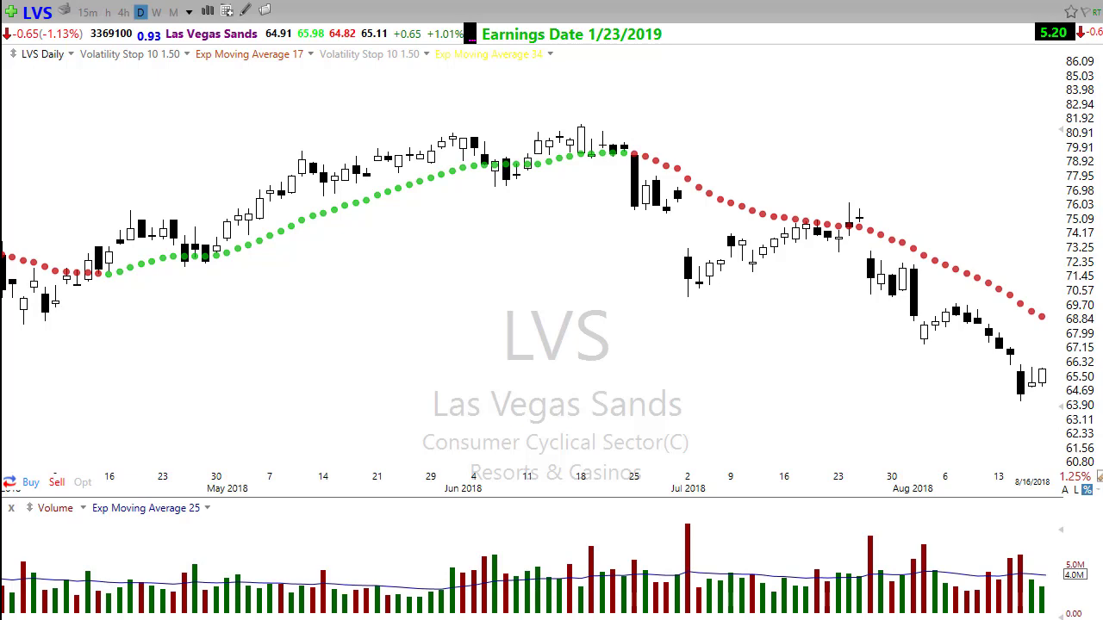
- Advance the daily chart so that its last bar is 10/1/2018
key("Right")
key("Right")
key("Right")
key("Right")
key("Right")
key("Right")
key("Right")
key("Right")
key("Right")
key("Right")
key("Right")
key("Right")
key("Right")
key("Right")
key("Right")
key("Right")
key("Right")
key("Right")
key("Right")
key("Right")
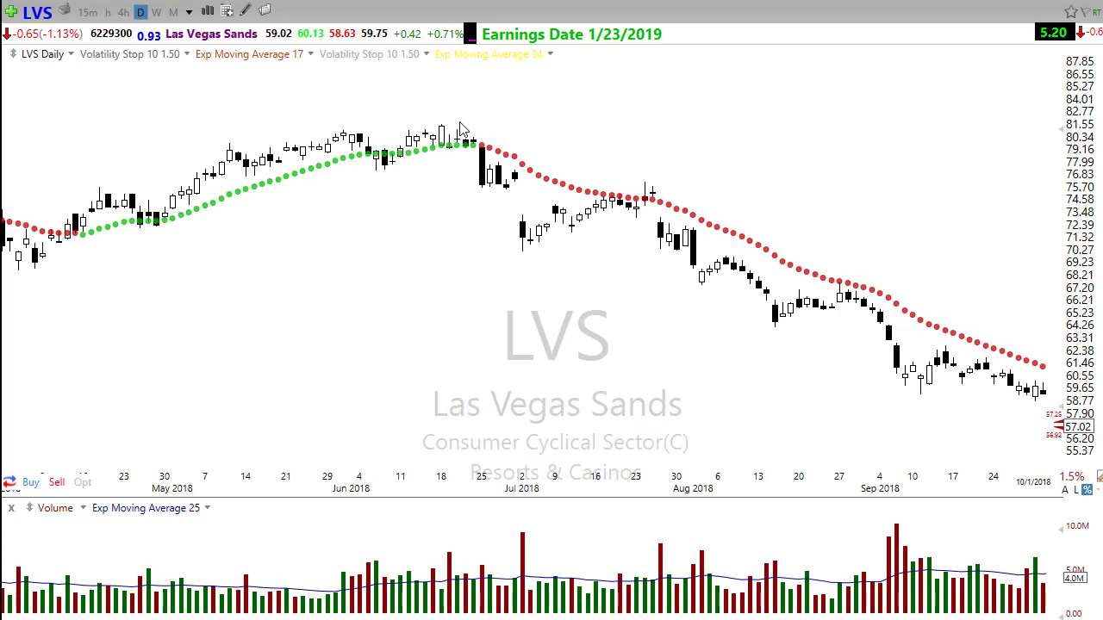
- Mark the late-June decline, early-July drop and July rally with red arrows, and point two arrows at the late-July highs
mouse_move(457, 124)
left_mouse_down()
mouse_move(488, 194)
mouse_move(527, 187)
left_mouse_up()
left_click_drag(511, 162, 529, 229)
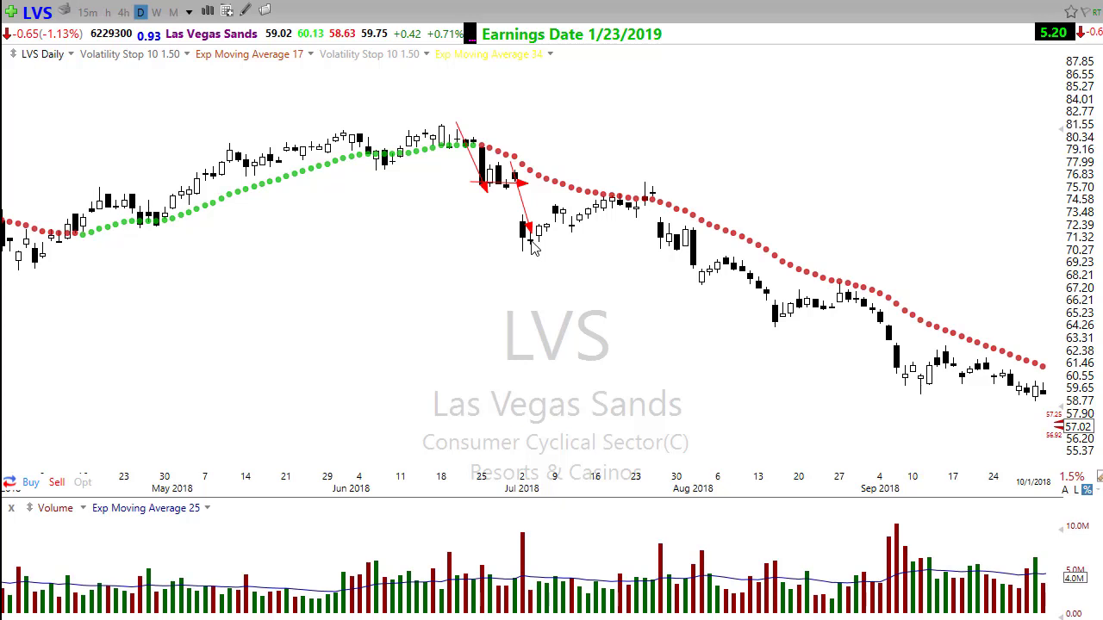
left_click_drag(528, 234, 635, 201)
left_click_drag(663, 139, 647, 176)
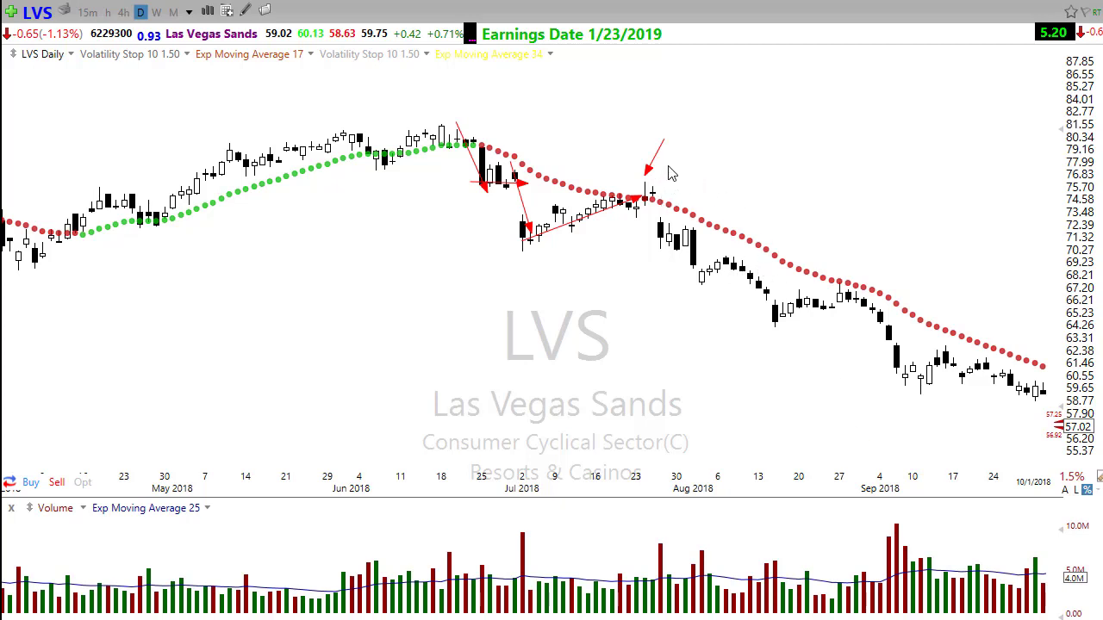
left_click_drag(668, 166, 655, 190)
- Draw a horizontal line above the late-July gap-down candles, trace the August swings with red arrows, and clear all annotations
left_click_drag(593, 227, 729, 226)
mouse_move(645, 235)
left_mouse_down()
mouse_move(698, 276)
mouse_move(724, 263)
mouse_move(771, 317)
mouse_move(849, 298)
left_mouse_up()
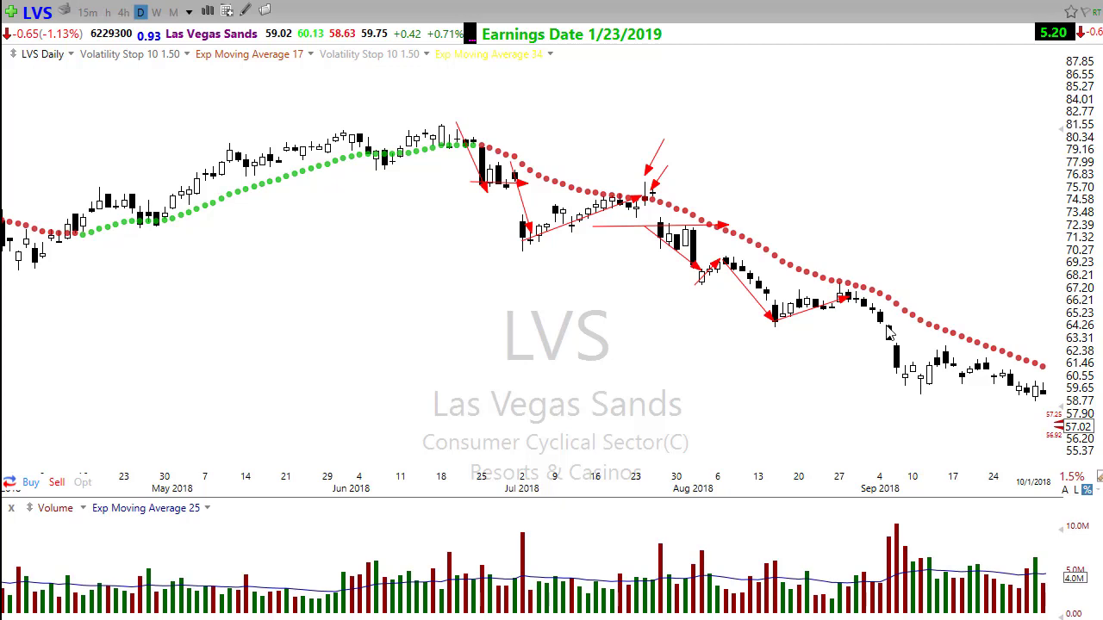
key("Escape")
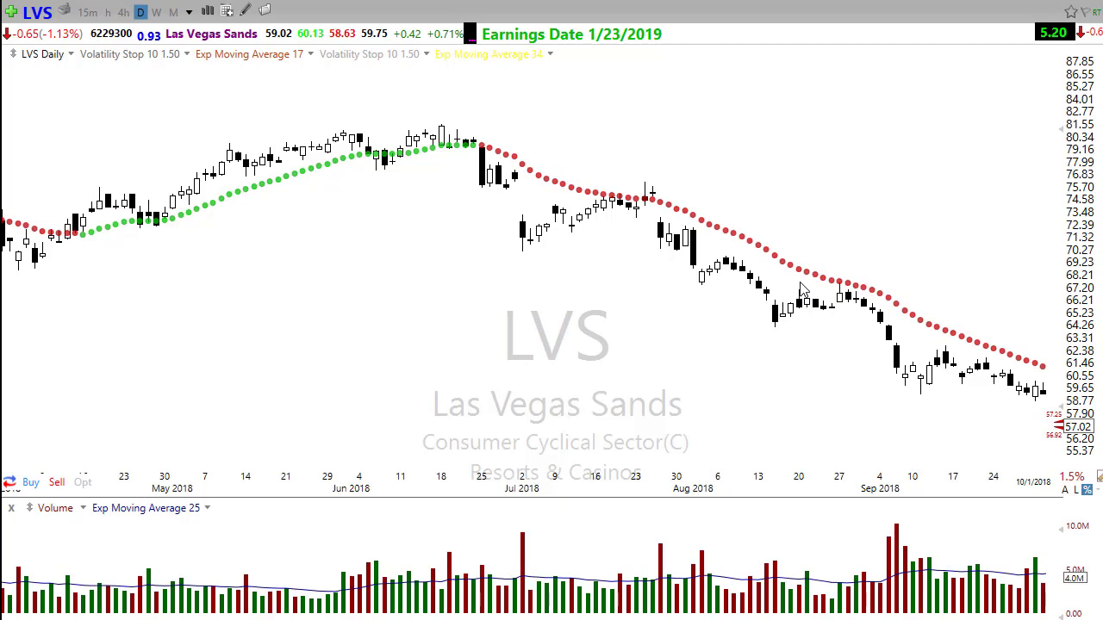
- Frame the late-August range with two horizontal red arrows, mark the breakdown and September swings with arrows, and clear the annotations
left_click_drag(802, 282, 922, 283)
left_click_drag(760, 314, 948, 314)
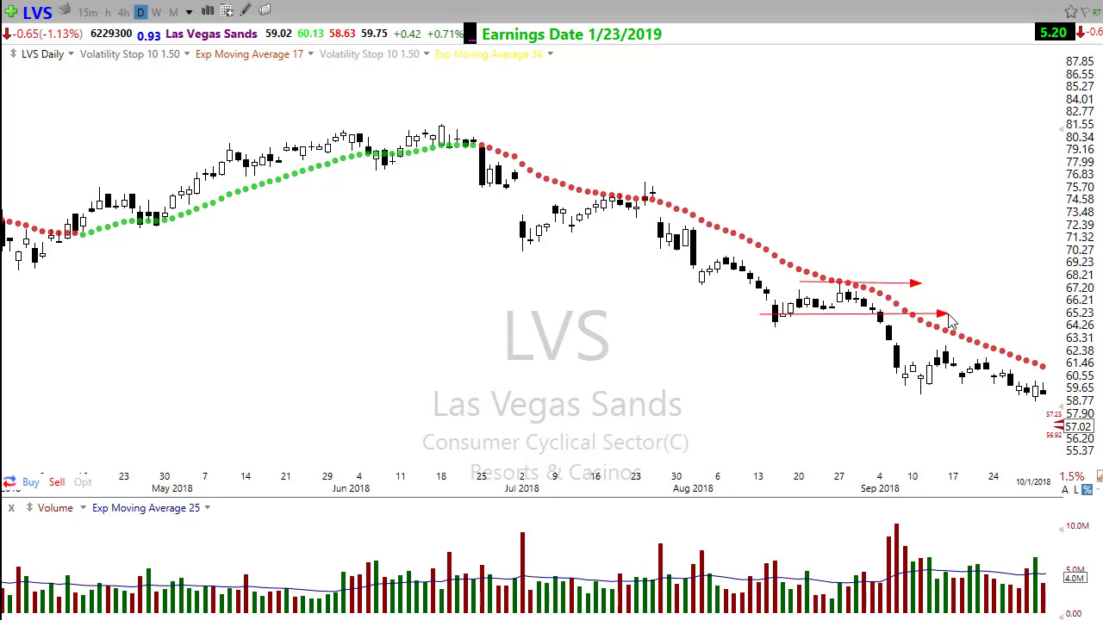
mouse_move(896, 239)
left_mouse_down()
mouse_move(873, 300)
mouse_move(903, 373)
mouse_move(936, 362)
mouse_move(1003, 372)
left_mouse_up()
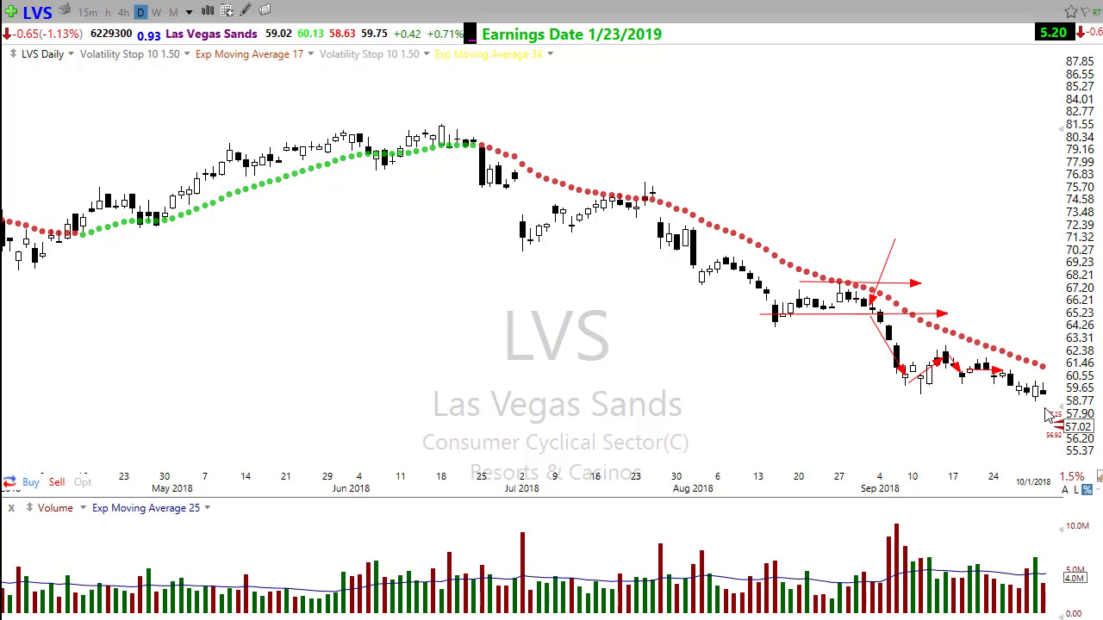
key("Escape")
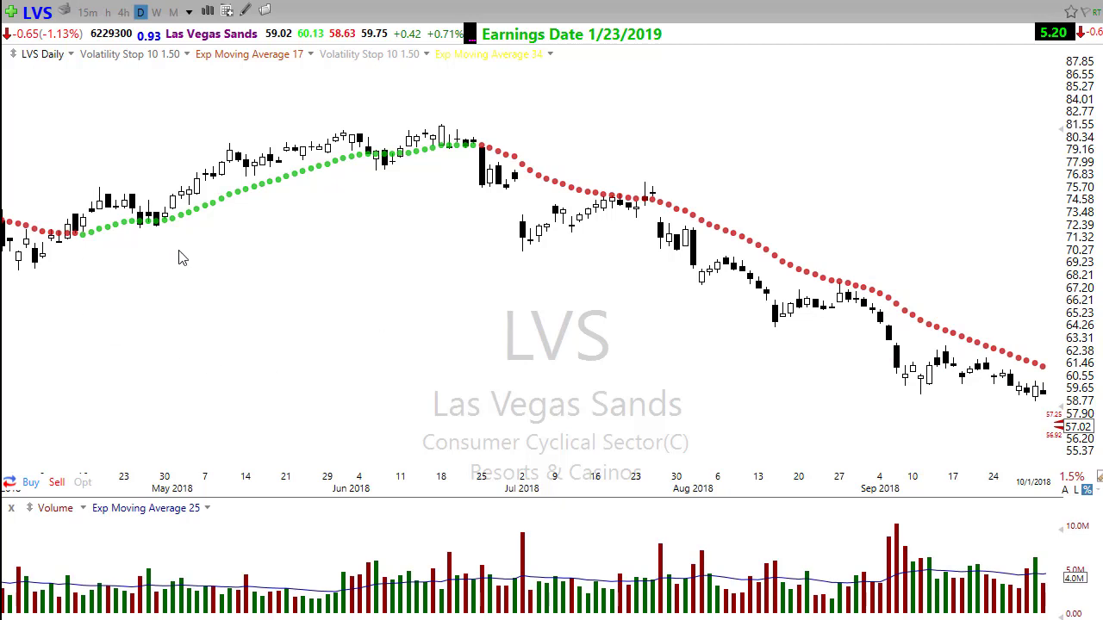
- Reduce the Volatility Stop 10 1.50 plot opacity to its minimum and accept the settings
scroll(242, 312, "down", 3)
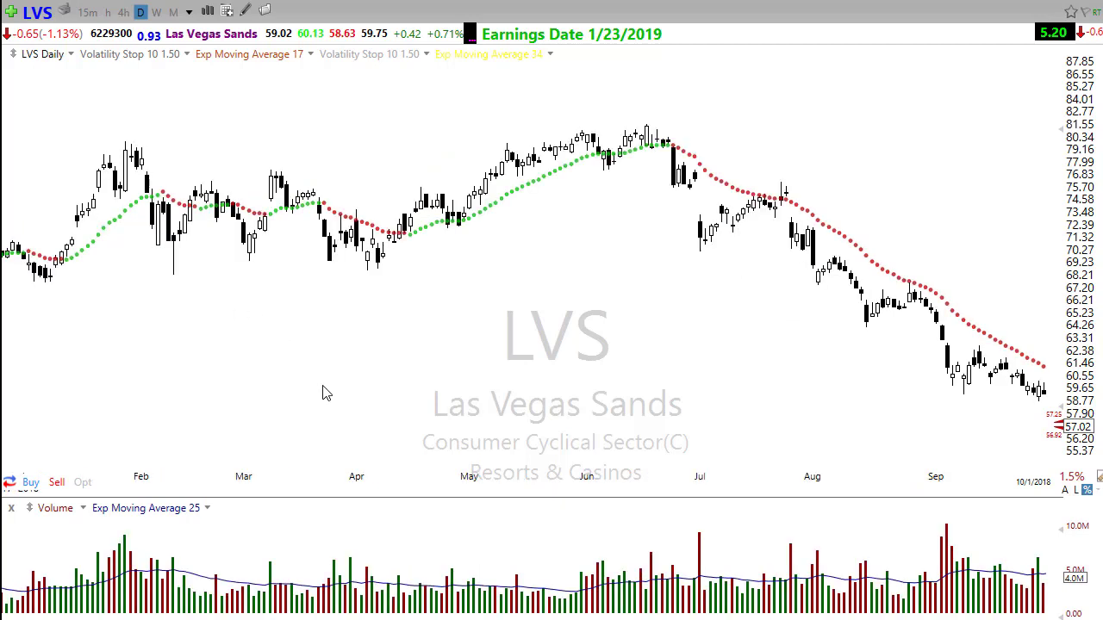
left_click(129, 54)
left_click(172, 75)
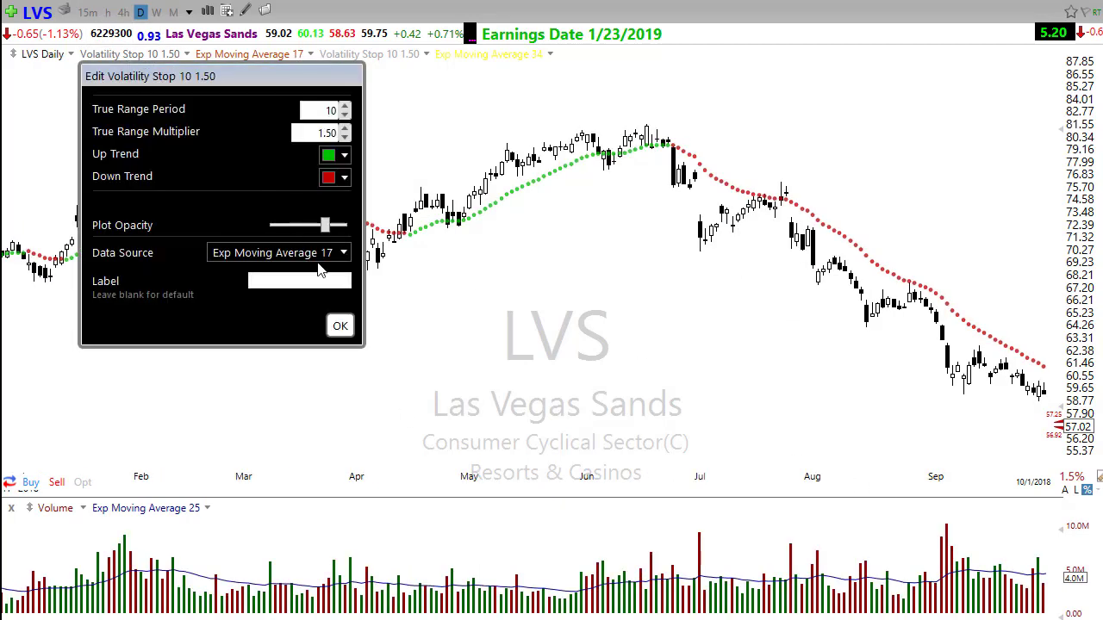
left_click_drag(326, 225, 235, 213)
left_click(340, 326)
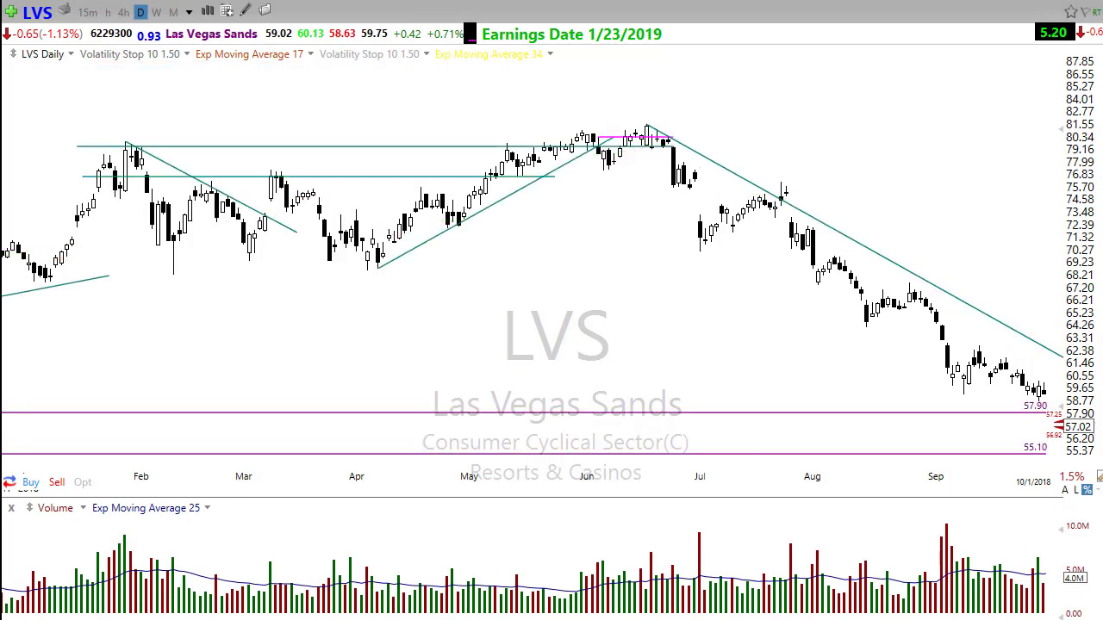
- Bring the LVS daily chart forward to its latest January 2019 candles, with the 2018 decline in view
key("End")
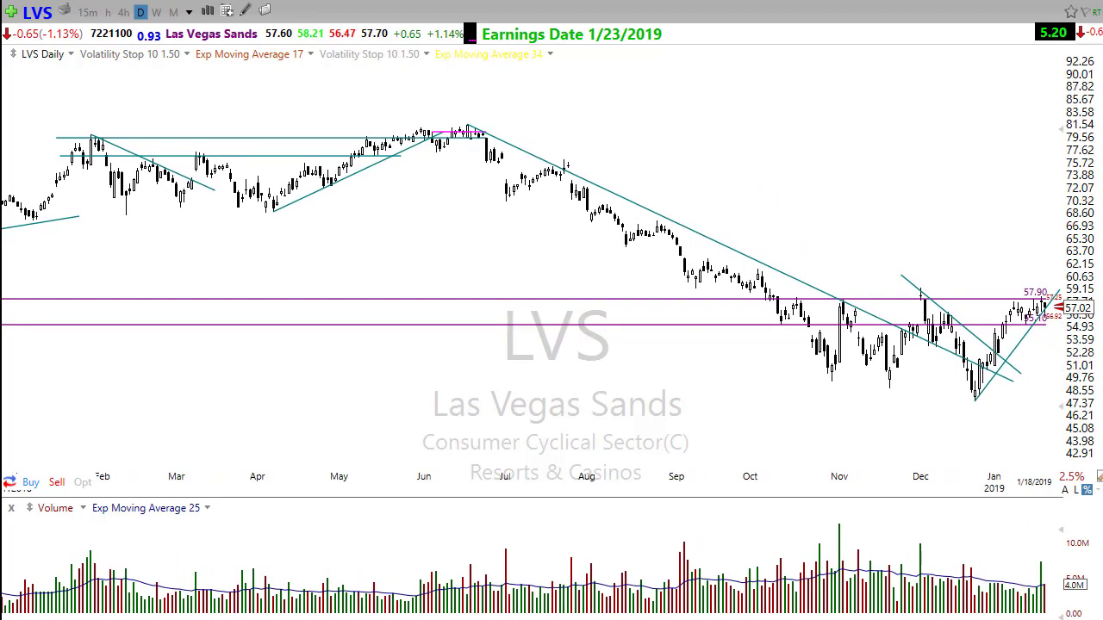
key("Down")
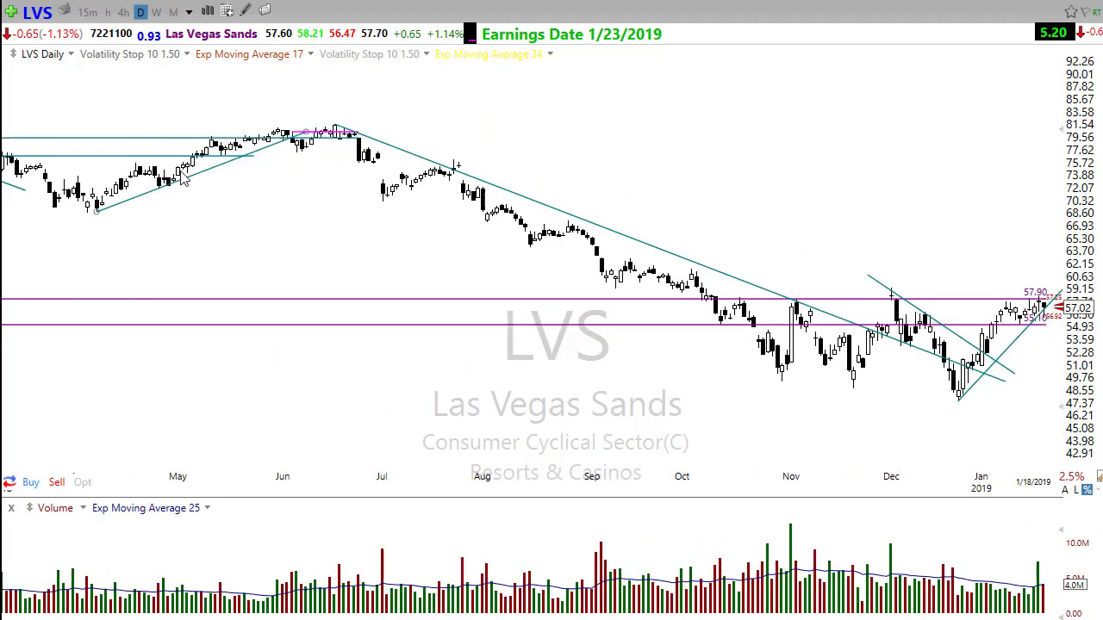
key("Down")
mouse_move(252, 301)
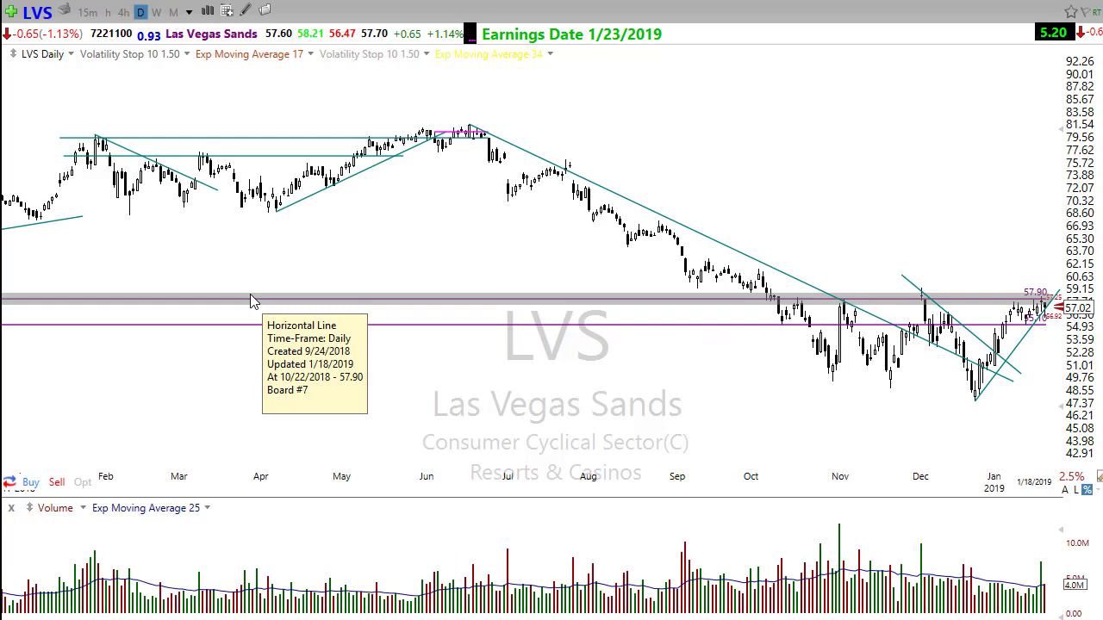
key("Up")
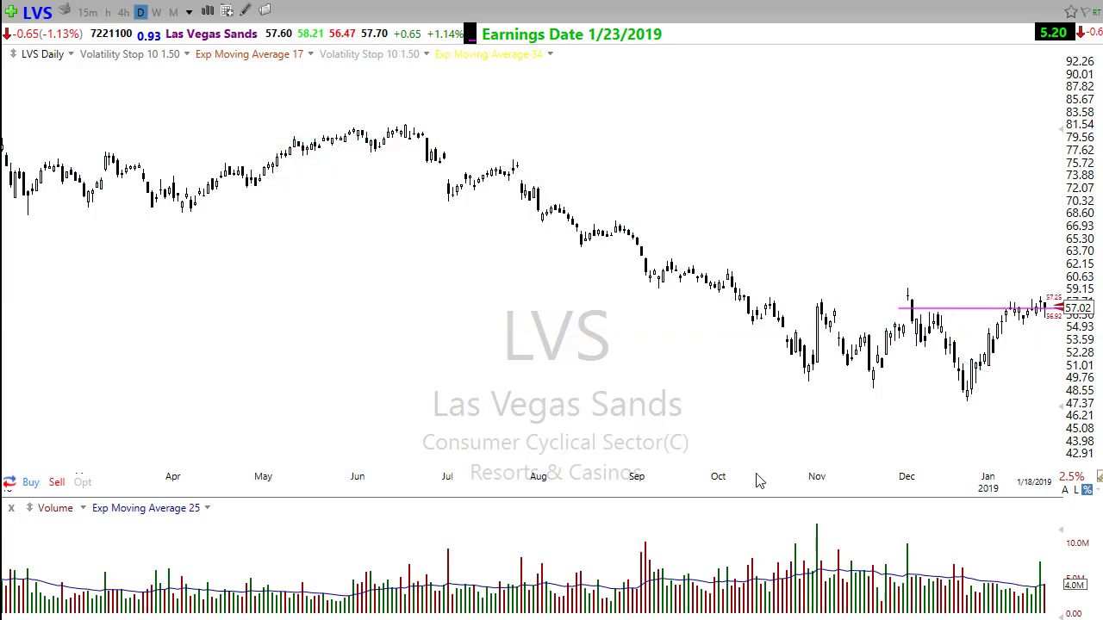
- Raise the Volatility Stop 10 1.50 plot opacity to about 70% and accept the settings
left_click(125, 55)
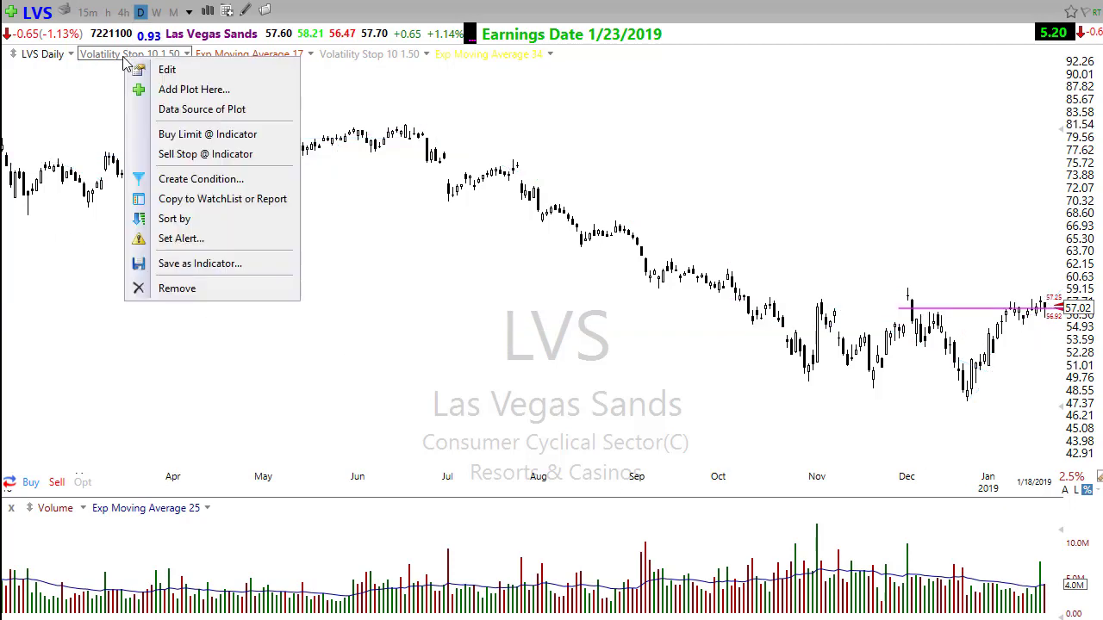
left_click(161, 71)
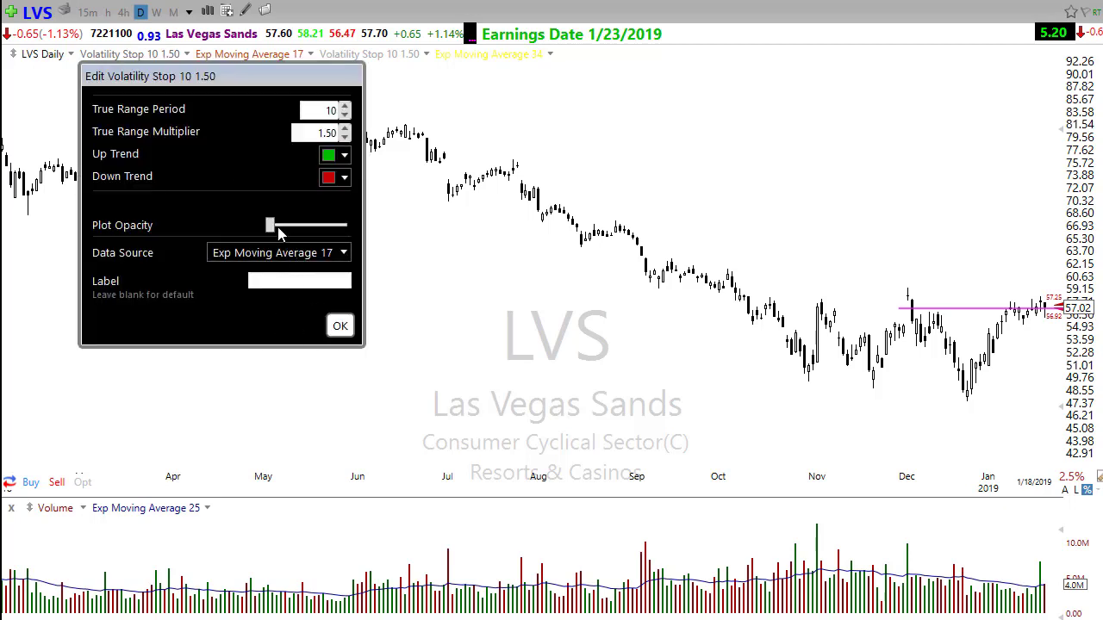
left_click_drag(270, 225, 326, 227)
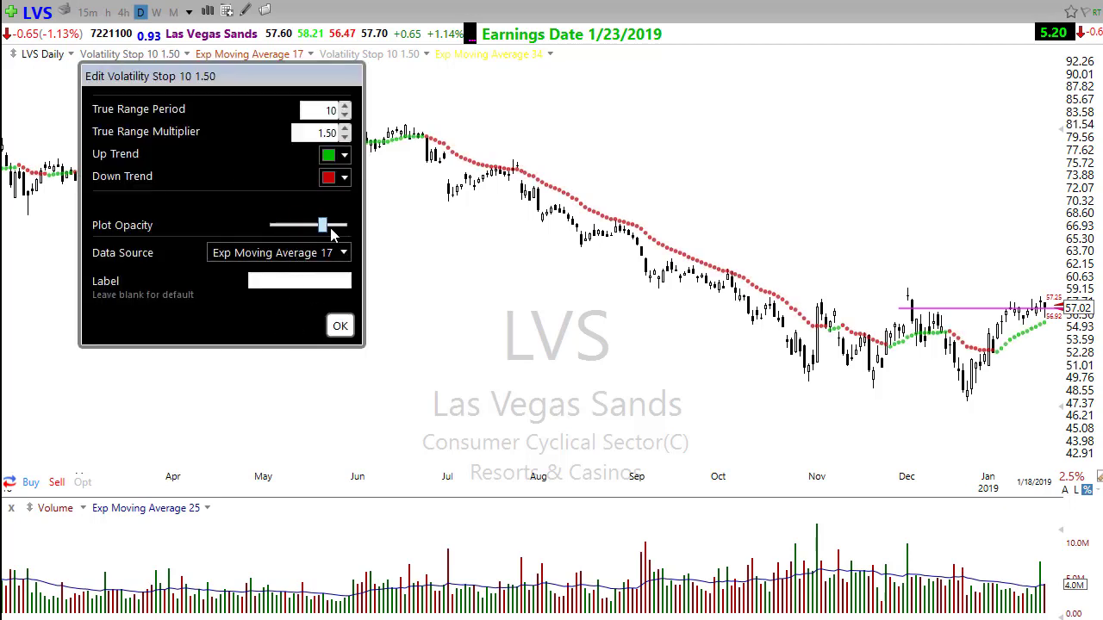
left_click(340, 326)
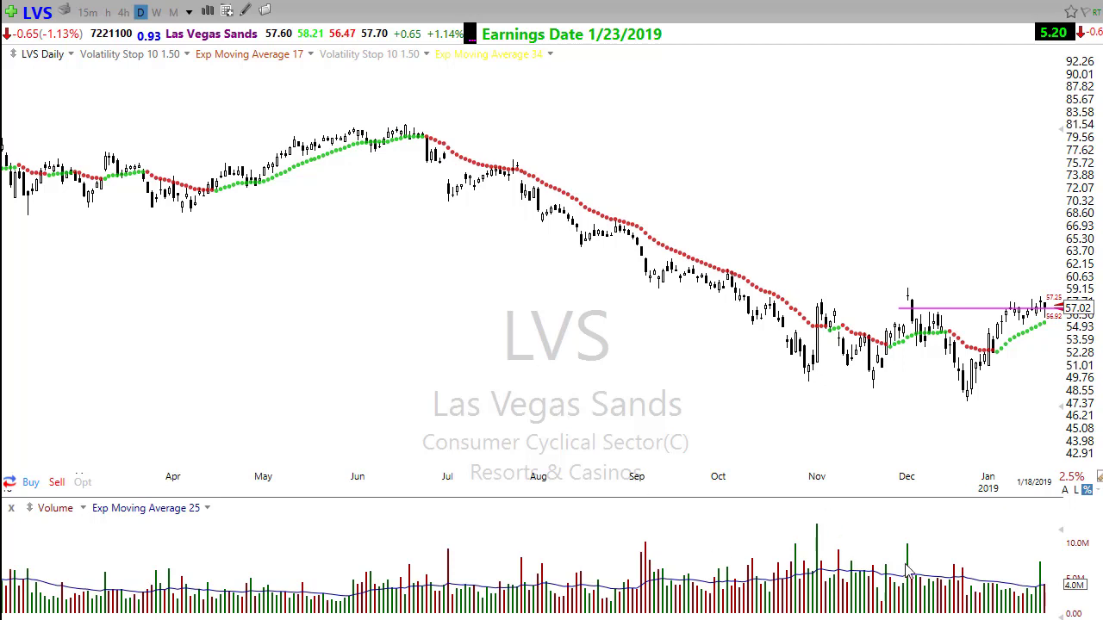
- Inspect the latest LVS daily candles, switch to the 4-hour time frame, and show its history back to July
scroll(534, 258, "down", 1)
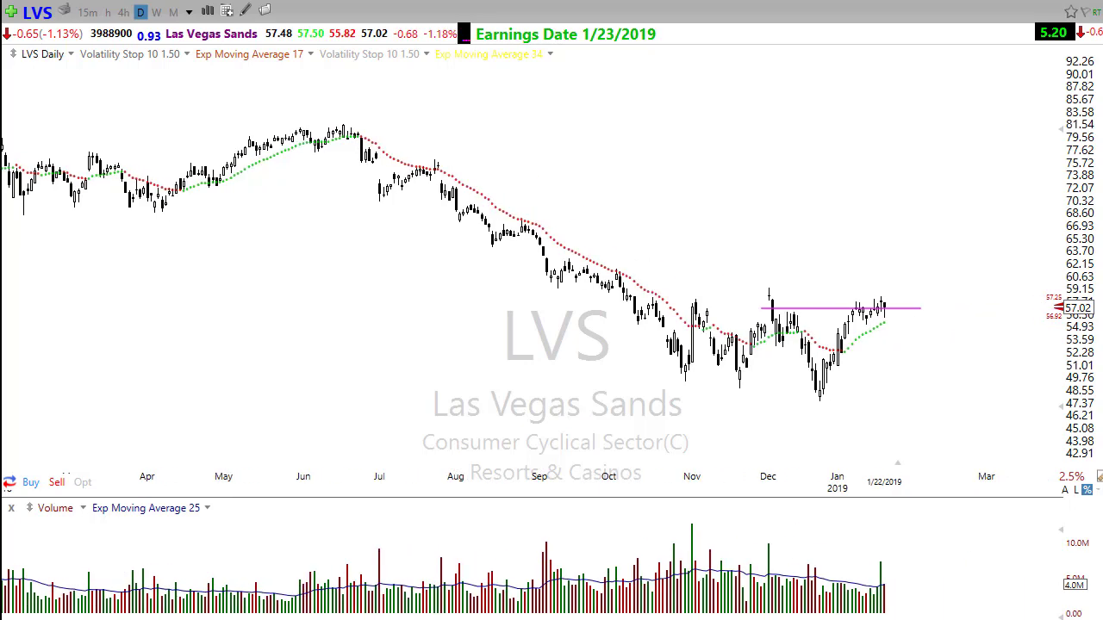
scroll(502, 463, "up", 2)
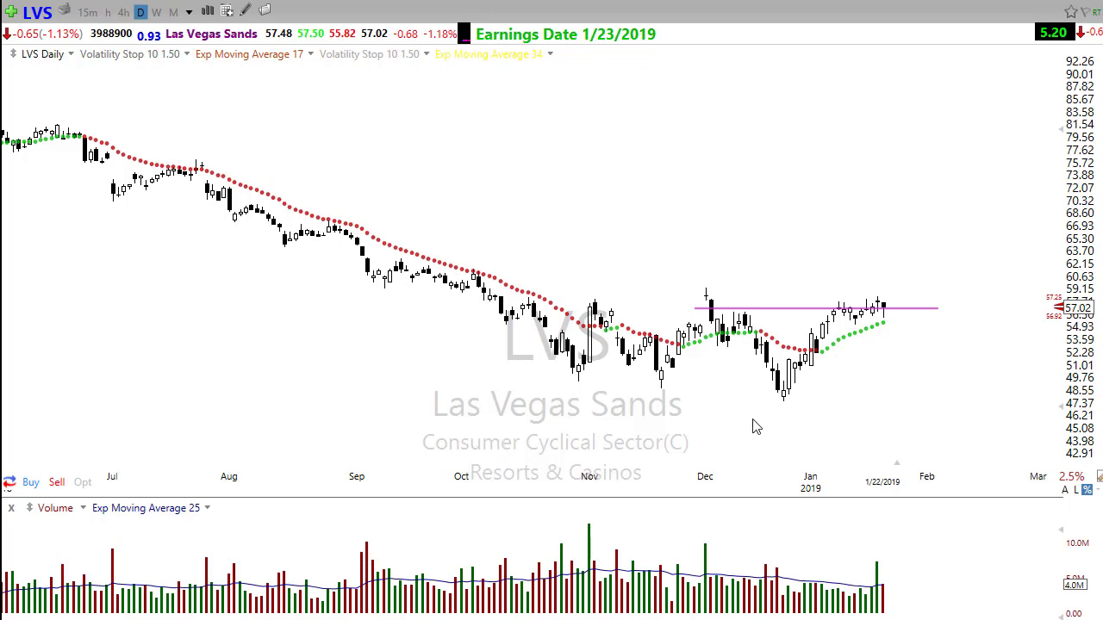
scroll(874, 433, "up", 3)
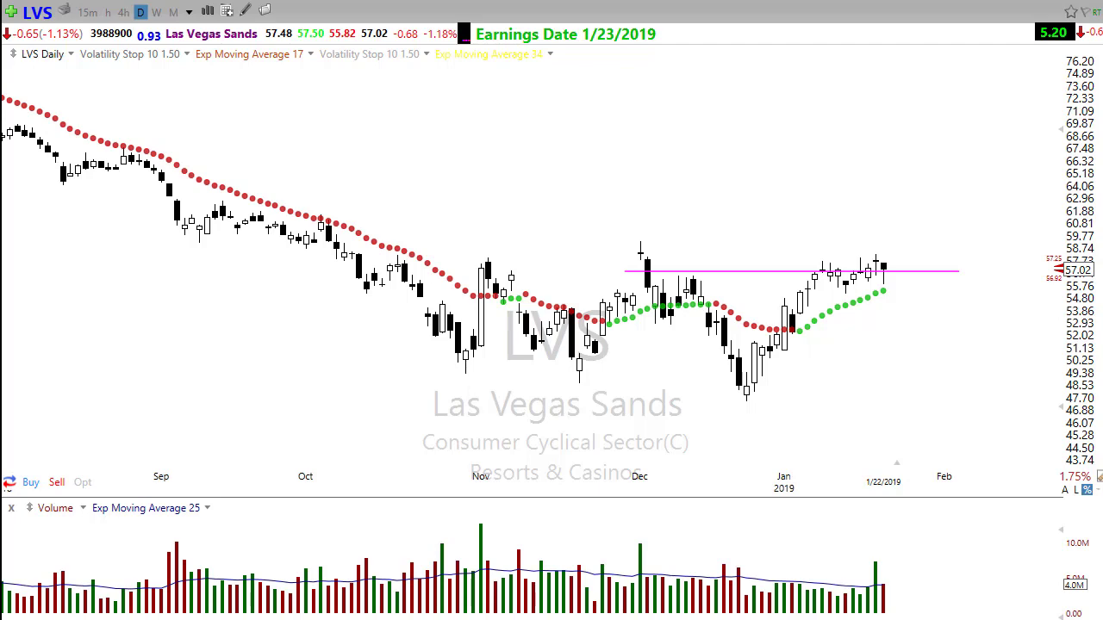
left_click(123, 12)
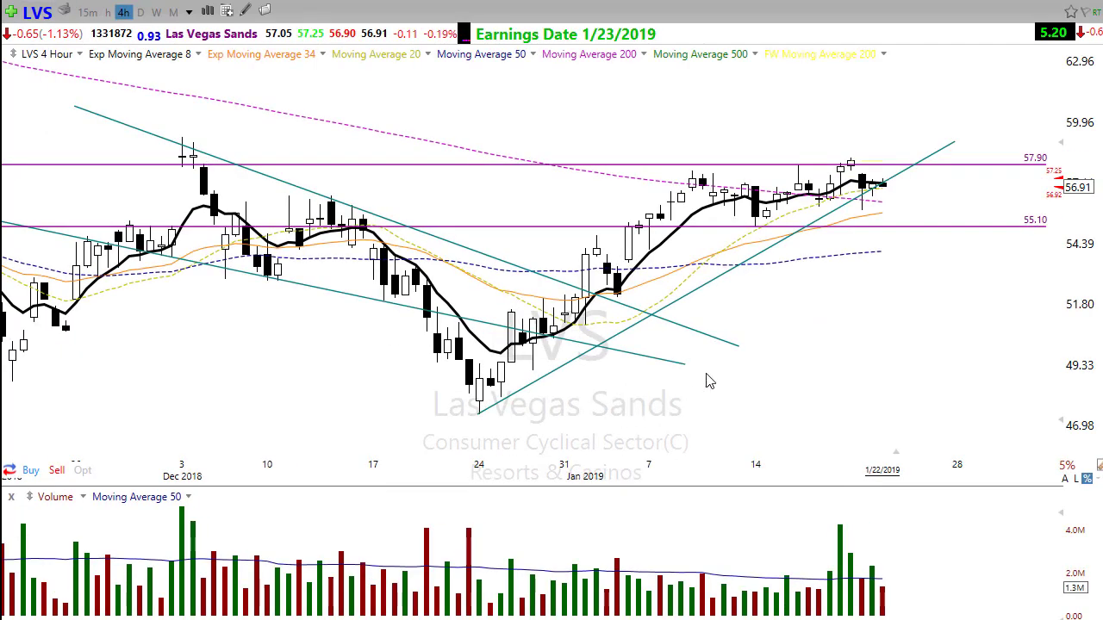
scroll(707, 382, "down", 2)
scroll(987, 313, "down", 2)
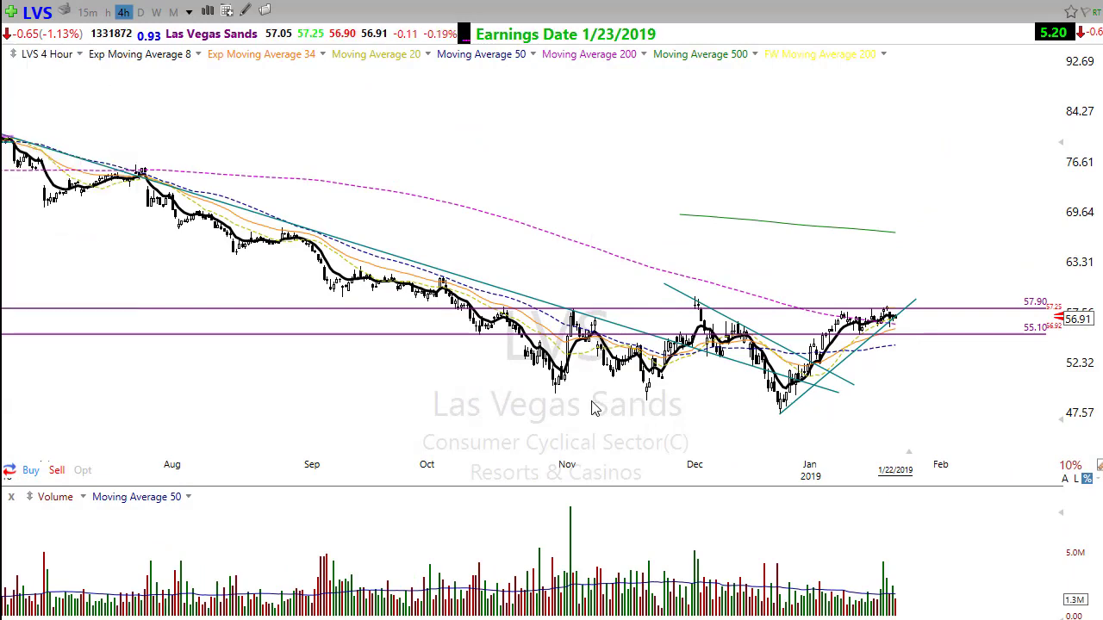
- Change the chart symbol to ROKU and show its 4-hour history back to October 2018
type("roku")
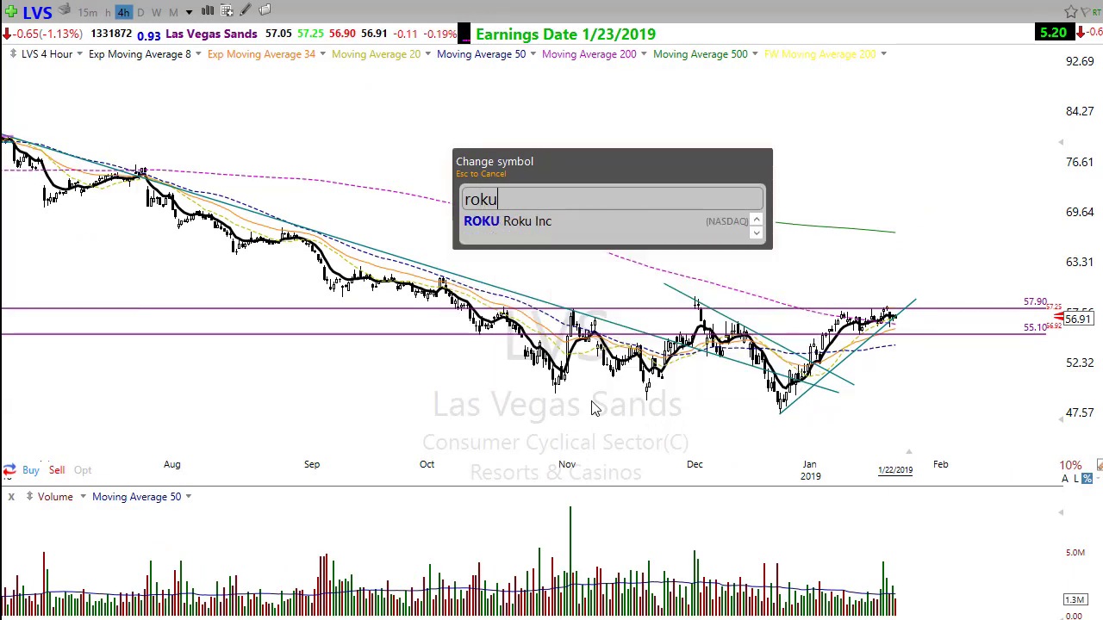
key("Return")
scroll(655, 423, "up", 2)
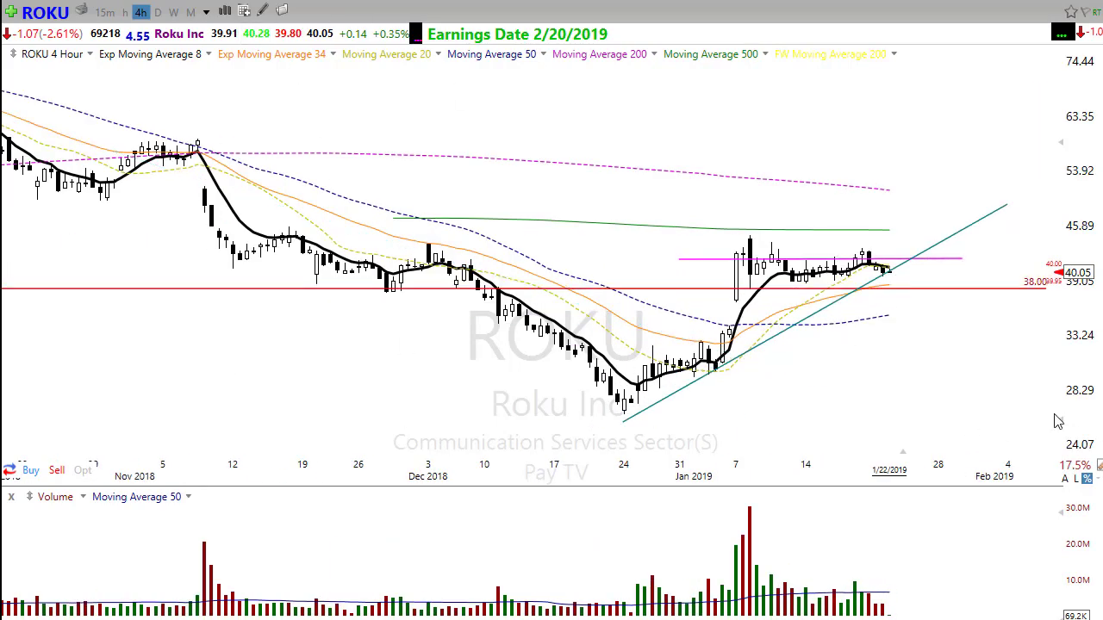
scroll(644, 377, "down", 2)
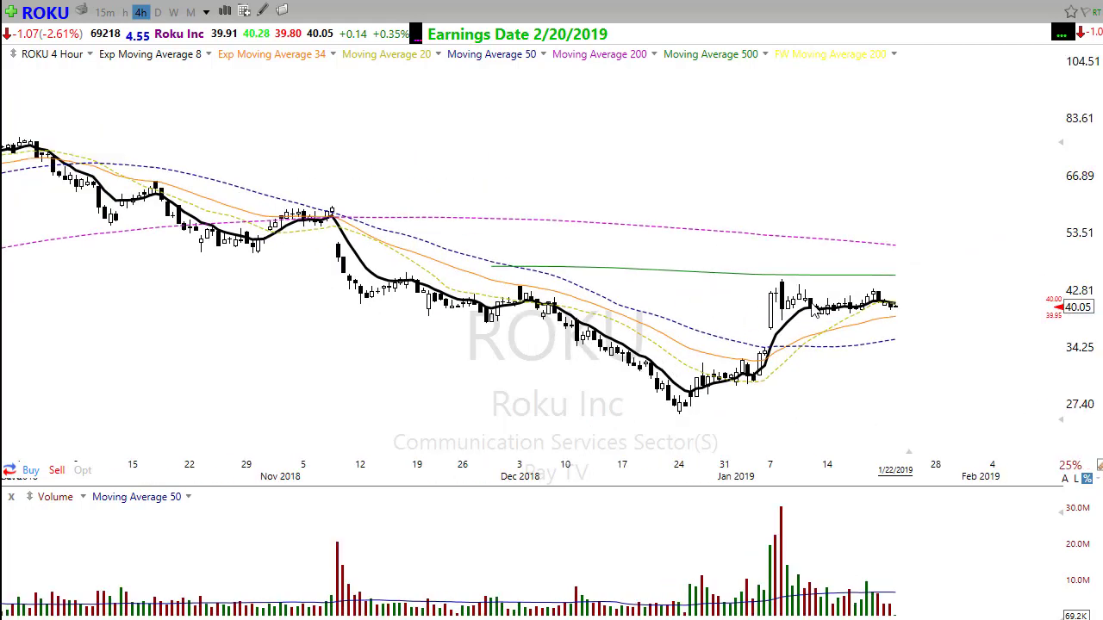
right_click(716, 274)
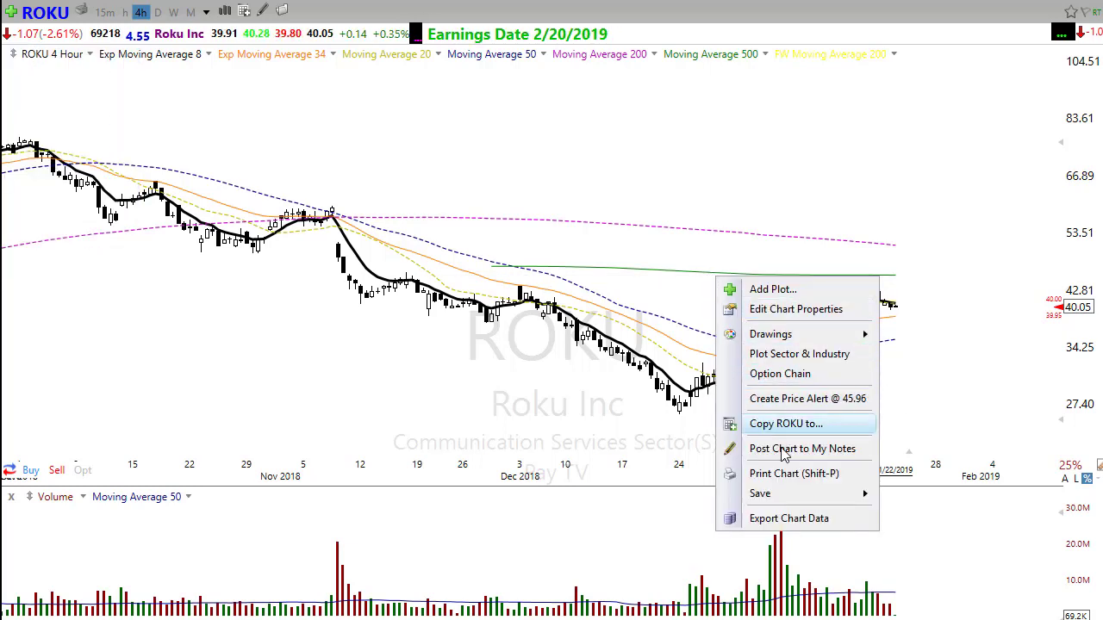
left_click(836, 518)
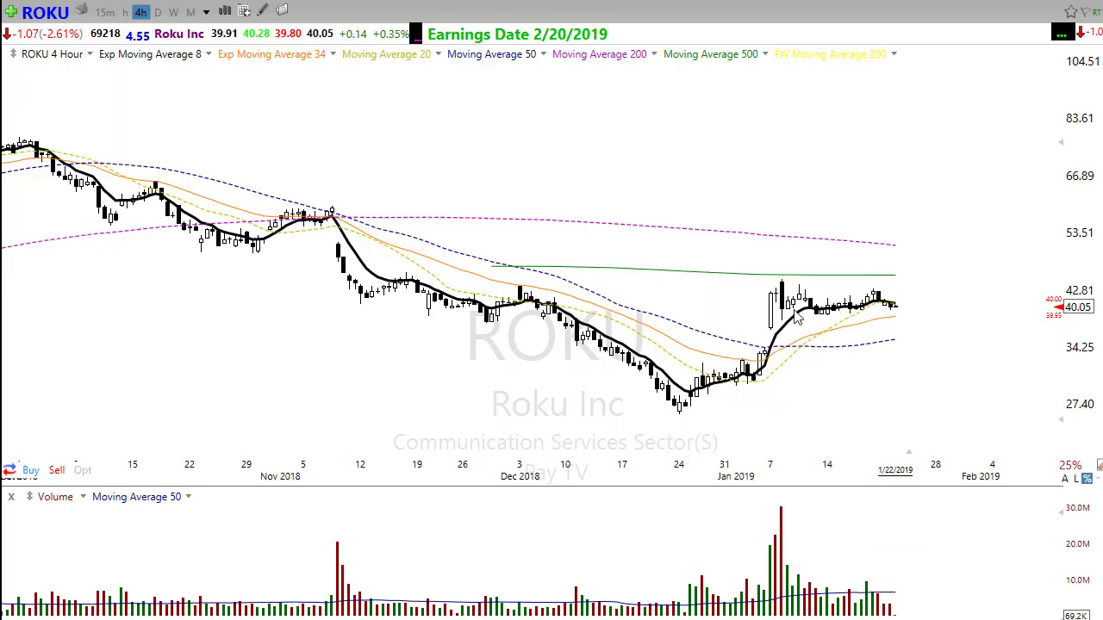
right_click(714, 277)
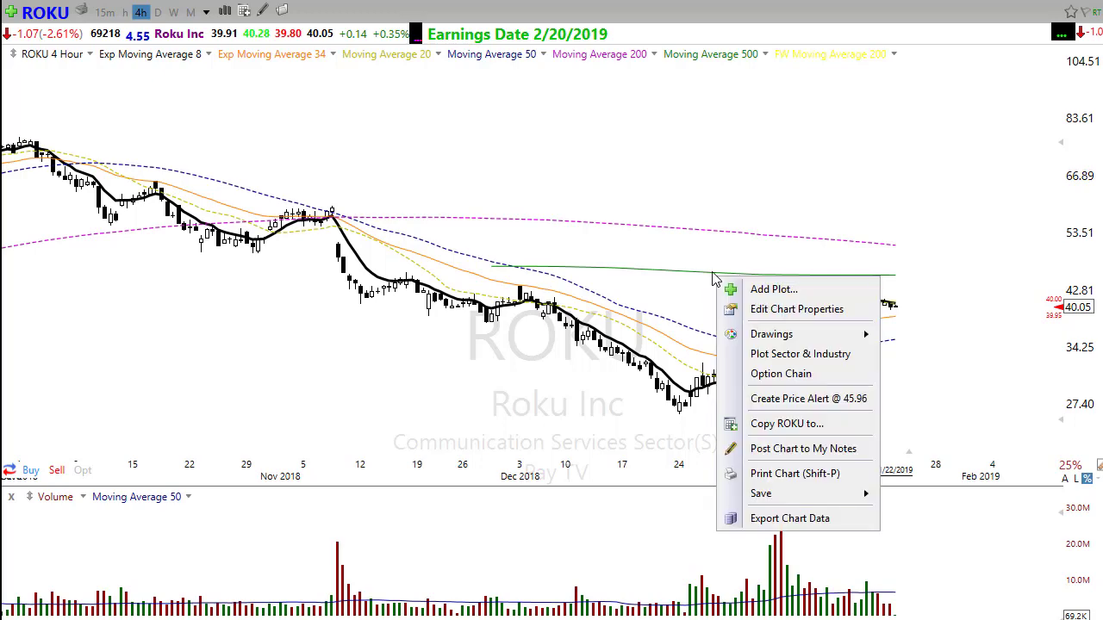
left_click(576, 300)
- Review ROKU's 4-hour candles, switch the chart to the daily time frame, and focus on November 2018 through January 2019
scroll(615, 443, "up", 2)
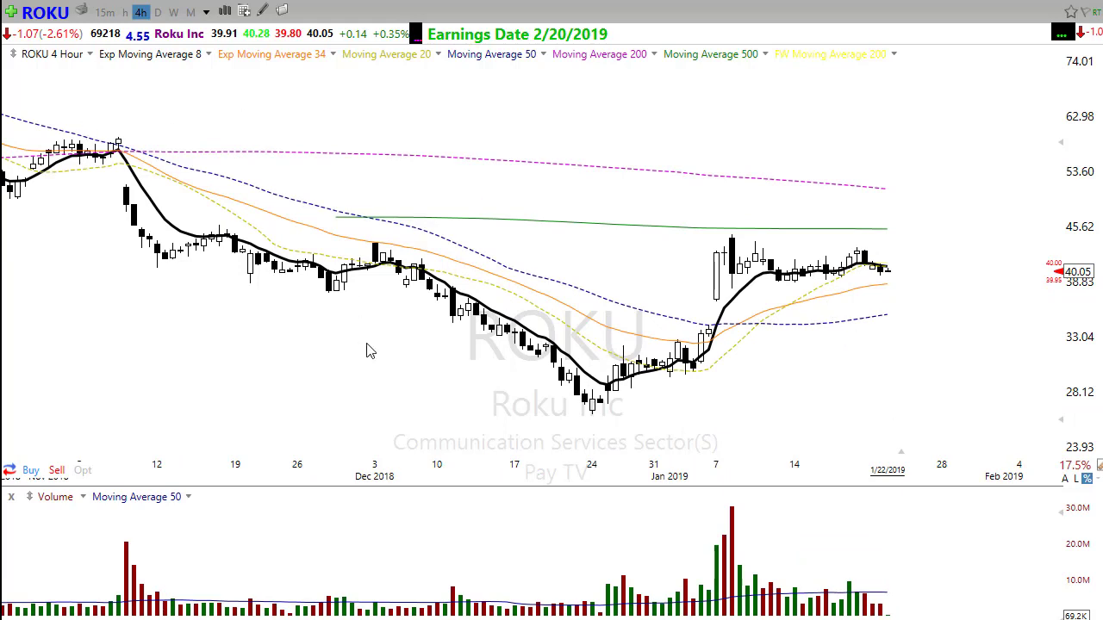
scroll(366, 346, "down", 2)
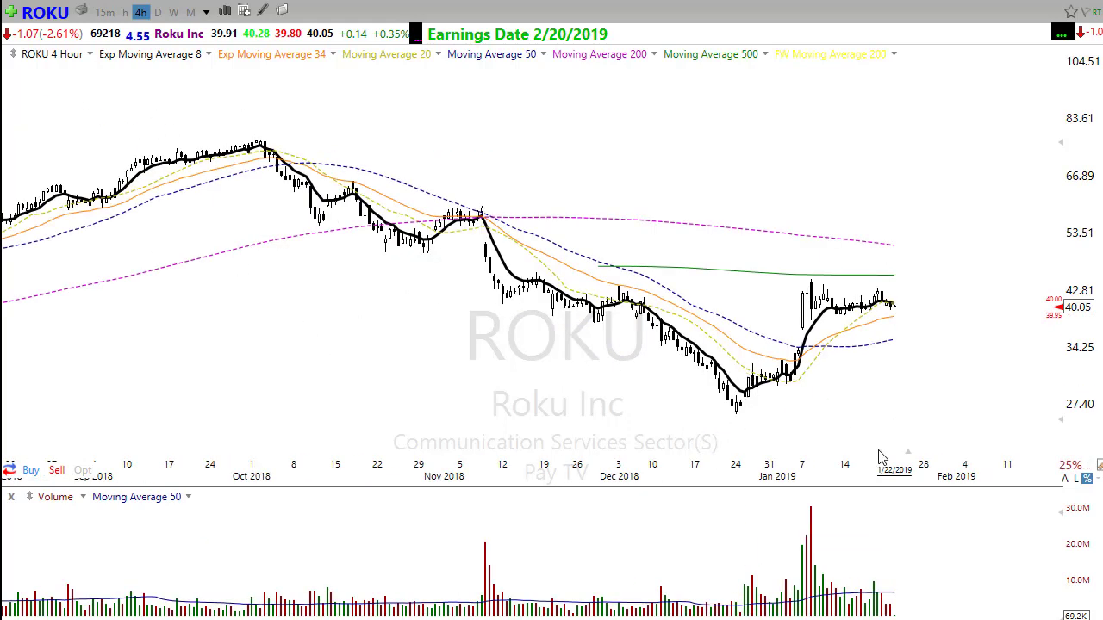
scroll(757, 474, "up", 2)
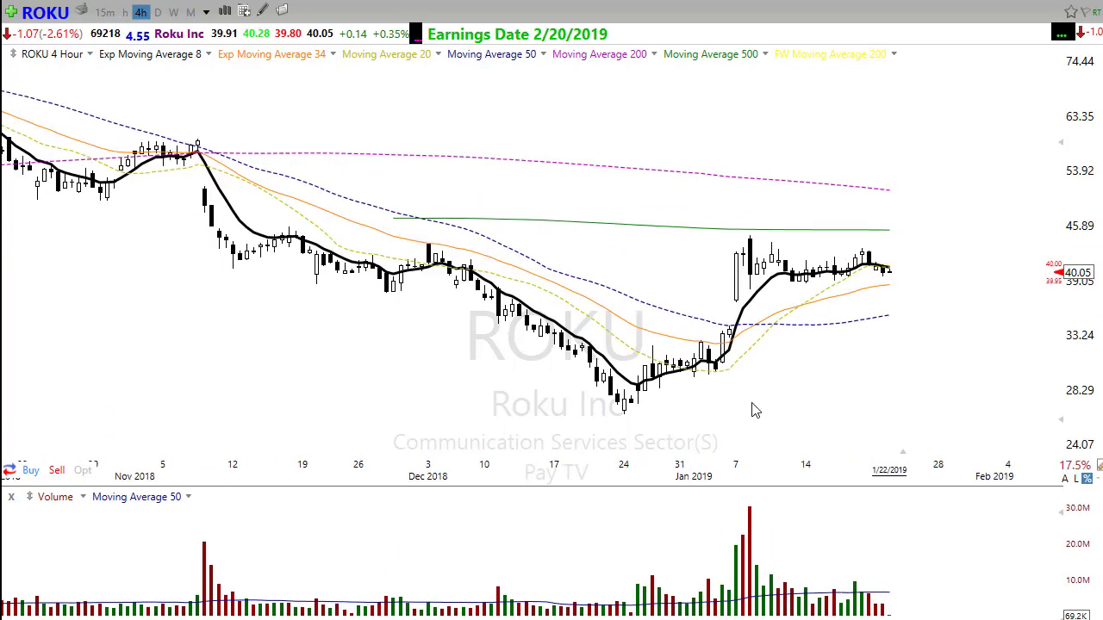
mouse_move(652, 304)
left_mouse_down()
mouse_move(731, 330)
mouse_move(860, 323)
mouse_move(901, 304)
left_mouse_up()
left_click(158, 12)
scroll(578, 450, "up", 2)
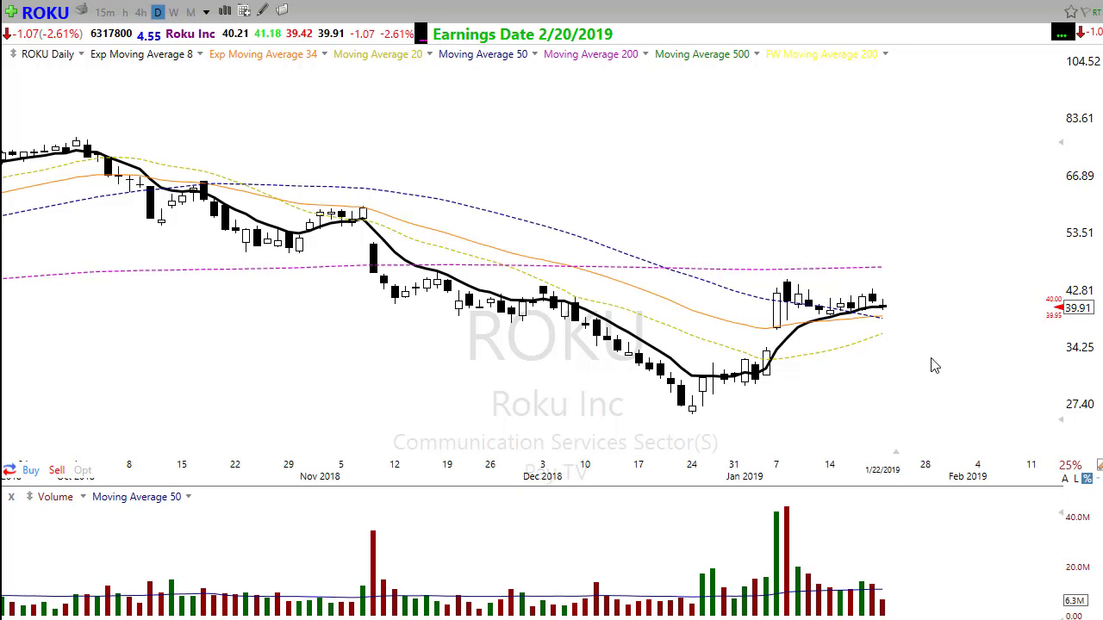
scroll(908, 357, "up", 2)
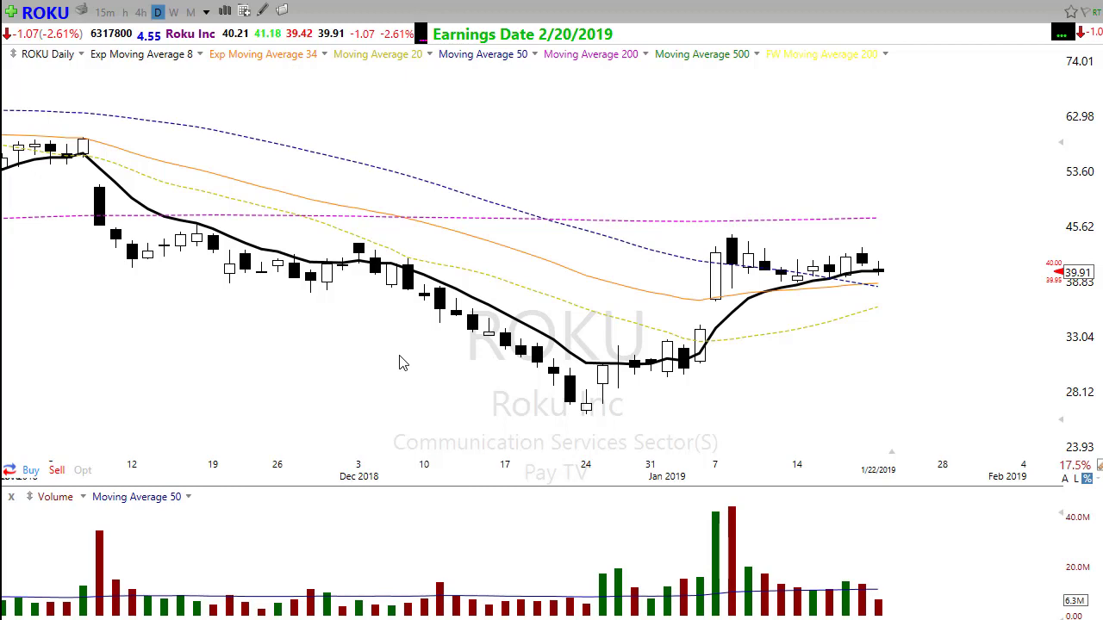
- Change the chart symbol to EA on the daily time frame
type("EA")
key("Return")
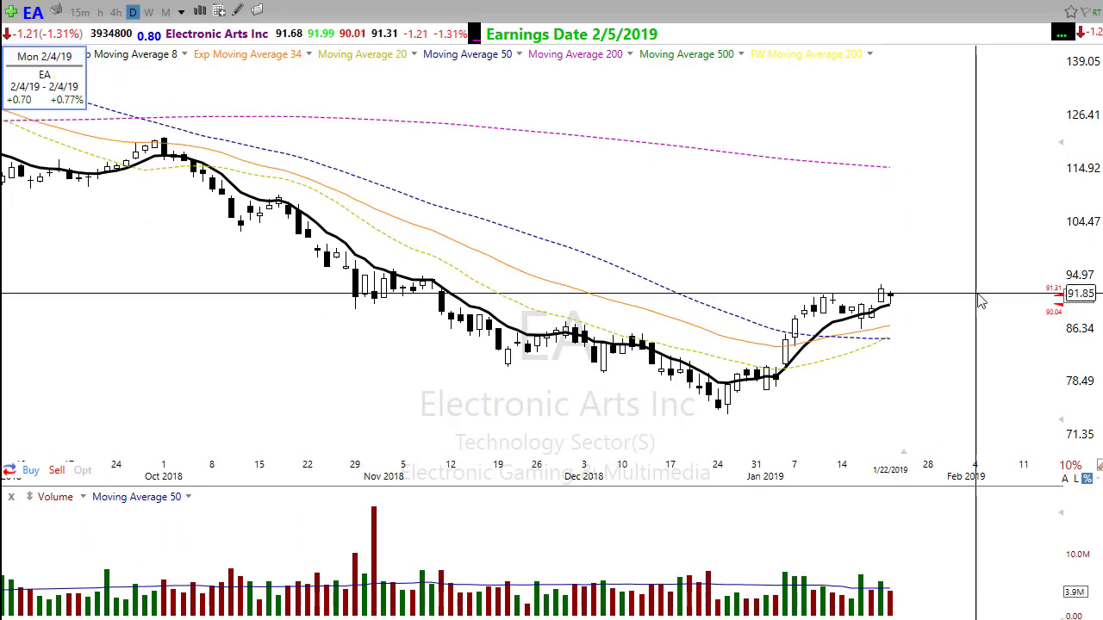
left_click_drag(980, 301, 1020, 211)
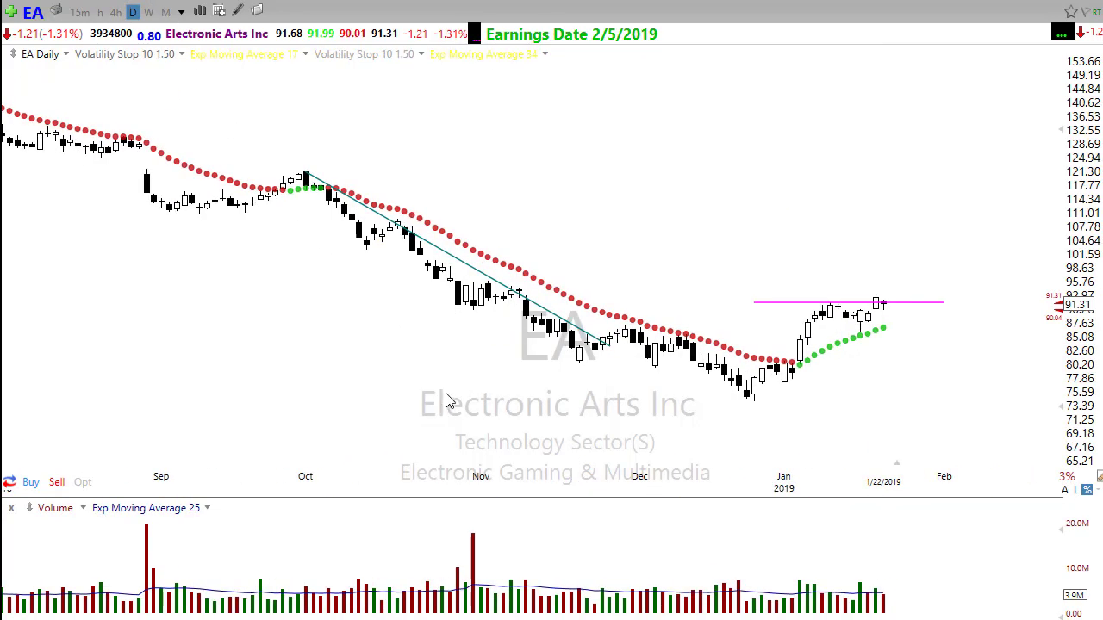
- Delete the descending trendline drawn from the early-October high on the EA daily chart
scroll(447, 401, "down", 3)
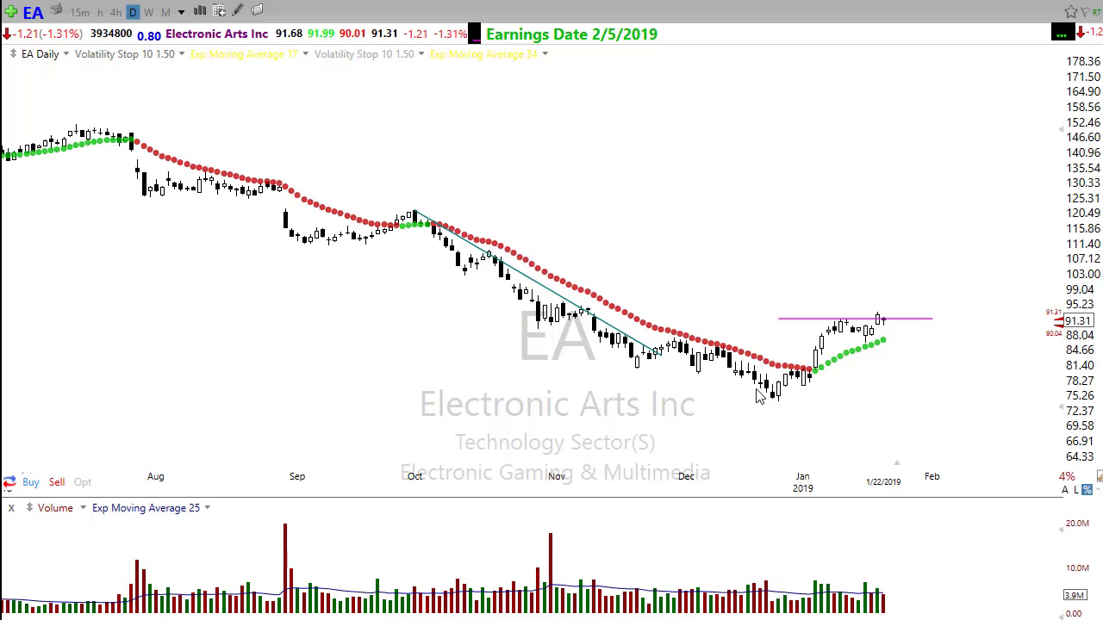
scroll(896, 413, "up", 3)
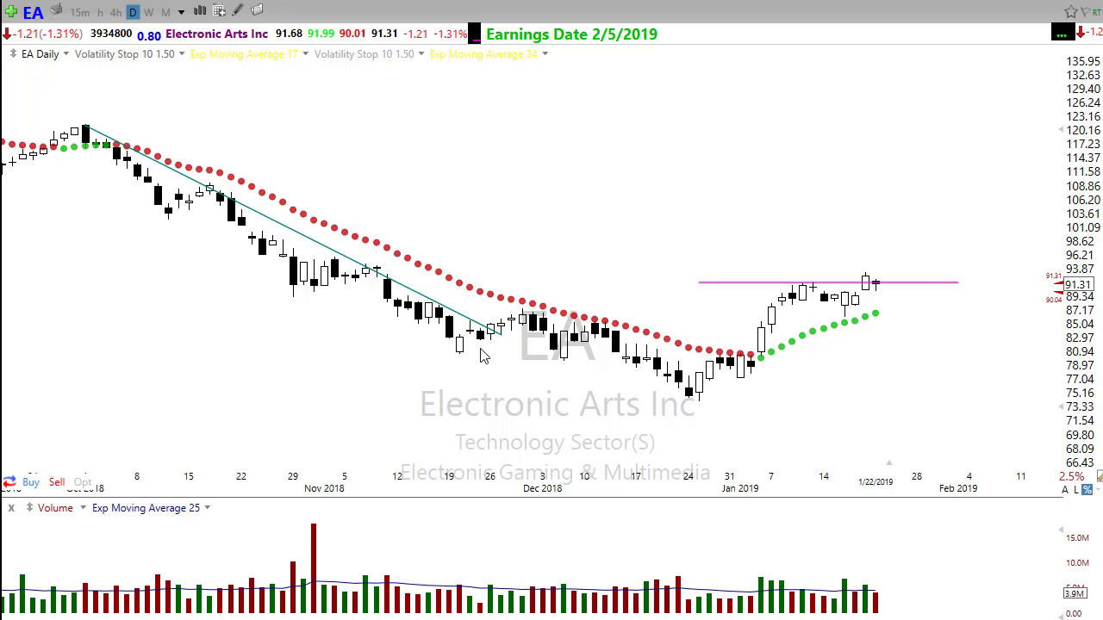
right_click(321, 250)
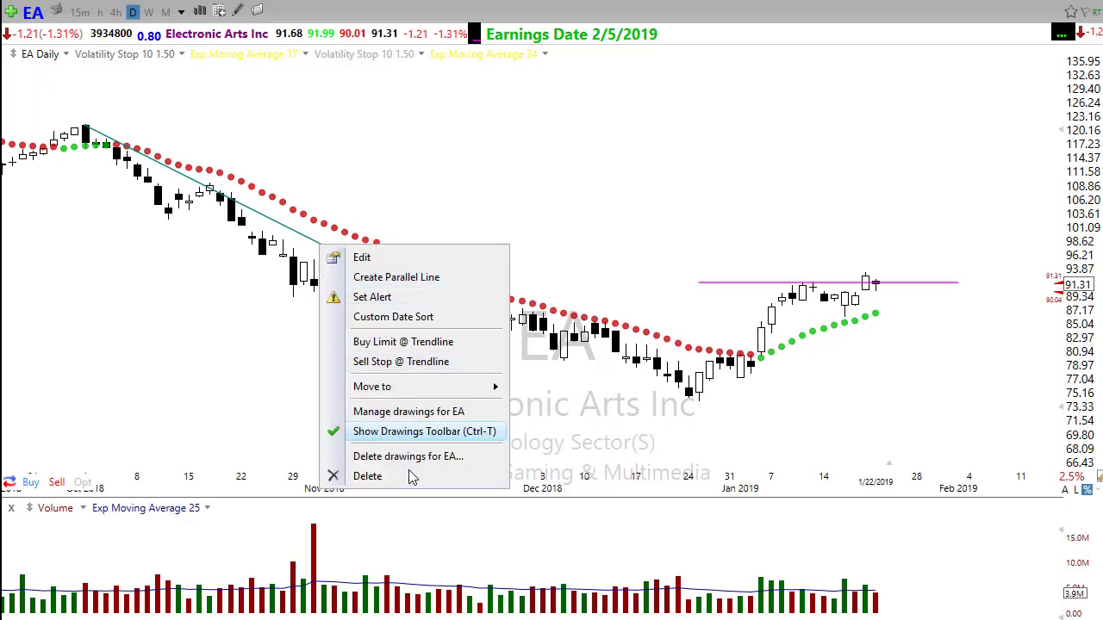
left_click(410, 479)
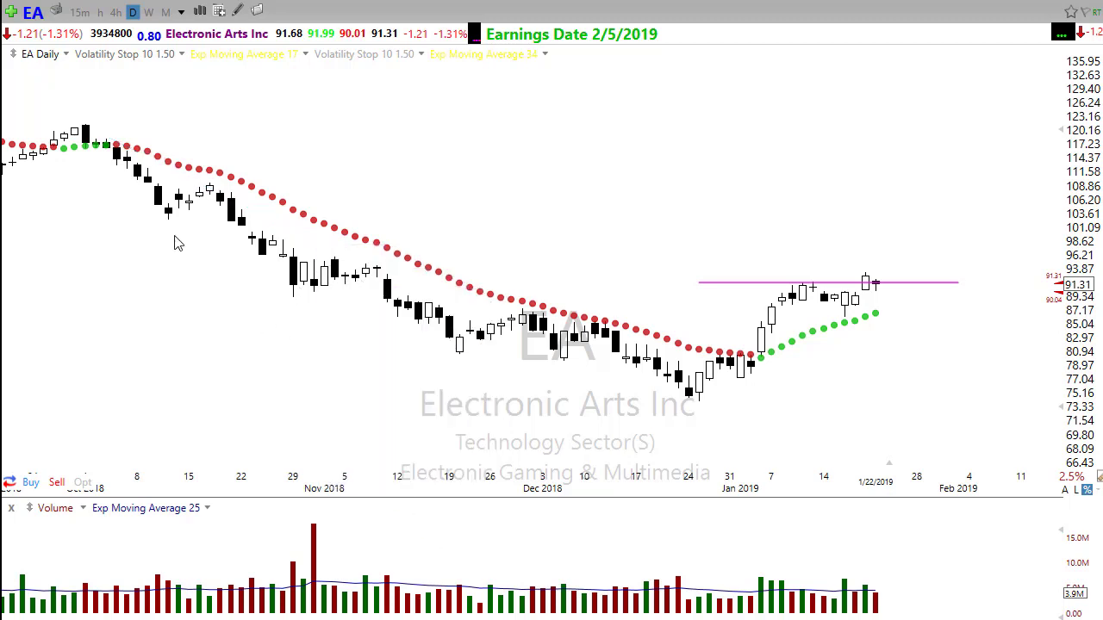
- Trace EA's October decline and January rally with red arrows, point at both pullbacks, and clear the annotations
mouse_move(92, 138)
left_mouse_down()
mouse_move(160, 220)
mouse_move(212, 187)
left_mouse_up()
mouse_move(272, 134)
left_mouse_down()
mouse_move(227, 193)
mouse_move(301, 303)
left_mouse_up()
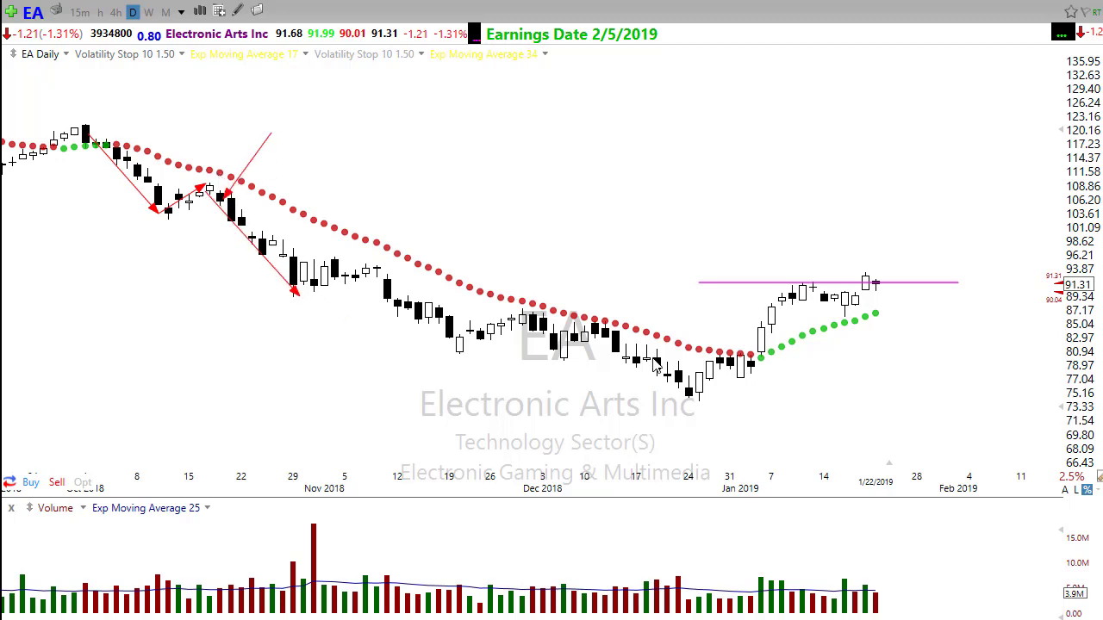
mouse_move(734, 386)
left_mouse_down()
mouse_move(795, 301)
mouse_move(852, 318)
left_mouse_up()
mouse_move(903, 372)
left_mouse_down()
mouse_move(861, 307)
mouse_move(910, 249)
left_mouse_up()
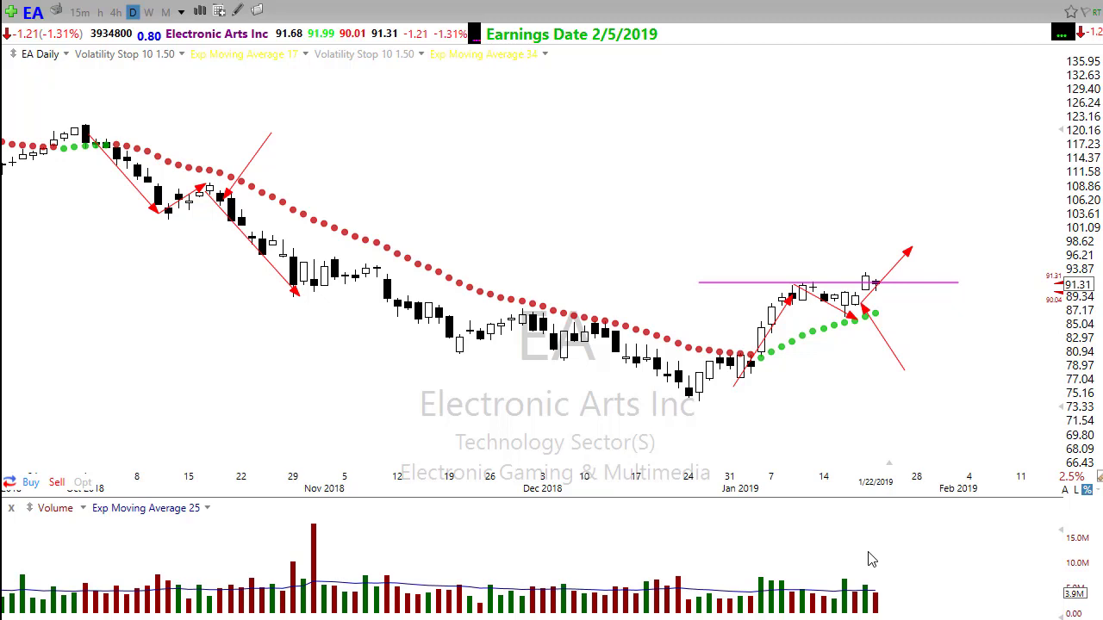
key("Escape")
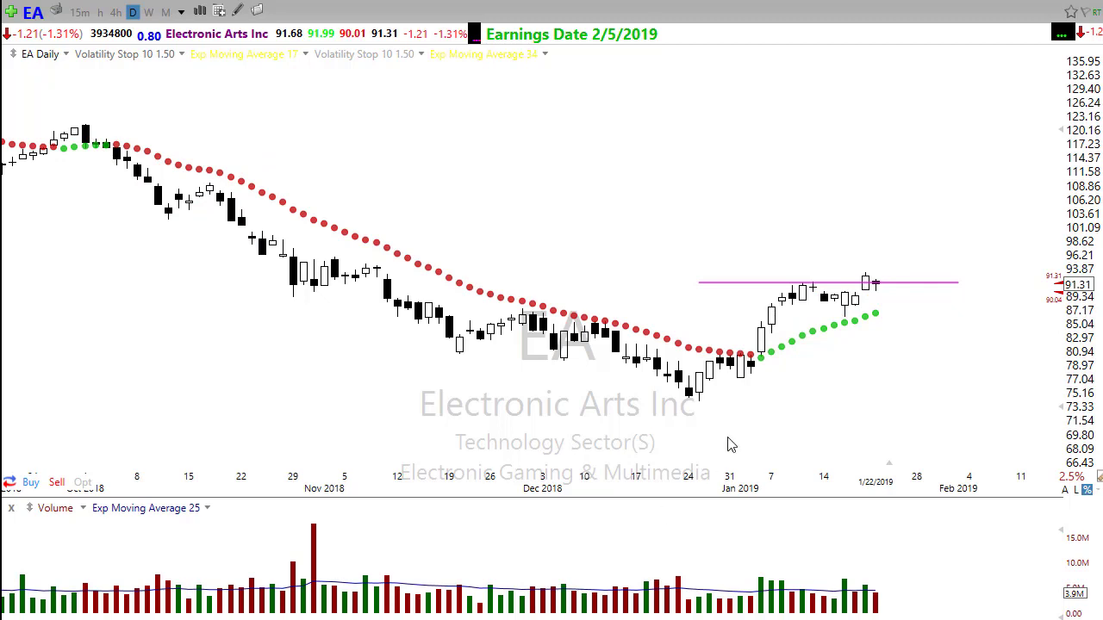
- Draw a rising red arrow under EA's lows from late December, mark the January pullback, and clear the annotations
mouse_move(699, 400)
left_mouse_down()
mouse_move(882, 338)
mouse_move(967, 256)
left_mouse_up()
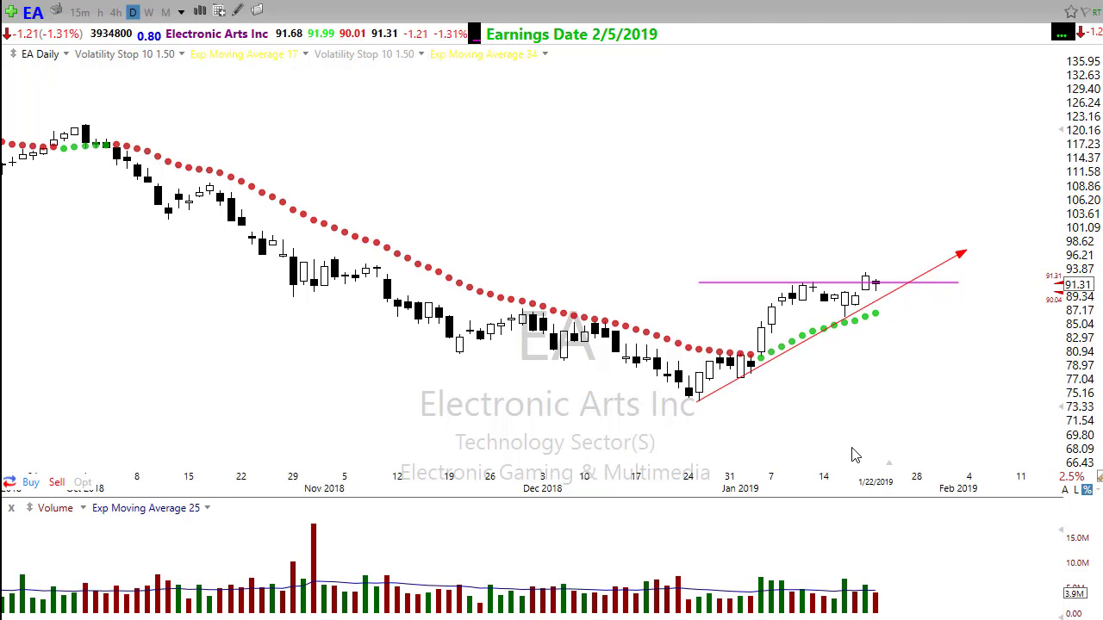
mouse_move(768, 329)
left_mouse_down()
mouse_move(782, 292)
mouse_move(861, 306)
left_mouse_up()
key("Escape")
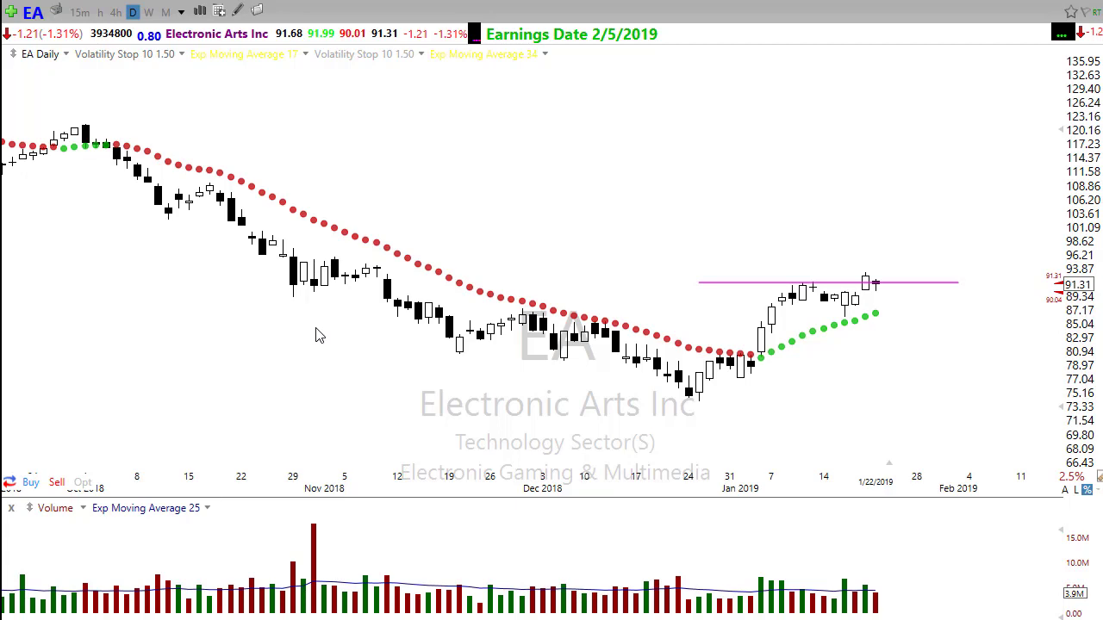
- Change the chart symbol to DIA and show it on the 15-minute time frame back to mid-January
key("space")
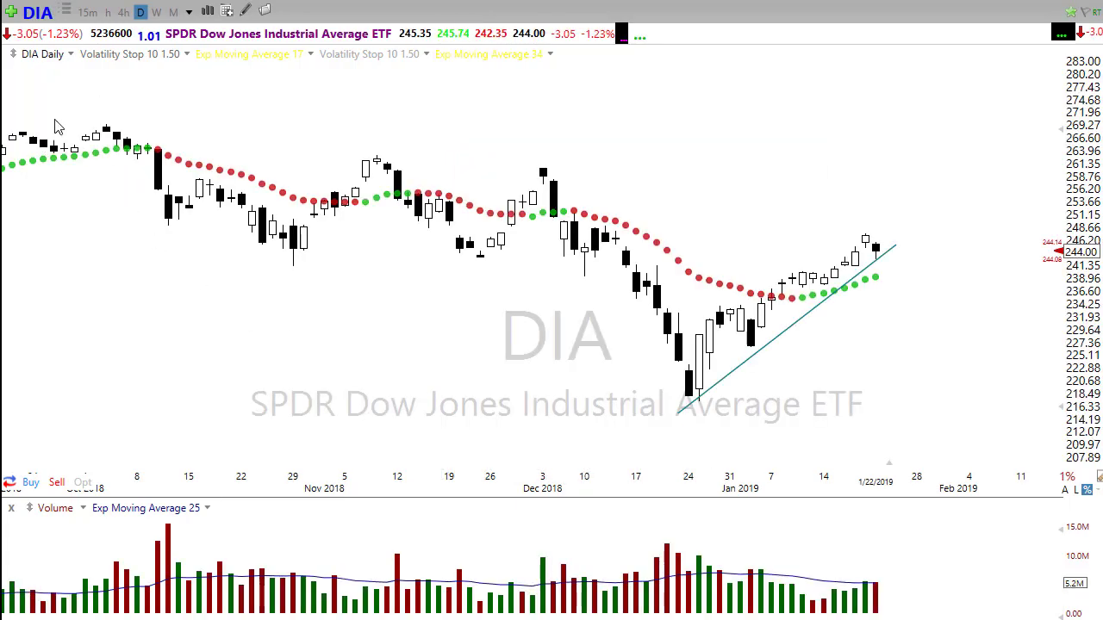
left_click(87, 11)
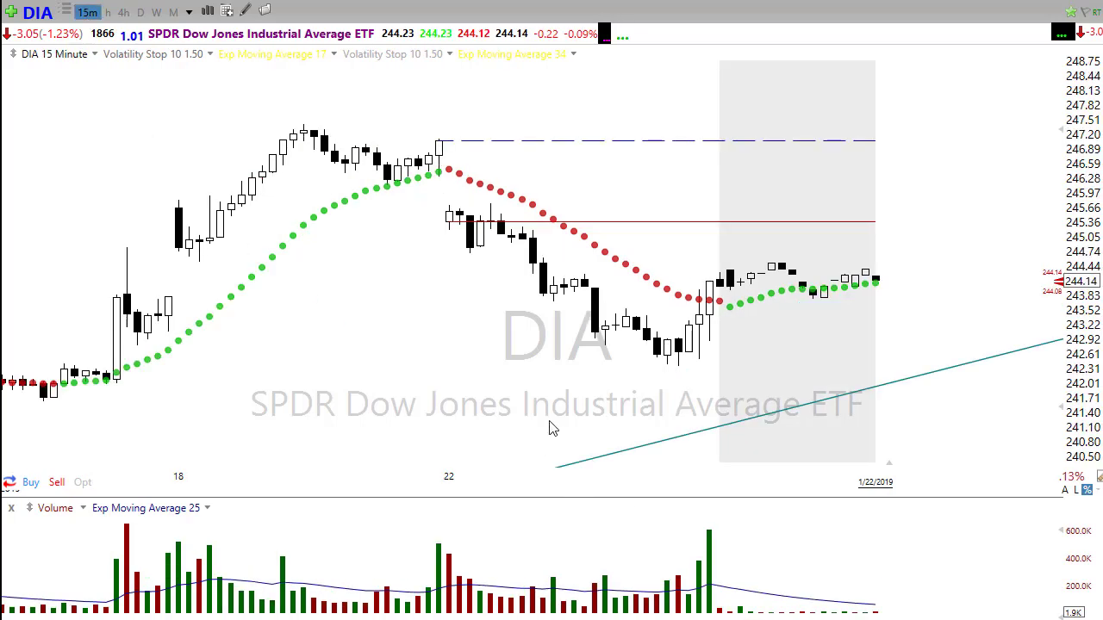
scroll(552, 428, "down", 2)
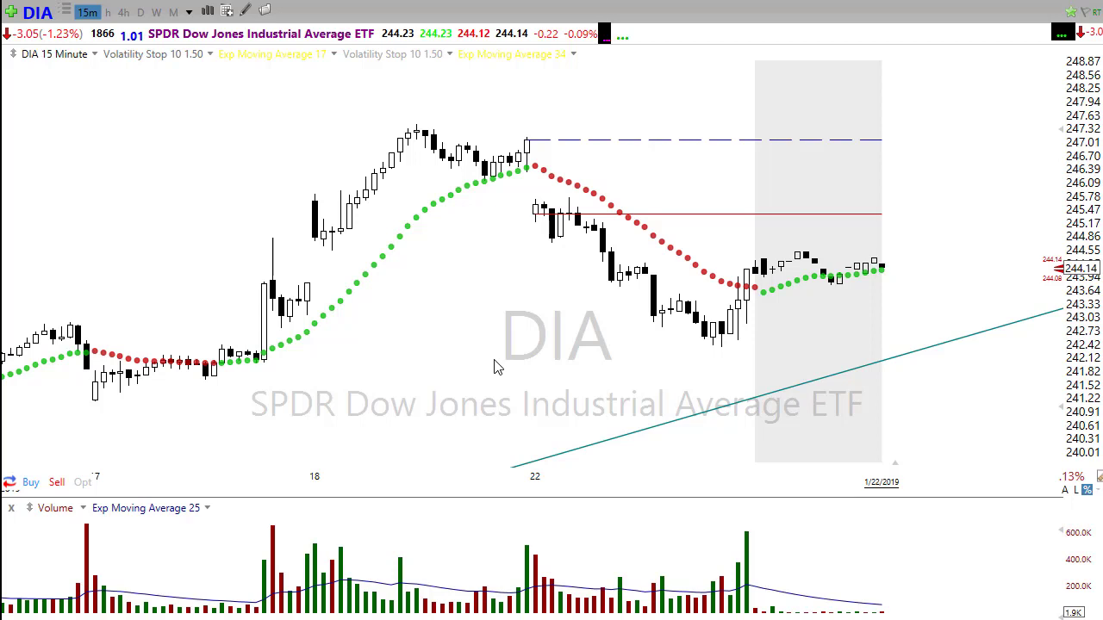
scroll(510, 342, "down", 1)
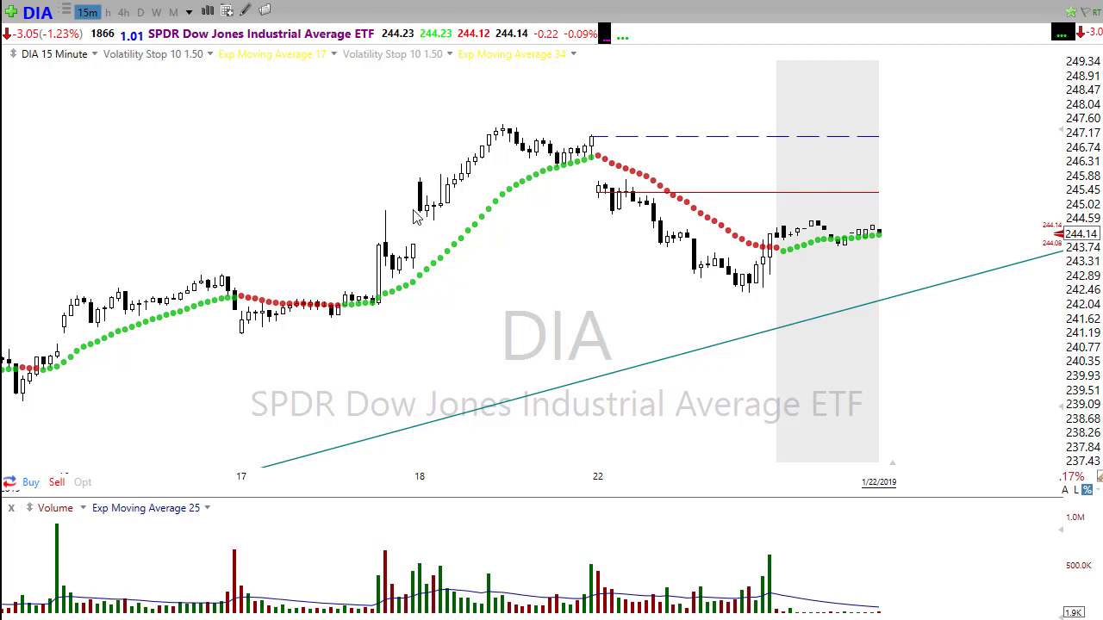
- Extend the January 17 and 18 support levels across DIA's January 22 drop with red arrows, mark the rebound, and clear the annotations
left_click_drag(415, 216, 743, 214)
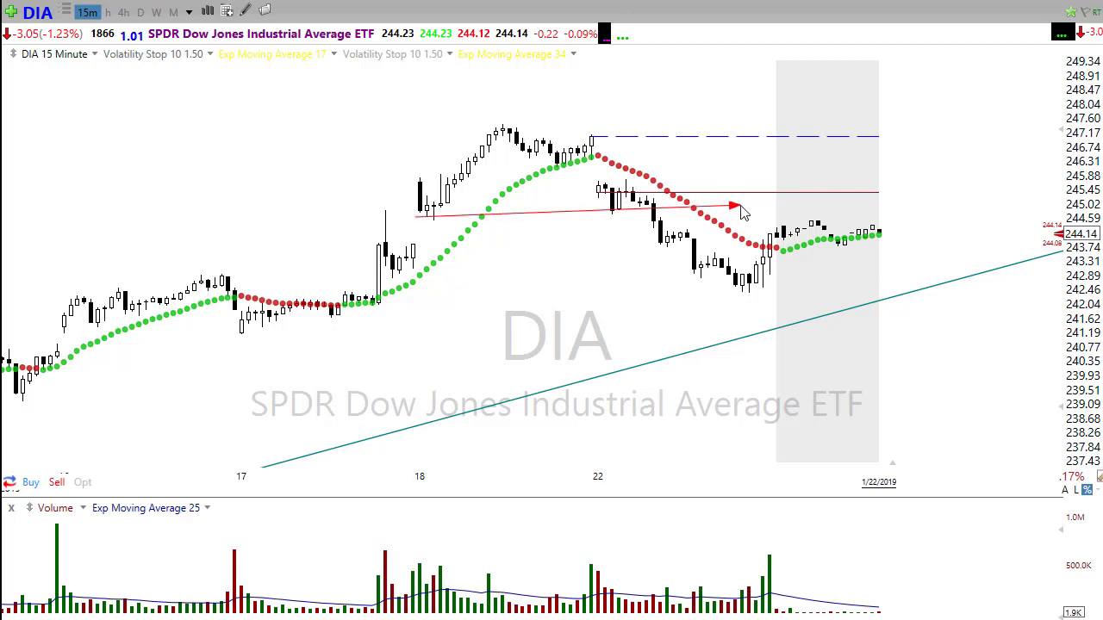
mouse_move(700, 130)
left_mouse_down()
mouse_move(678, 182)
mouse_move(663, 190)
left_mouse_up()
mouse_move(372, 245)
left_mouse_down()
mouse_move(690, 273)
mouse_move(767, 246)
left_mouse_up()
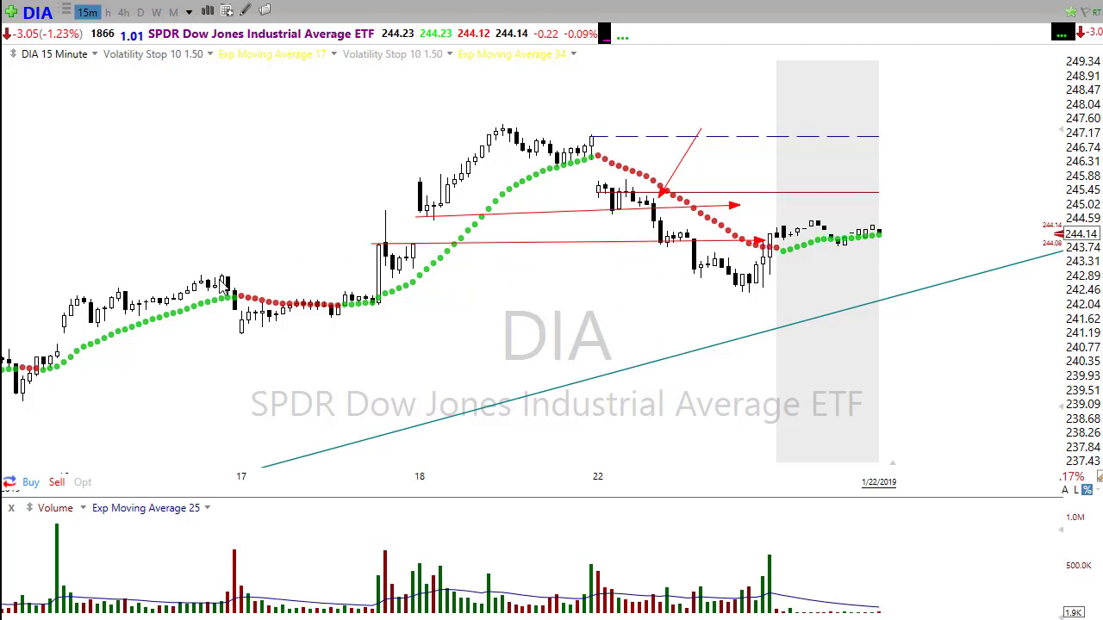
left_click_drag(201, 278, 810, 274)
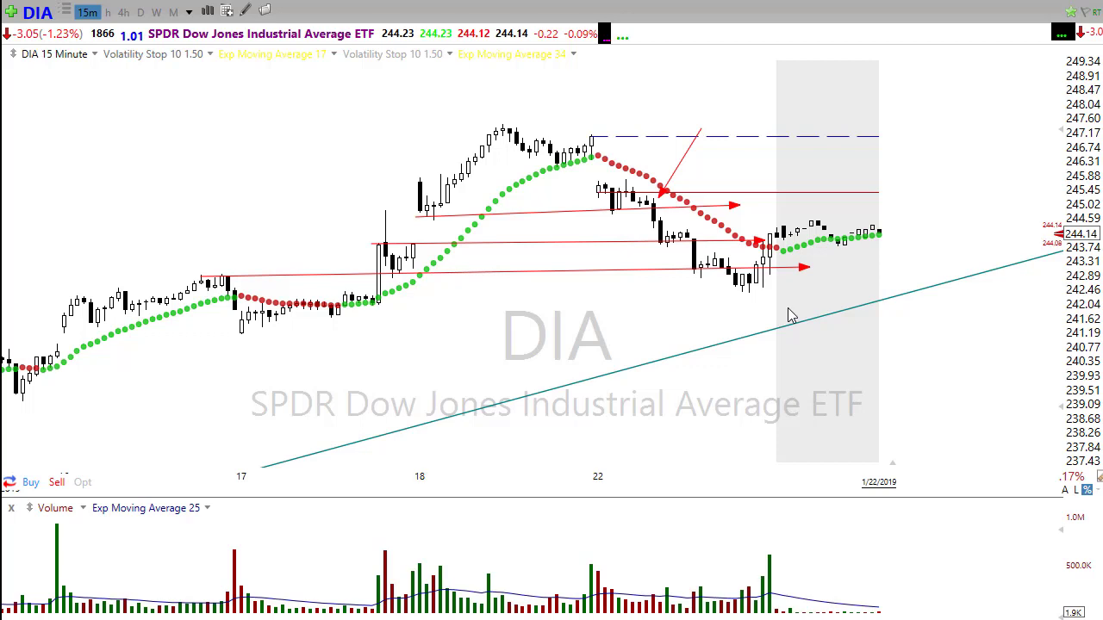
mouse_move(749, 293)
left_mouse_down()
mouse_move(799, 233)
mouse_move(854, 256)
left_mouse_up()
left_click_drag(778, 171, 880, 173)
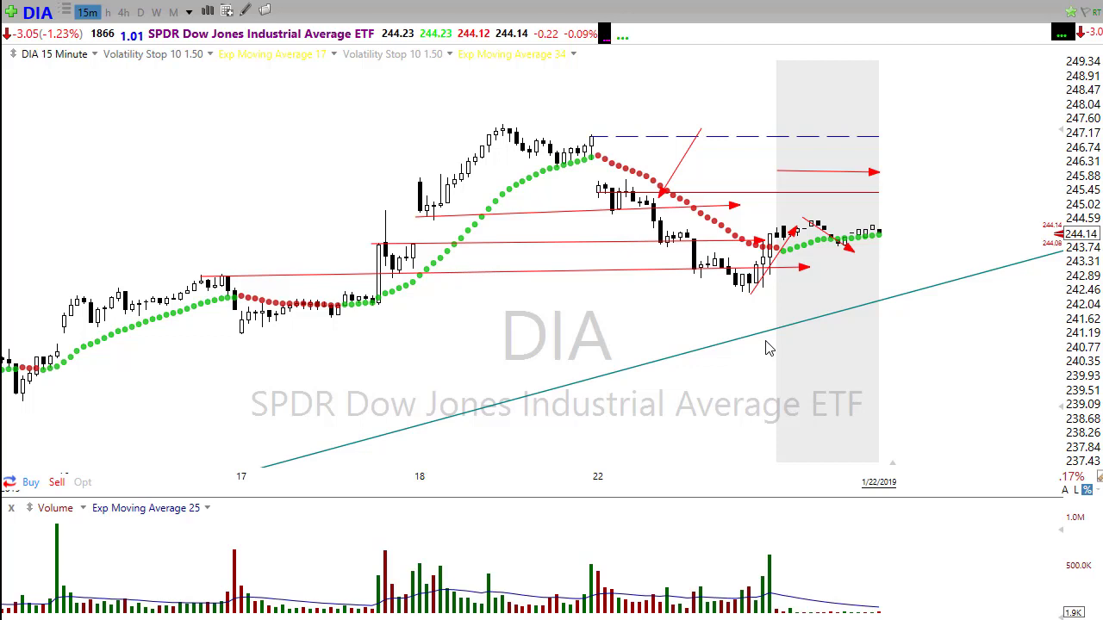
key("Delete")
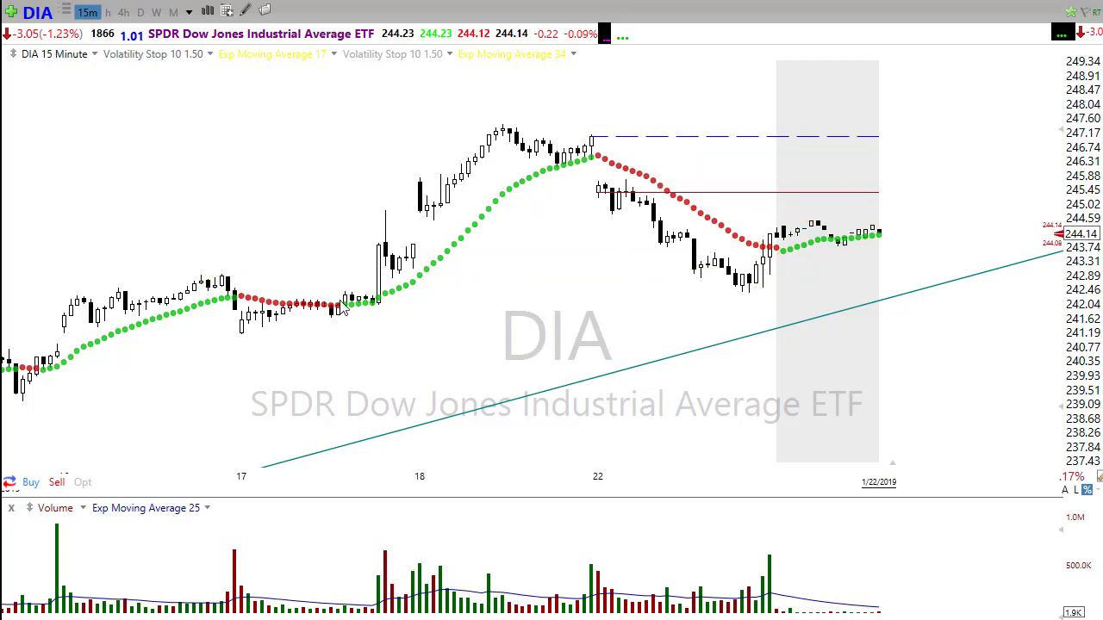
- Trace DIA's January 17–18 base, breakout, pullback and rally with red arrows on the 15-minute chart, and clear the annotations
mouse_move(329, 304)
left_mouse_down()
mouse_move(374, 310)
mouse_move(403, 300)
left_mouse_up()
mouse_move(412, 257)
left_mouse_down()
mouse_move(412, 186)
mouse_move(437, 211)
mouse_move(523, 225)
mouse_move(529, 208)
left_mouse_up()
mouse_move(515, 353)
left_mouse_down()
mouse_move(456, 209)
mouse_move(515, 142)
left_mouse_up()
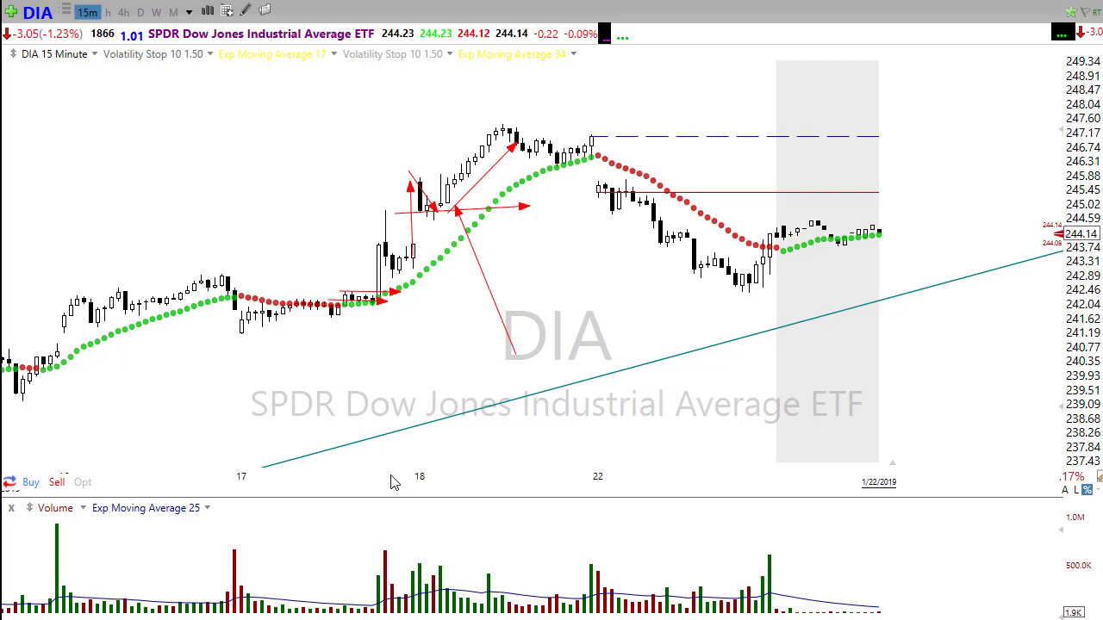
key("Escape")
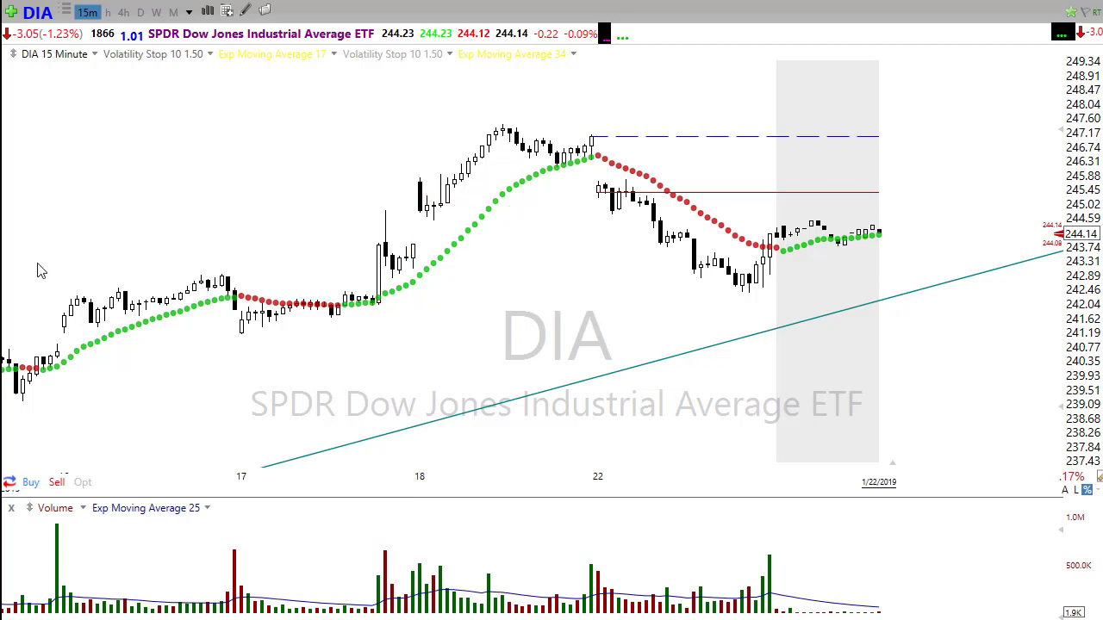
- Review the settings of the first Volatility Stop 10 1.50 on the DIA 15-minute chart, including its data source
left_click(170, 60)
left_click(179, 74)
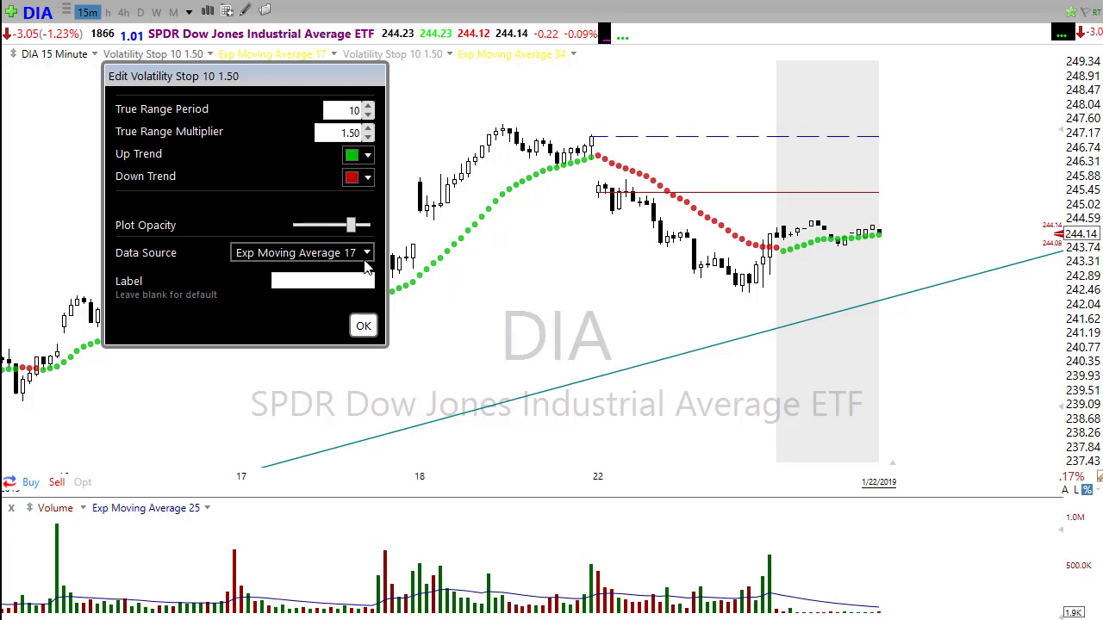
left_click(363, 327)
scroll(481, 393, "down", 2)
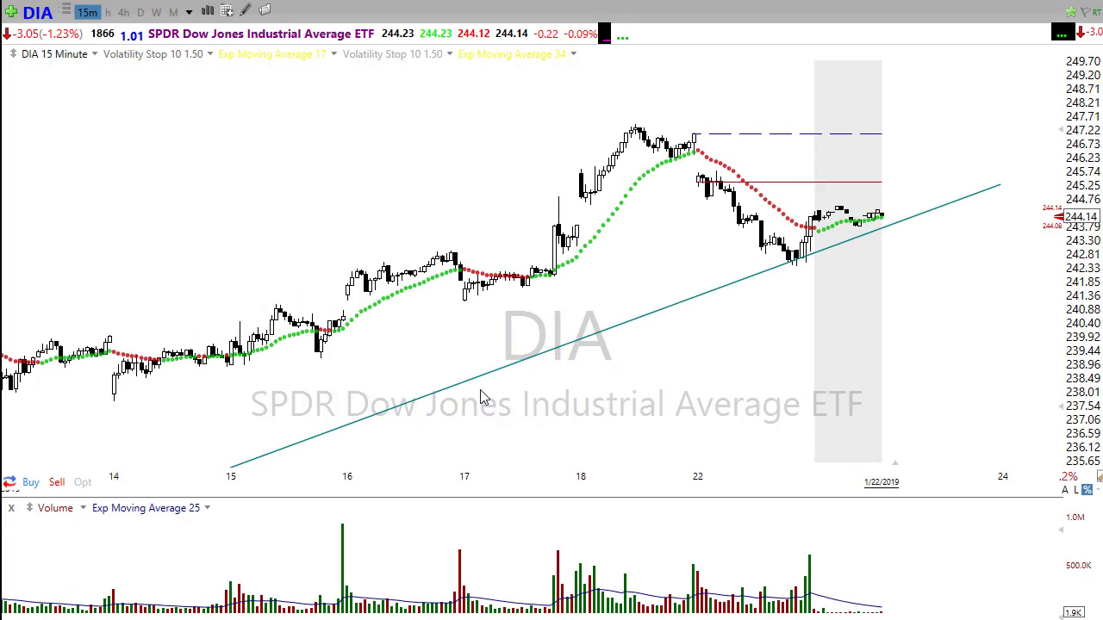
scroll(431, 285, "up", 2)
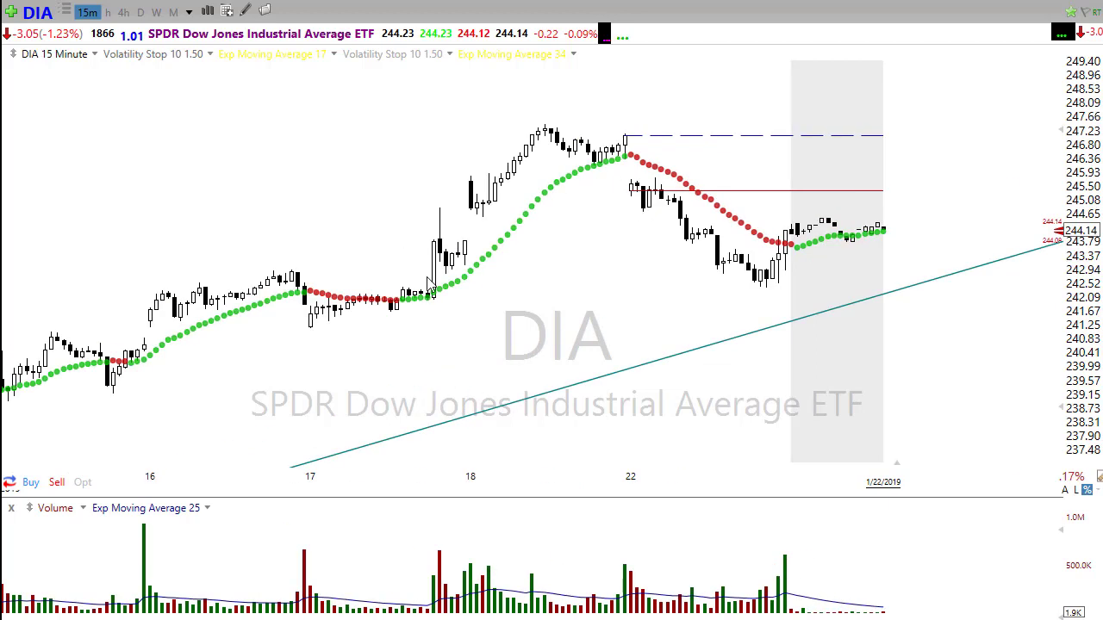
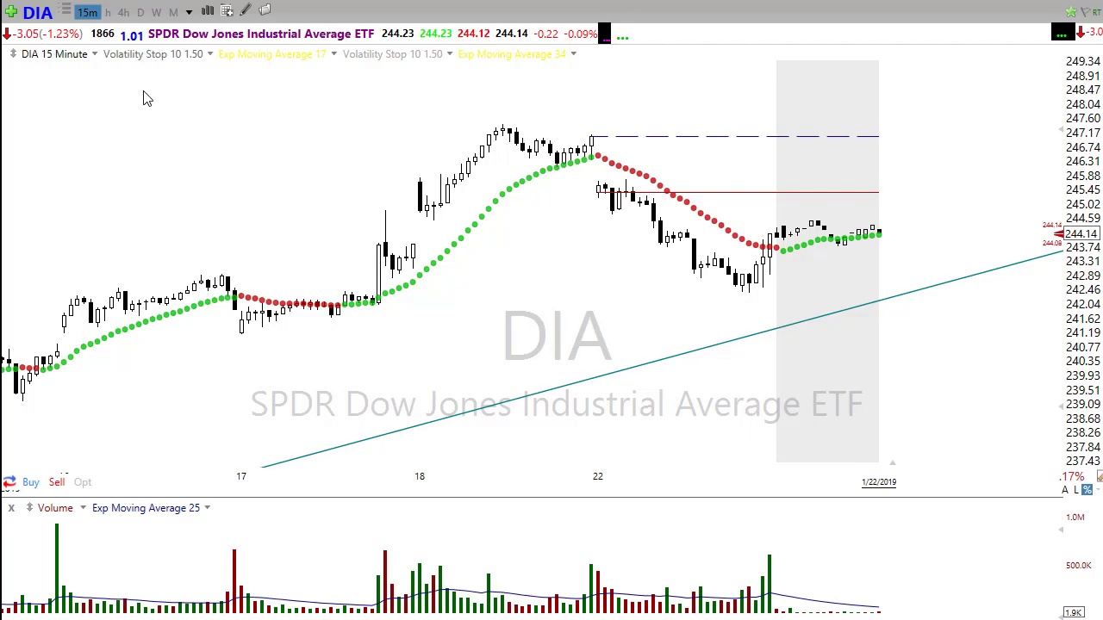
- Switch DIA to the weekly time frame and mark the 2016 rally, its sideways pullbacks and the support lows with red arrows
left_click(156, 12)
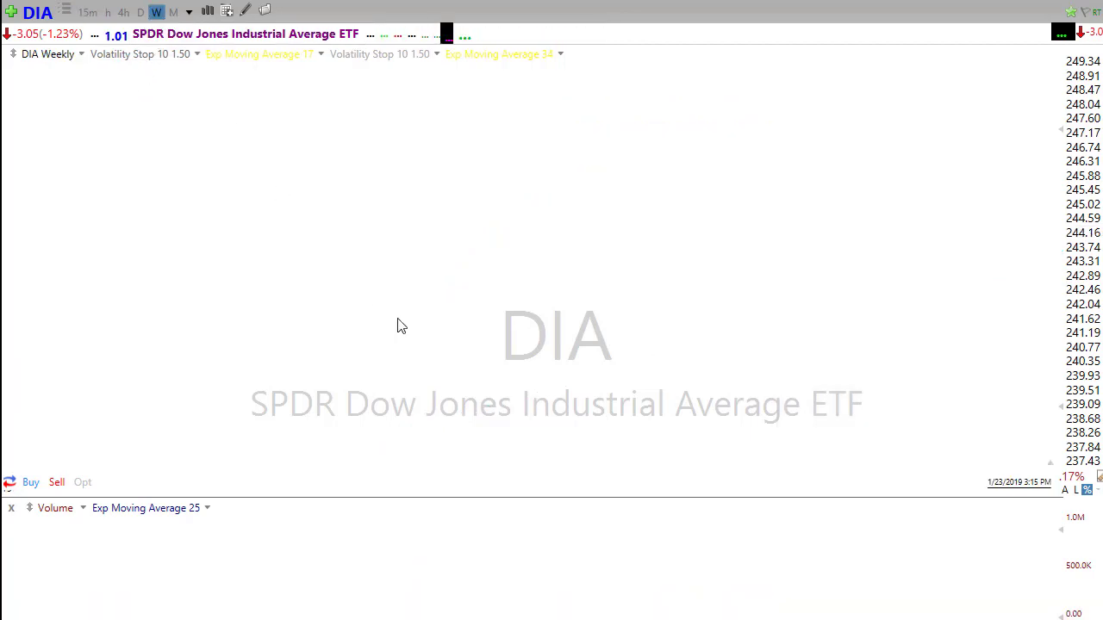
scroll(512, 355, "down", 2)
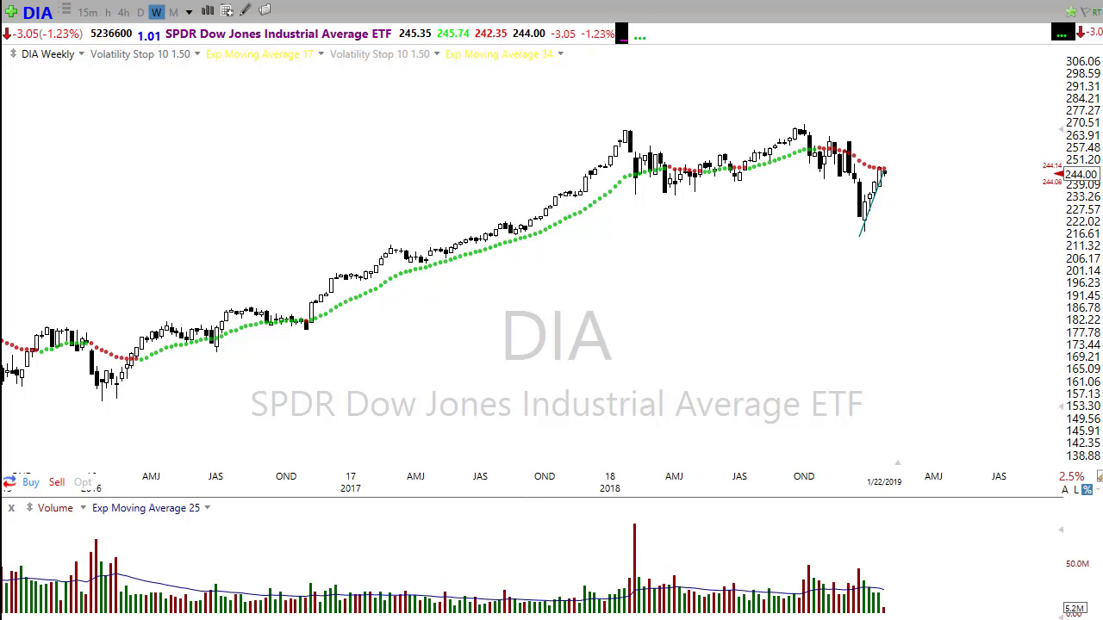
mouse_move(100, 398)
left_mouse_down()
mouse_move(135, 340)
mouse_move(234, 342)
left_mouse_up()
mouse_move(205, 384)
left_mouse_down()
mouse_move(197, 348)
mouse_move(282, 352)
left_mouse_up()
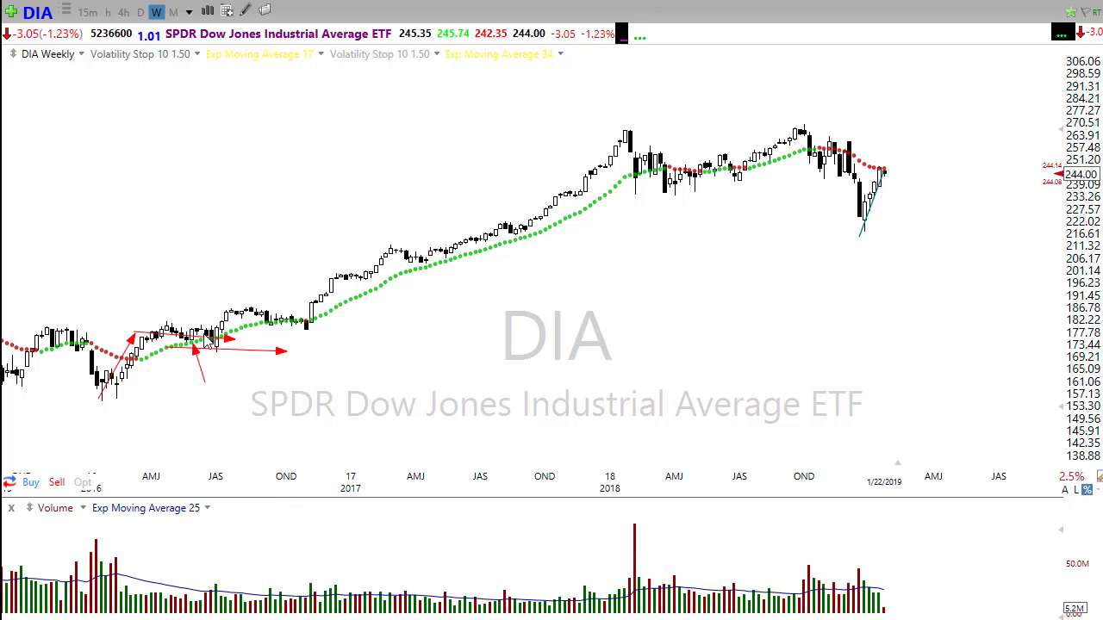
left_click_drag(274, 429, 220, 352)
mouse_move(223, 342)
left_mouse_down()
mouse_move(218, 317)
mouse_move(315, 323)
left_mouse_up()
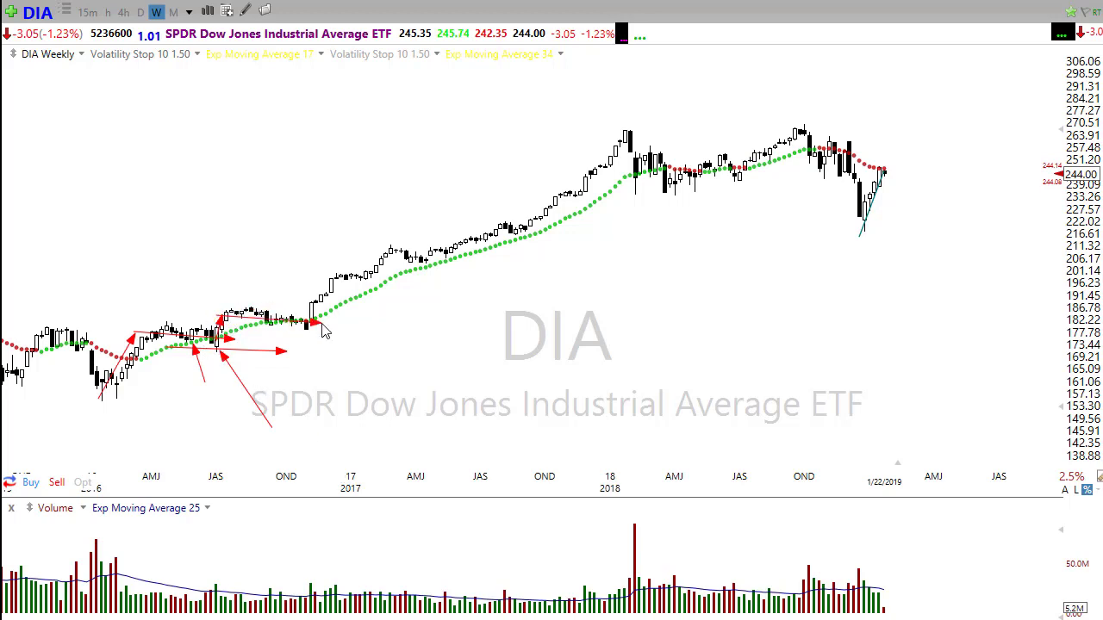
- Point at DIA's late-2016 low, trace the 2017 advance and its pullback with red arrows, and clear the annotations
left_click_drag(406, 433, 312, 331)
mouse_move(310, 315)
left_mouse_down()
mouse_move(333, 284)
mouse_move(373, 278)
mouse_move(392, 249)
left_mouse_up()
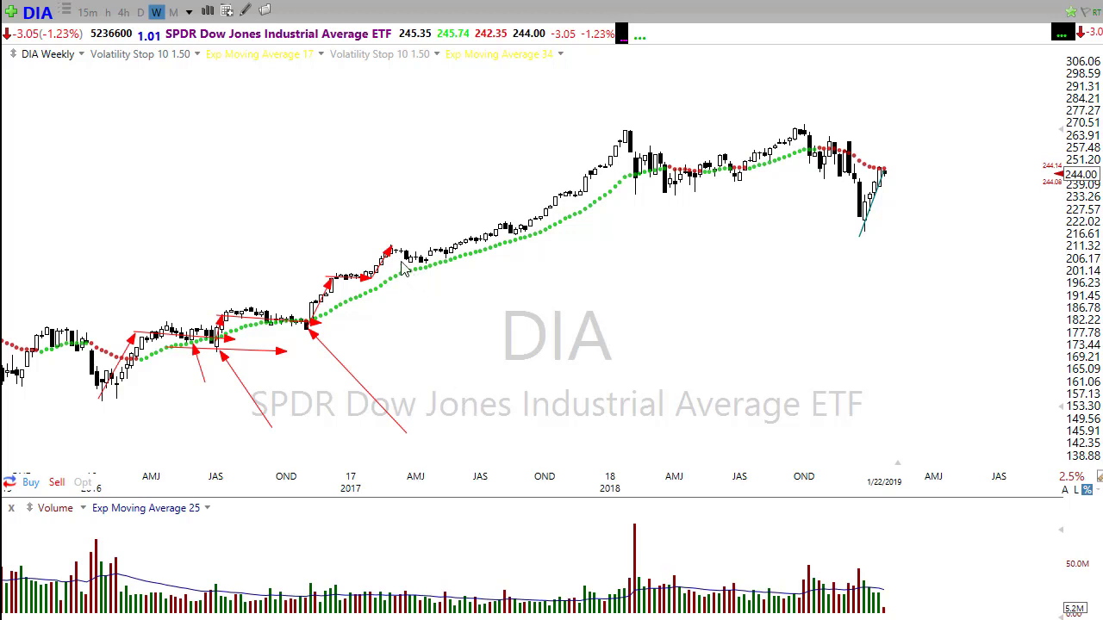
left_click_drag(388, 248, 438, 272)
left_click_drag(481, 289, 454, 258)
key("Escape")
- Draw a red arrow along DIA's October–November 2018 highs on the weekly chart, and clear the annotation
scroll(616, 325, "up", 3)
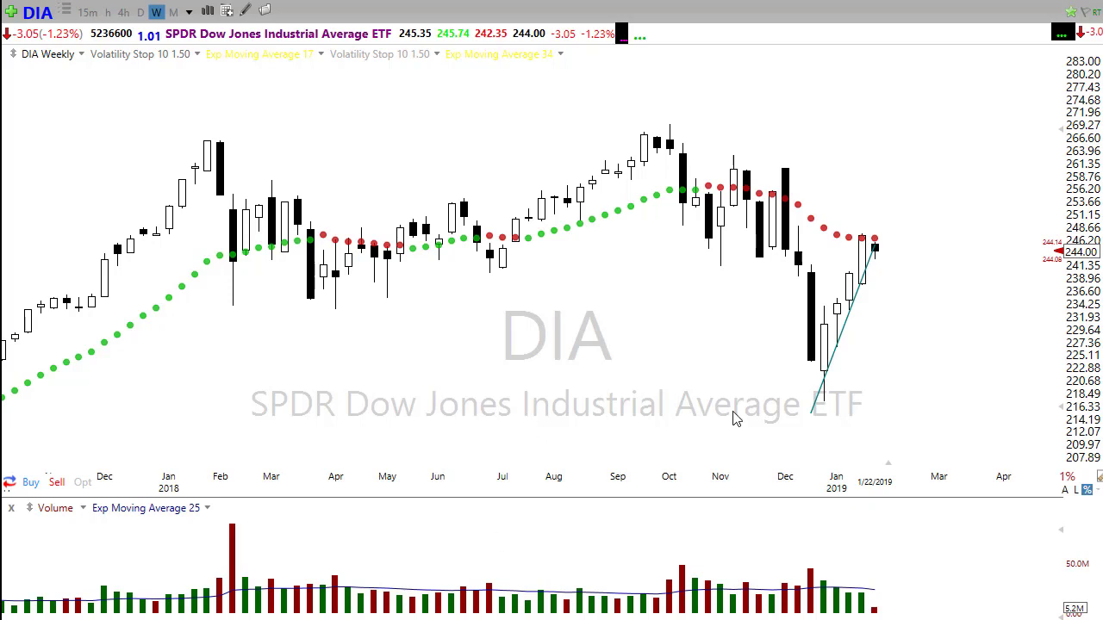
mouse_move(652, 128)
left_mouse_down()
mouse_move(718, 255)
mouse_move(738, 179)
left_mouse_up()
key("Delete")
scroll(437, 418, "up", 3)
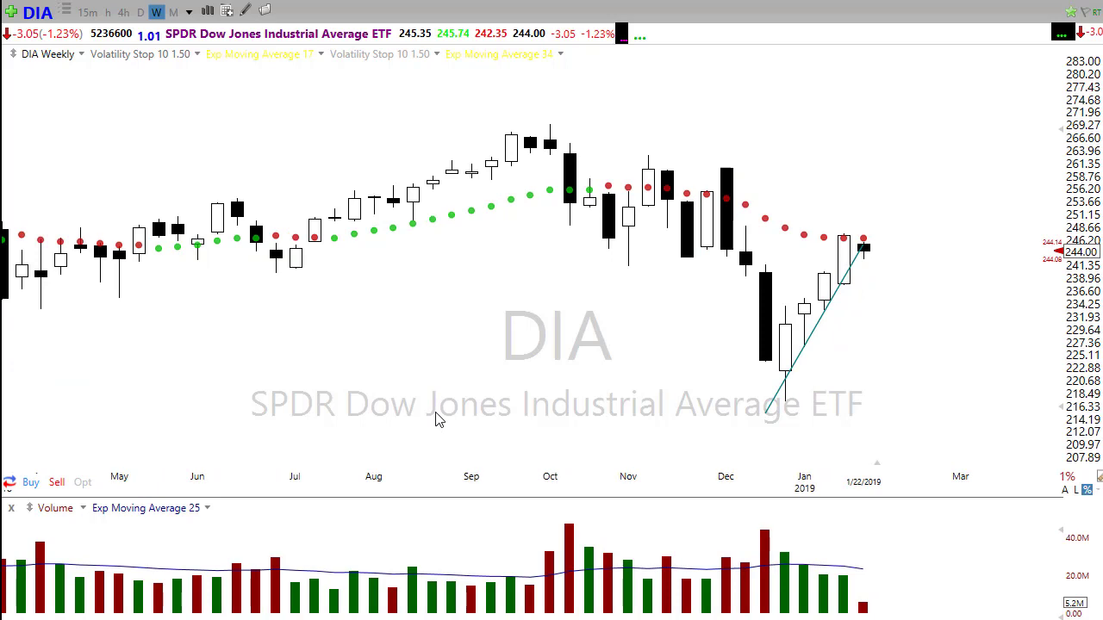
scroll(410, 372, "down", 3)
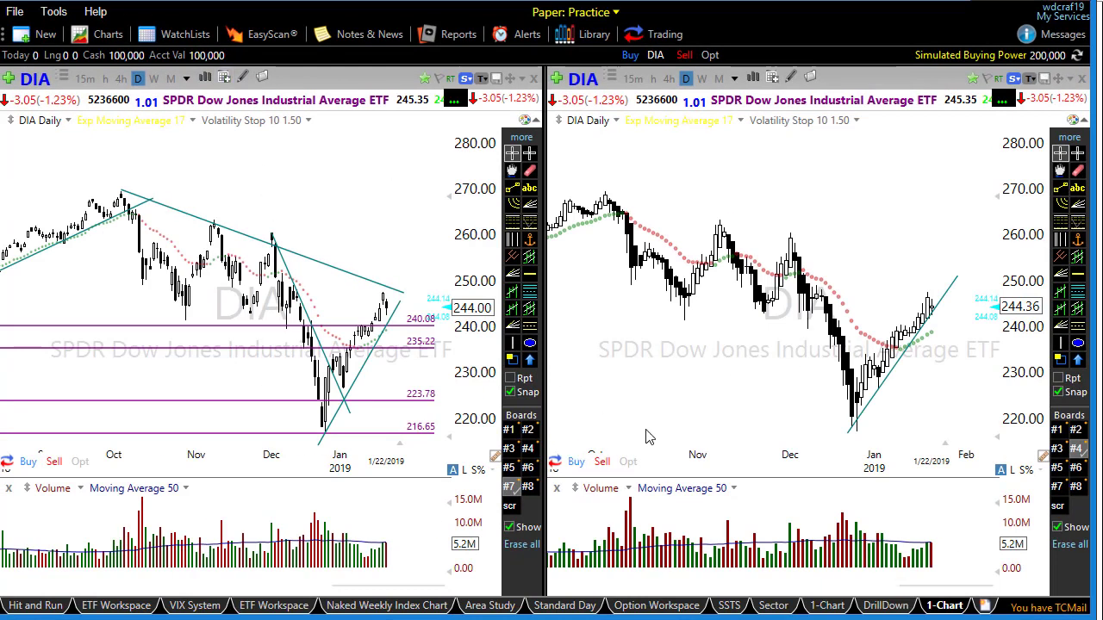
- Increase the plot opacity of the Volatility Stop on the DIA daily chart that has the horizontal purple price levels
mouse_move(914, 588)
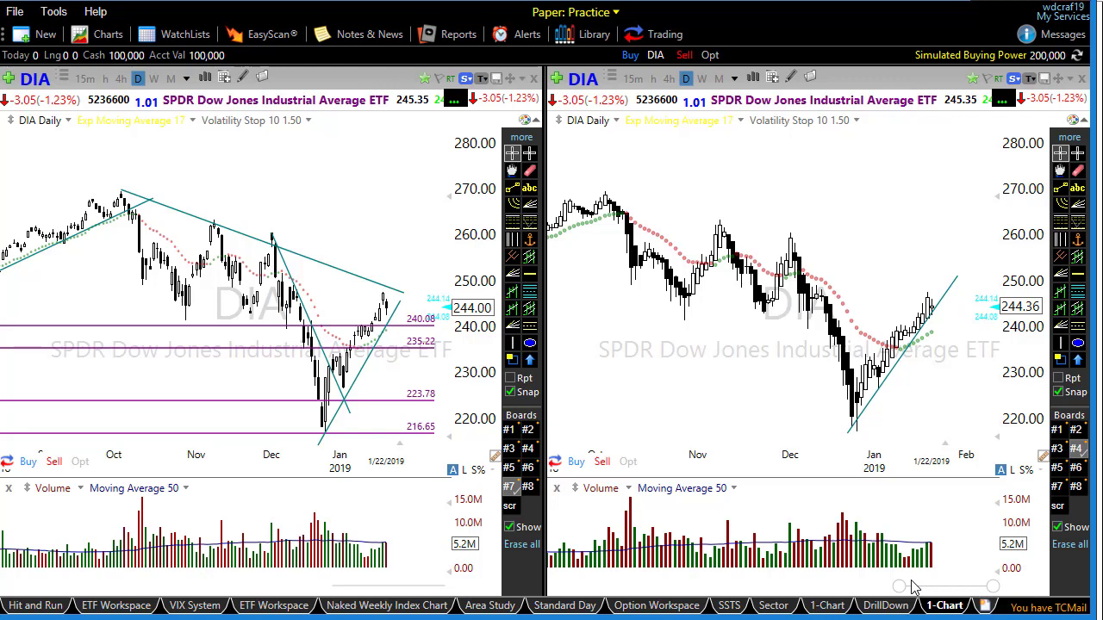
scroll(194, 349, "up", 2)
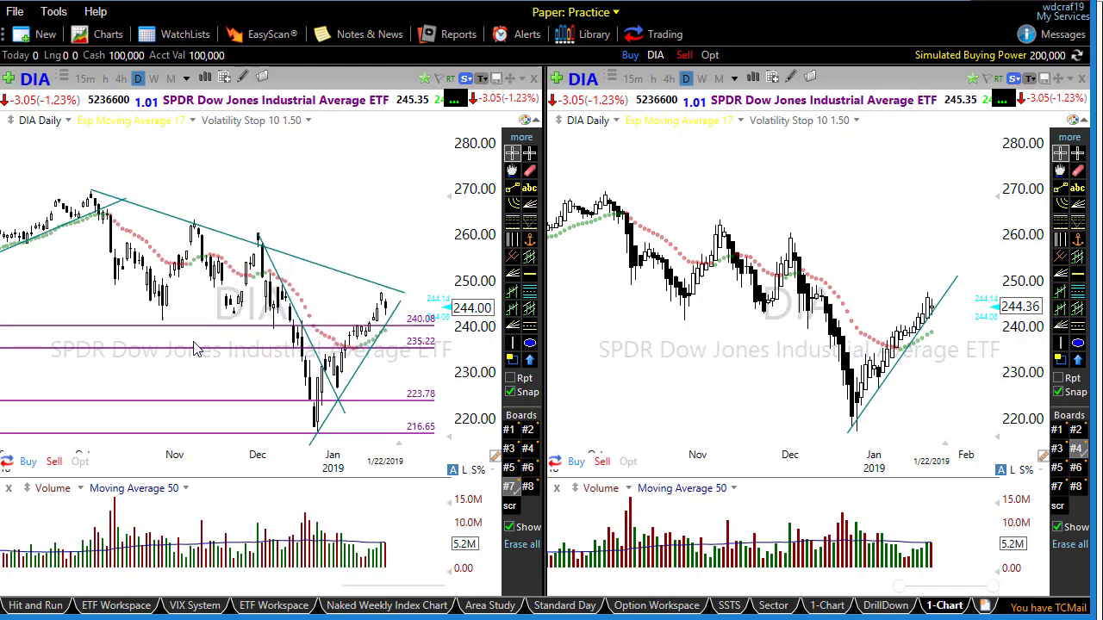
mouse_move(194, 349)
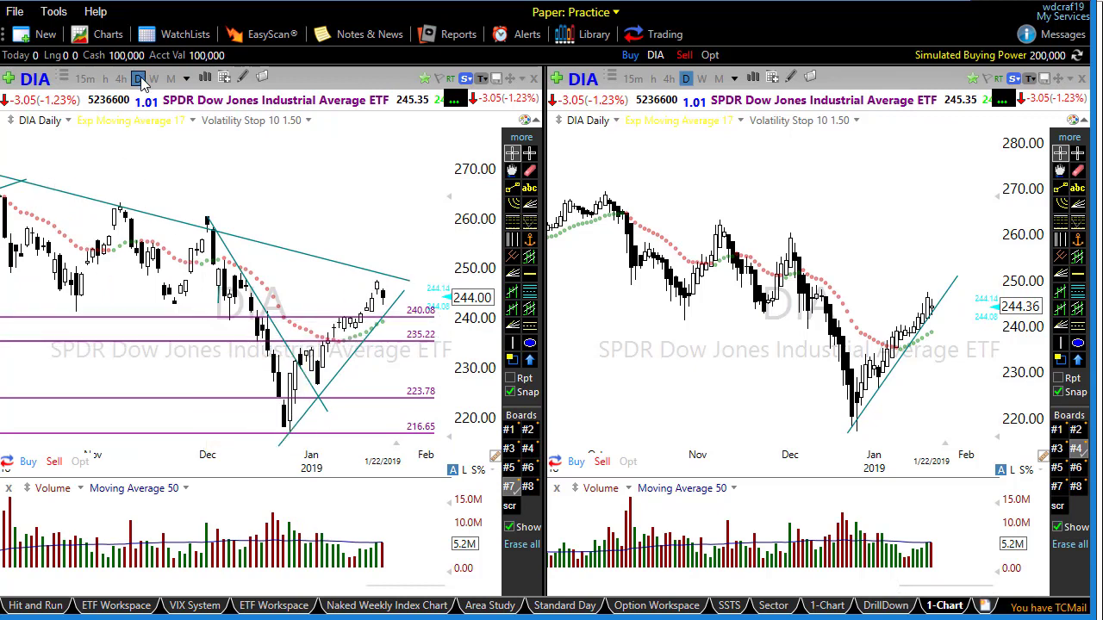
scroll(345, 442, "up", 1)
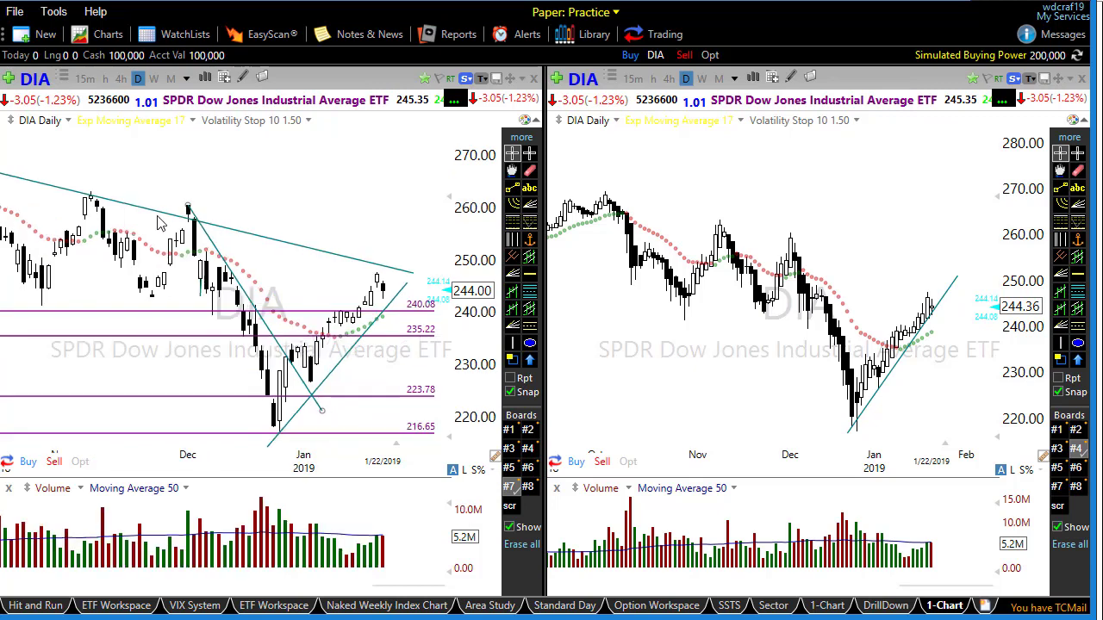
left_click(250, 119)
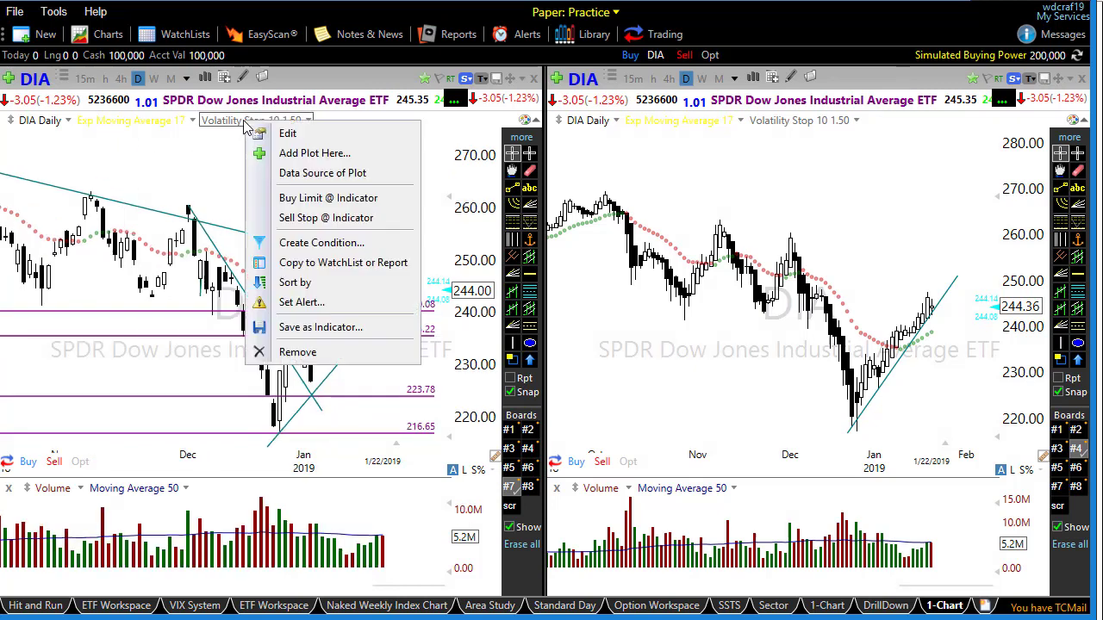
left_click(293, 135)
left_click_drag(402, 291, 437, 300)
left_click(461, 392)
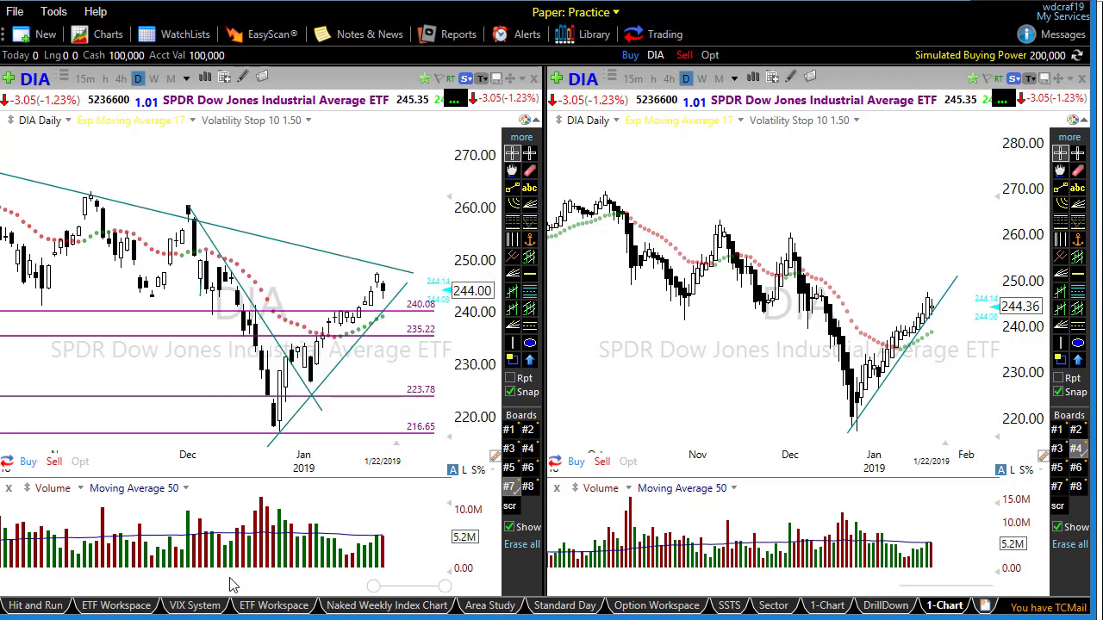
- Trace DIA's January rally, pause and continuation with red arrows on the daily chart, point at the breakout, and clear the annotations
scroll(269, 418, "up", 1)
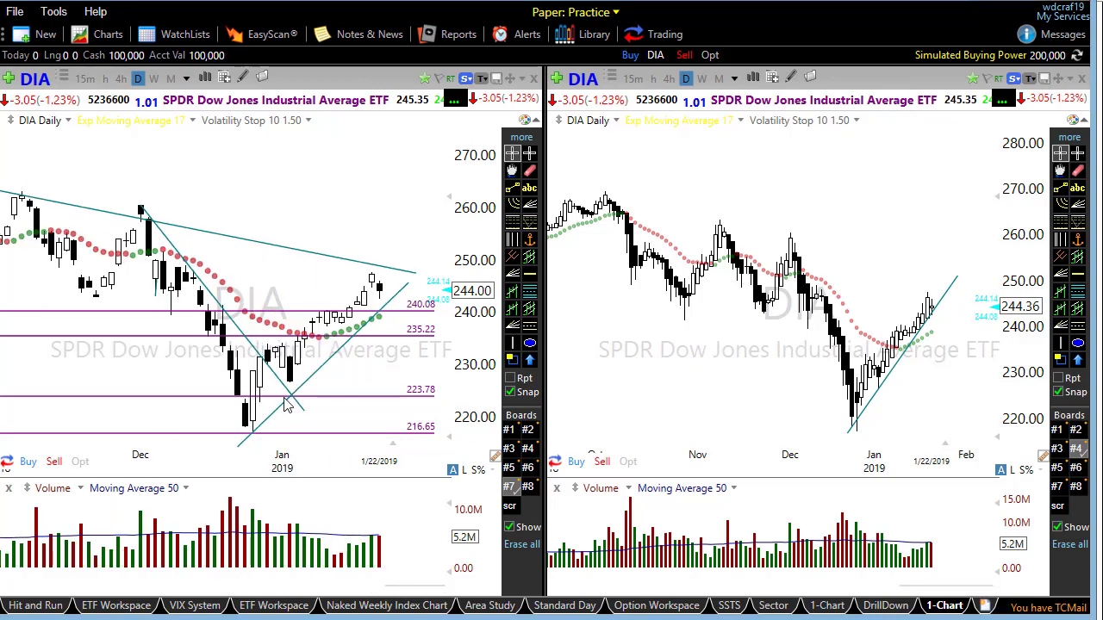
mouse_move(288, 405)
left_mouse_down()
mouse_move(303, 325)
mouse_move(349, 333)
left_mouse_up()
mouse_move(405, 445)
left_mouse_down()
mouse_move(350, 323)
mouse_move(393, 270)
left_mouse_up()
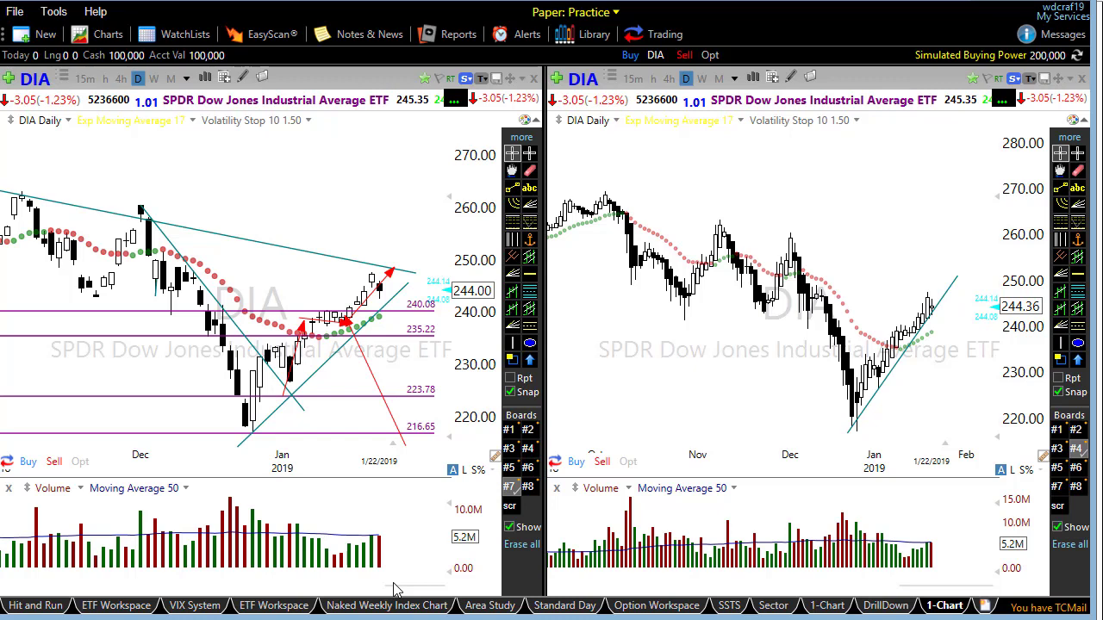
key("Escape")
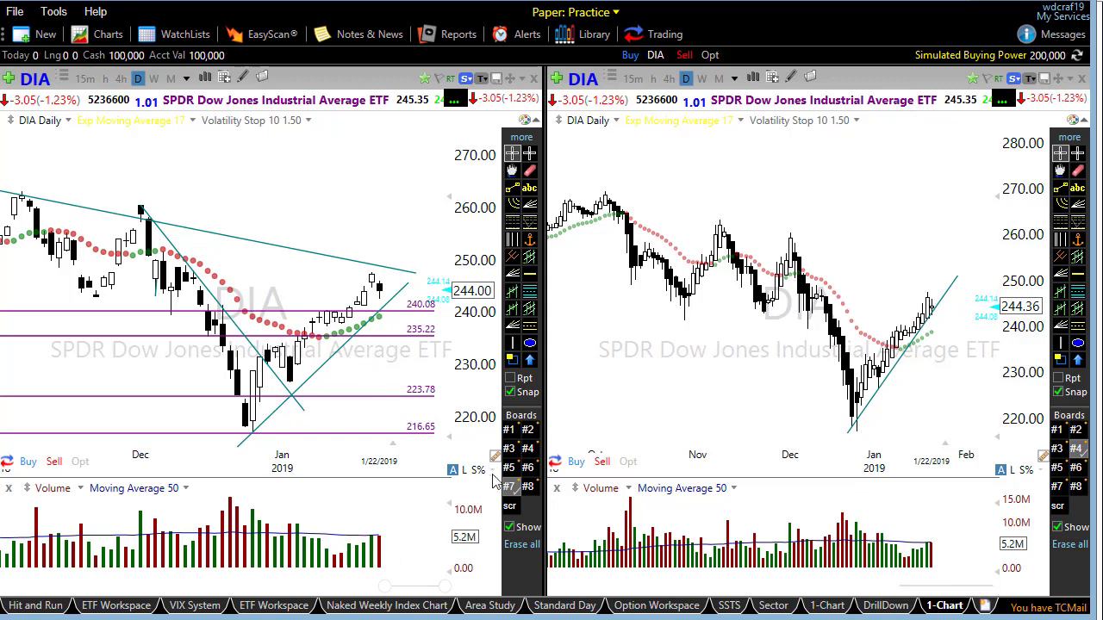
- Switch the chart with the purple levels to drawing board #8 and match the other DIA chart's date range to it
left_click(528, 487)
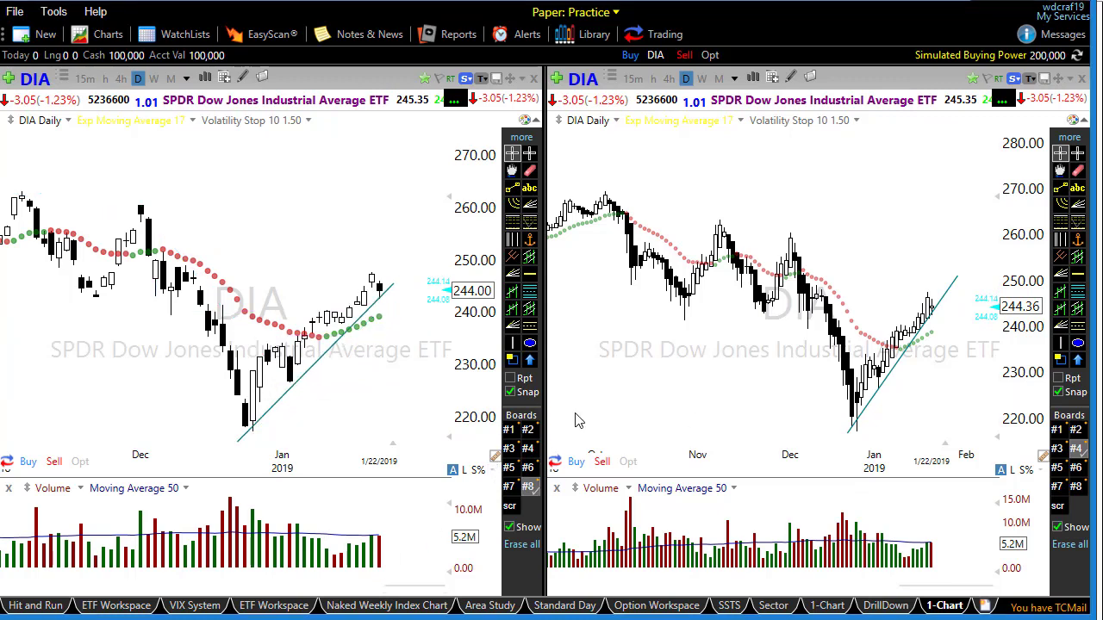
scroll(668, 392, "up", 2)
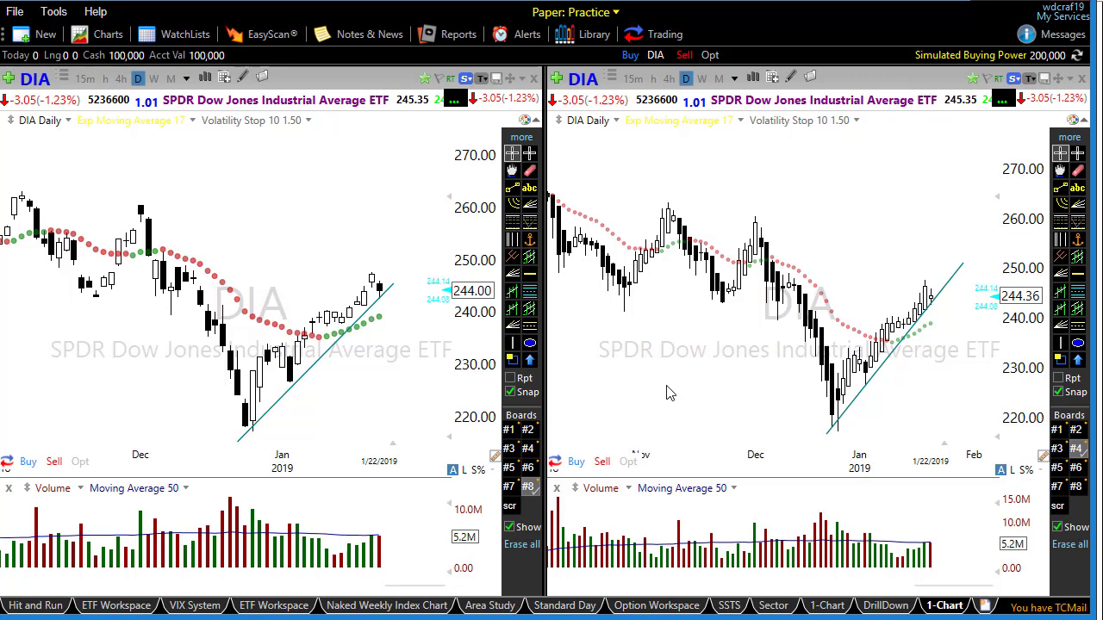
scroll(884, 377, "up", 2)
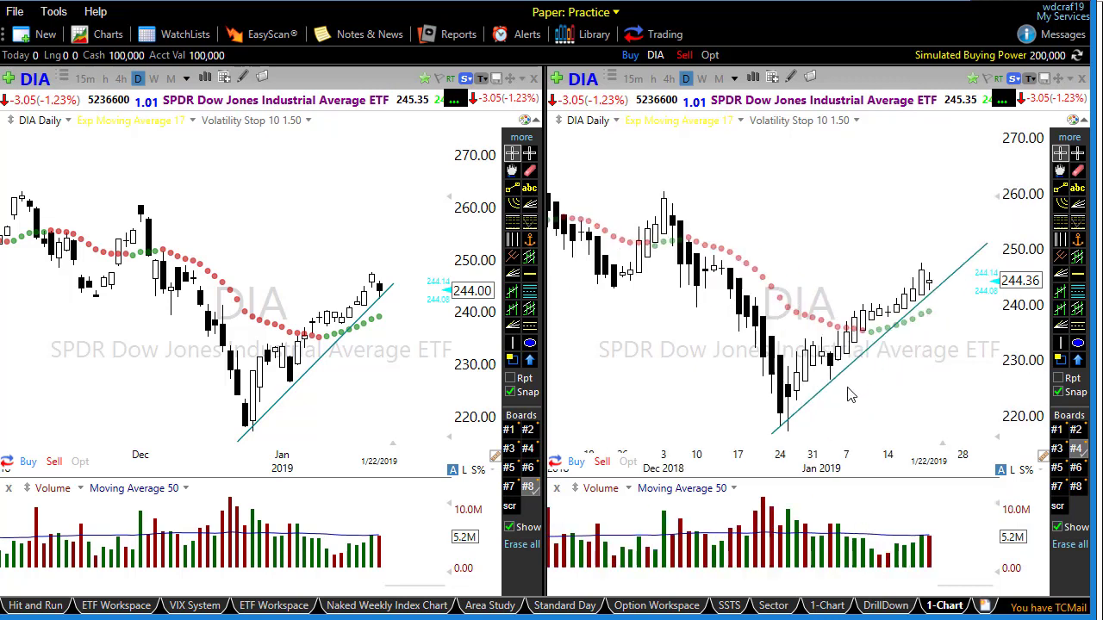
- Mark DIA's mid-January breakout, its latest high and a horizontal level at the latest low with red arrows on the solid-dot daily chart
left_click(848, 365)
mouse_move(840, 389)
left_click_drag(388, 420, 355, 326)
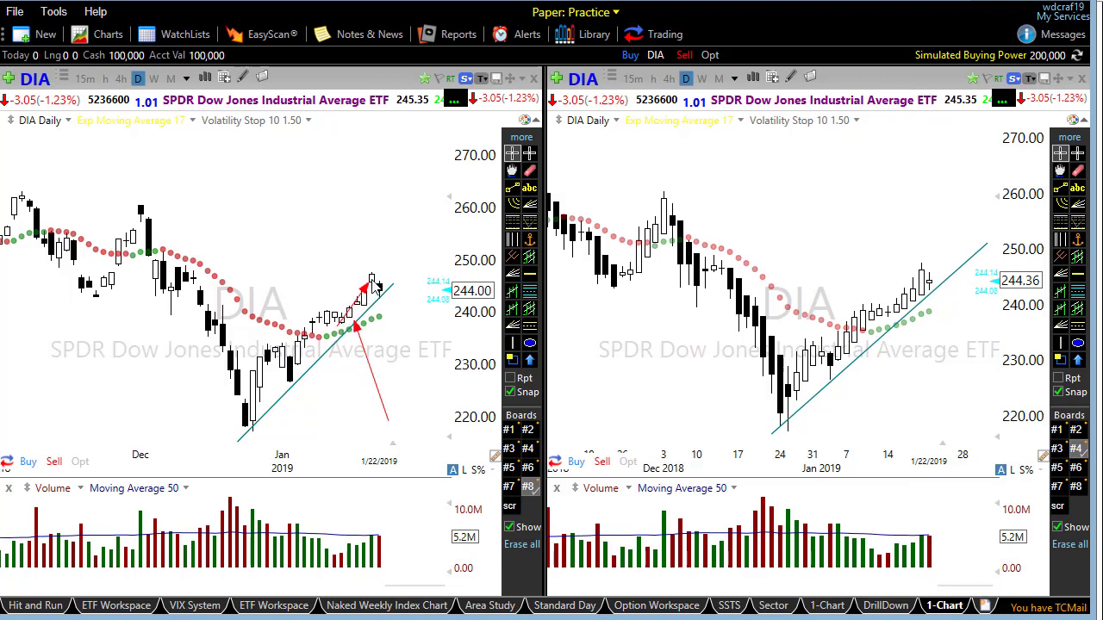
left_click_drag(357, 312, 369, 283)
left_click_drag(346, 243, 366, 270)
mouse_move(385, 303)
left_mouse_down()
mouse_move(368, 296)
mouse_move(418, 297)
left_mouse_up()
- Trace DIA's recent low, January rally, sideways pause and projected continuation with red arrows on the faded-dot daily chart, and clear the annotations
left_click_drag(925, 296, 979, 290)
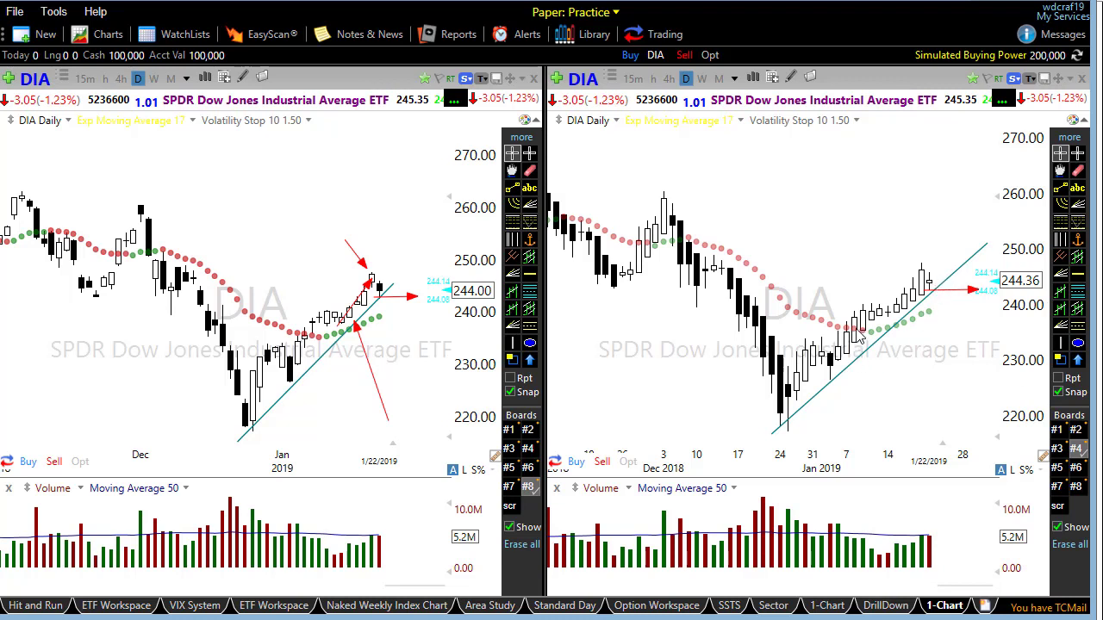
mouse_move(834, 368)
left_mouse_down()
mouse_move(860, 328)
mouse_move(926, 319)
left_mouse_up()
left_click_drag(936, 288, 979, 244)
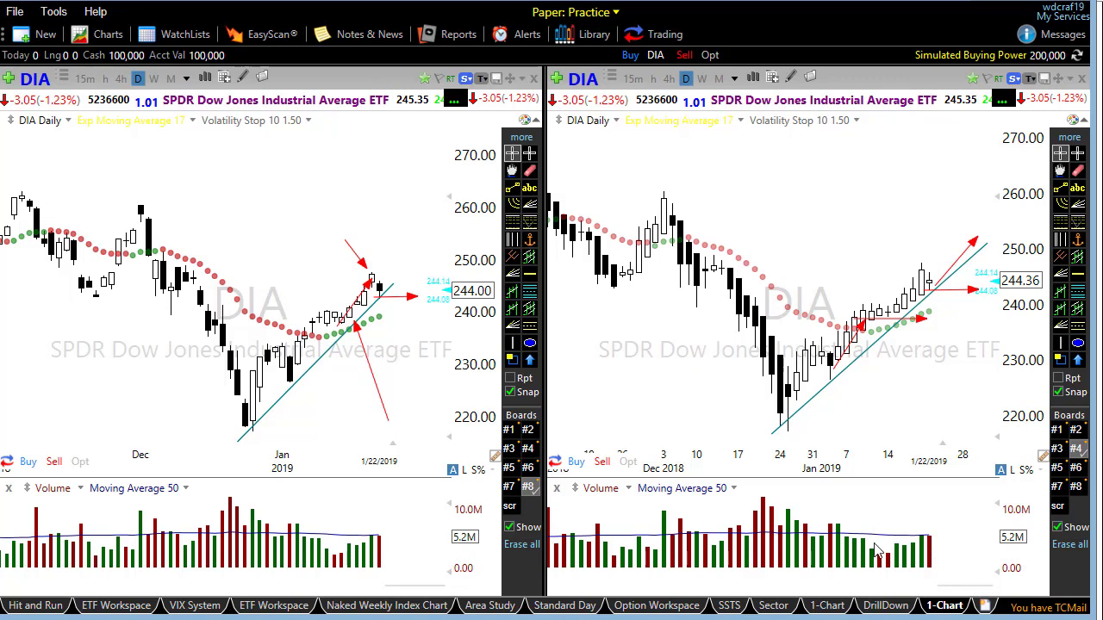
left_click(894, 323)
scroll(836, 408, "up", 1)
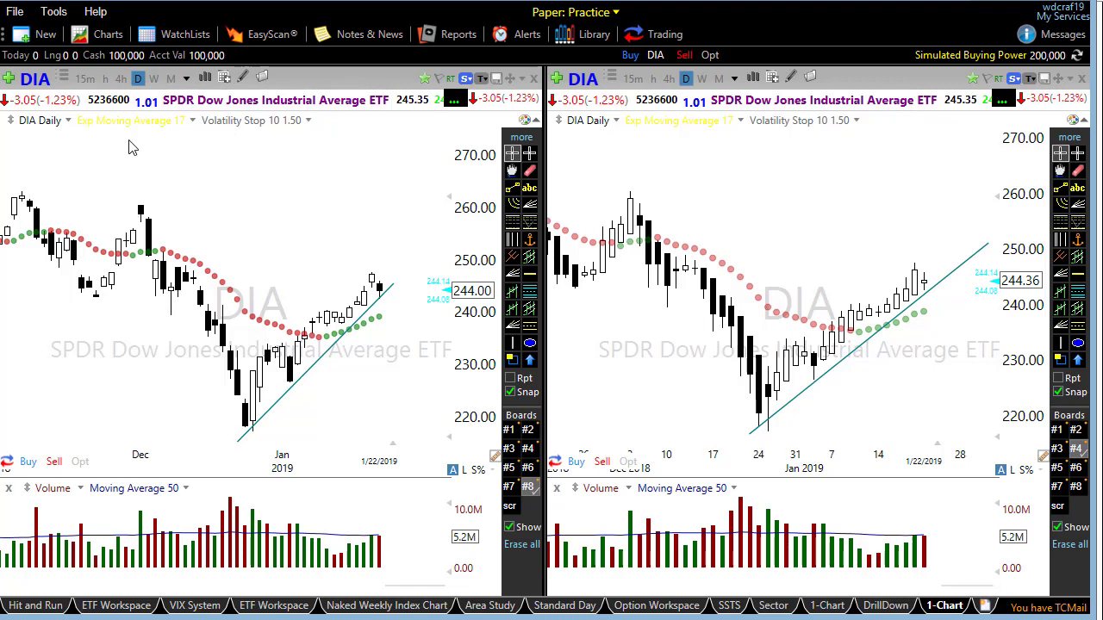
- Switch both DIA charts from daily to the 4-hour time frame
left_click(121, 79)
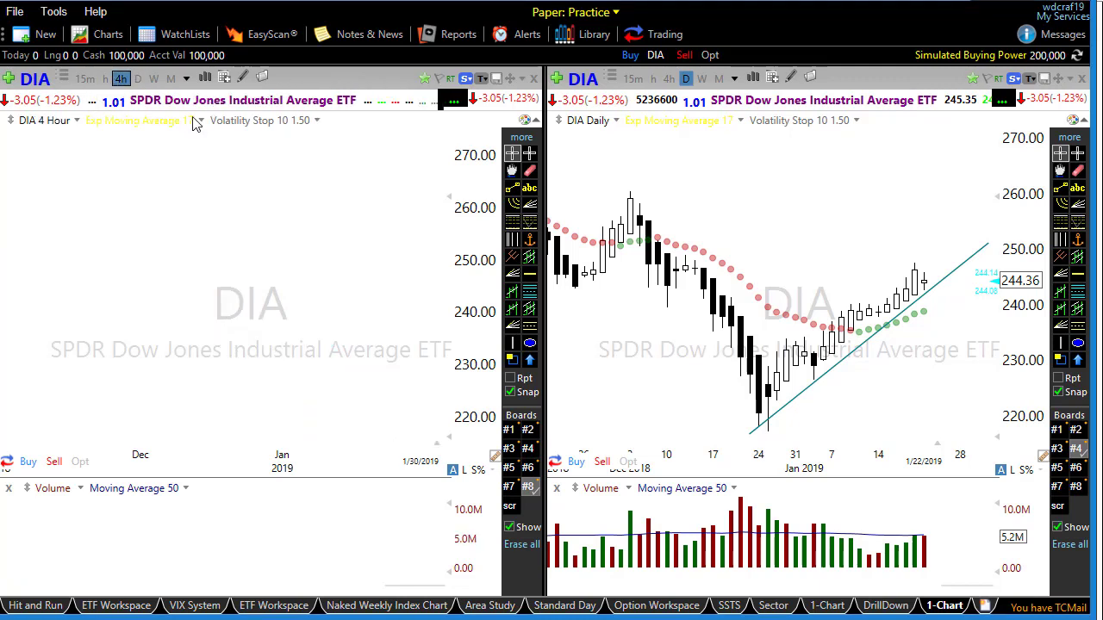
left_click(668, 79)
scroll(389, 426, "down", 2)
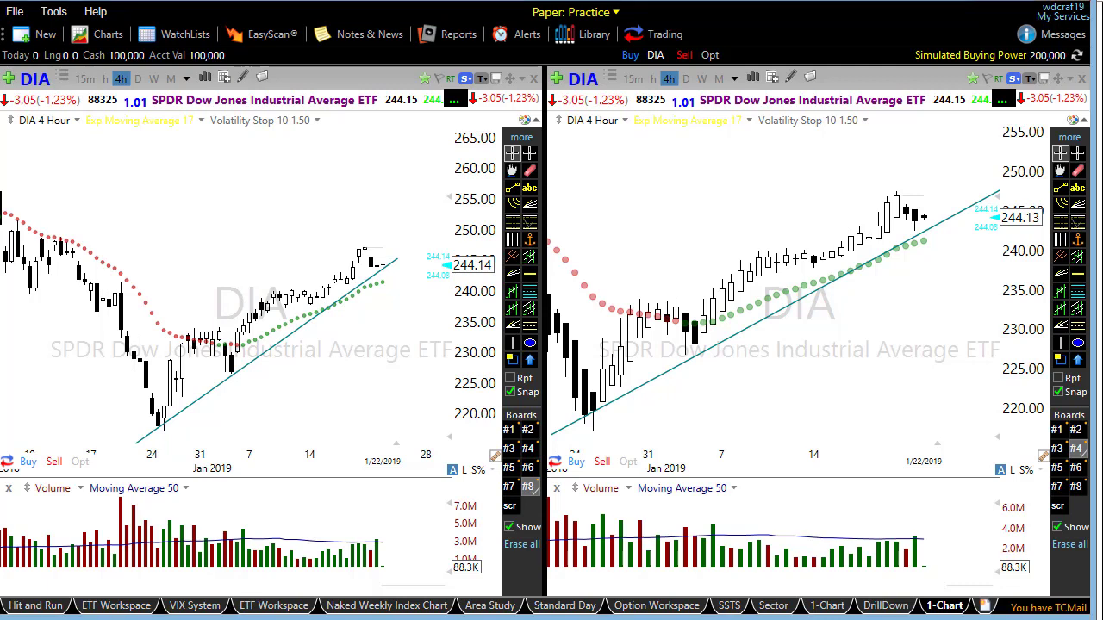
- Bracket DIA's mid-January sideways range with horizontal red arrows on the solid-dot 4-hour chart, point at its breakout, and clear the annotations
mouse_move(342, 376)
left_mouse_down()
mouse_move(320, 306)
mouse_move(354, 293)
left_mouse_up()
left_click_drag(256, 308, 368, 305)
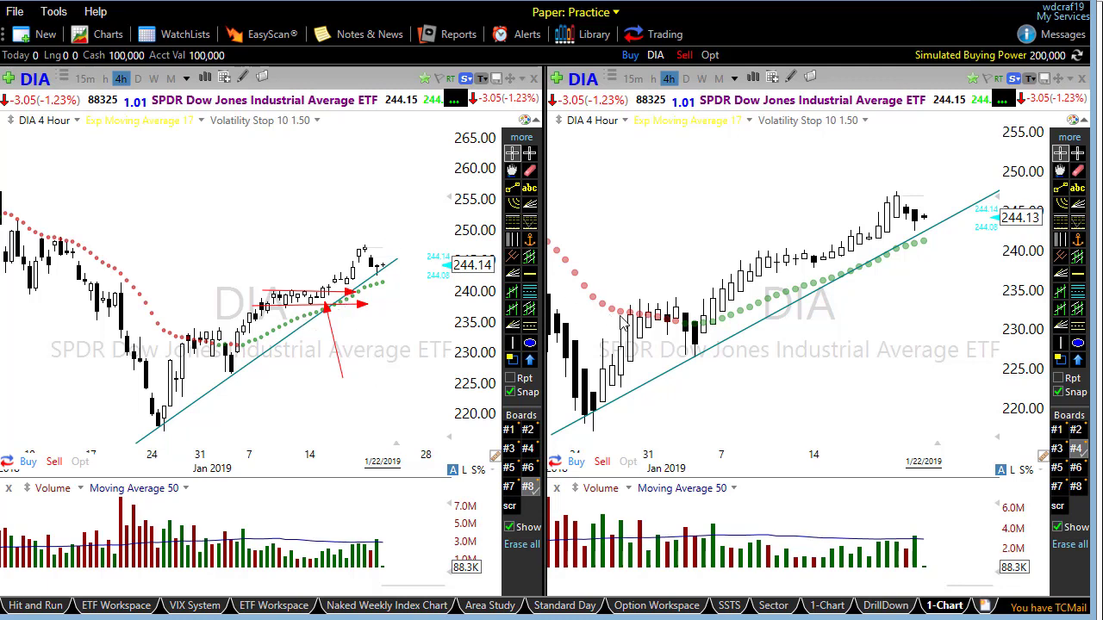
left_click(832, 268)
key("Escape")
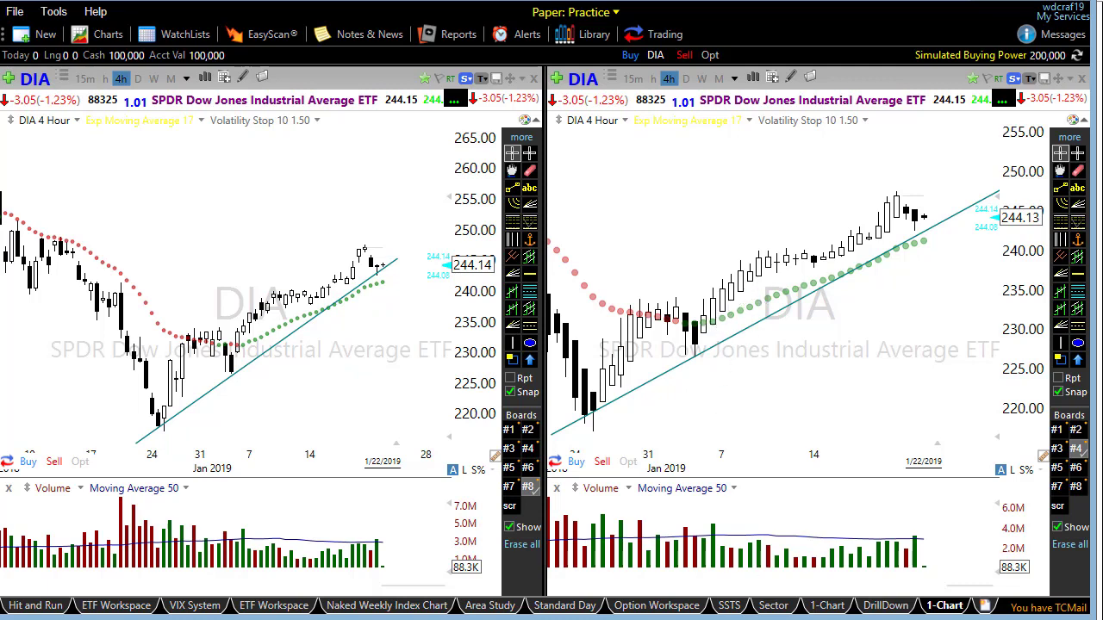
- Point out DIA's rising candles and bracket the pause with red arrows on the faded-dot 4-hour chart, circle the other chart's breakout in green, and clear everything
mouse_move(745, 379)
left_mouse_down()
mouse_move(718, 339)
mouse_move(757, 296)
mouse_move(746, 288)
left_mouse_up()
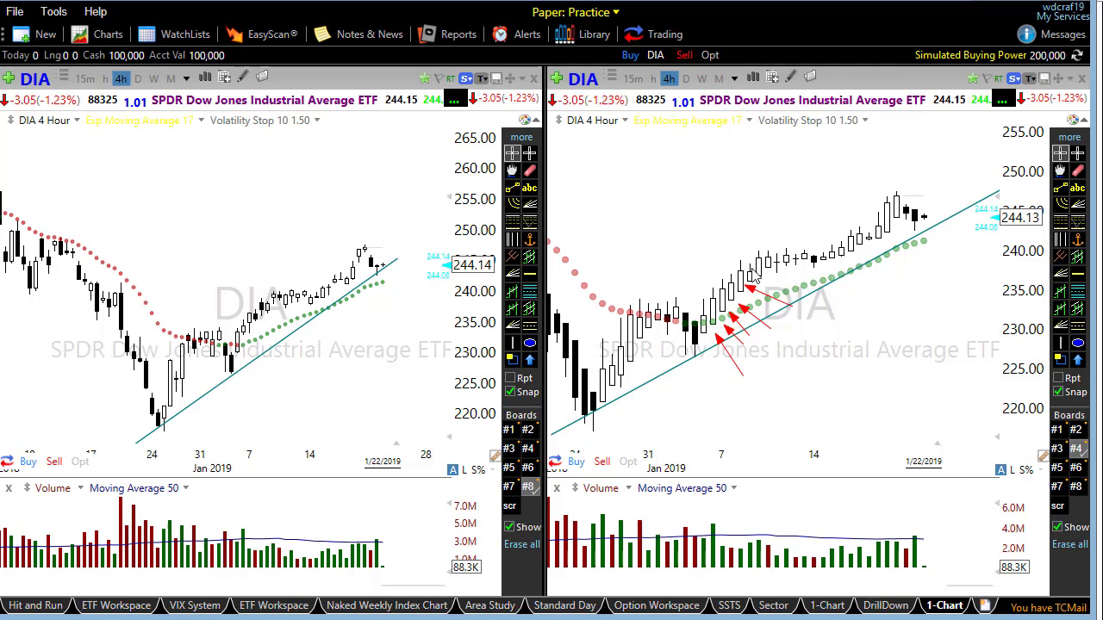
mouse_move(744, 265)
left_mouse_down()
mouse_move(805, 274)
mouse_move(896, 264)
left_mouse_up()
left_click_drag(746, 252, 938, 252)
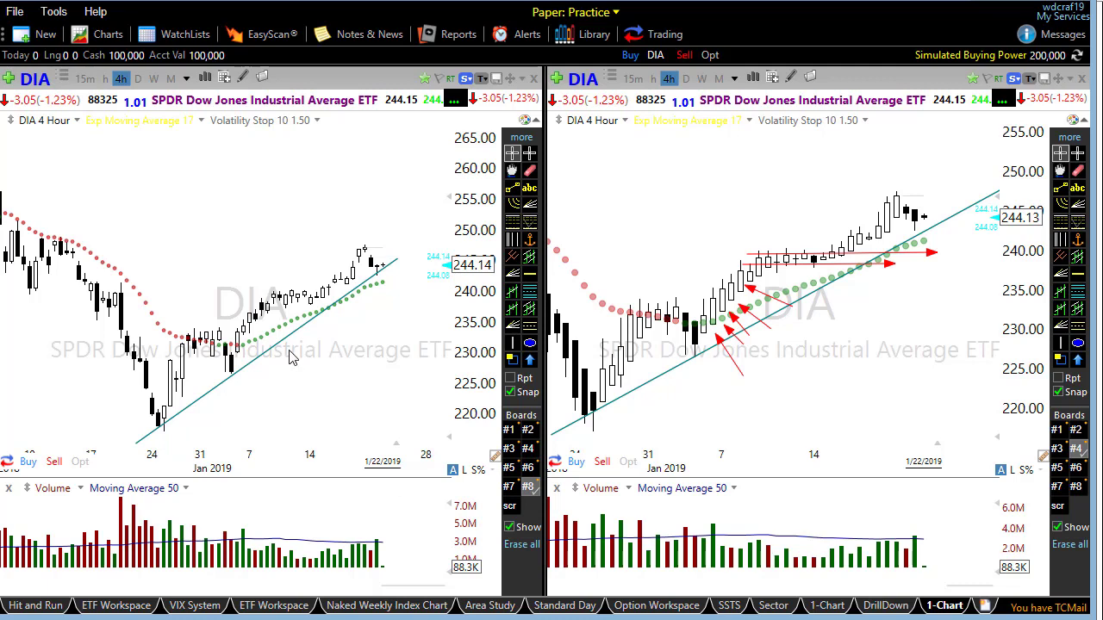
mouse_move(314, 298)
left_mouse_down()
mouse_move(308, 325)
mouse_move(336, 286)
mouse_move(333, 300)
left_mouse_up()
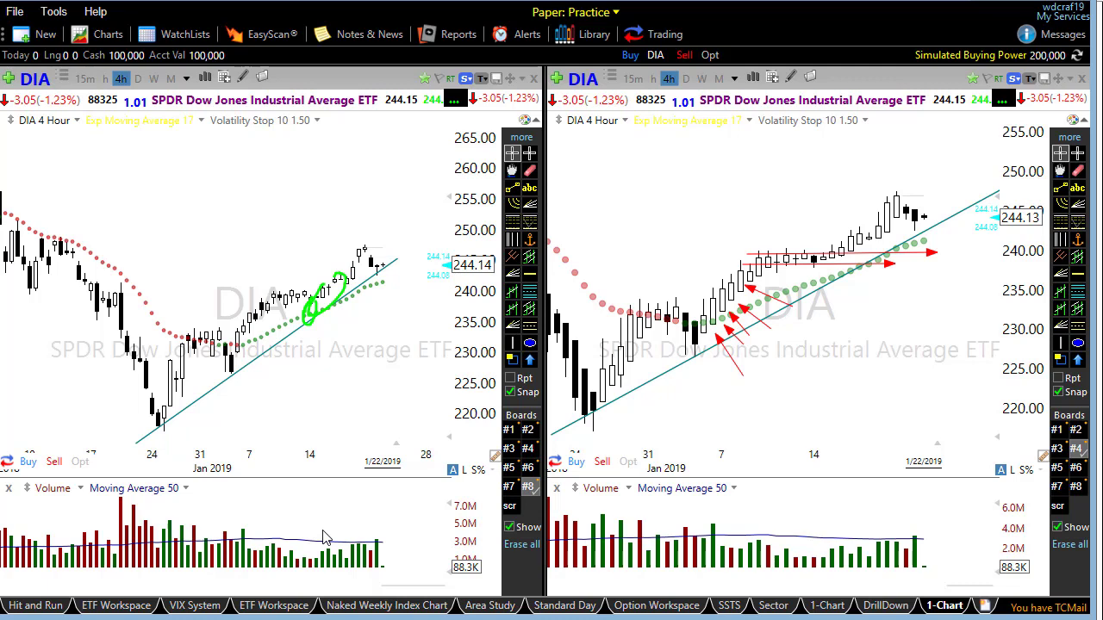
key("Escape")
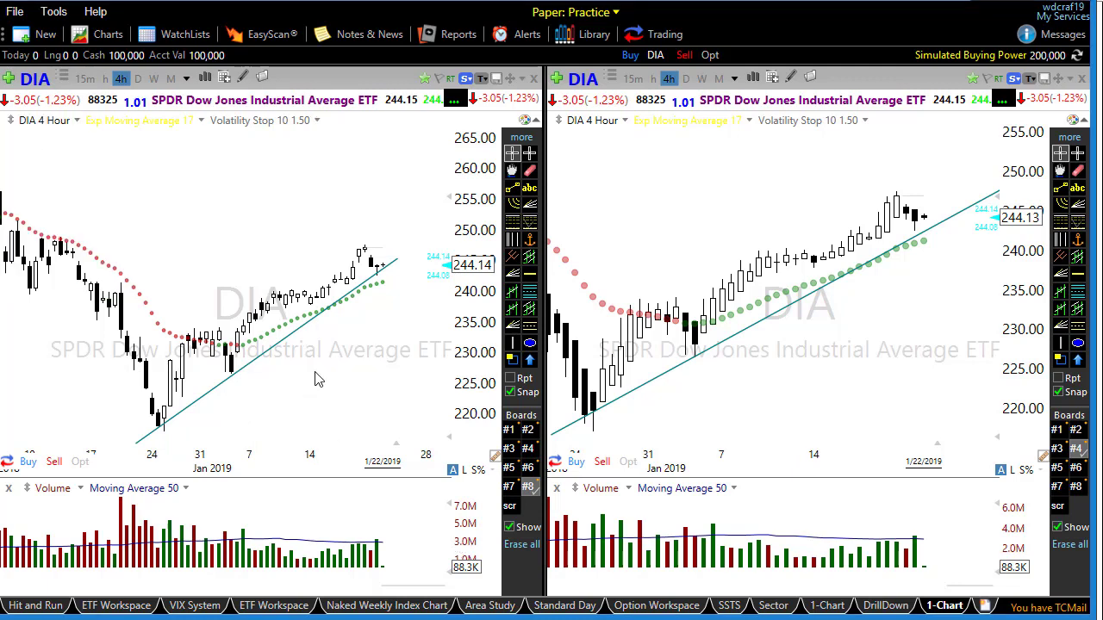
- Load CGC on both charts, setting the one with the magenta level to hourly and the other to 15 minutes
type("CGC")
key("Return")
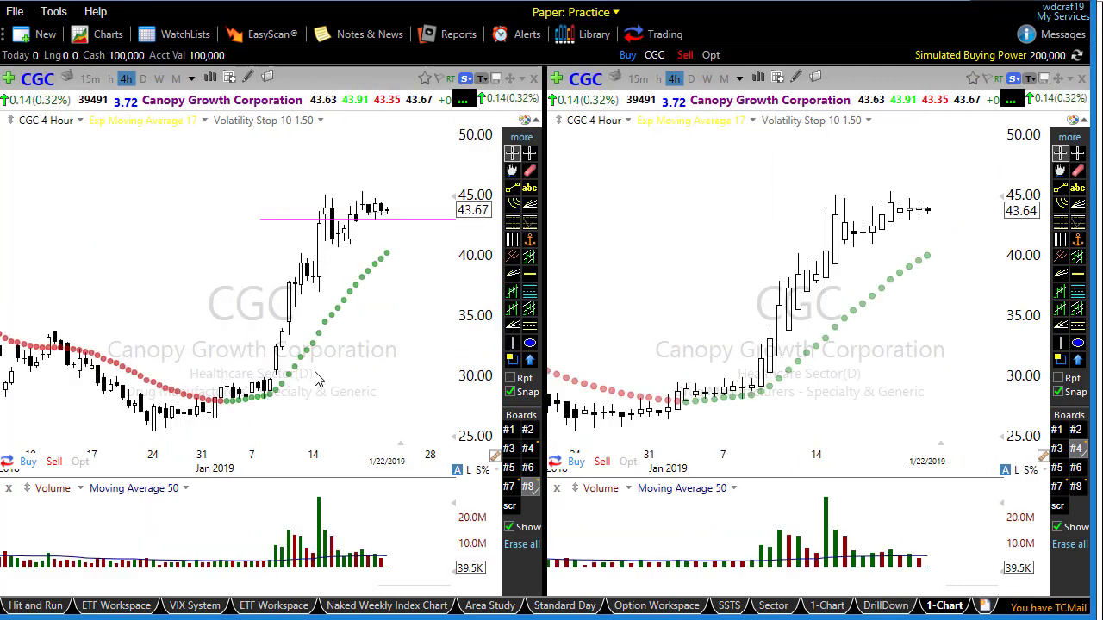
left_click(110, 79)
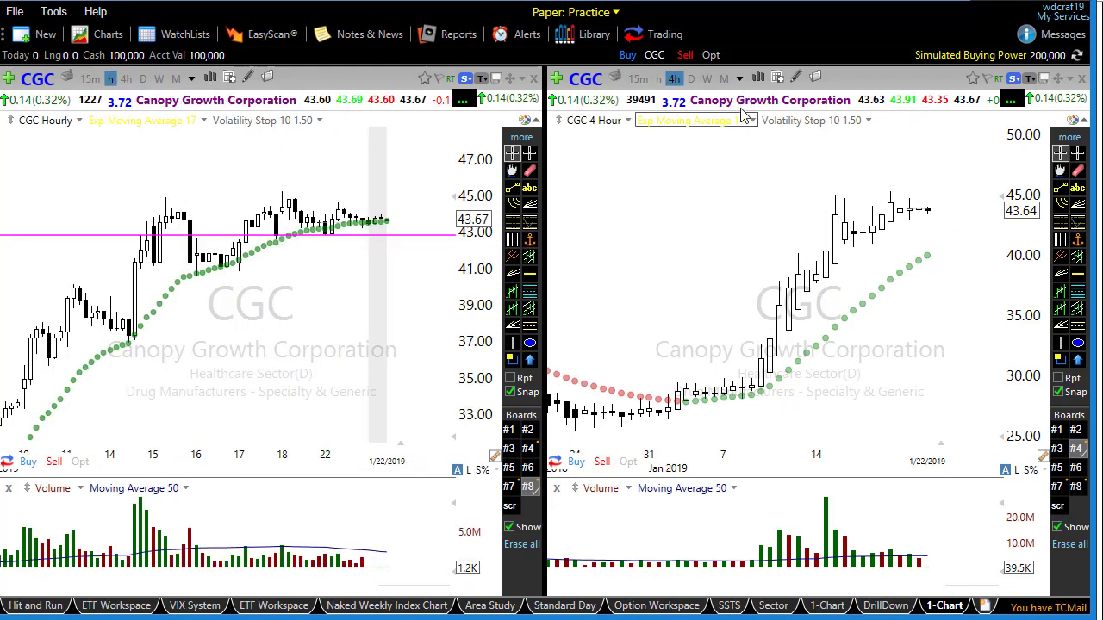
left_click(638, 79)
scroll(273, 378, "down", 3)
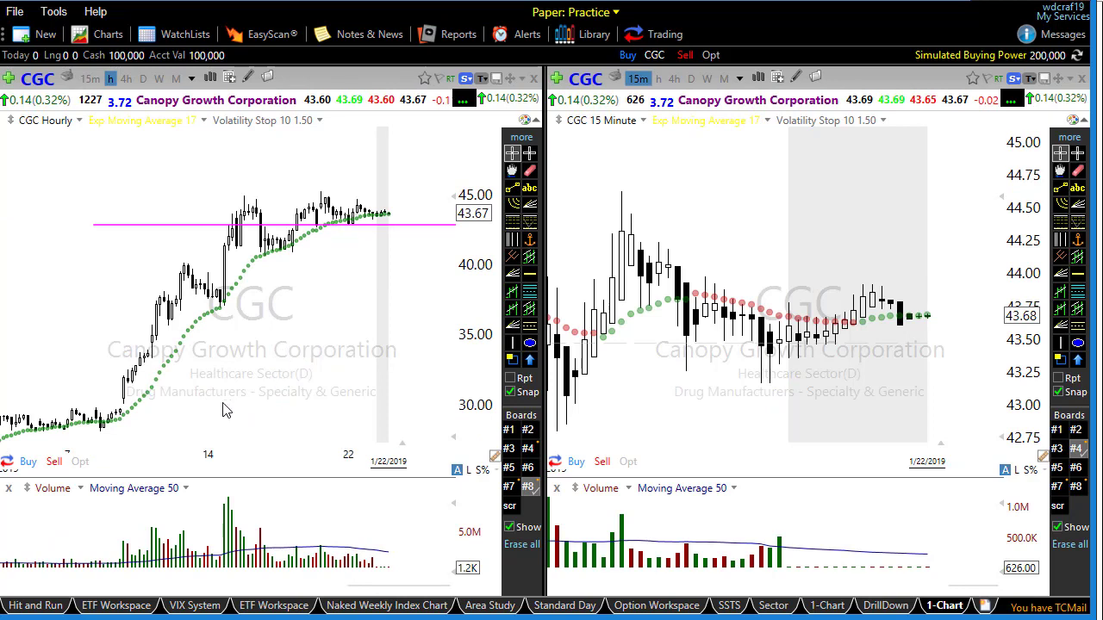
- Mark CGC's early-January base, breakout and following pauses with cyan arrows on the hourly chart, and clear the annotations
scroll(223, 410, "down", 1)
scroll(349, 415, "down", 1)
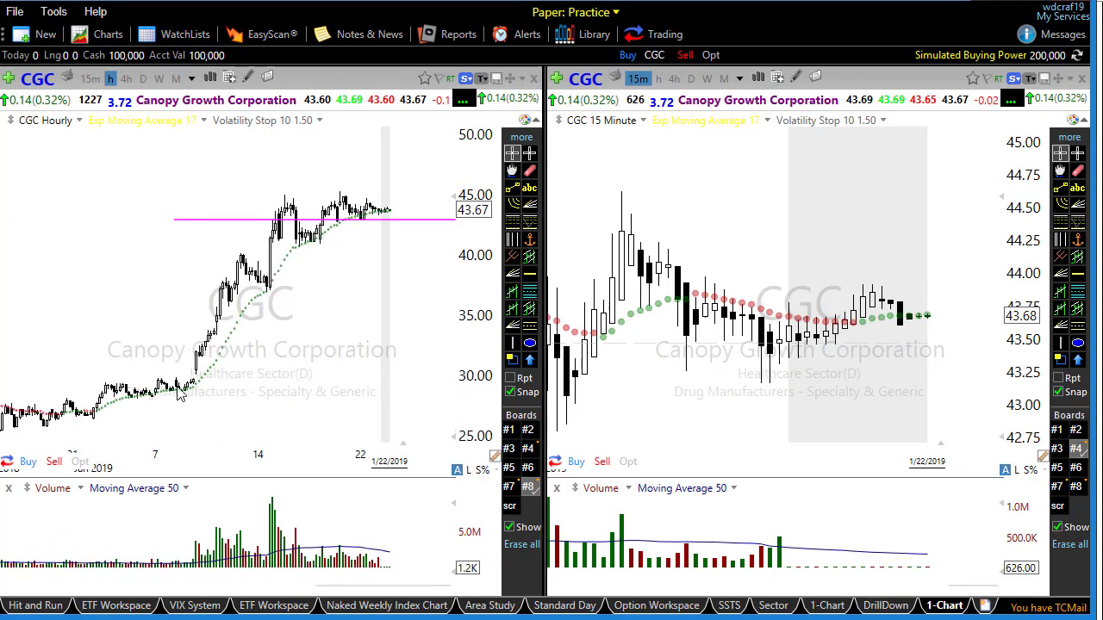
scroll(257, 388, "up", 2)
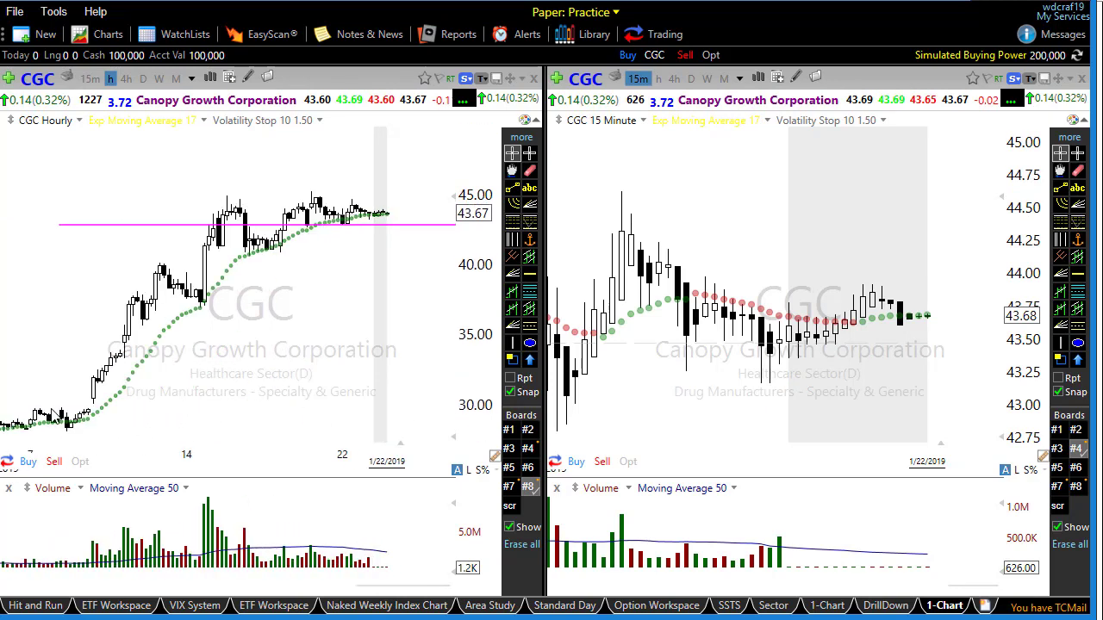
scroll(181, 426, "down", 1)
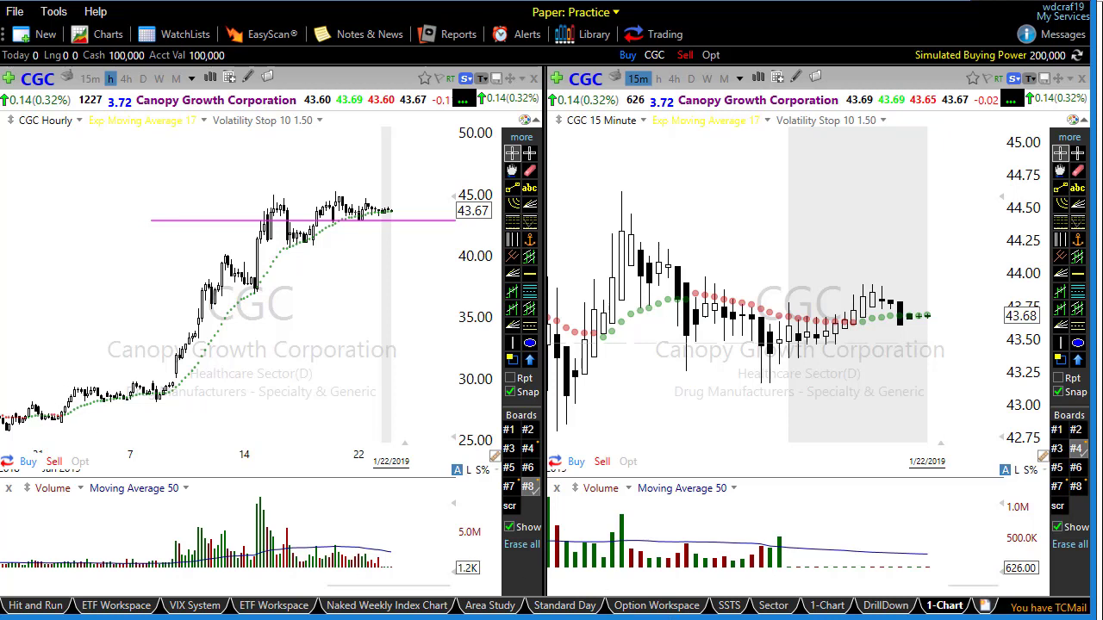
mouse_move(67, 392)
left_mouse_down()
mouse_move(228, 390)
mouse_move(181, 361)
mouse_move(189, 346)
left_mouse_up()
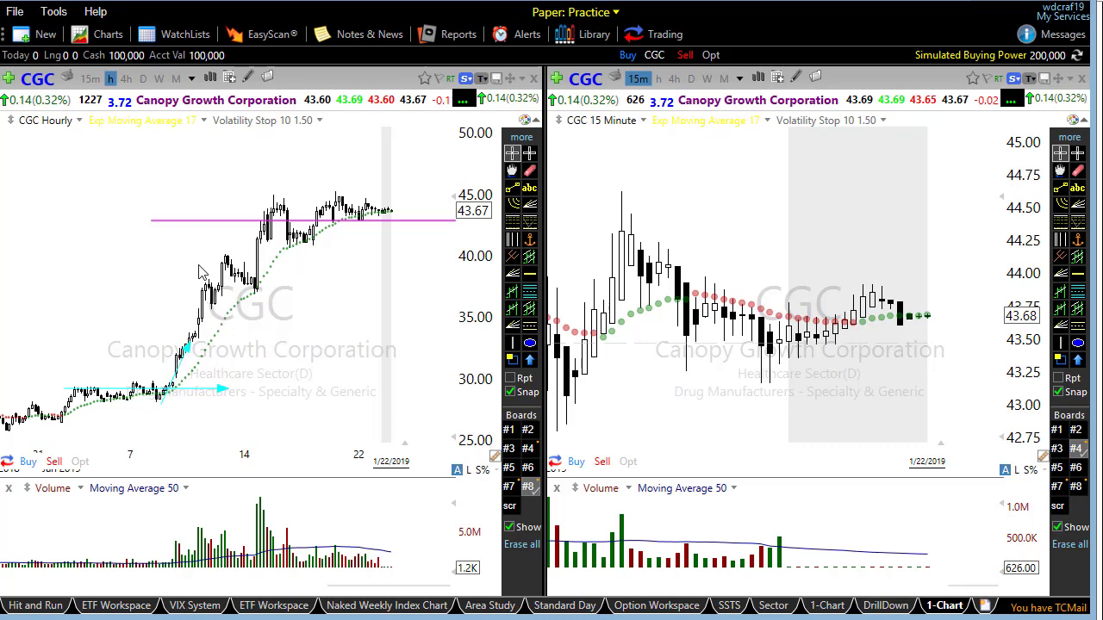
left_click_drag(198, 265, 251, 290)
left_click_drag(223, 255, 282, 285)
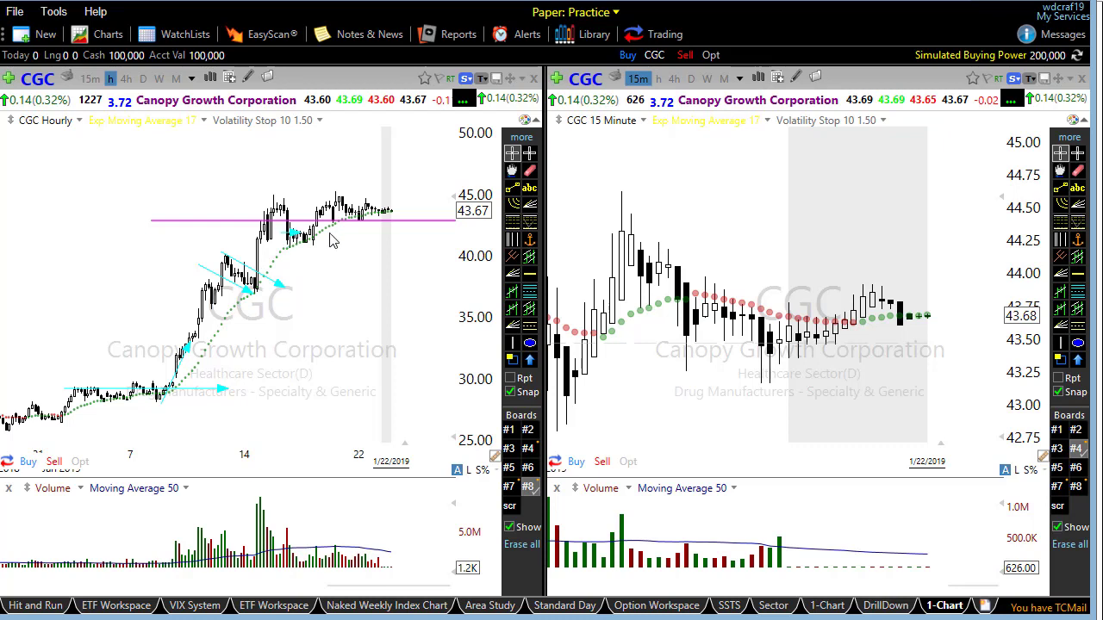
left_click_drag(322, 231, 347, 231)
left_click_drag(366, 301, 322, 244)
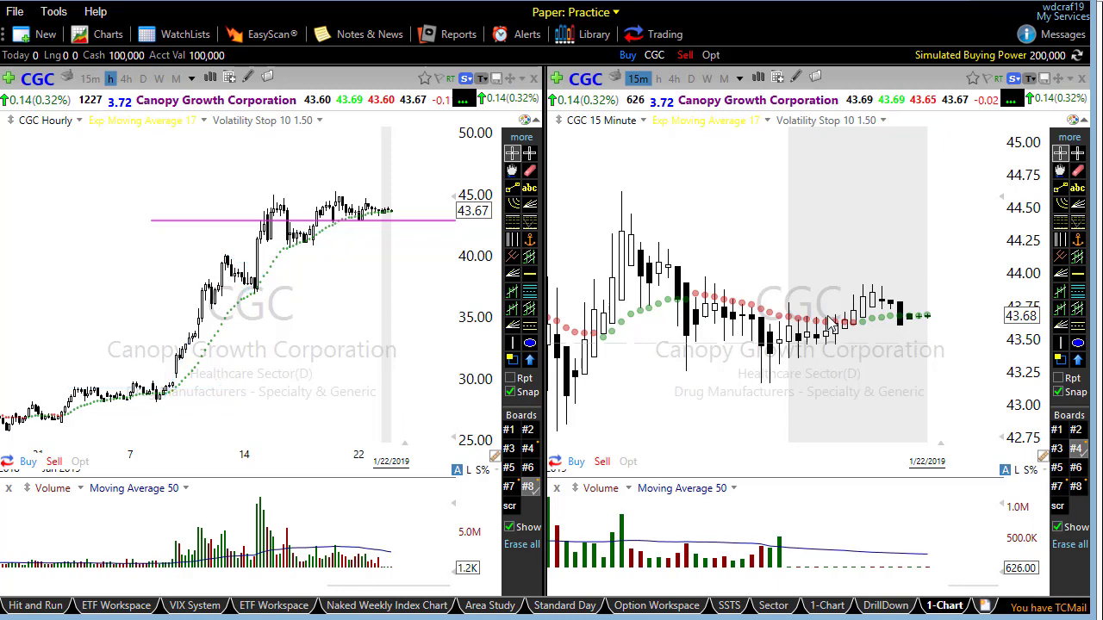
- Switch the 15-minute CGC chart to hourly and bring both charts to a similar date range
scroll(704, 392, "down", 2)
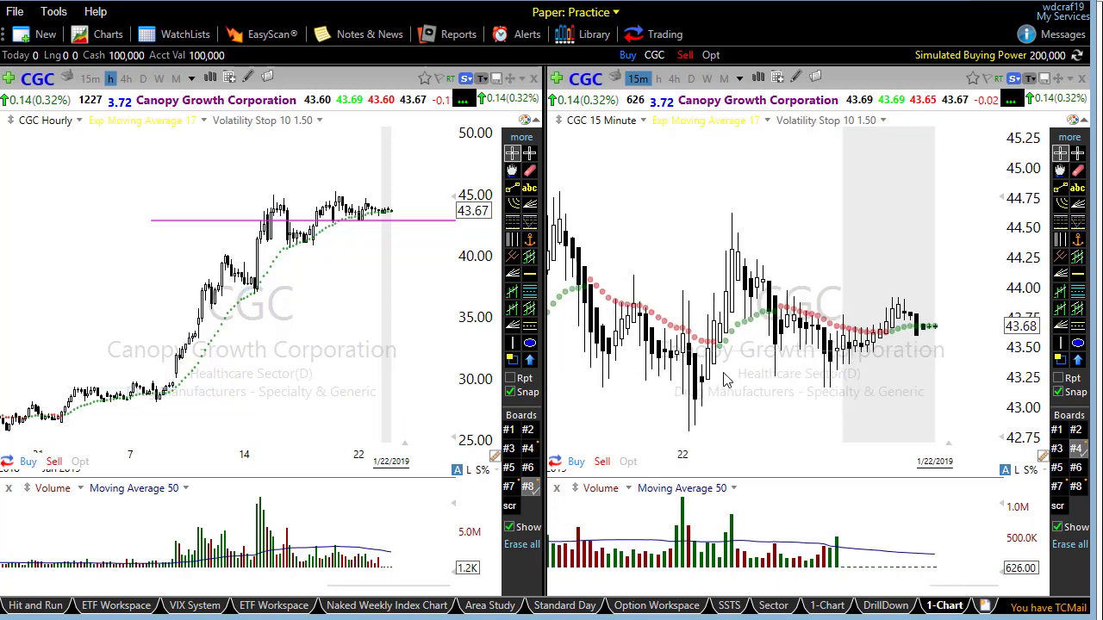
left_click(659, 79)
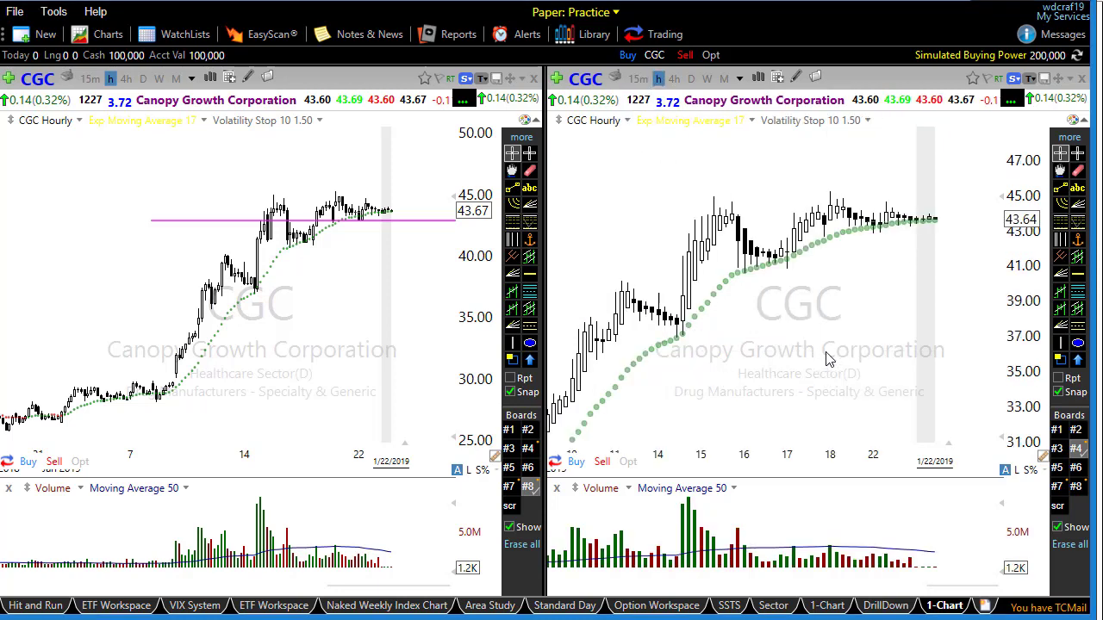
scroll(827, 359, "up", 2)
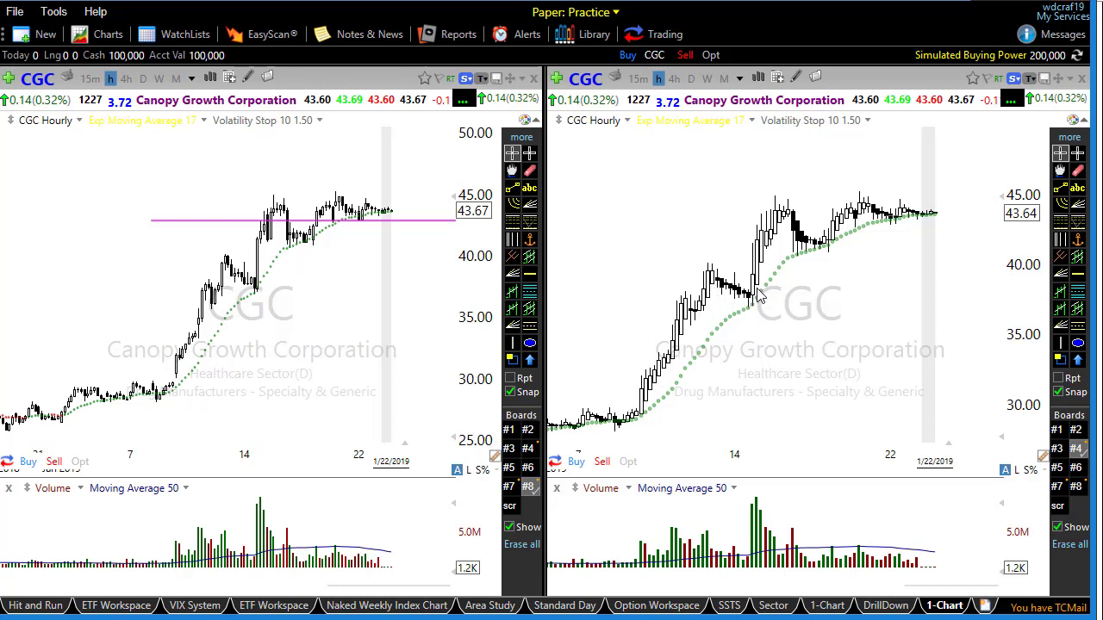
scroll(797, 369, "up", 2)
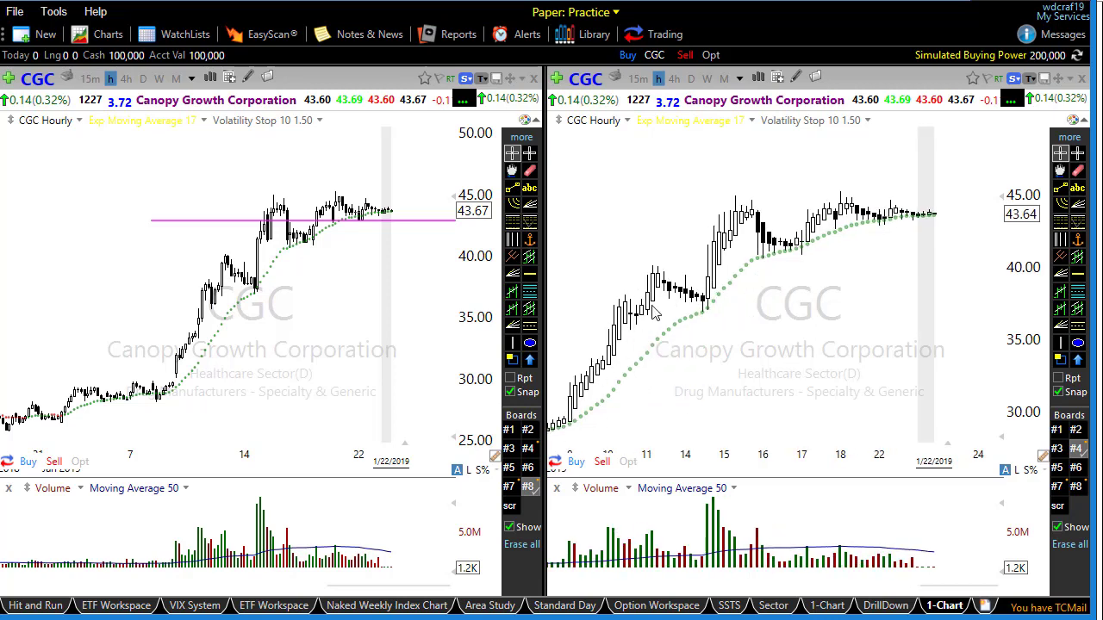
scroll(174, 344, "up", 2)
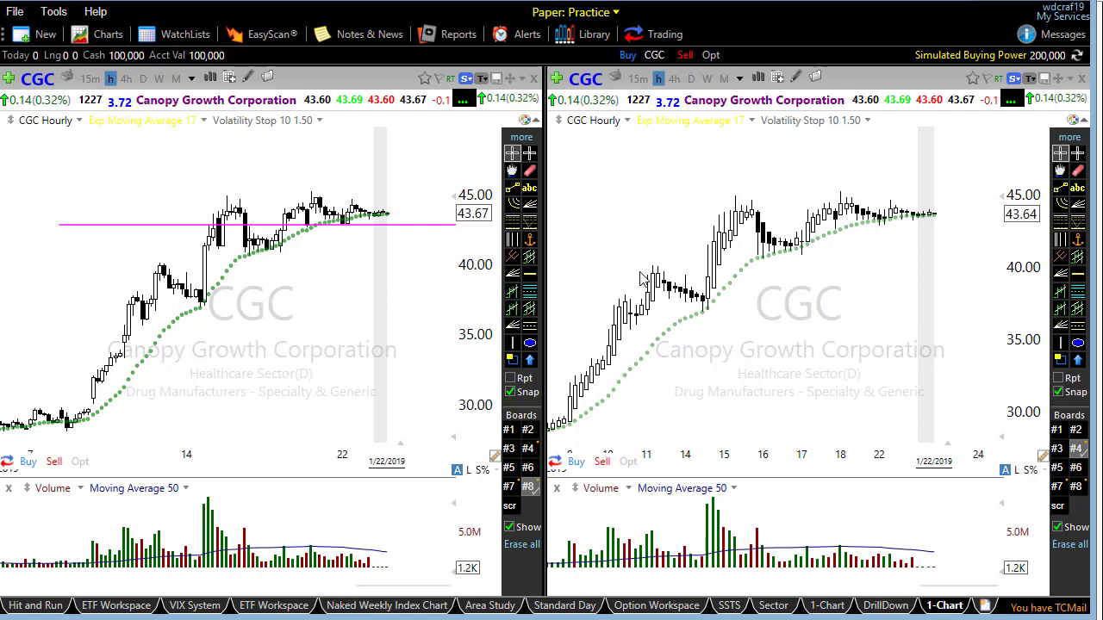
- On the hourly CGC chart without the magenta level, mark the pullback in red, circle its end in green, and outline the following sideways range
left_click_drag(639, 272, 712, 313)
left_click_drag(700, 315, 707, 317)
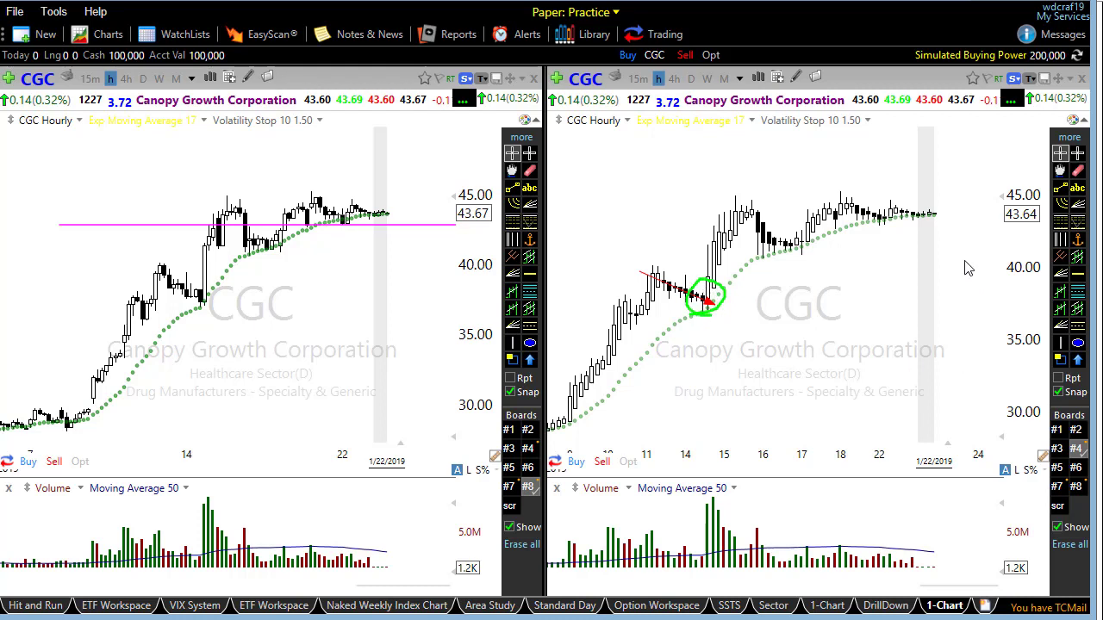
left_click_drag(743, 234, 848, 235)
left_click_drag(741, 235, 852, 237)
left_click_drag(743, 250, 874, 253)
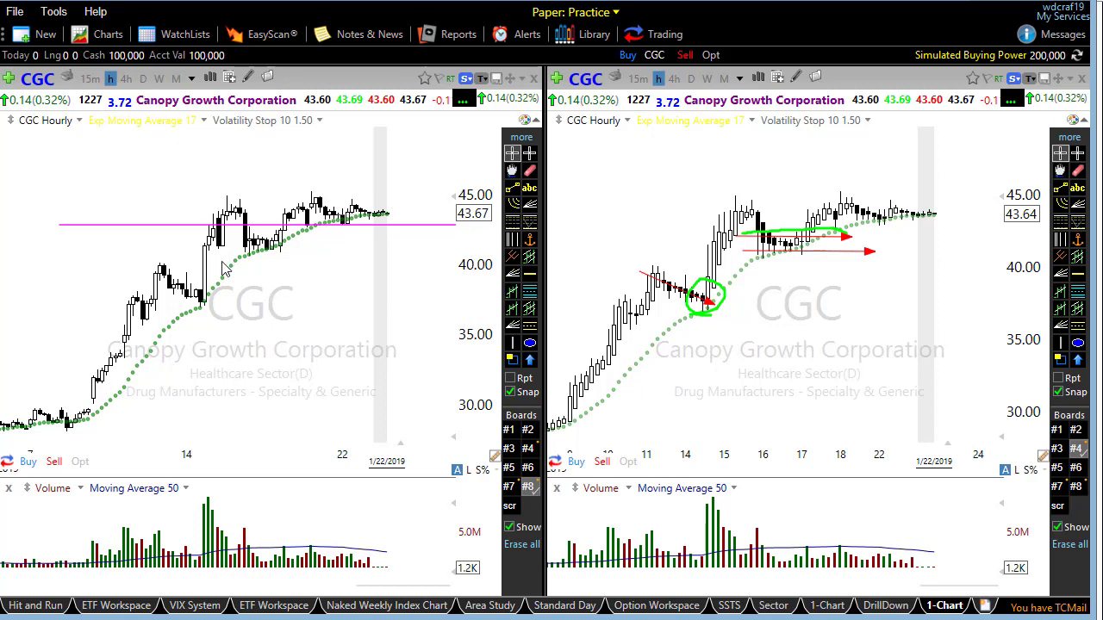
- Switch both charts to the daily time frame and load EBAY, showing roughly November through January
left_click(143, 78)
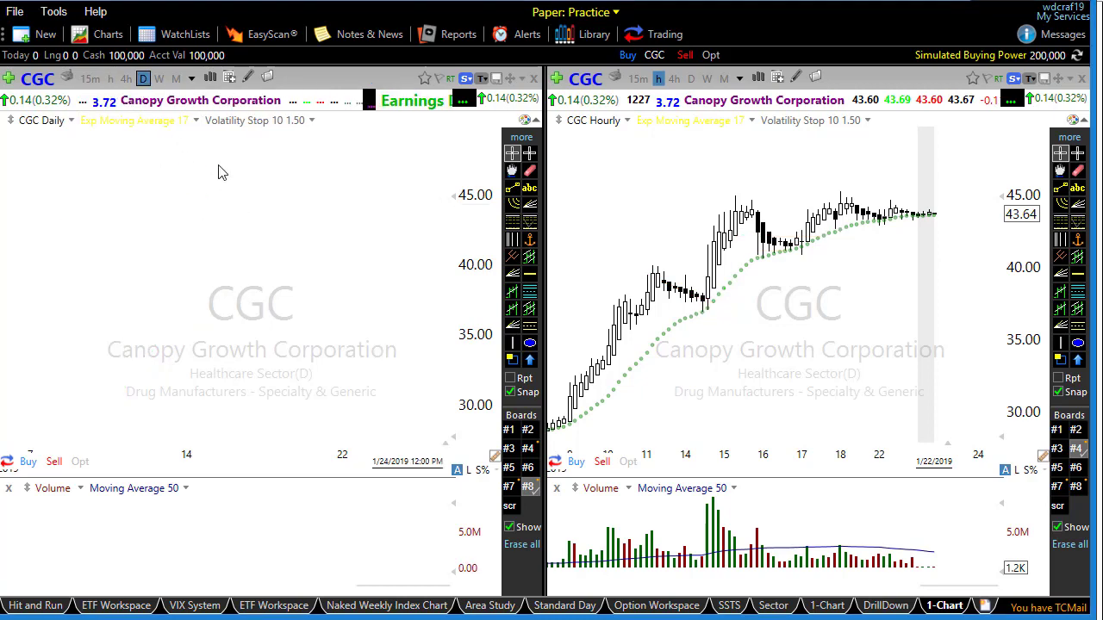
left_click(691, 79)
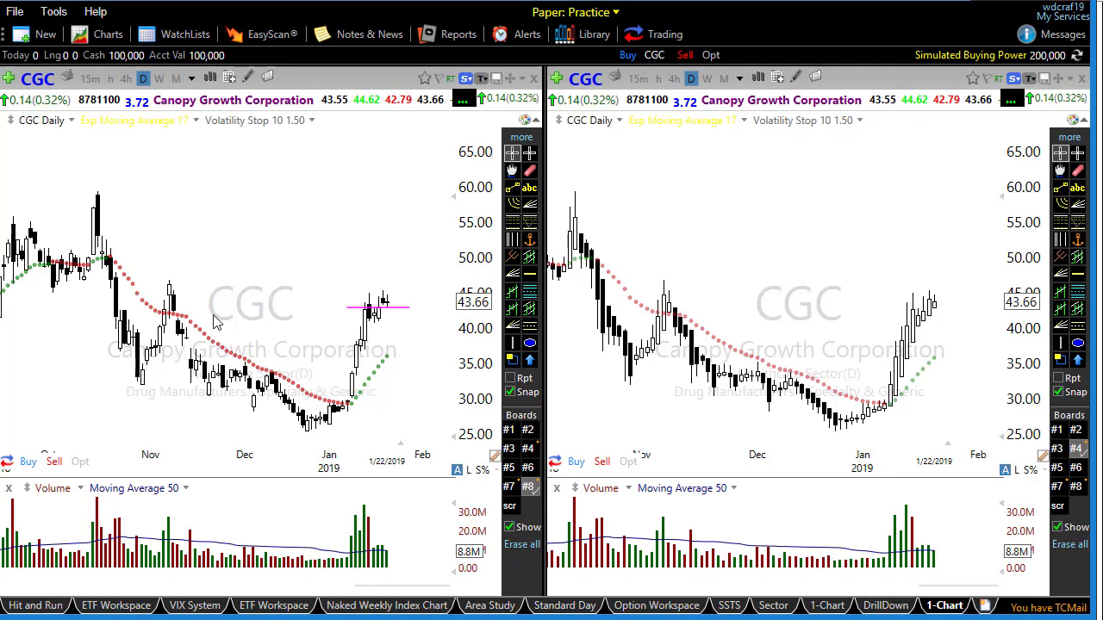
type("ebay")
key("Return")
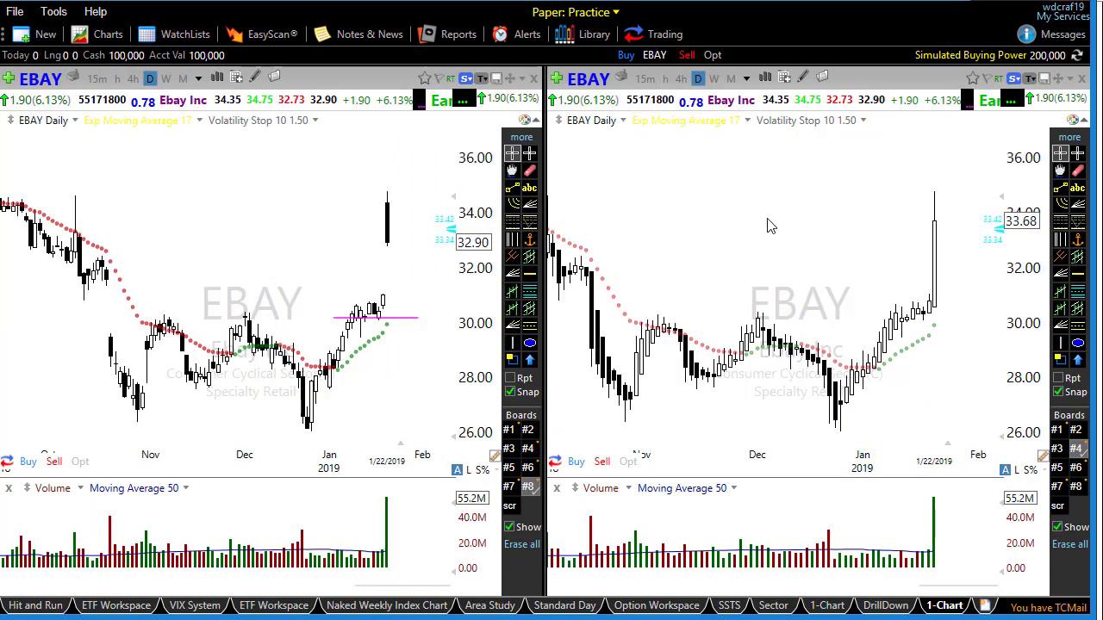
scroll(700, 446, "up", 1)
scroll(700, 445, "up", 1)
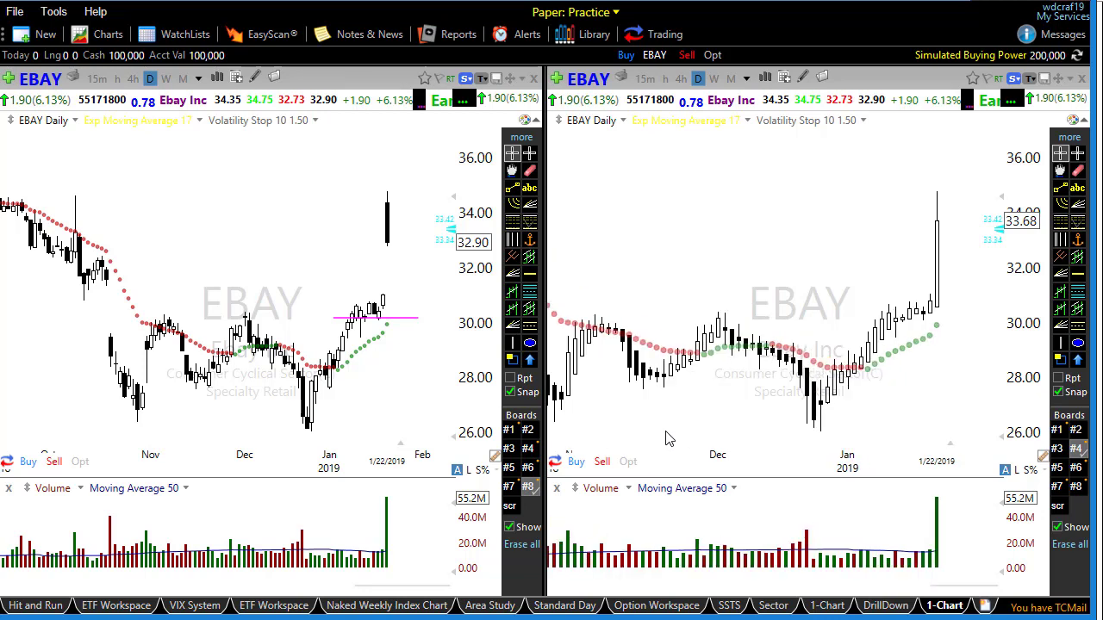
scroll(302, 407, "up", 2)
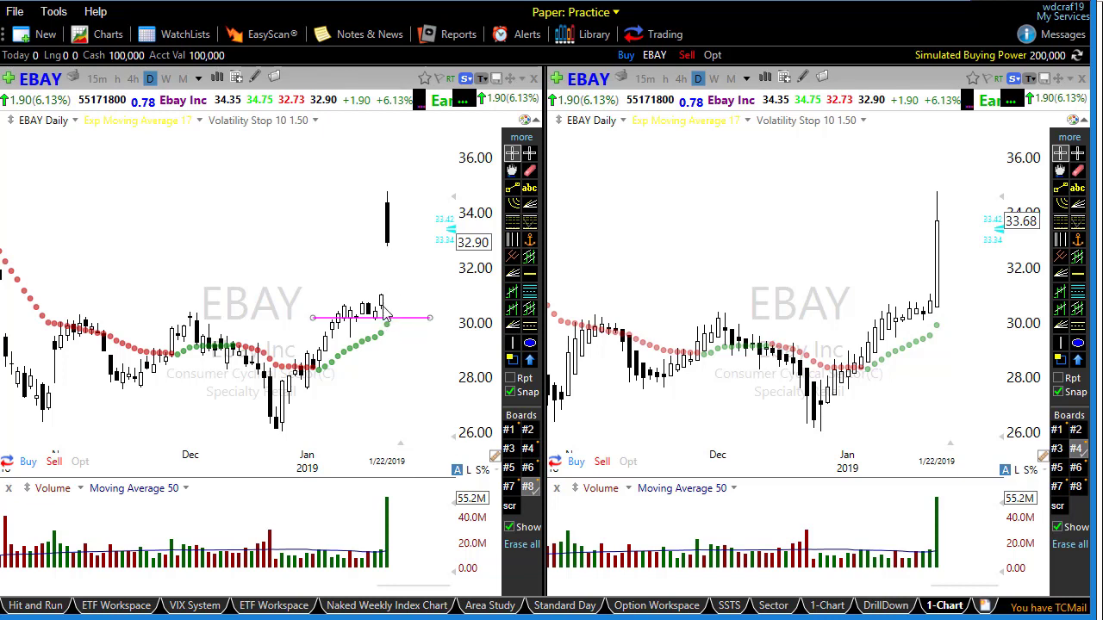
- Point three red arrows at EBAY's January candles along the magenta level on the daily chart, and clear the annotations
left_click_drag(408, 403, 385, 316)
left_click_drag(414, 421, 377, 327)
left_click_drag(398, 471, 362, 321)
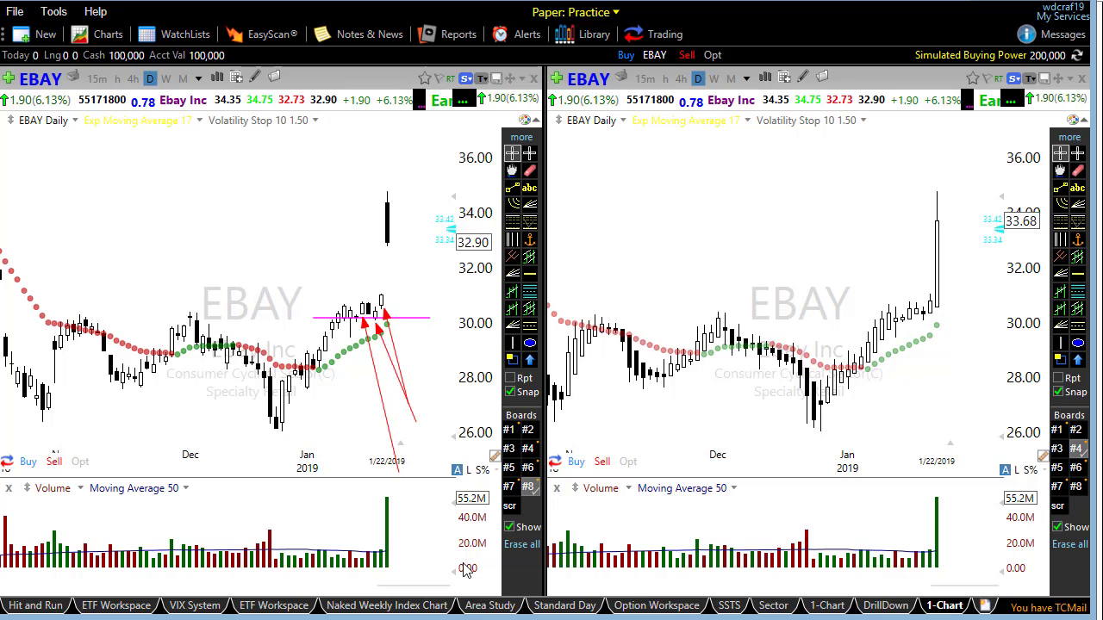
key("Escape")
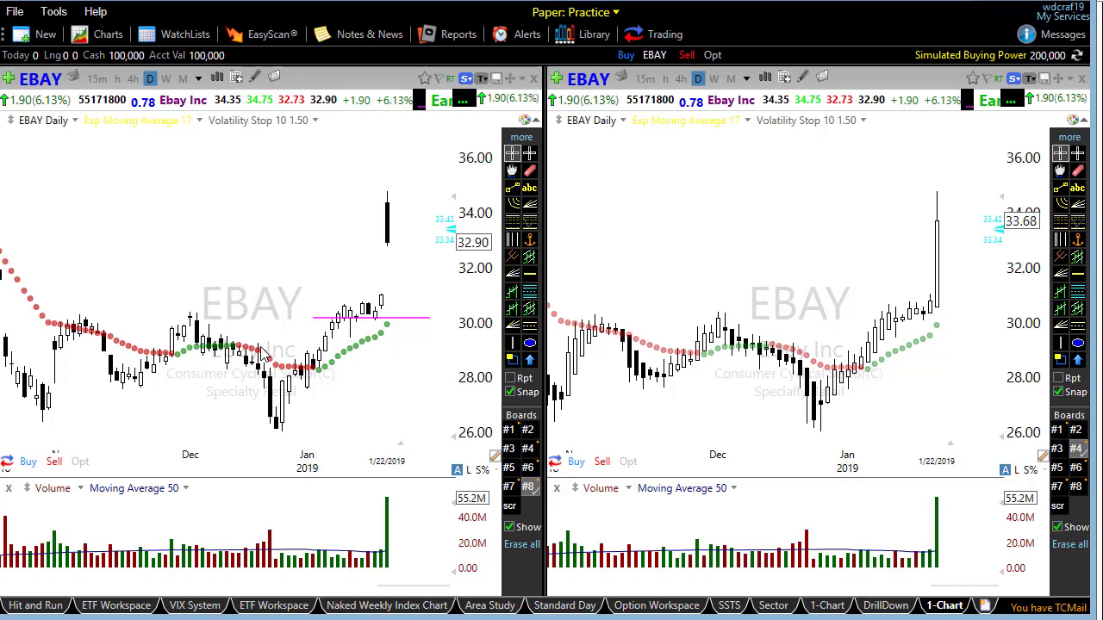
- Open the alert console, browse the active alerts, and park it beside the charts narrowed to its symbol column
scroll(308, 347, "down", 1)
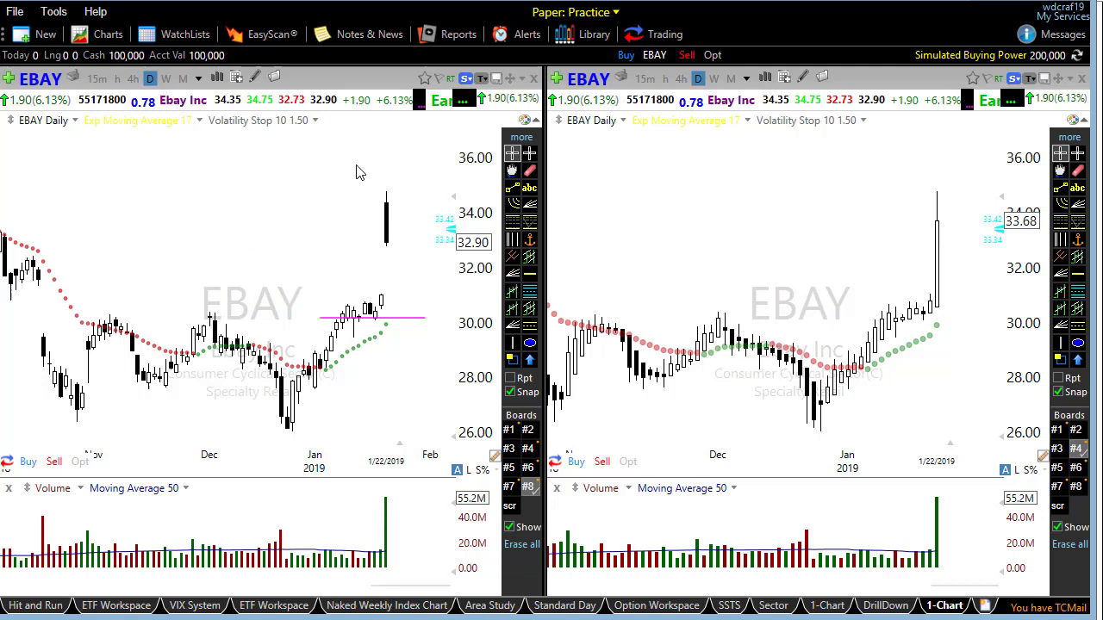
left_click(510, 38)
left_click(584, 69)
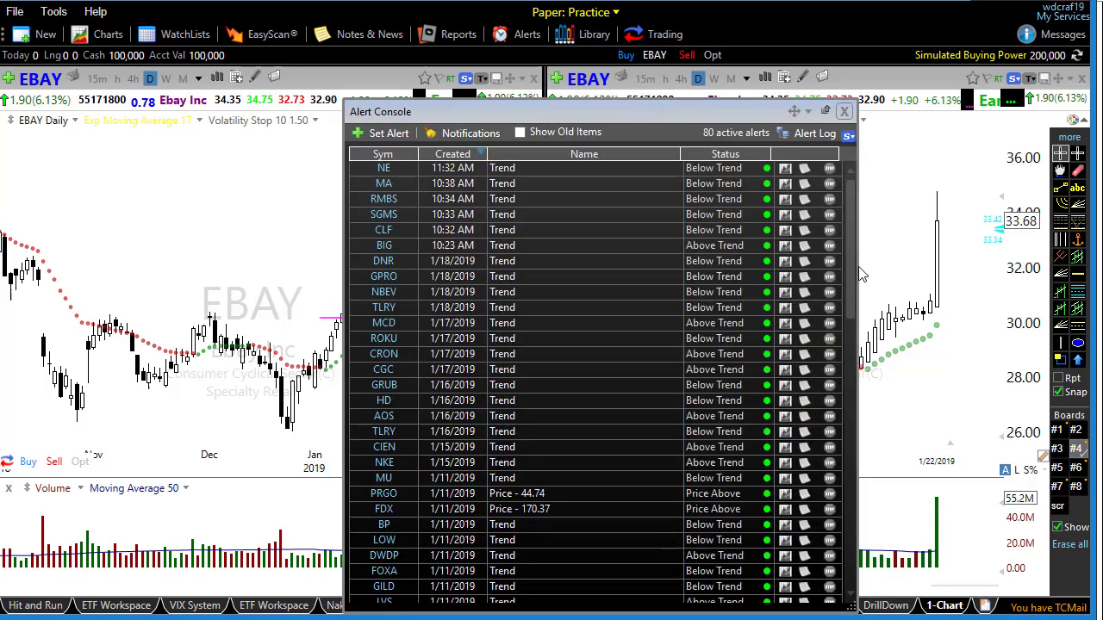
left_click_drag(552, 121, 475, 48)
scroll(390, 392, "down", 9)
scroll(390, 392, "down", 8)
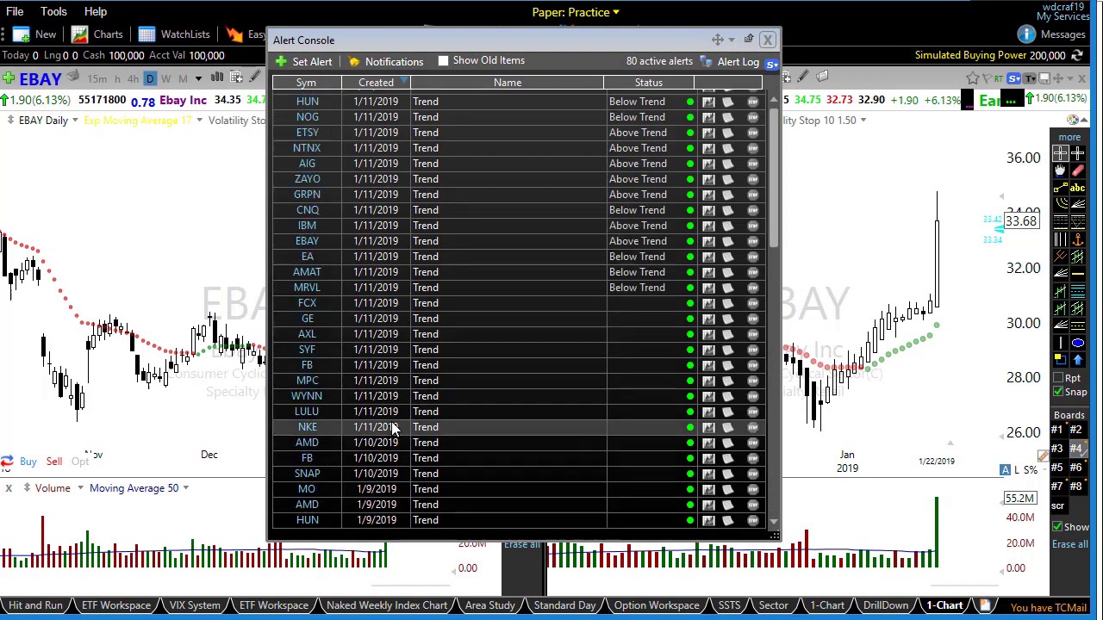
scroll(390, 372, "up", 17)
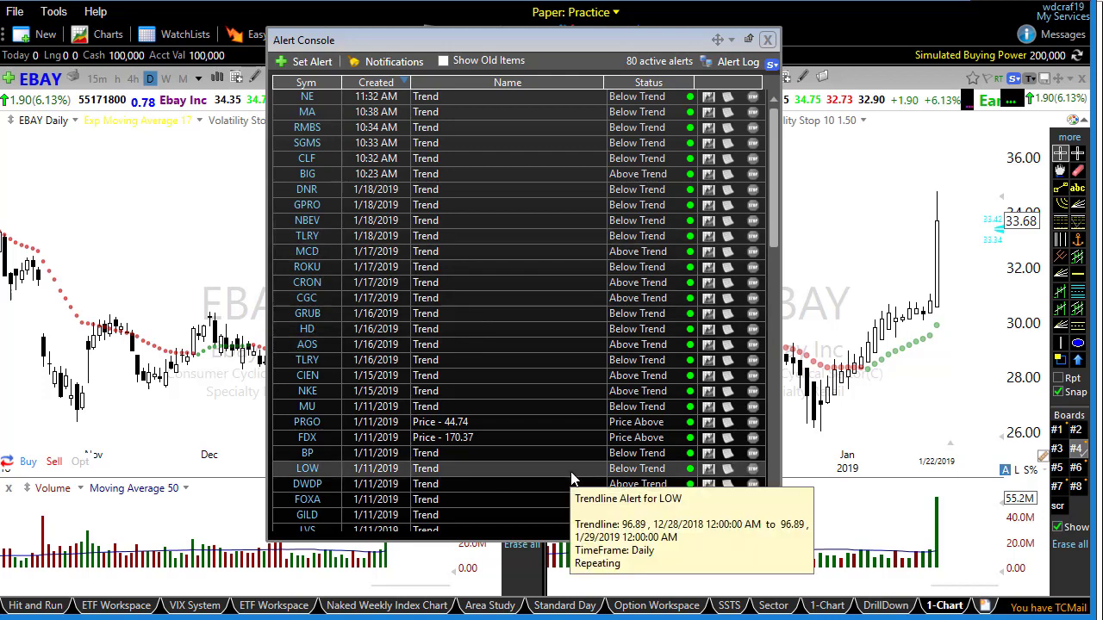
left_click_drag(571, 42, 293, 82)
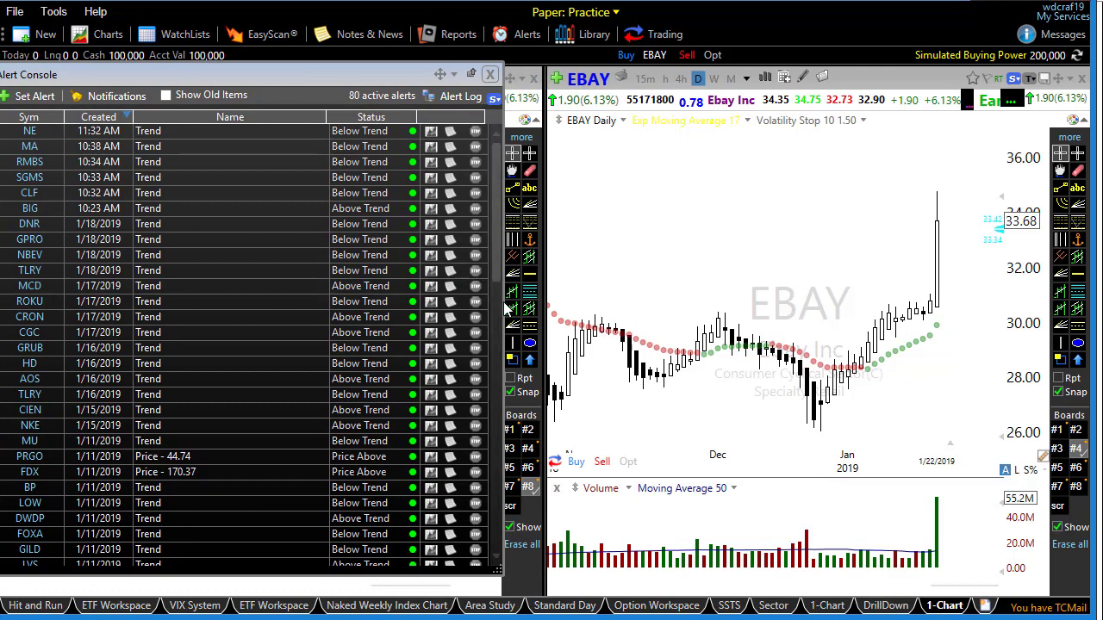
left_click_drag(504, 307, 336, 316)
left_click_drag(269, 316, 60, 311)
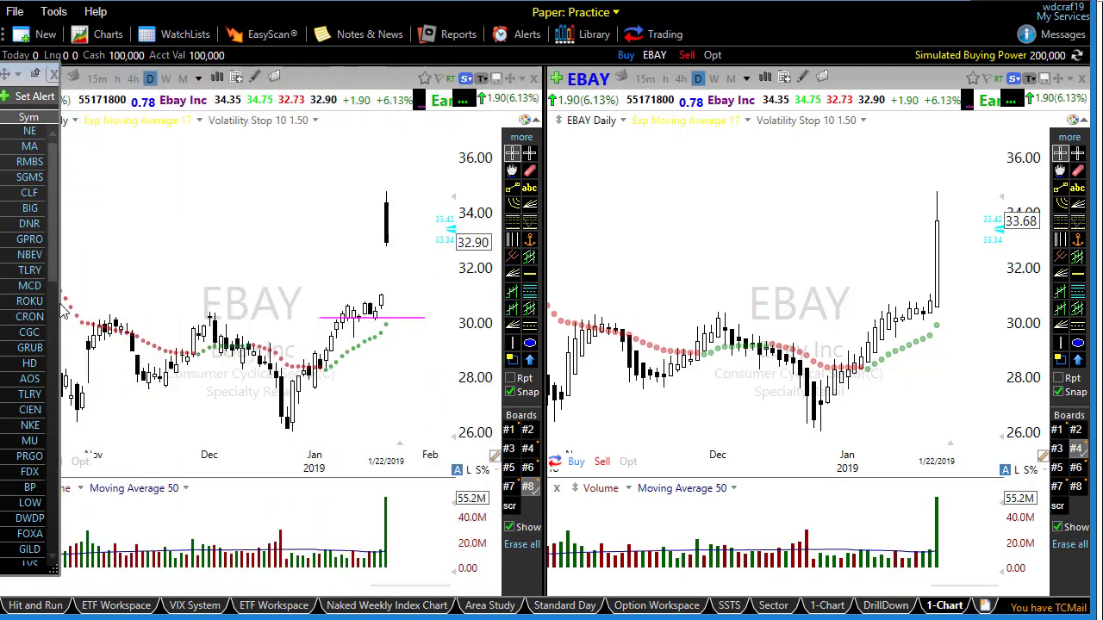
- Load HD from the alert list and review its daily price action from the autumn decline through January
left_click(29, 362)
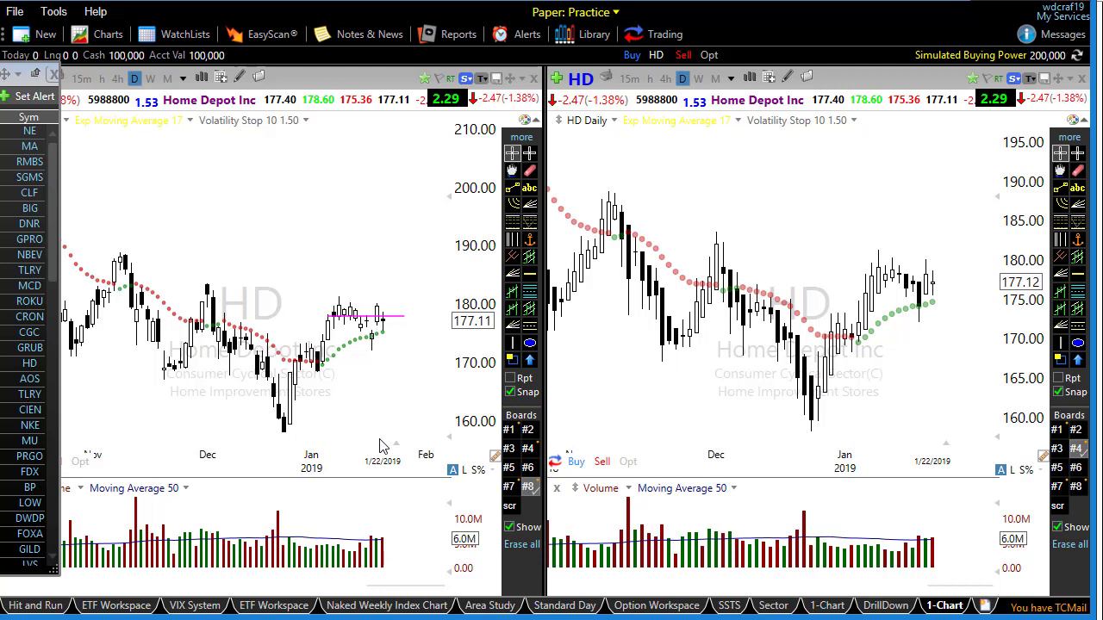
scroll(338, 374, "down", 3)
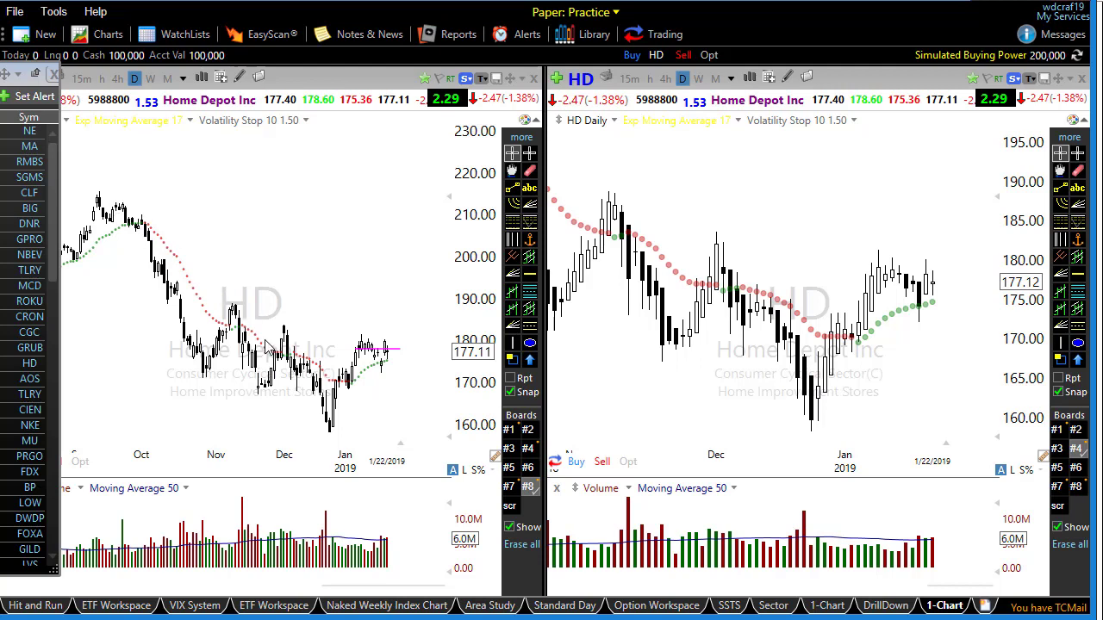
scroll(361, 416, "up", 3)
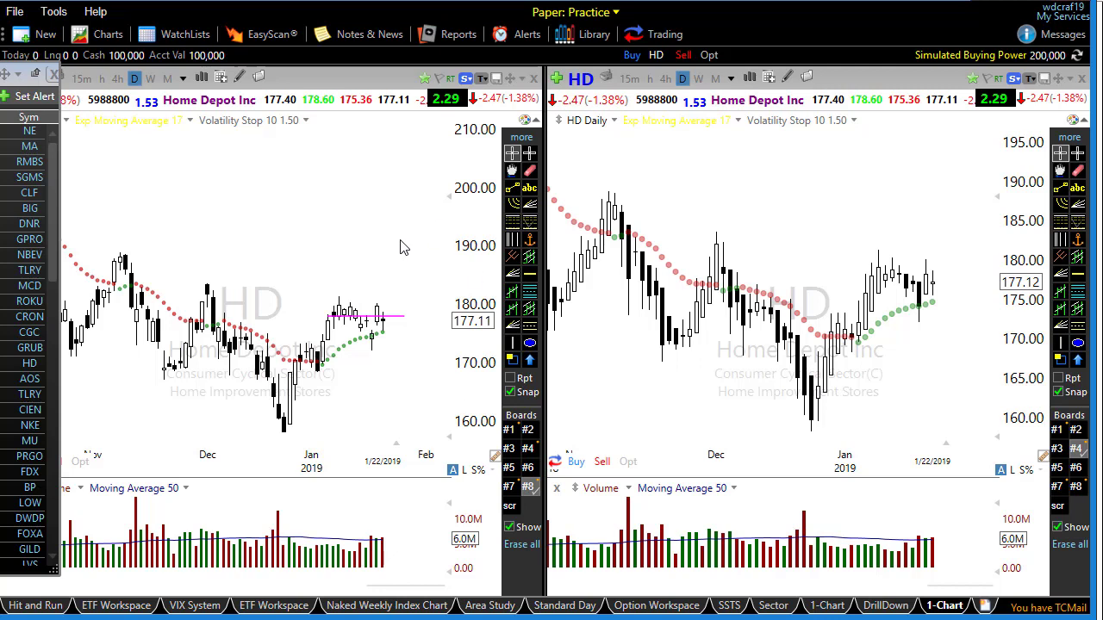
- Load BIG from the alert list and examine its daily gap down and January recovery around the magenta level
left_click(29, 208)
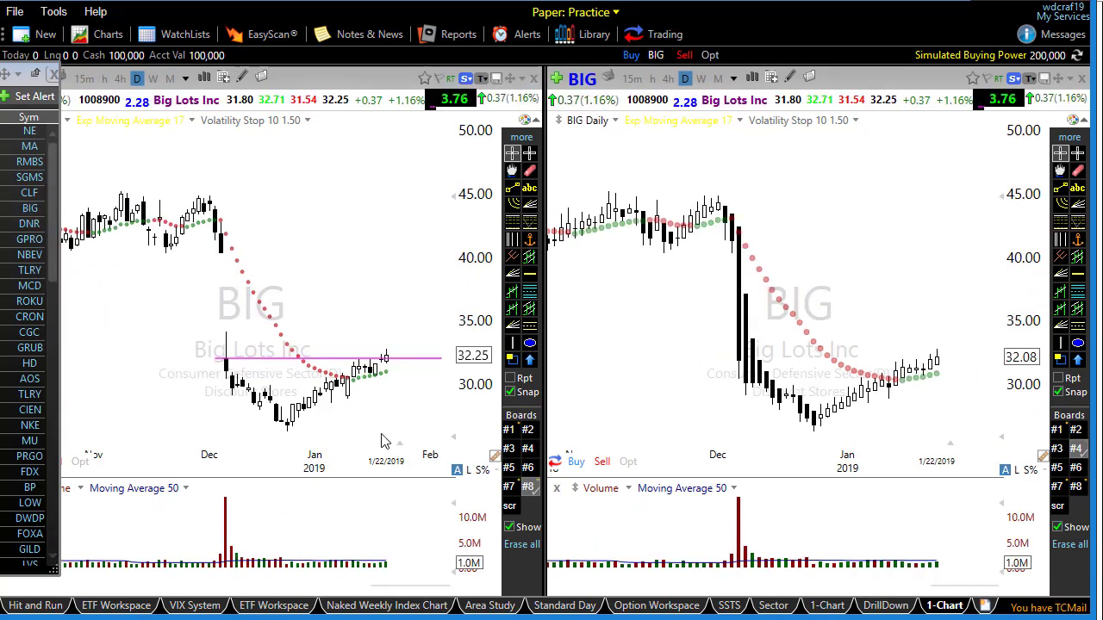
scroll(383, 442, "up", 2)
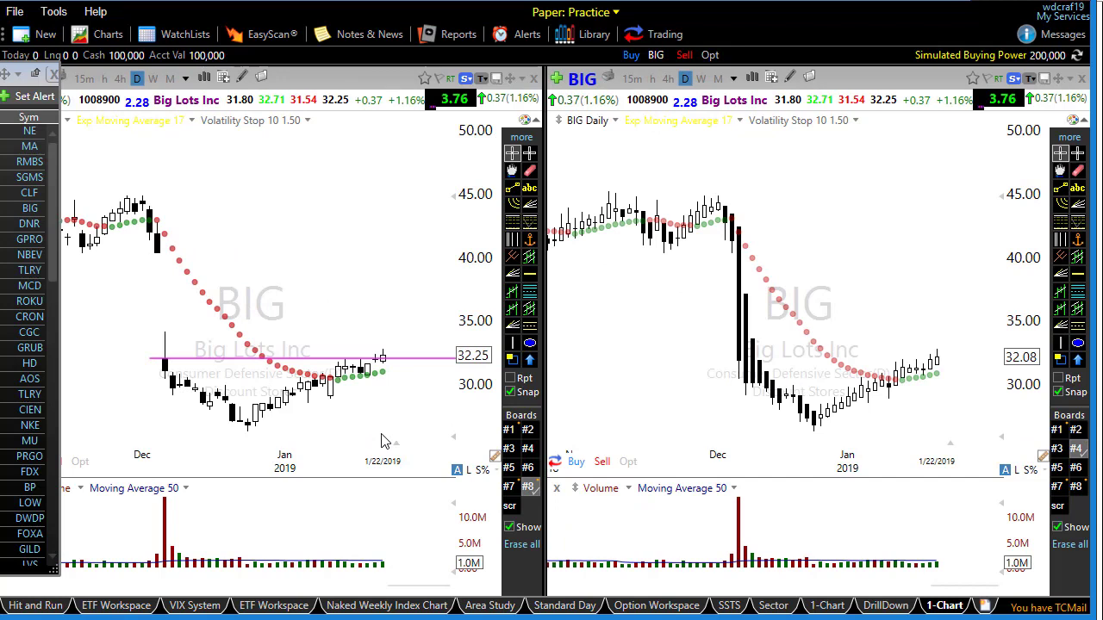
scroll(341, 390, "down", 5)
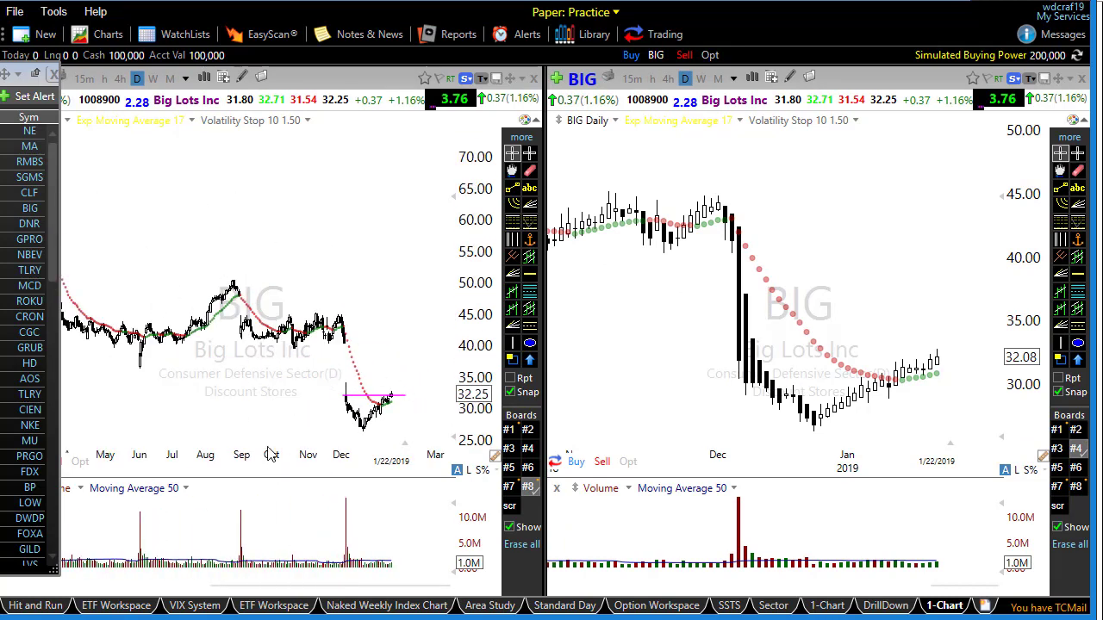
scroll(261, 414, "up", 5)
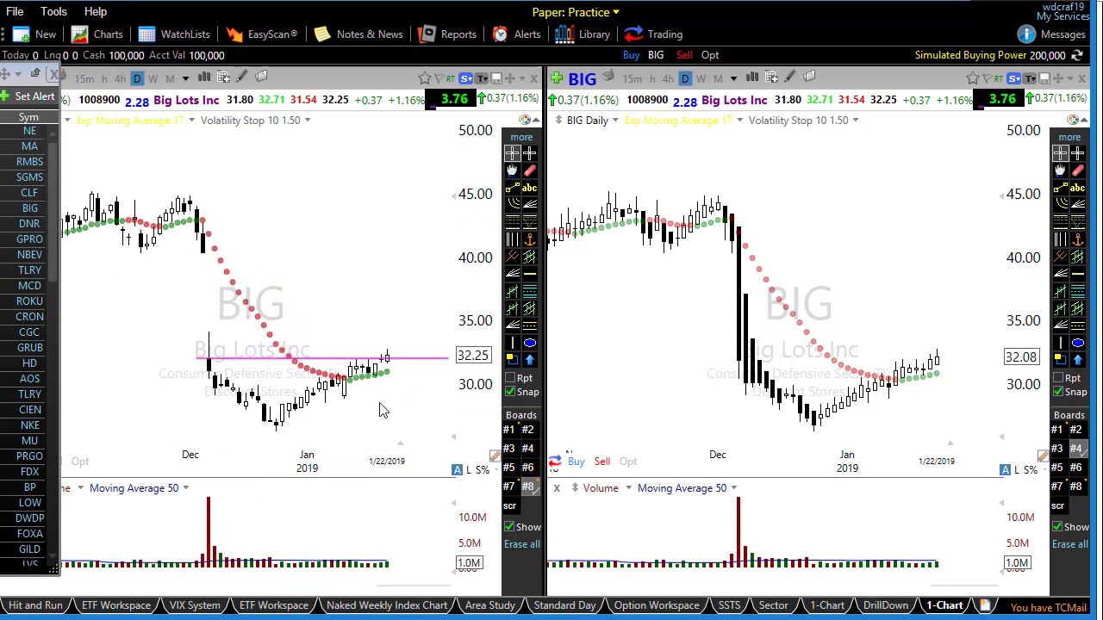
mouse_move(231, 354)
- Load FDX from the alert list, switch both charts to hourly, and show the gapped chart from mid-December through January
left_click(41, 472)
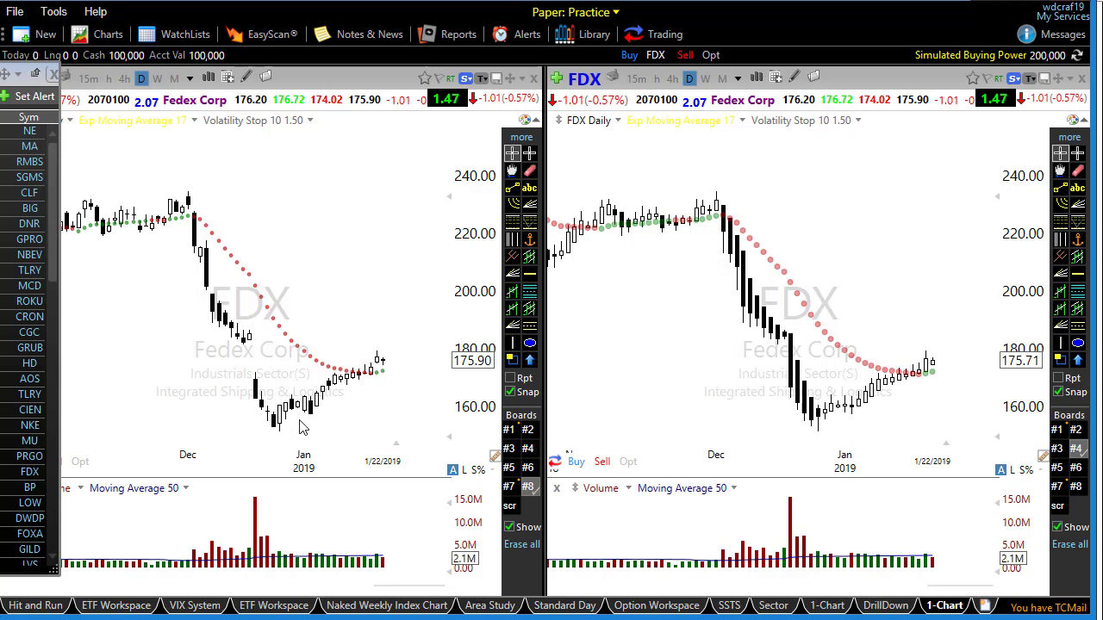
left_click(109, 78)
left_click(657, 79)
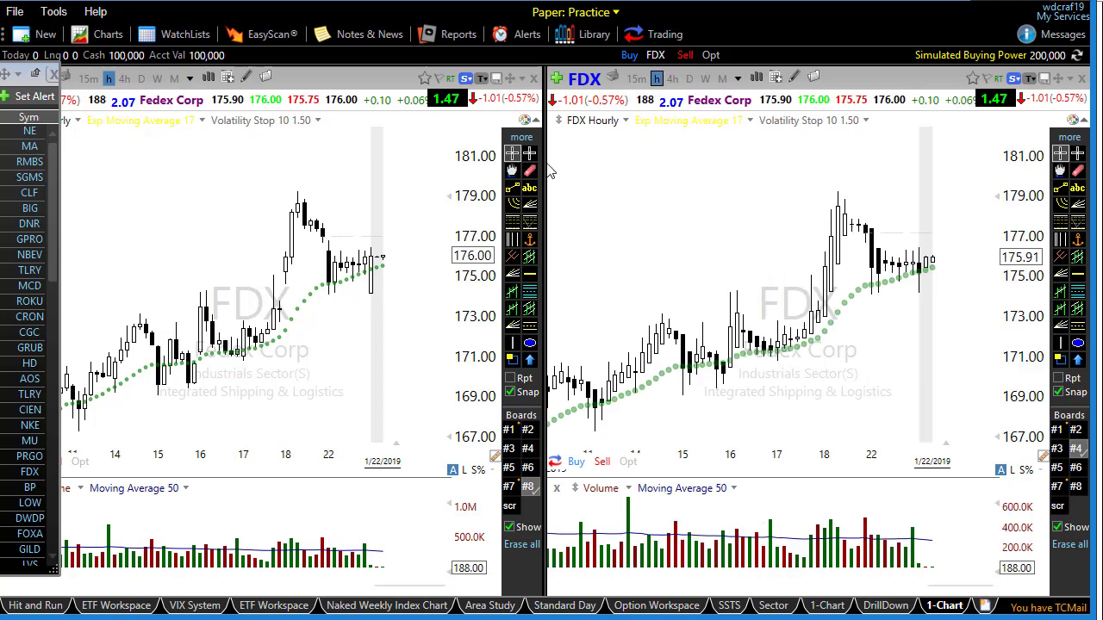
scroll(287, 369, "down", 5)
scroll(287, 369, "down", 5)
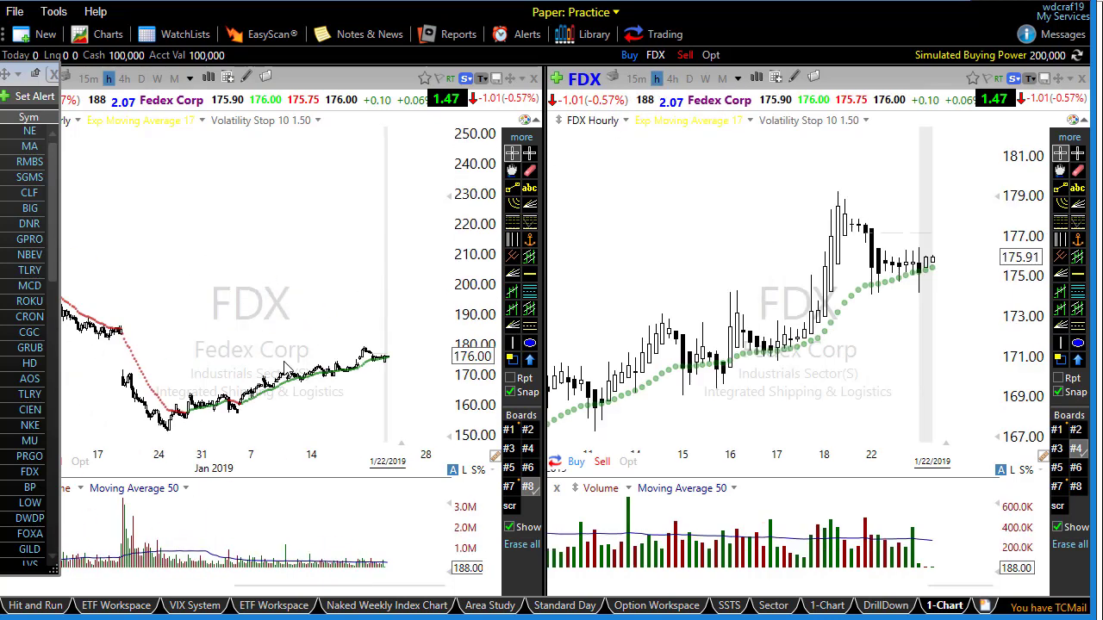
scroll(206, 384, "up", 1)
scroll(207, 383, "up", 1)
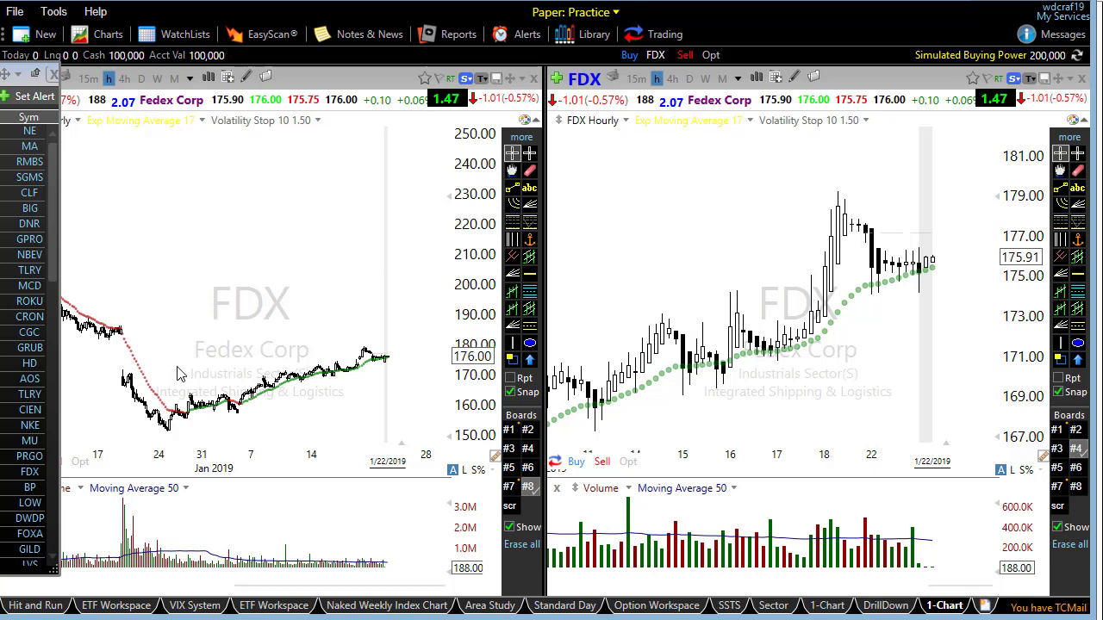
- On the gapped hourly FDX chart, draw red arrows along the December gap's edges, trace the recent swings, and clear the annotations
mouse_move(117, 378)
left_mouse_down()
mouse_move(357, 381)
mouse_move(429, 370)
mouse_move(433, 383)
left_mouse_up()
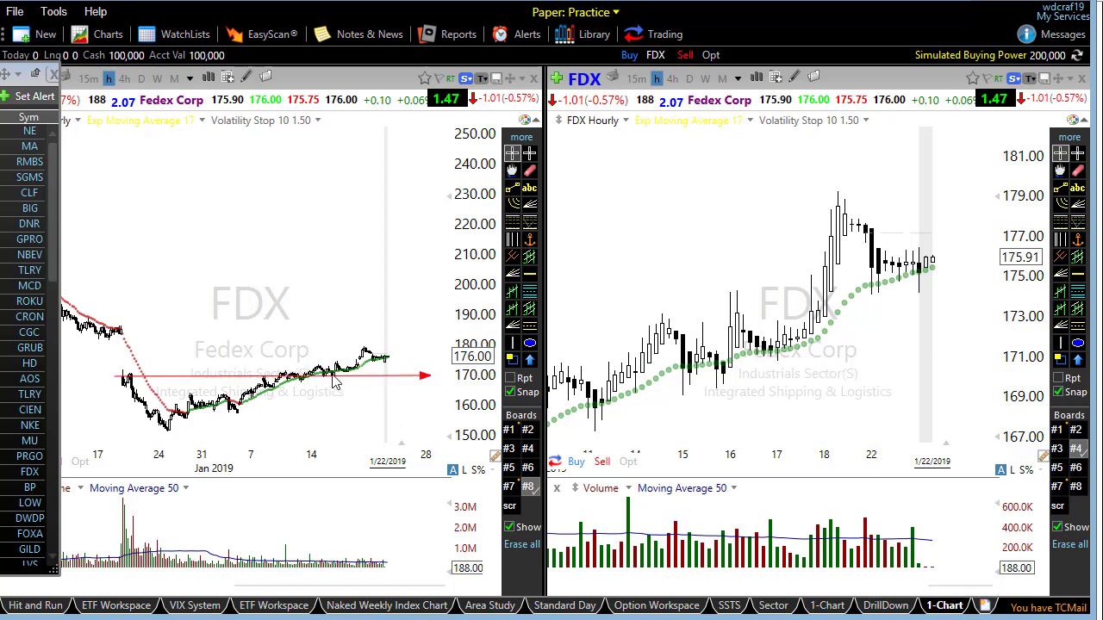
mouse_move(353, 367)
left_mouse_down()
mouse_move(370, 341)
mouse_move(389, 368)
mouse_move(418, 328)
left_mouse_up()
left_click_drag(80, 340, 419, 330)
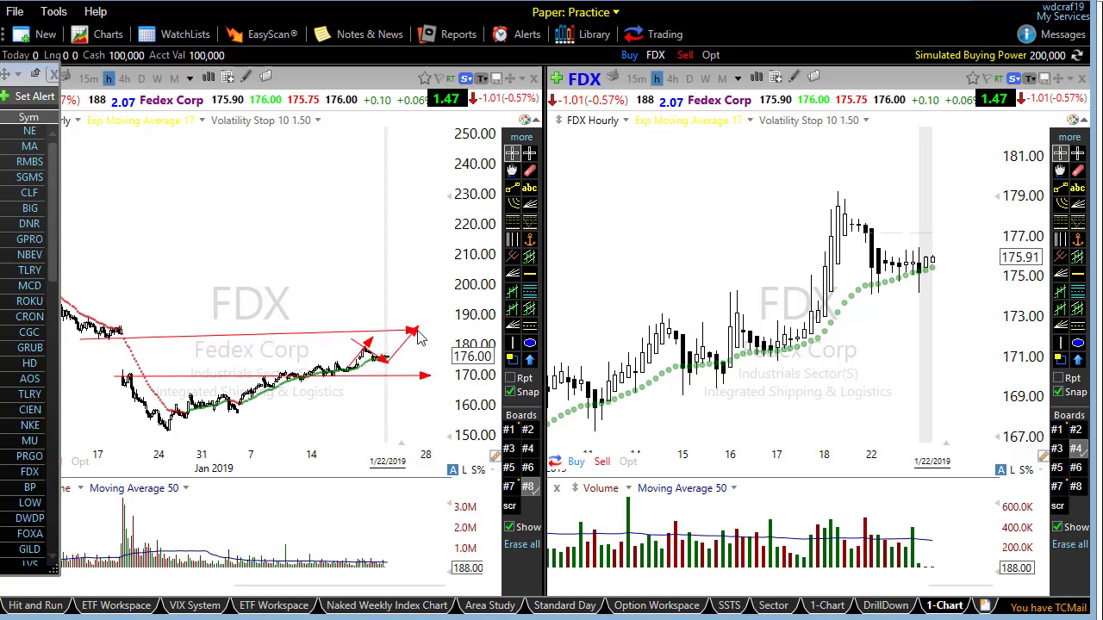
left_click(300, 610)
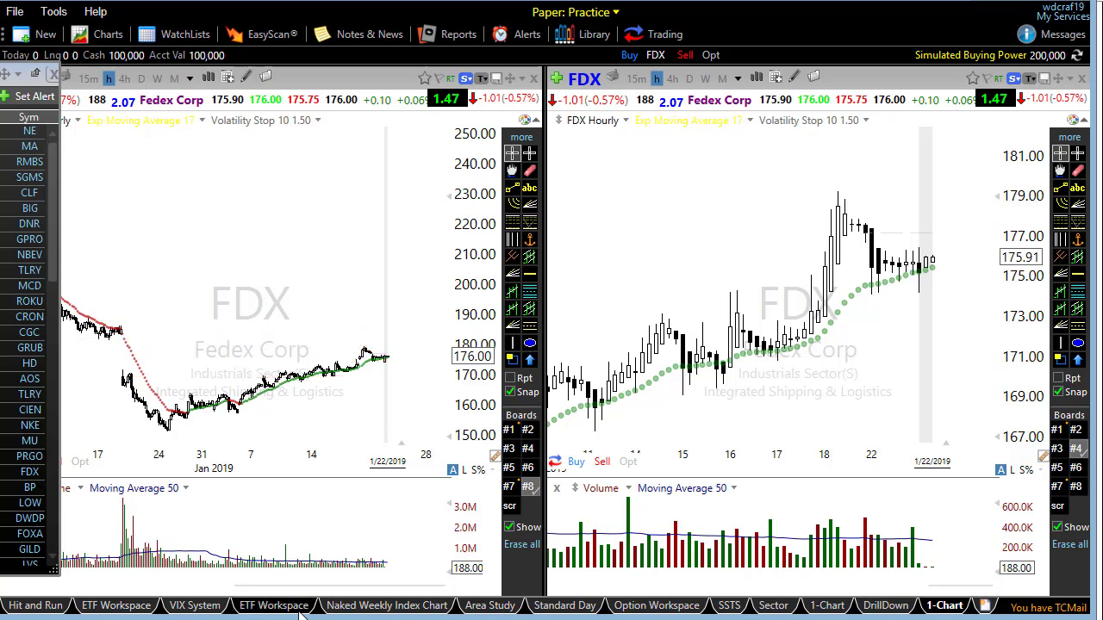
- Examine FDX's January uptrend on both hourly charts and return them to the daily time frame with the December decline in view
scroll(784, 396, "down", 4)
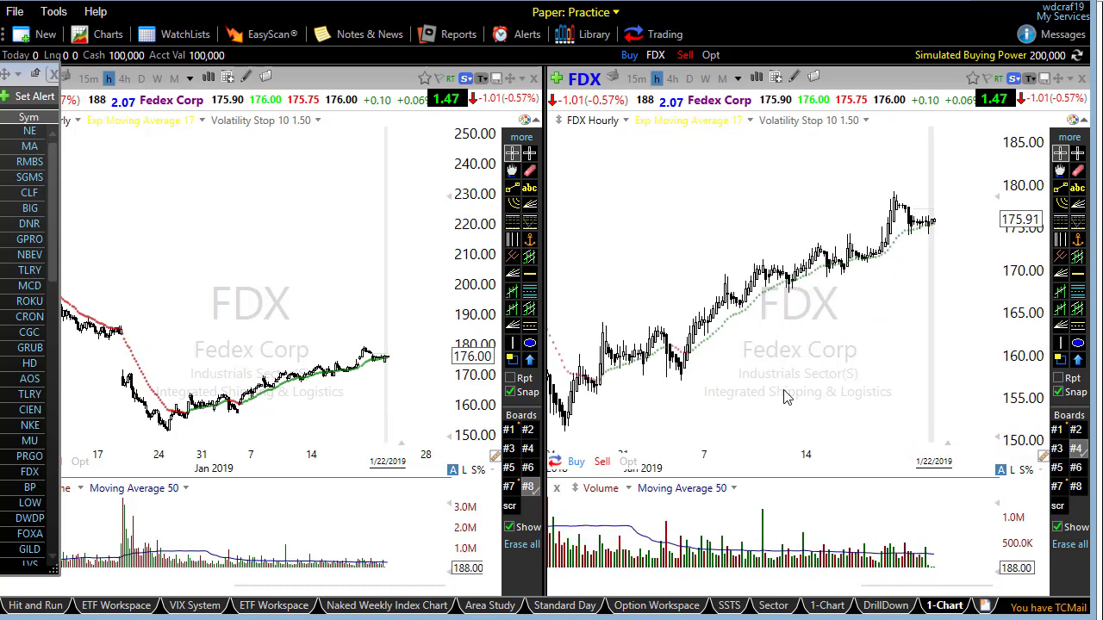
scroll(784, 395, "down", 1)
scroll(777, 396, "up", 2)
scroll(775, 398, "up", 1)
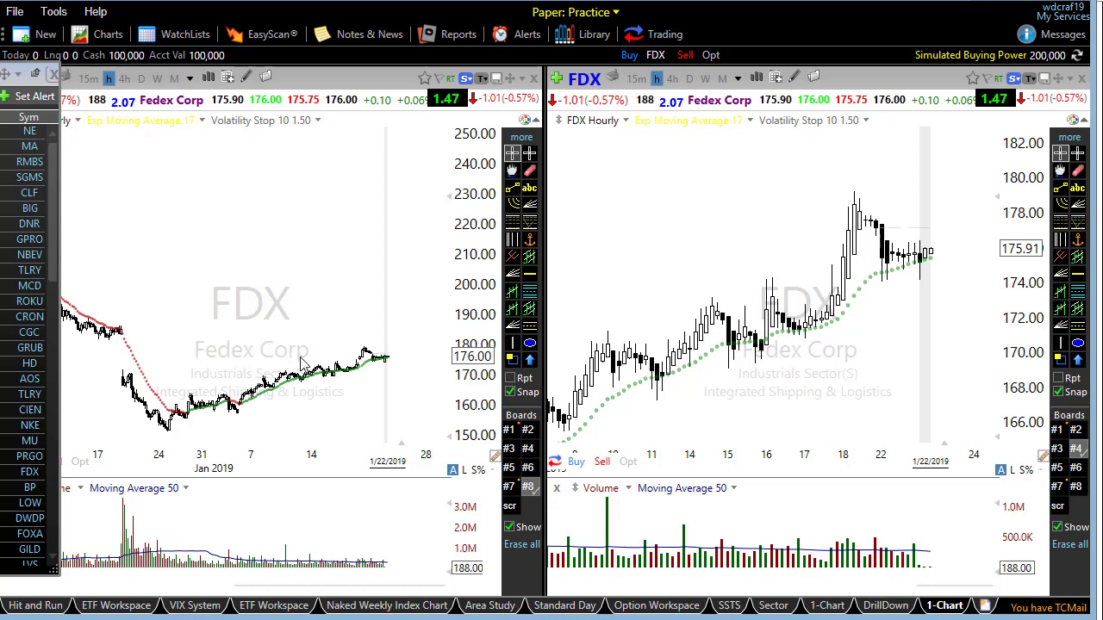
scroll(301, 362, "up", 3)
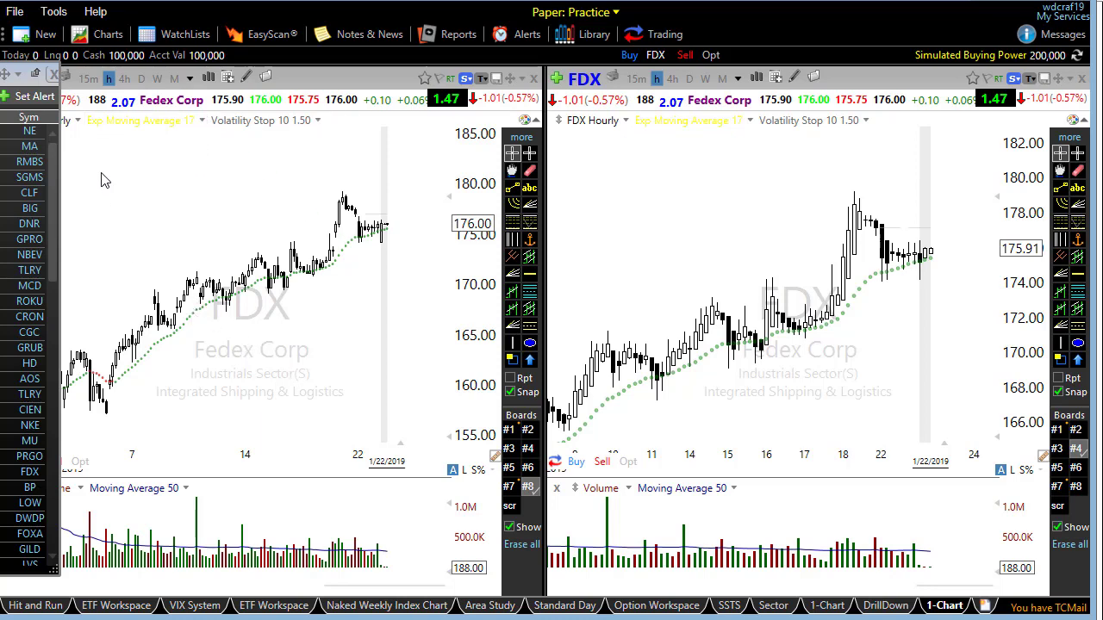
left_click(142, 78)
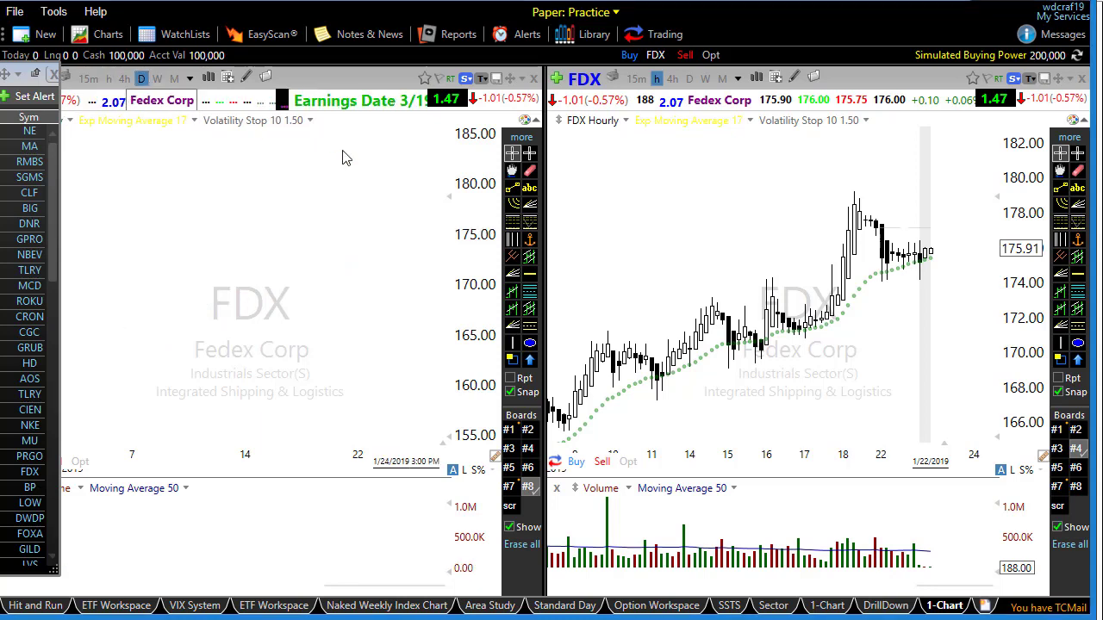
left_click(690, 78)
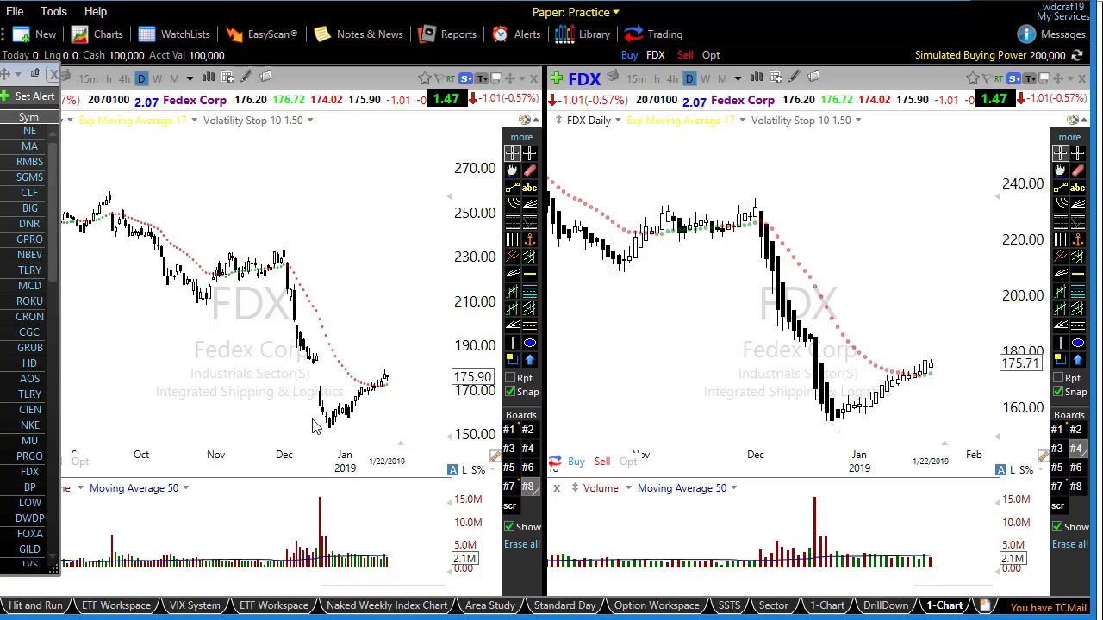
scroll(310, 431, "up", 2)
scroll(793, 389, "up", 2)
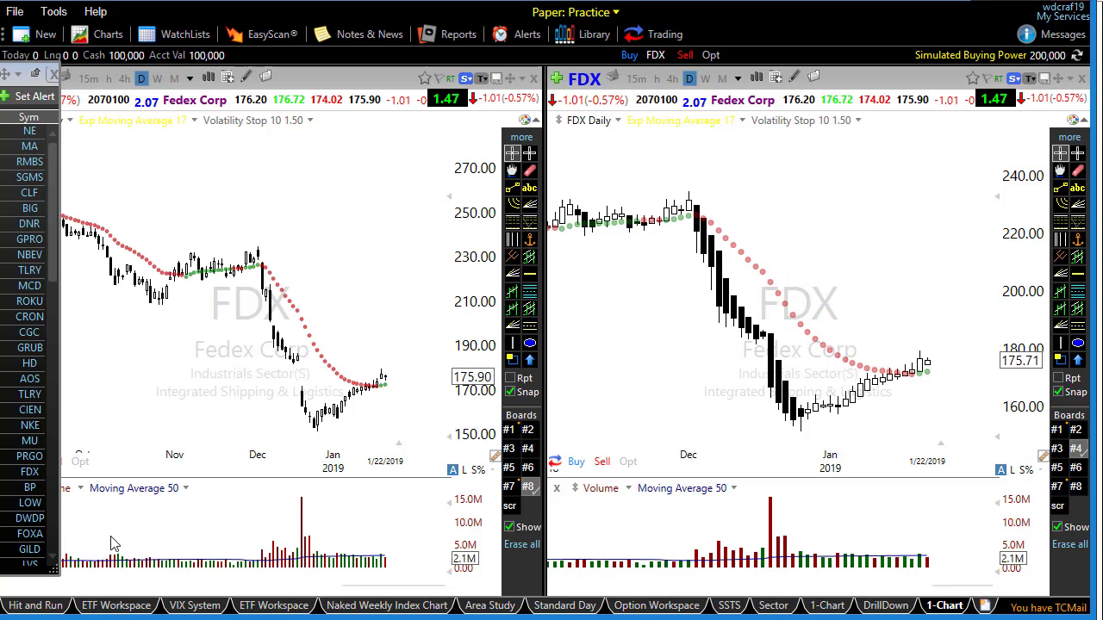
- Load DWDP from the alert list and bring both daily charts to roughly December through January
left_click(29, 518)
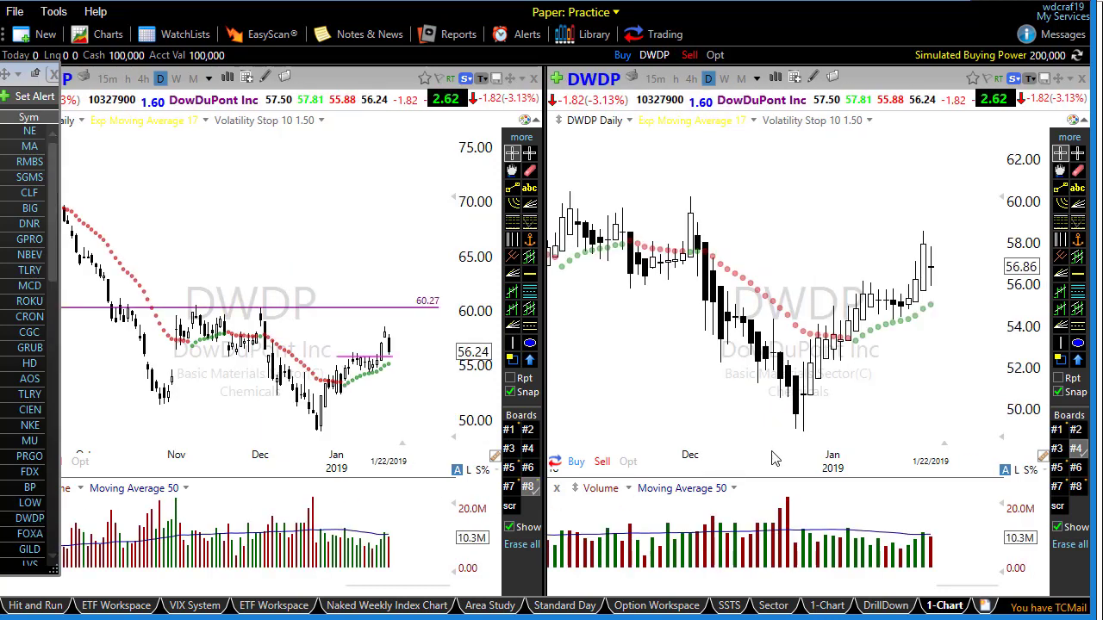
scroll(773, 458, "up", 2)
scroll(330, 430, "up", 2)
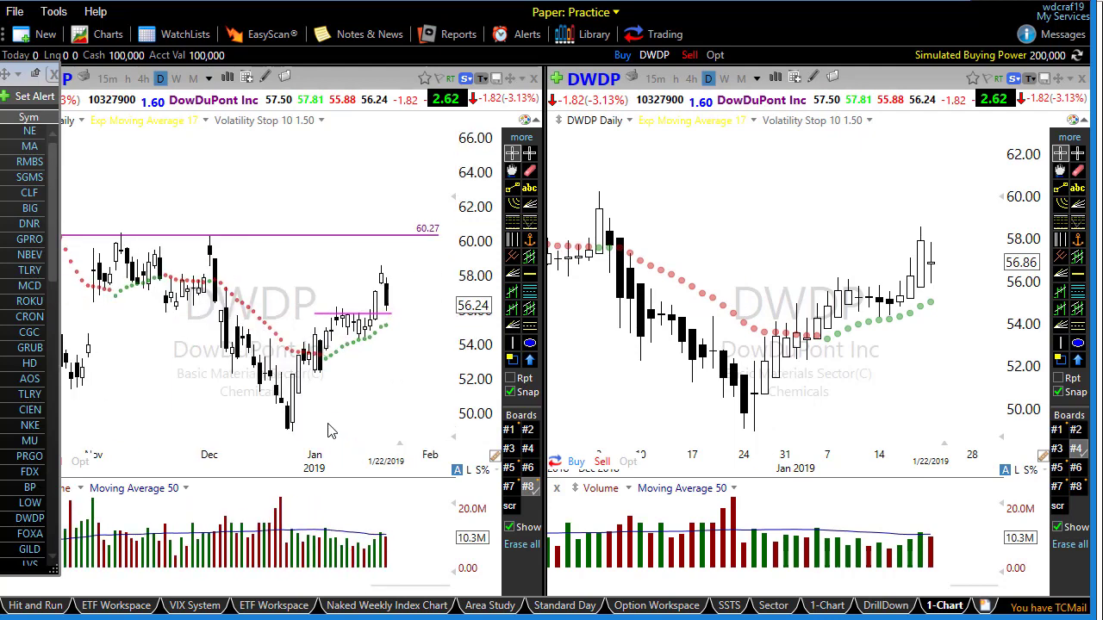
scroll(319, 386, "up", 2)
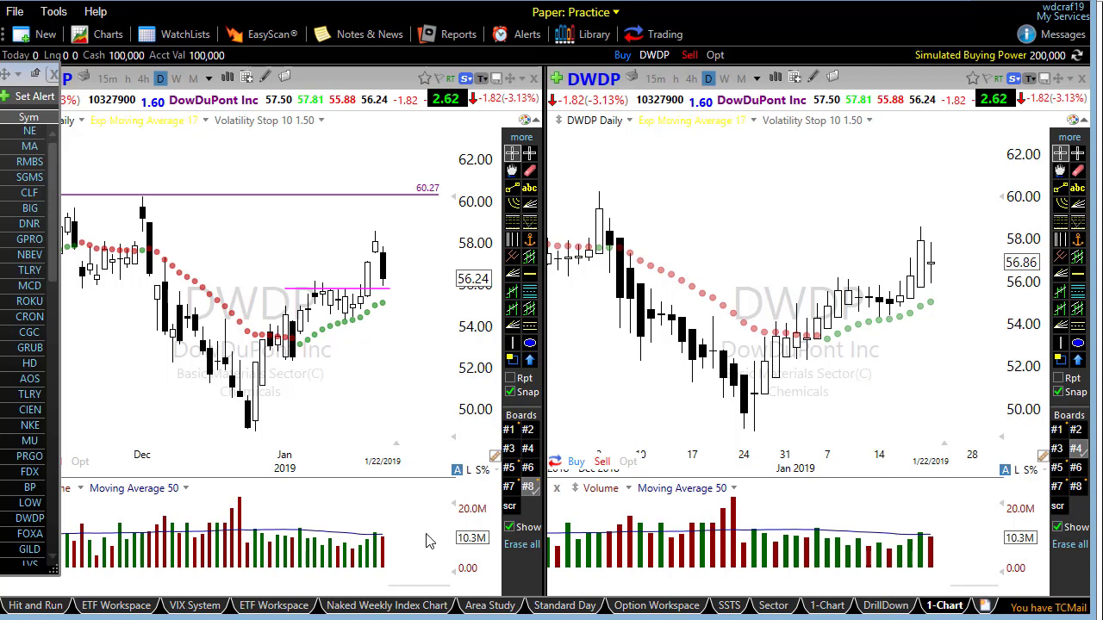
- On the DWDP chart with the magenta level, point red arrows at the breakout and latest candles and extend an arrow along the level
left_click_drag(420, 374, 371, 298)
left_click_drag(423, 269, 389, 267)
left_click_drag(280, 290, 449, 290)
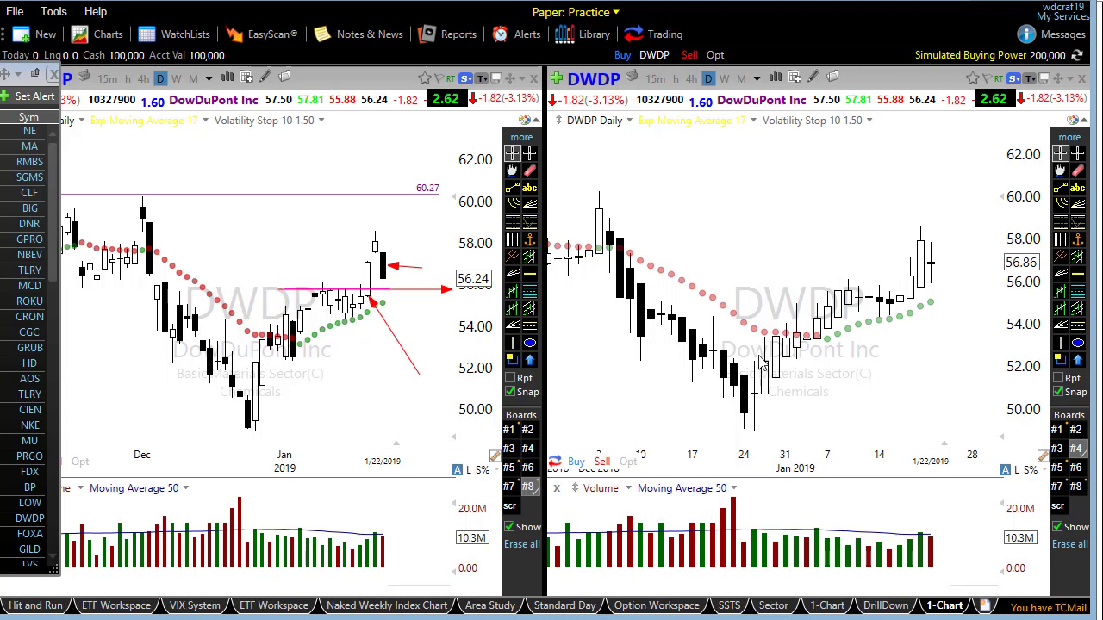
- On the other DWDP chart, mark the latest candle in green, draw red support and projection arrows toward 60.00, and clear all annotations
mouse_move(989, 264)
left_mouse_down()
mouse_move(952, 272)
mouse_move(945, 259)
mouse_move(959, 254)
mouse_move(948, 280)
mouse_move(963, 294)
left_mouse_up()
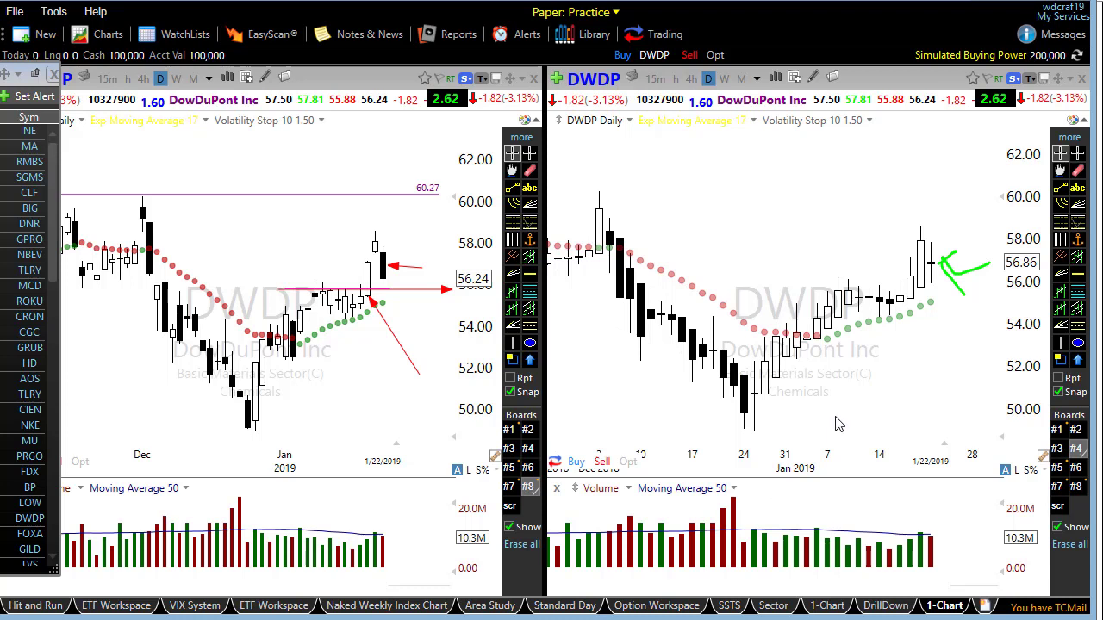
left_click_drag(817, 304, 956, 303)
mouse_move(917, 269)
left_mouse_down()
mouse_move(978, 269)
mouse_move(1030, 203)
left_mouse_up()
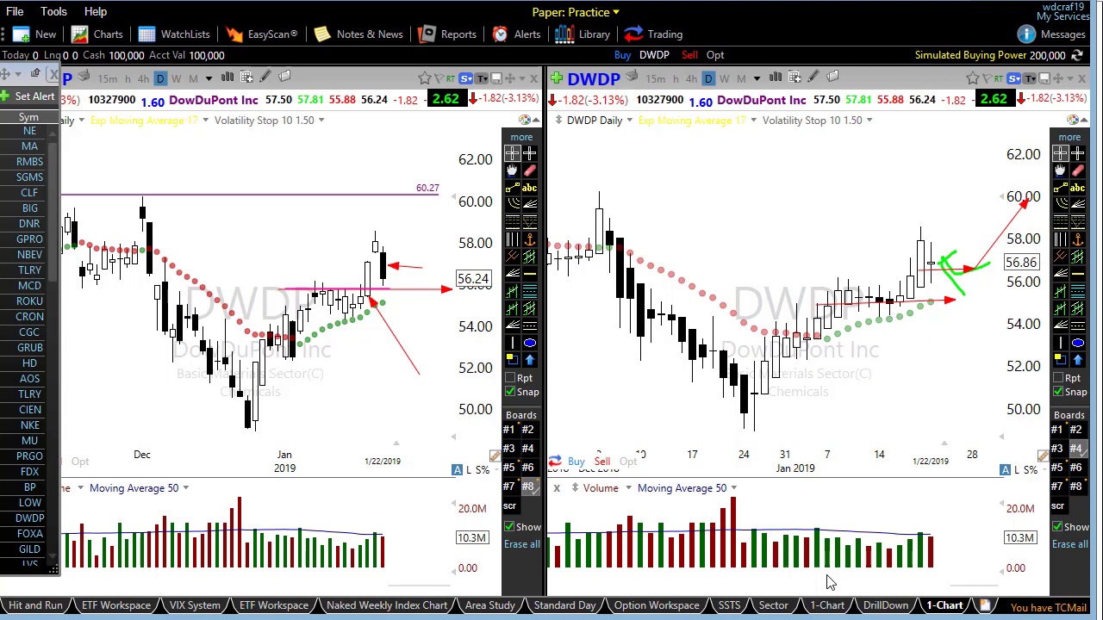
left_click(521, 545)
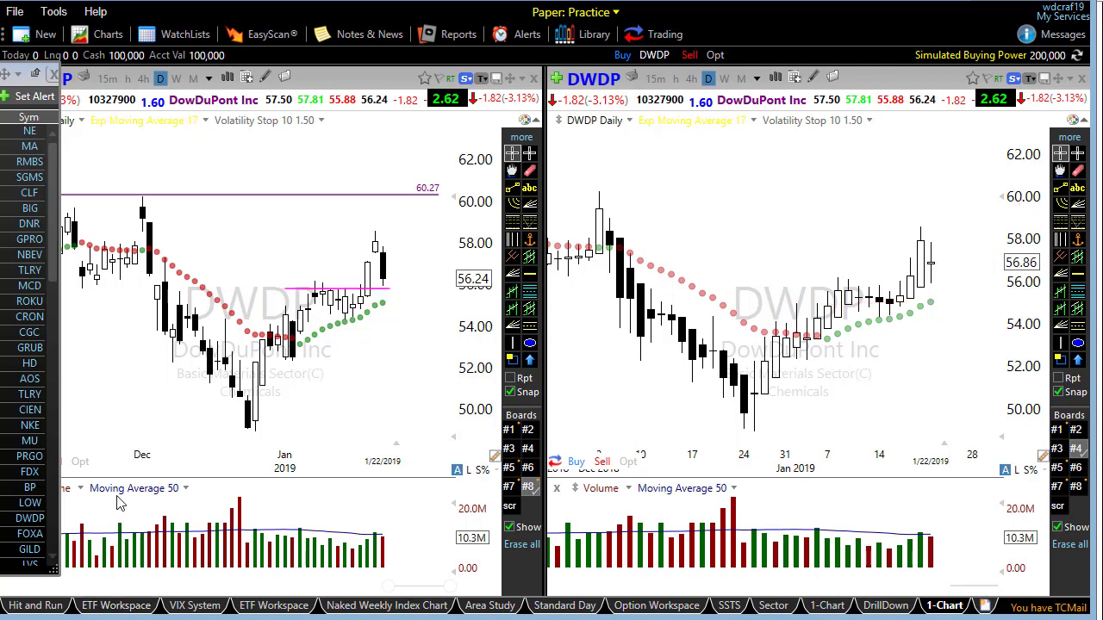
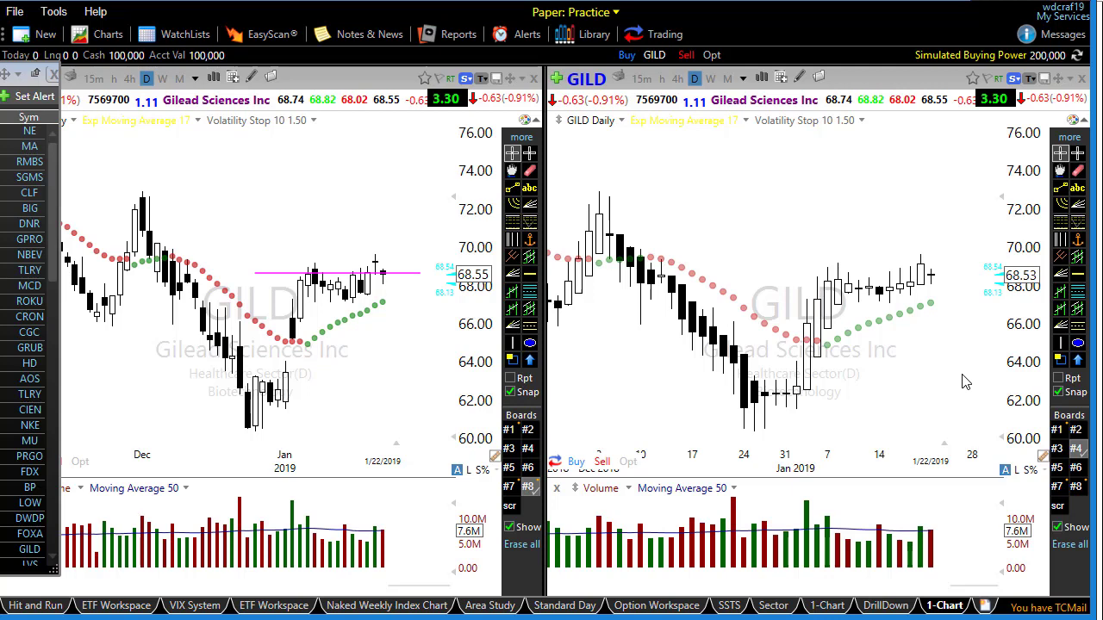
- Load CRON on both daily charts
type("CRON")
key("Return")
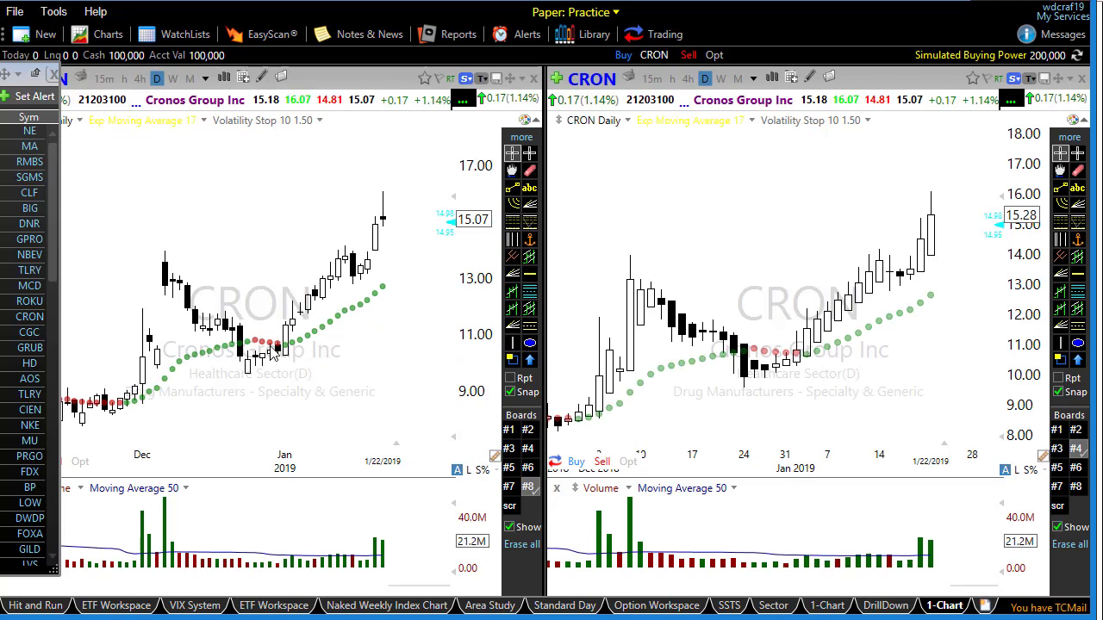
- Switch both CRON charts from daily to the 4-hour time frame
scroll(325, 377, "down", 1)
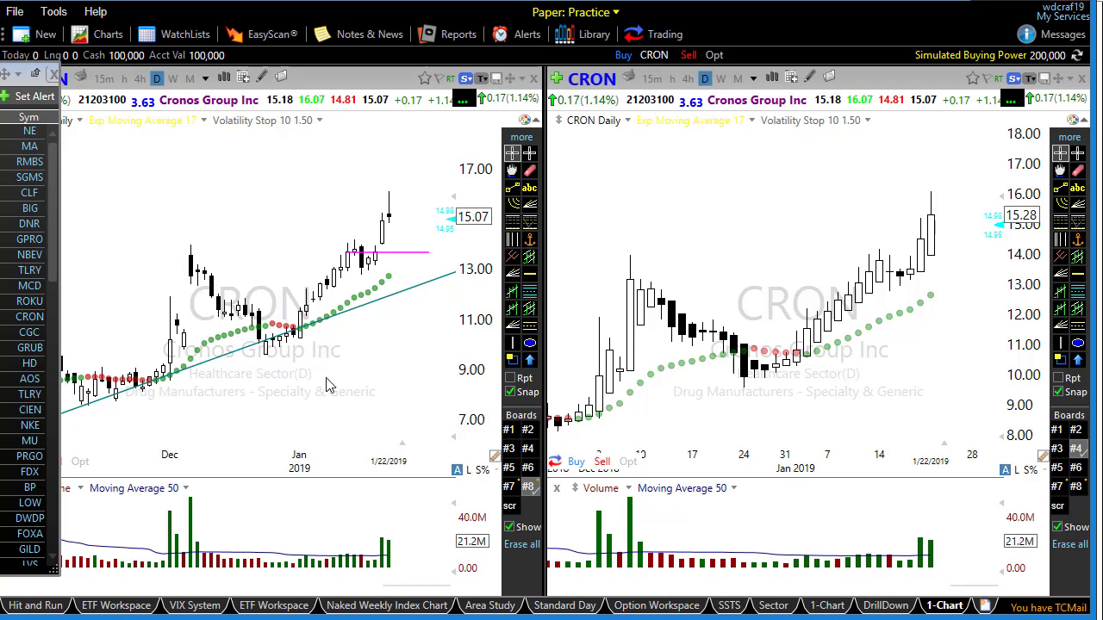
left_click(139, 79)
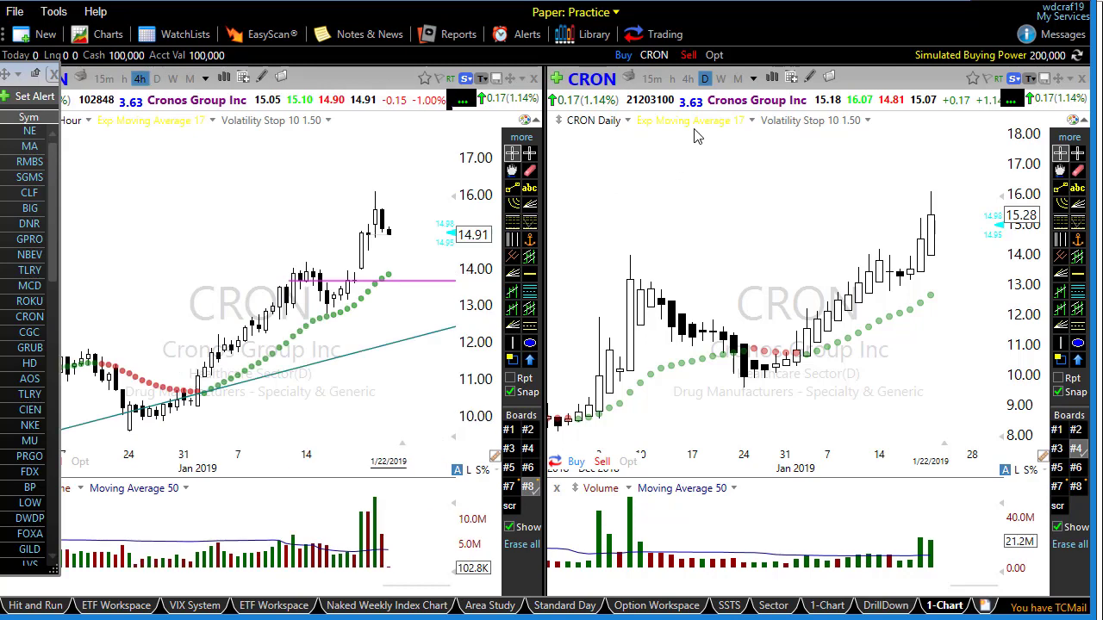
left_click(687, 78)
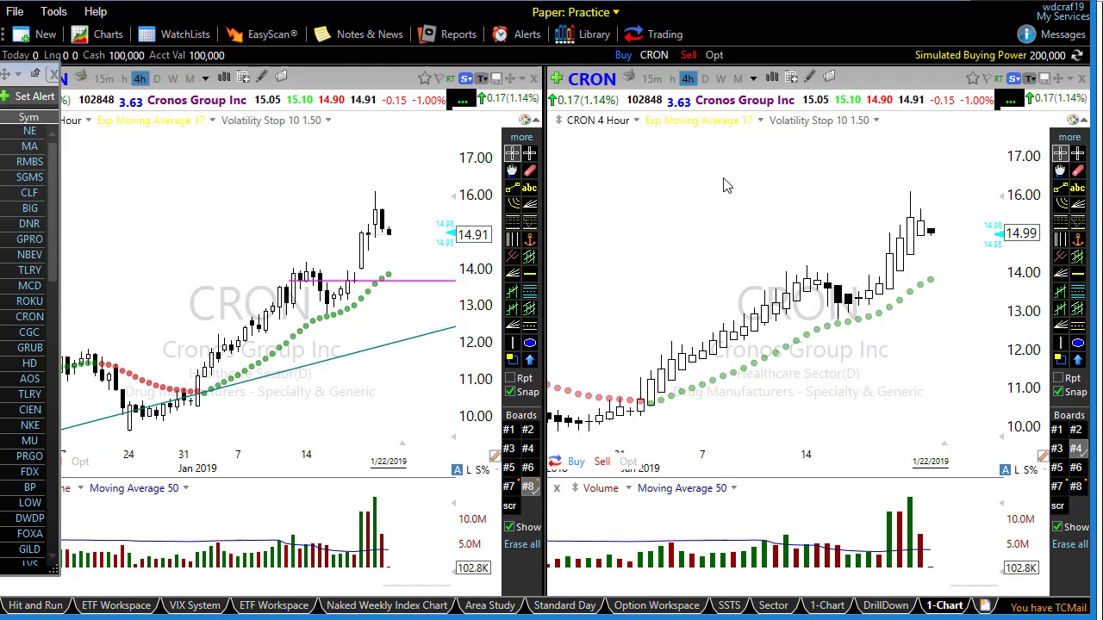
- Switch both CRON charts to hourly and examine the latest pullback against the magenta level and the Volatility Stop
left_click(125, 79)
left_click(673, 79)
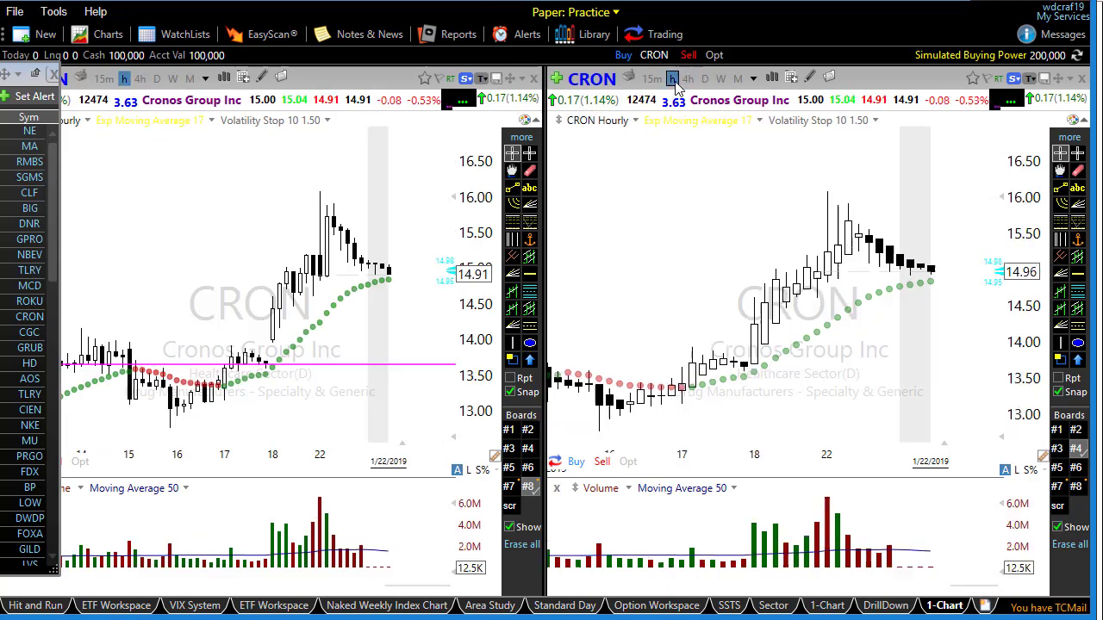
scroll(337, 396, "down", 3)
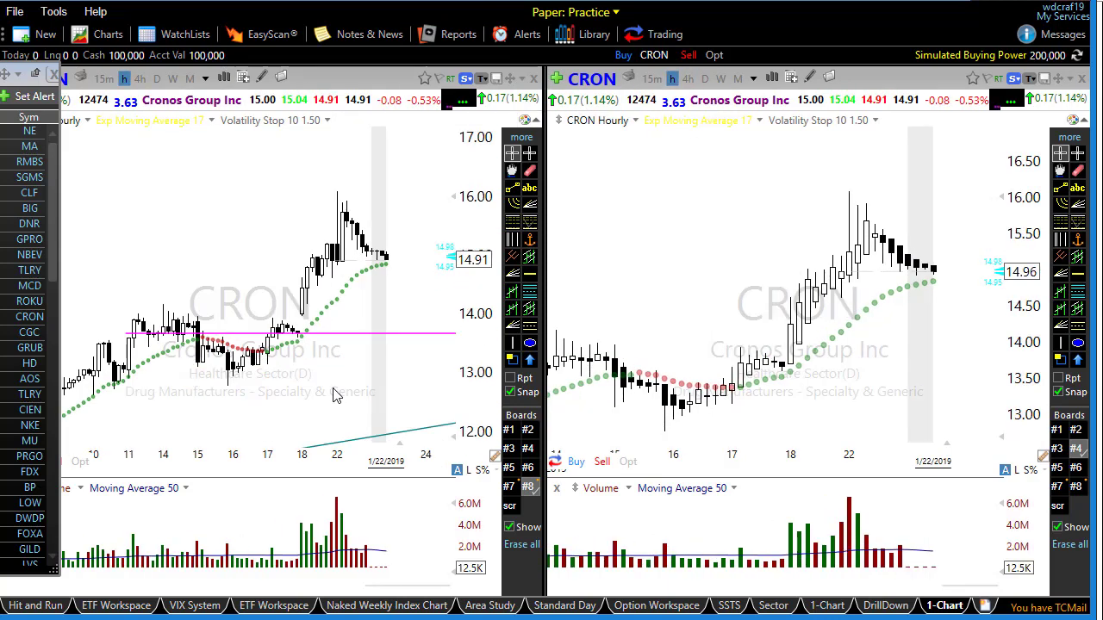
scroll(860, 389, "down", 1)
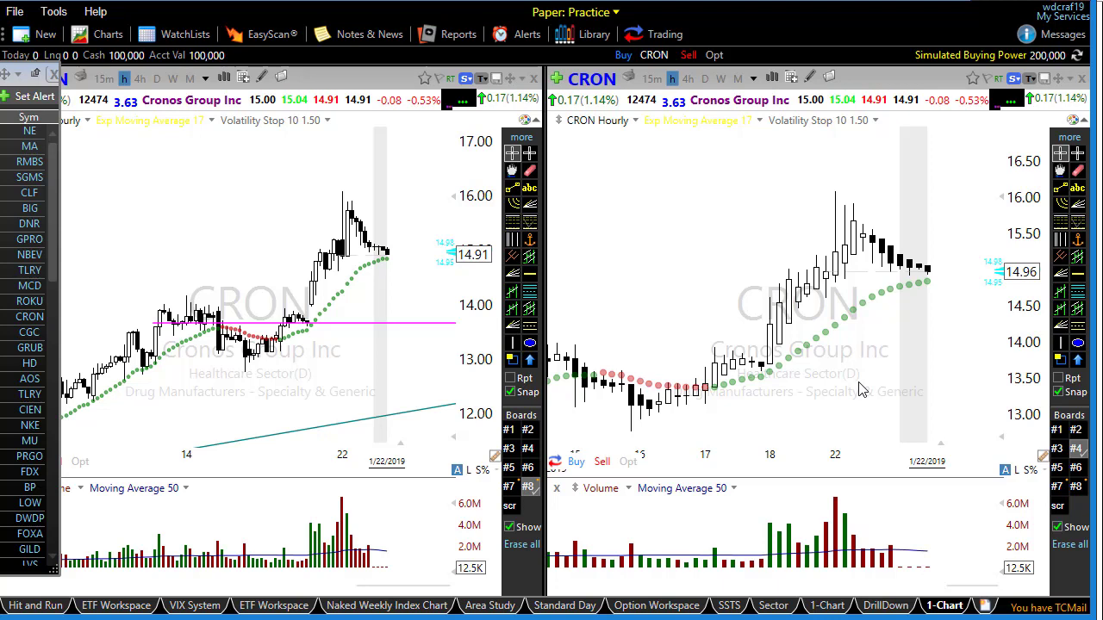
scroll(281, 365, "up", 2)
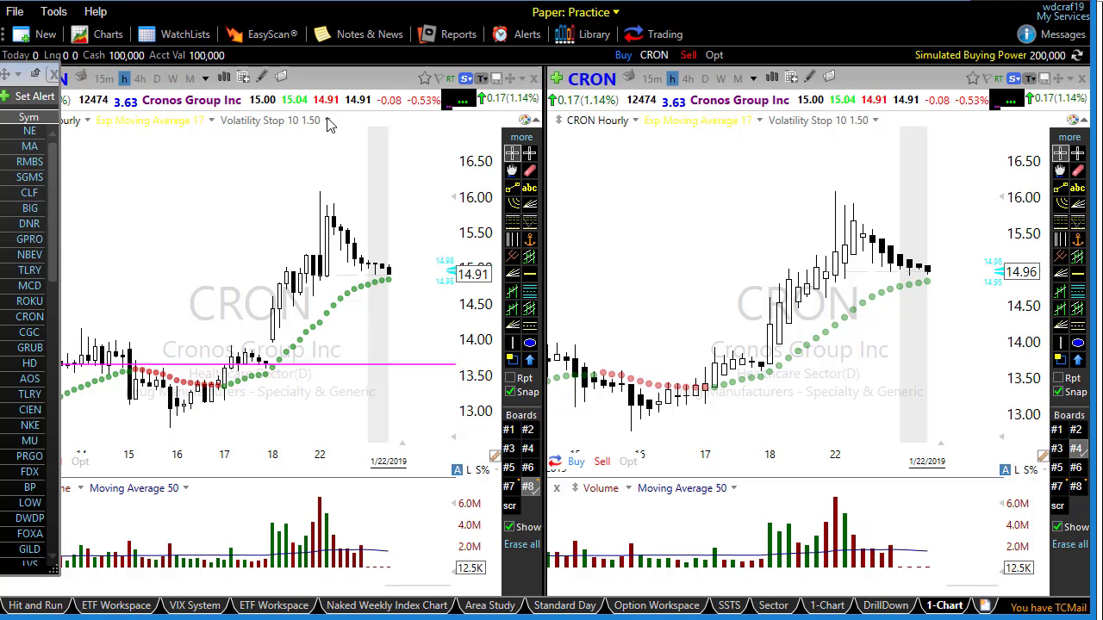
scroll(361, 326, "down", 1)
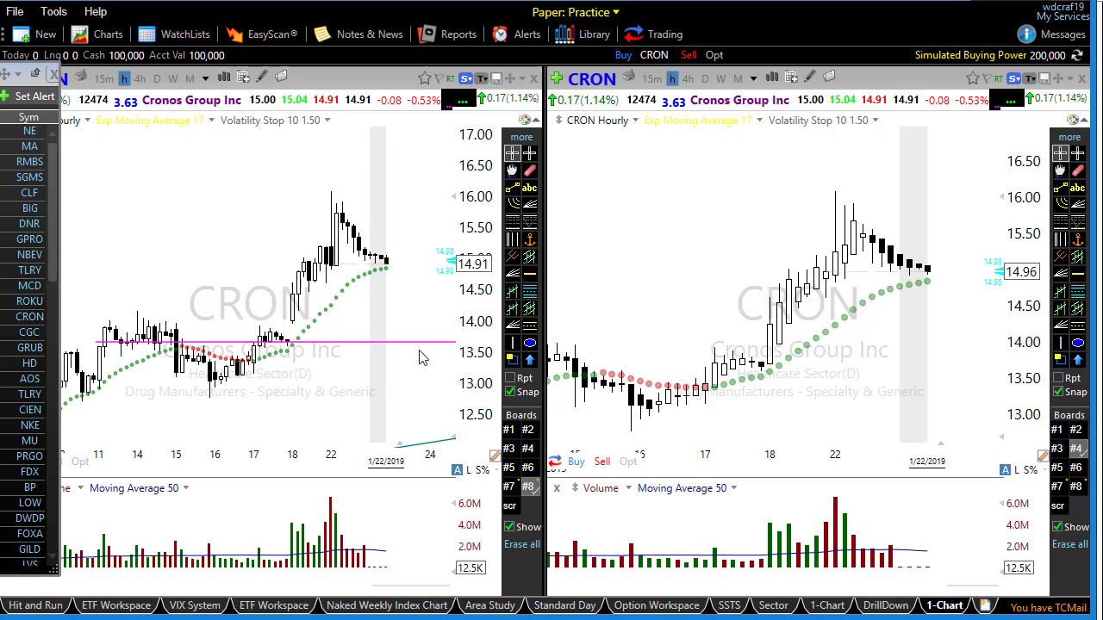
scroll(358, 331, "up", 1)
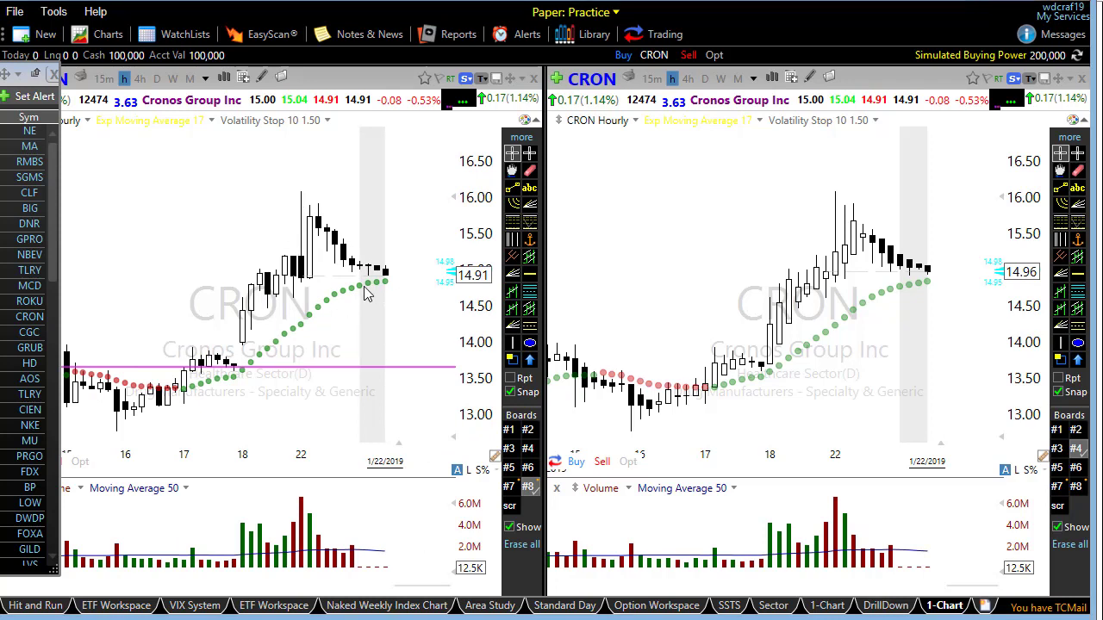
- Mark the latest hourly candles on the CRON chart with the magenta level, and return both charts to daily
left_click_drag(336, 265, 450, 263)
left_click_drag(393, 255, 402, 286)
left_click(156, 79)
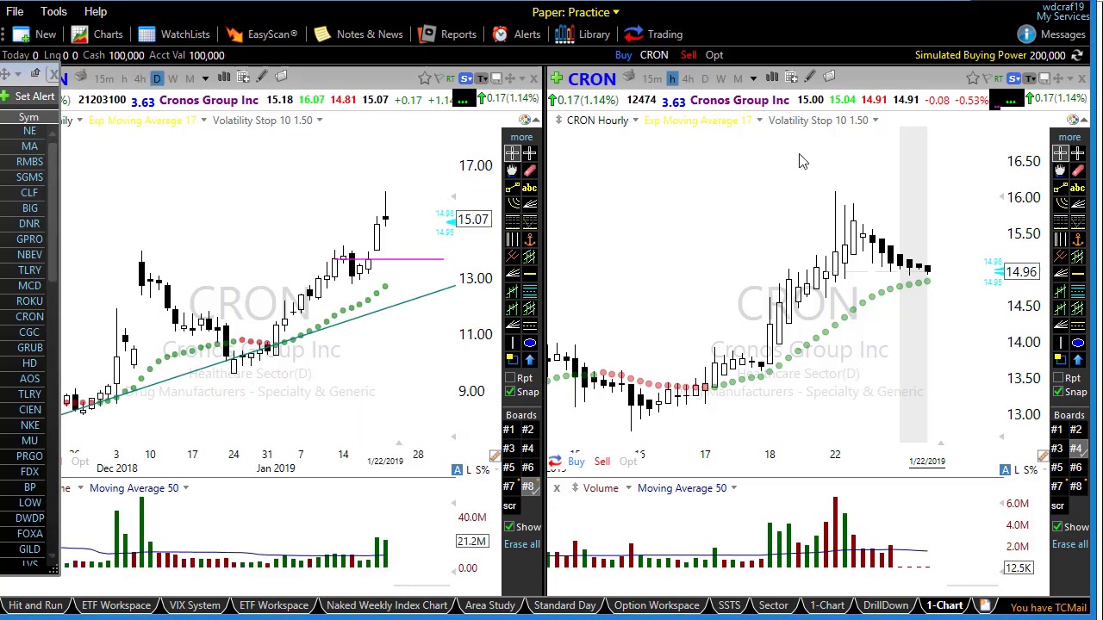
left_click(705, 83)
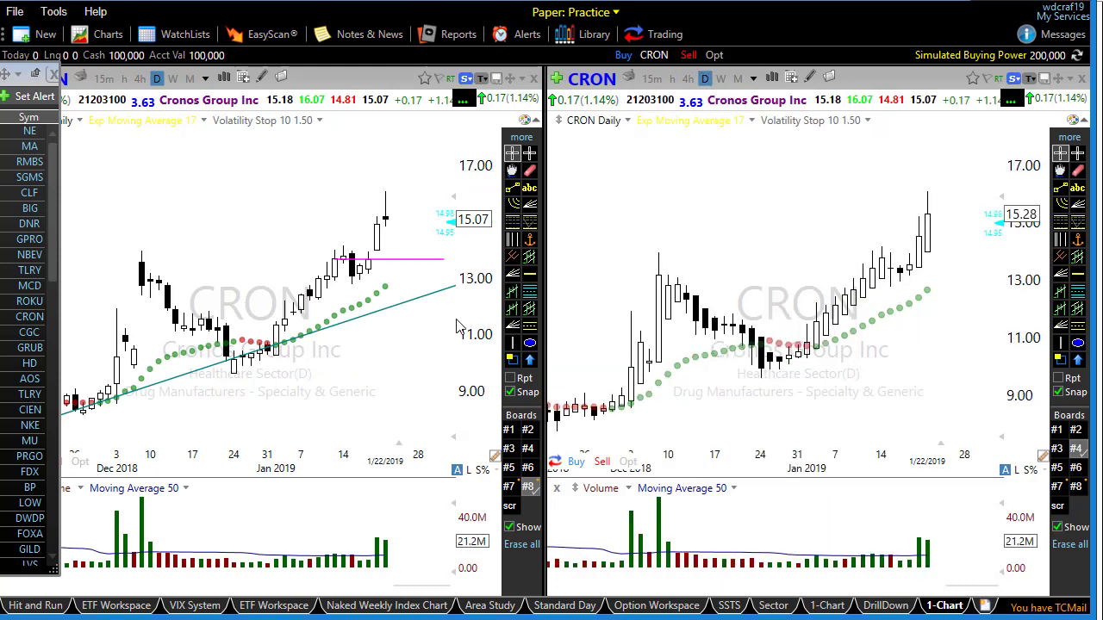
- Load SQ on both daily charts and examine the decline and January reversal against the magenta level and Volatility Stop
scroll(301, 401, "down", 2)
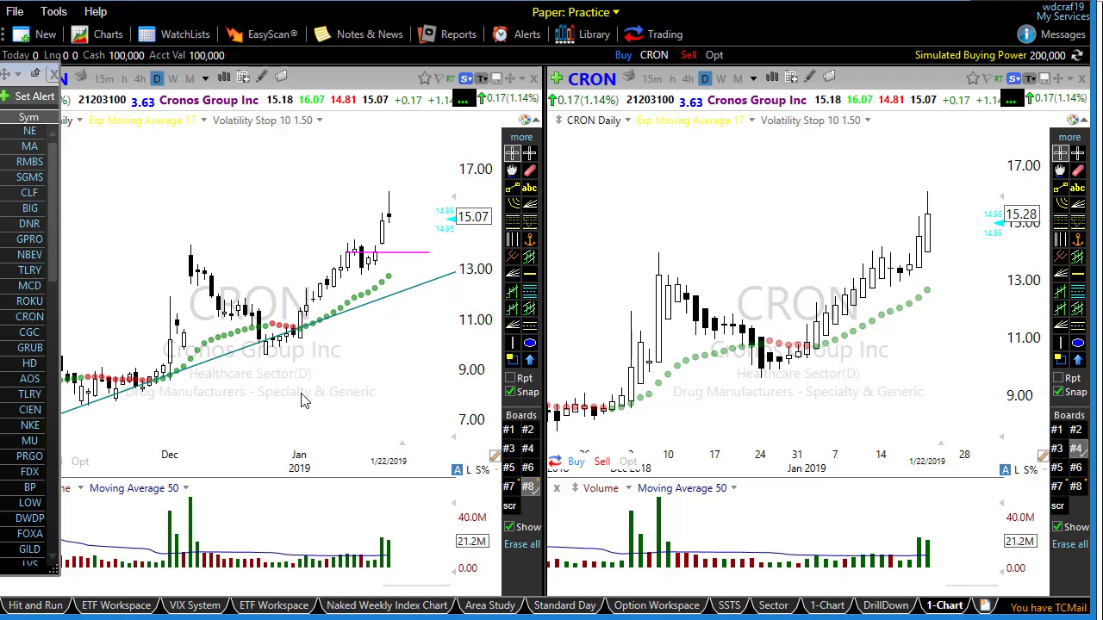
type("SQ")
key("Return")
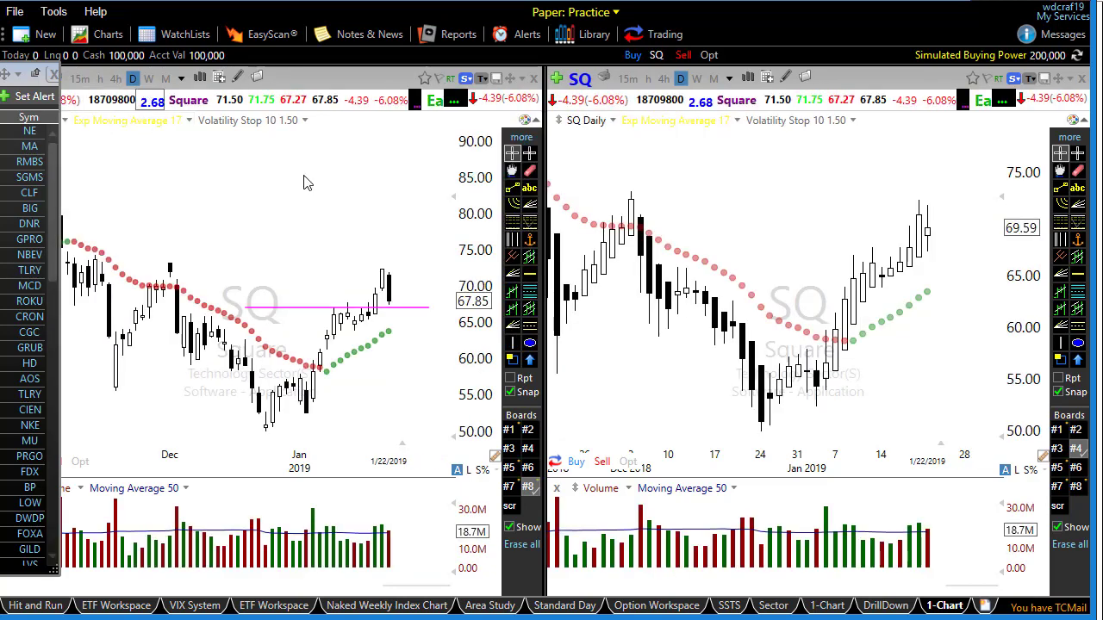
scroll(767, 308, "down", 3)
scroll(322, 365, "down", 3)
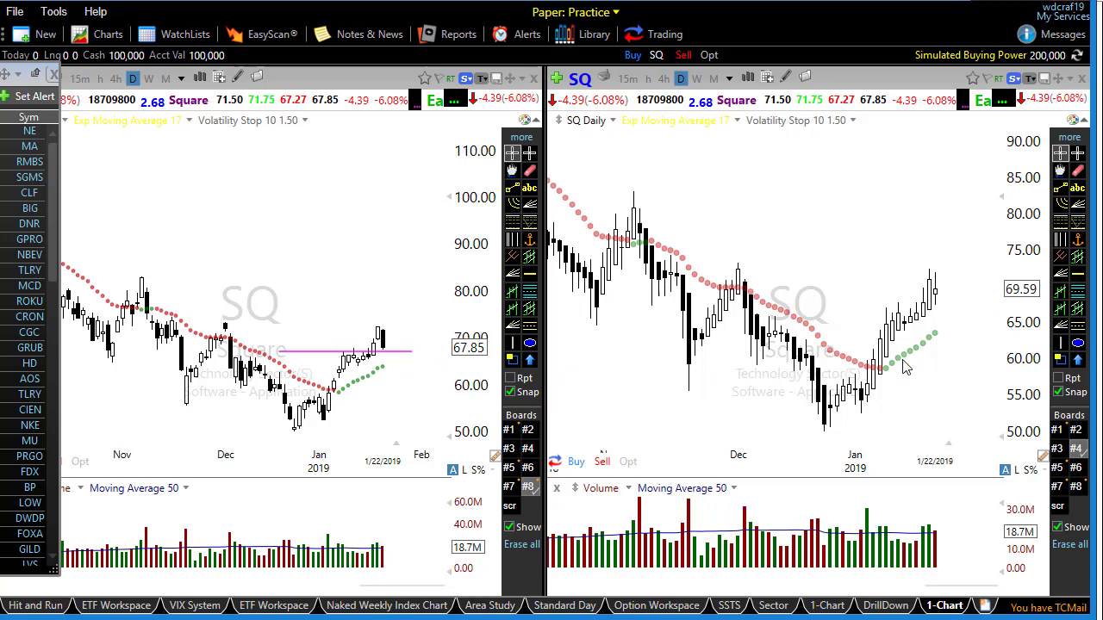
scroll(360, 383, "up", 3)
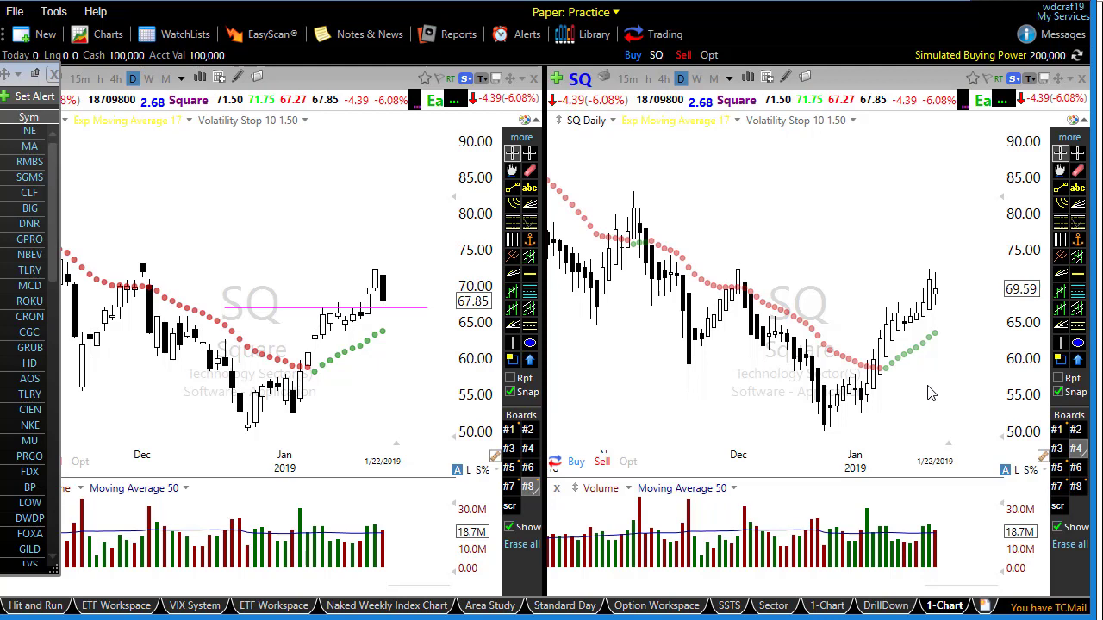
left_click(243, 310)
scroll(272, 349, "up", 2)
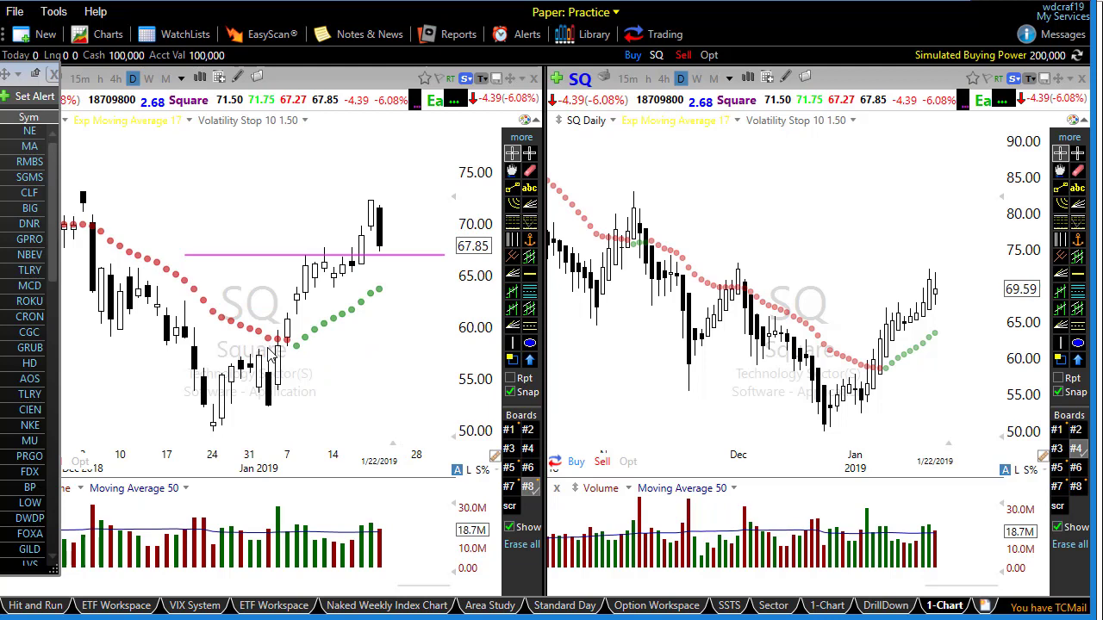
- Load EBAY on both daily charts and examine the gap above the magenta level and the Volatility Stop
type("ebay")
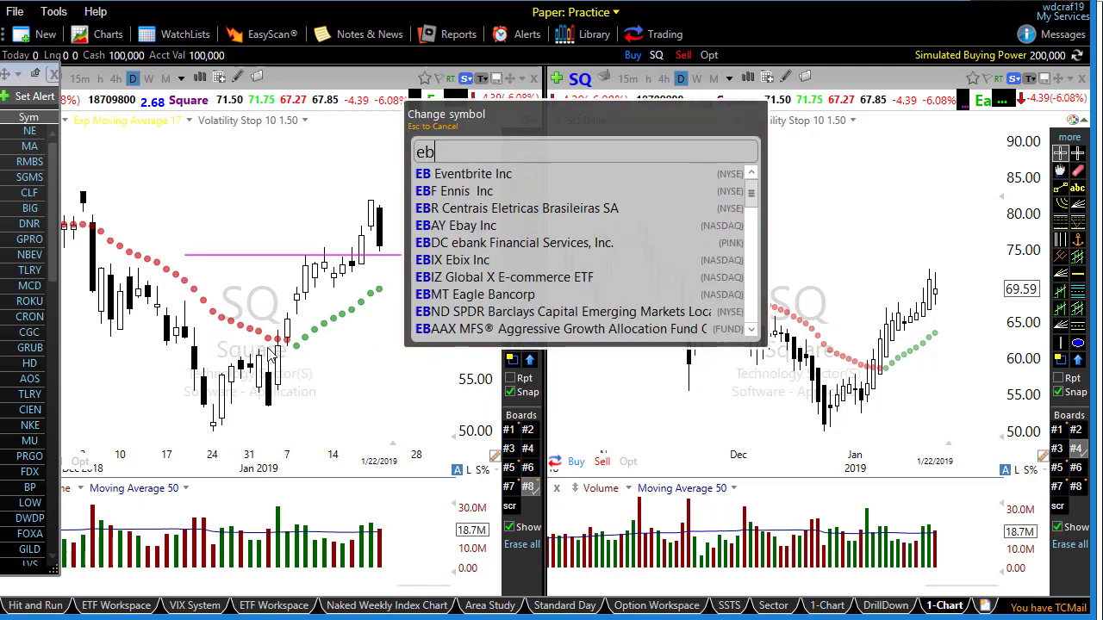
key("Return")
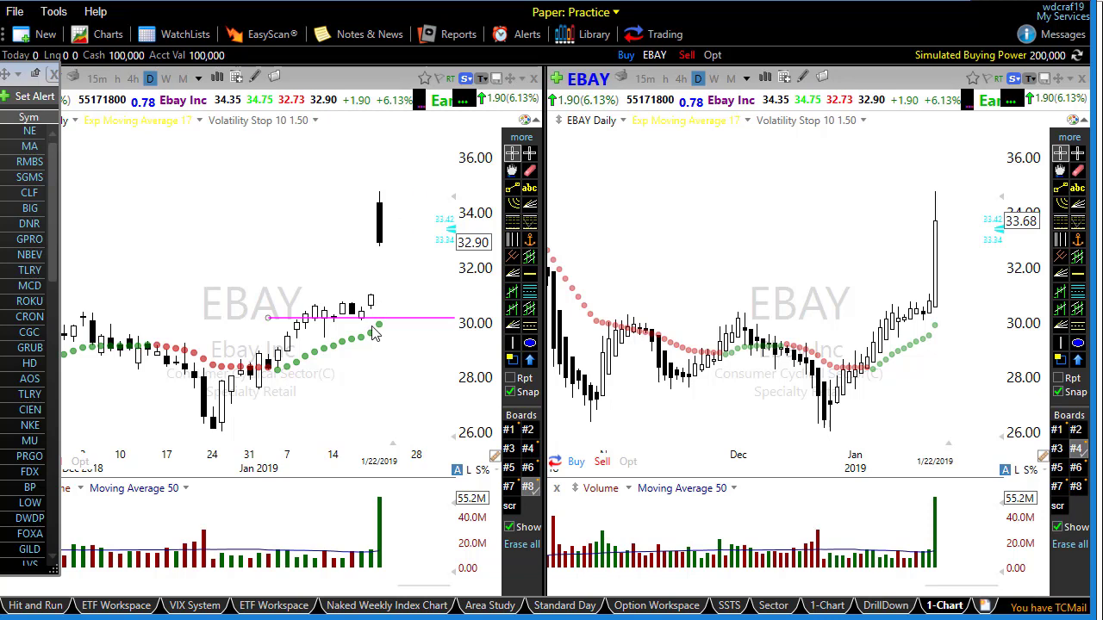
mouse_move(383, 308)
- Load DNR from the alert list and mark the latest candle around the Volatility Stop on the magenta-level chart
left_click(30, 223)
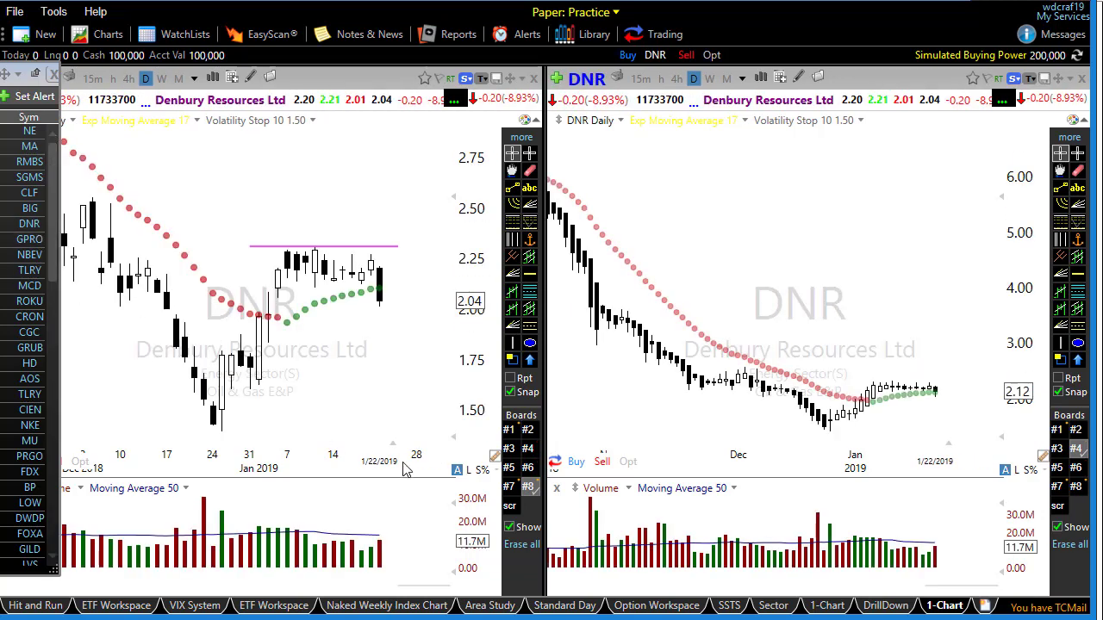
scroll(411, 469, "down", 2)
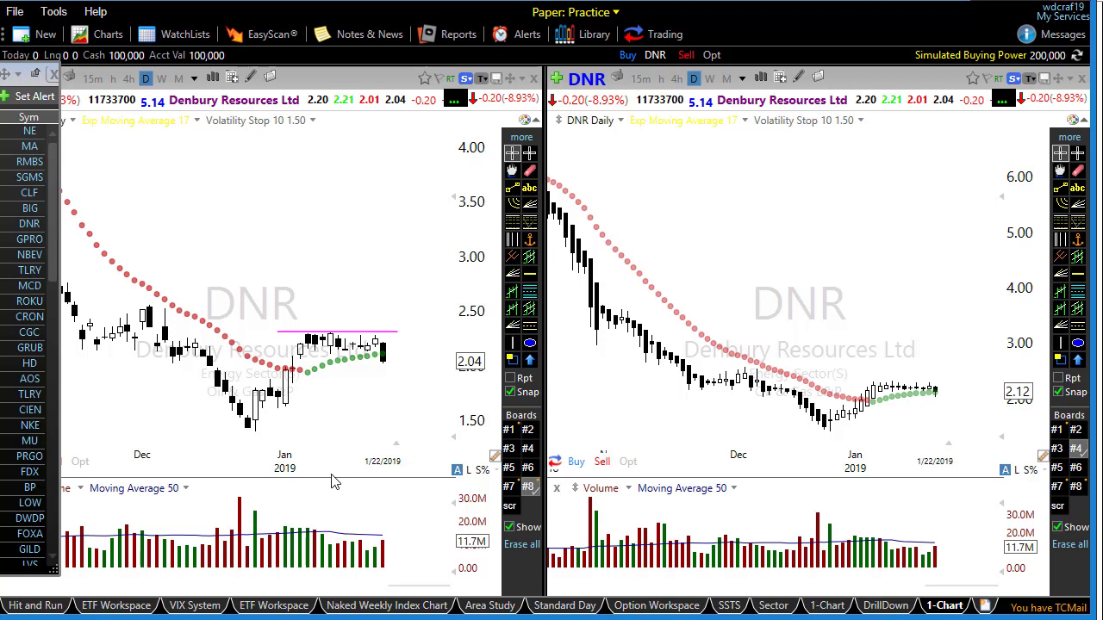
scroll(335, 482, "up", 10)
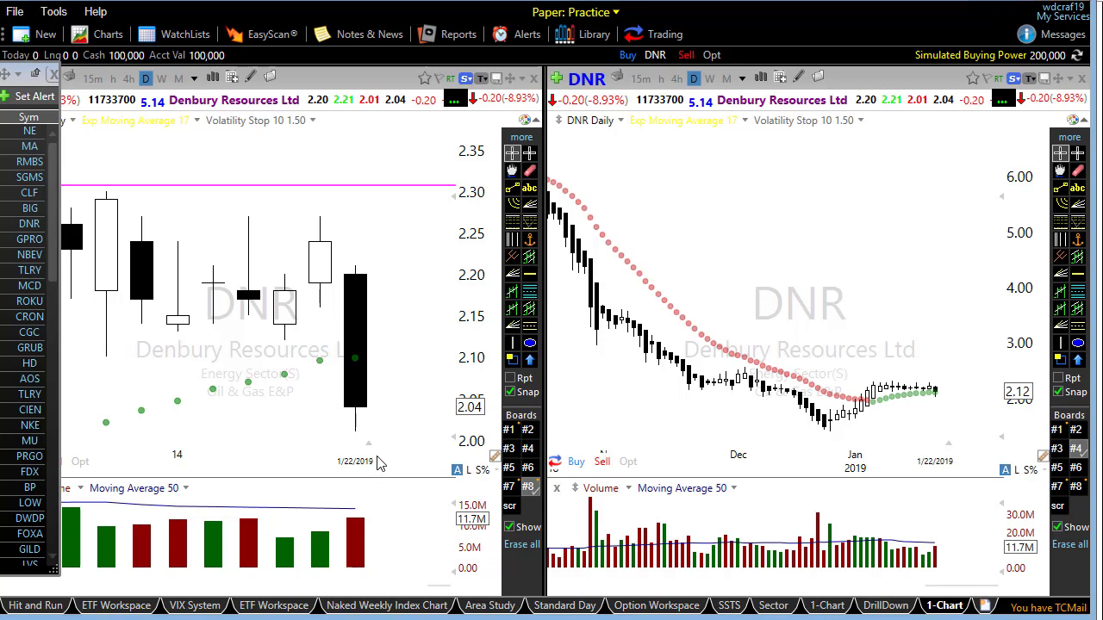
left_click_drag(290, 322, 345, 360)
- On the DNR chart without the magenta level, draw red arrows at the October breakdown and along successive levels of the decline
scroll(293, 419, "down", 3)
scroll(293, 419, "down", 3)
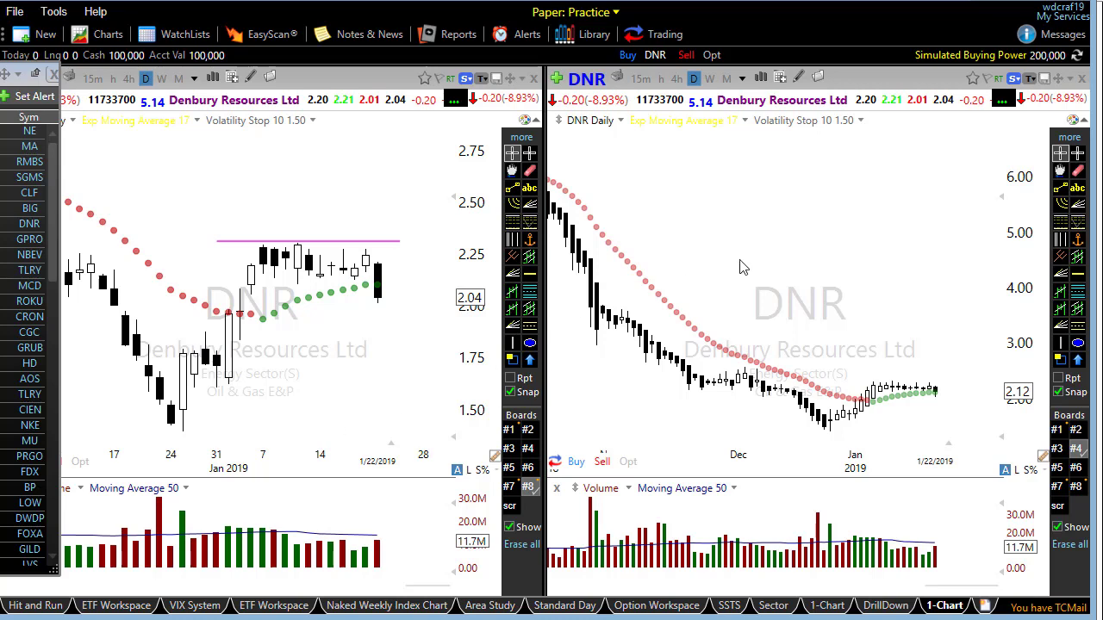
scroll(646, 405, "down", 2)
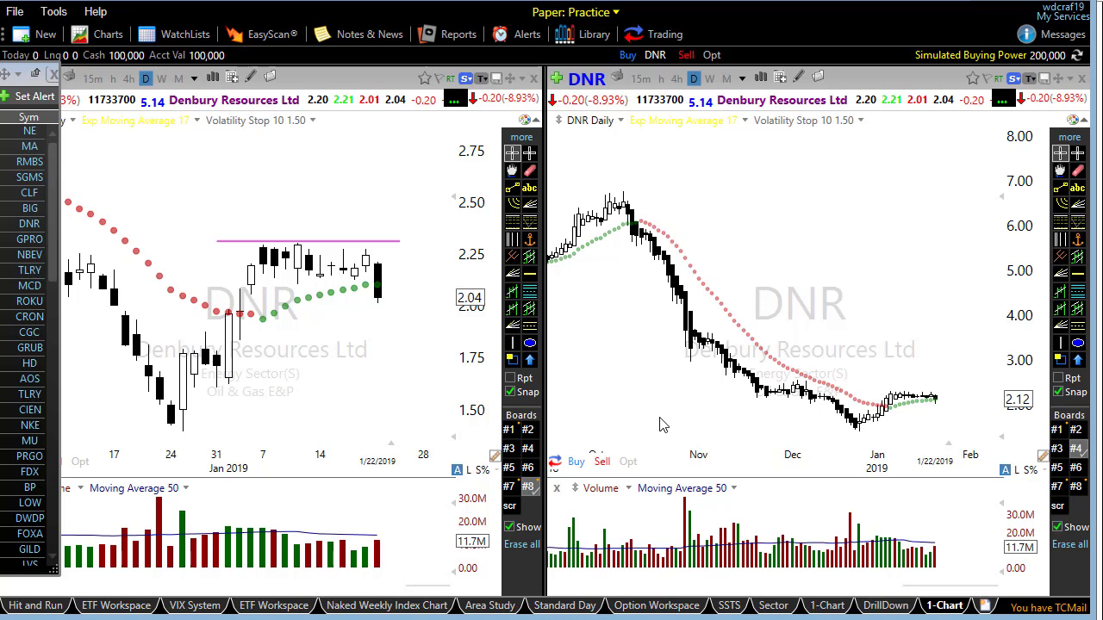
scroll(314, 339, "down", 5)
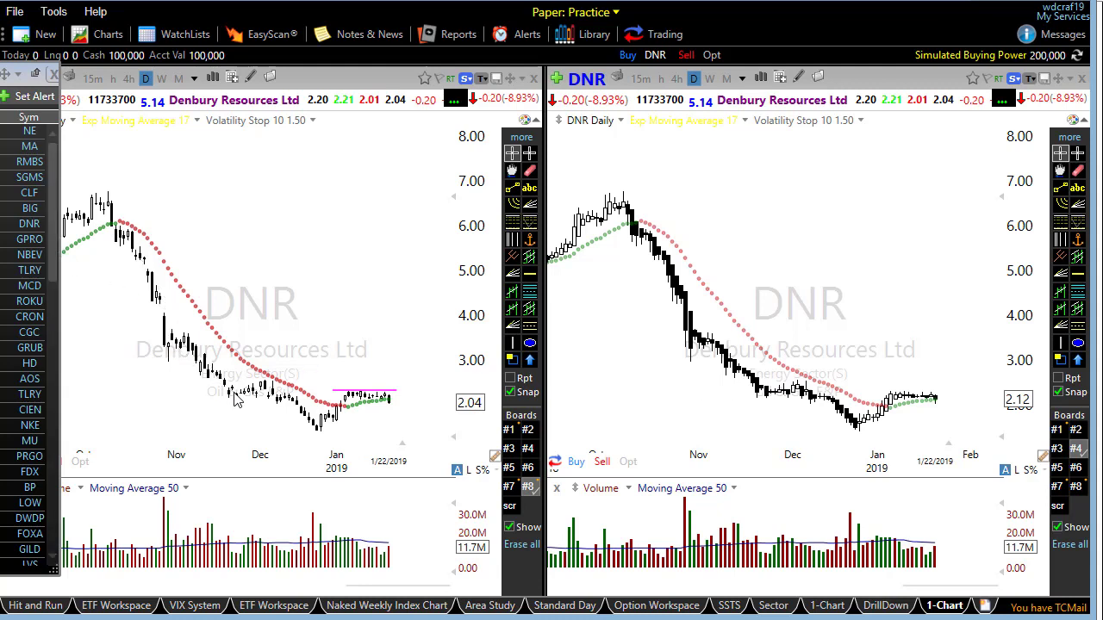
left_click(681, 211)
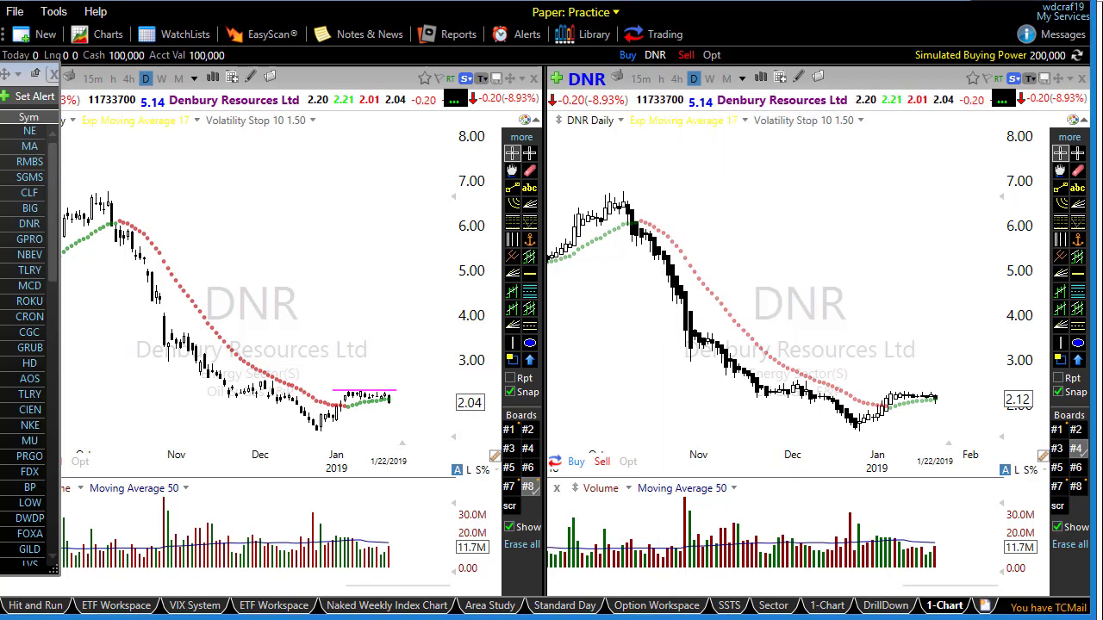
left_click_drag(628, 245, 760, 251)
left_click_drag(695, 184, 662, 237)
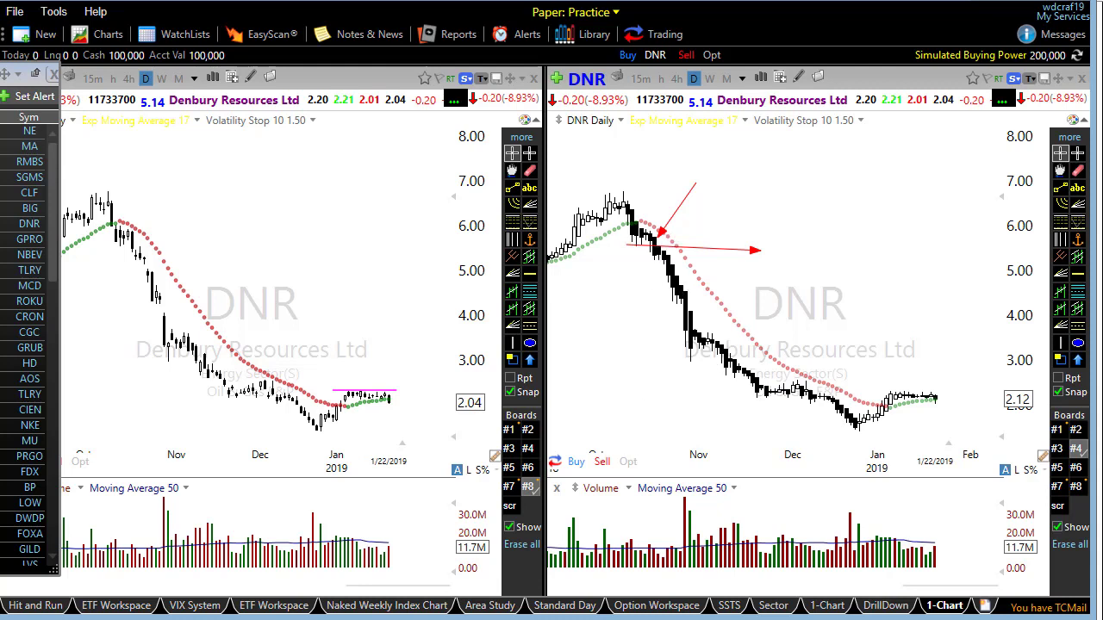
left_click_drag(647, 290, 739, 291)
left_click_drag(661, 336, 751, 344)
- Clear the DNR arrows and compare the January base under the magenta level with the preceding daily decline
scroll(275, 455, "up", 3)
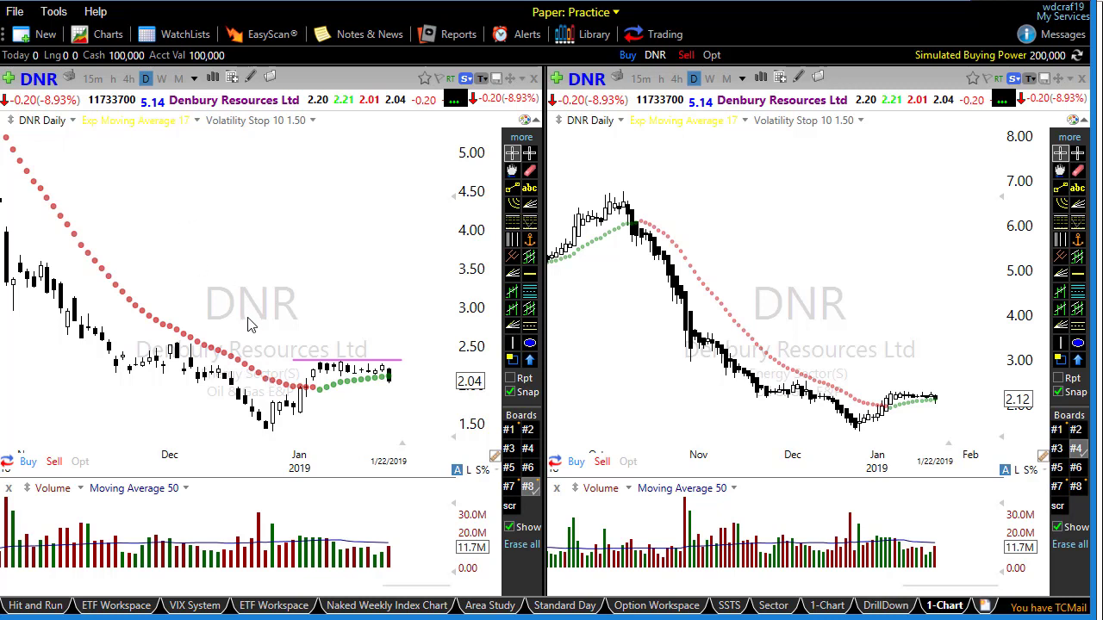
scroll(254, 336, "down", 2)
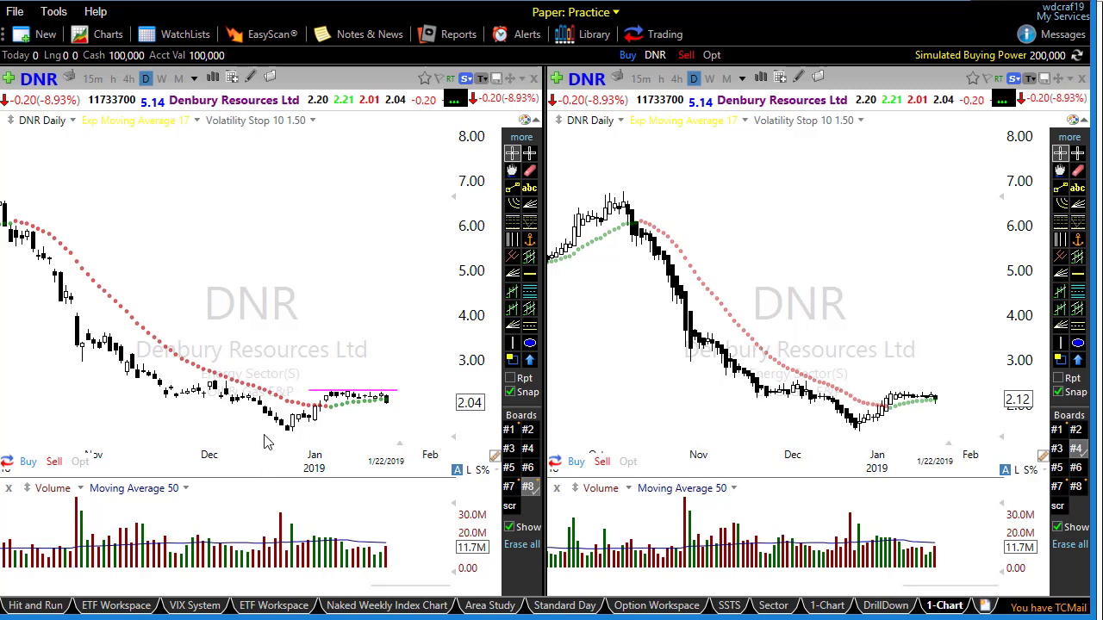
scroll(278, 431, "up", 2)
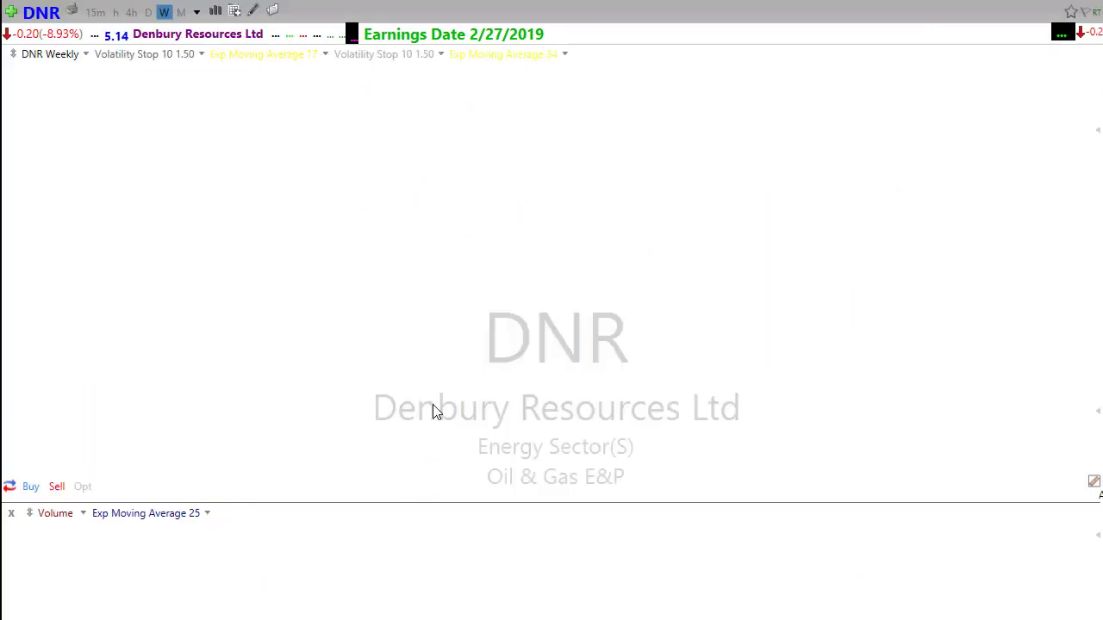
- Change the symbol of the full-width weekly chart to MSFT
type("msat")
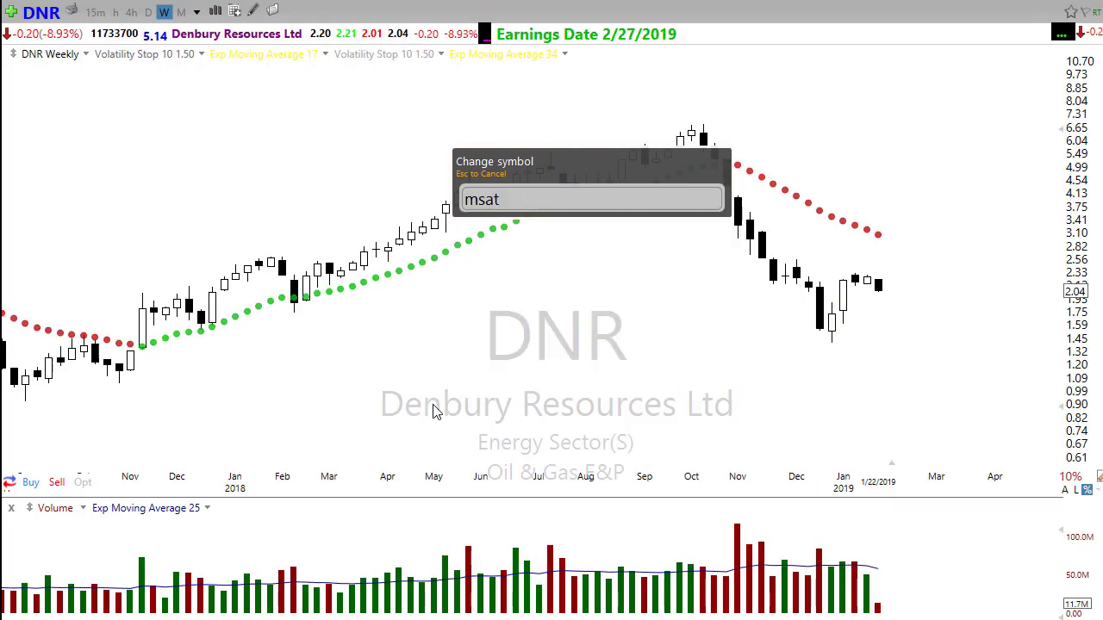
key("BackSpace")
key("BackSpace")
type("ft")
key("Return")
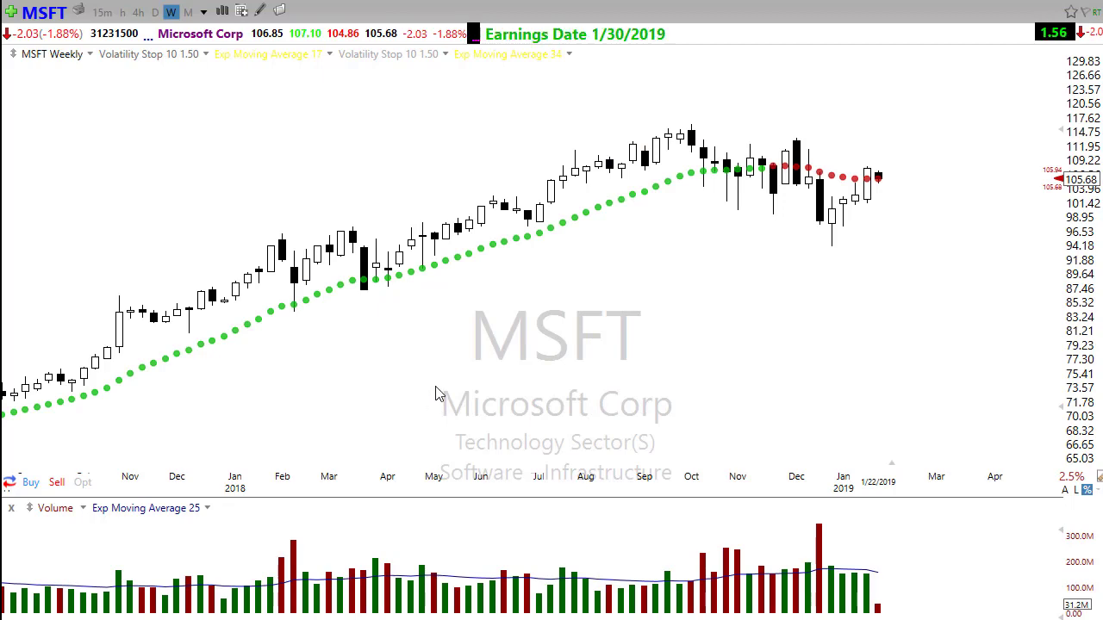
- On the weekly MSFT chart, draw red arrows across the 2016 base, along its consolidation and at the breakout, extending the level rightward
scroll(366, 315, "down", 2)
scroll(561, 346, "down", 2)
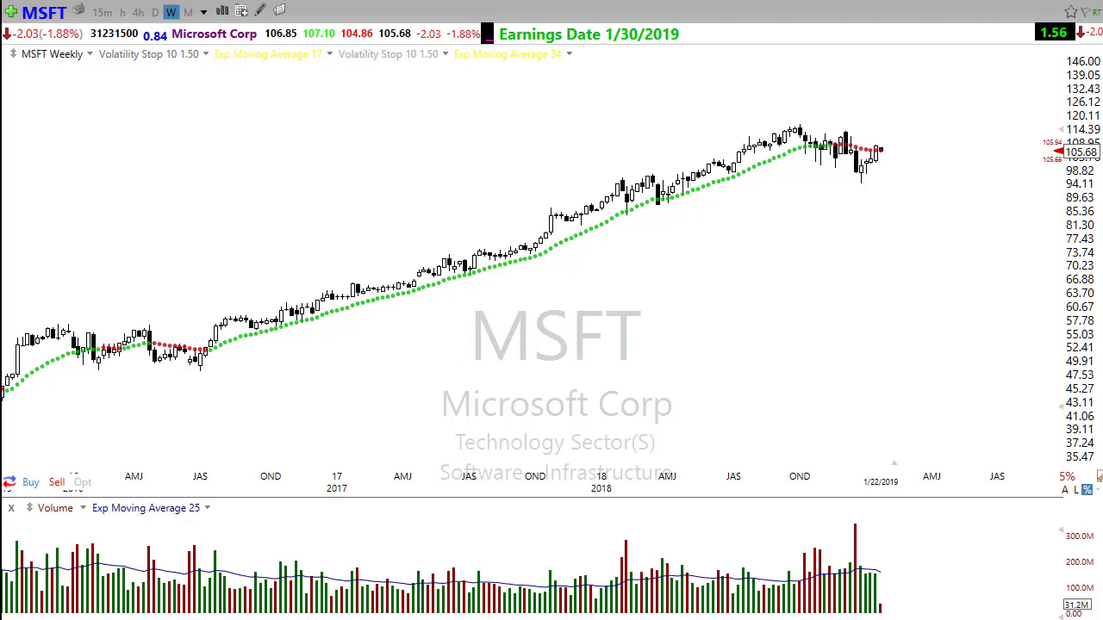
mouse_move(49, 320)
left_mouse_down()
mouse_move(278, 370)
mouse_move(274, 352)
left_mouse_up()
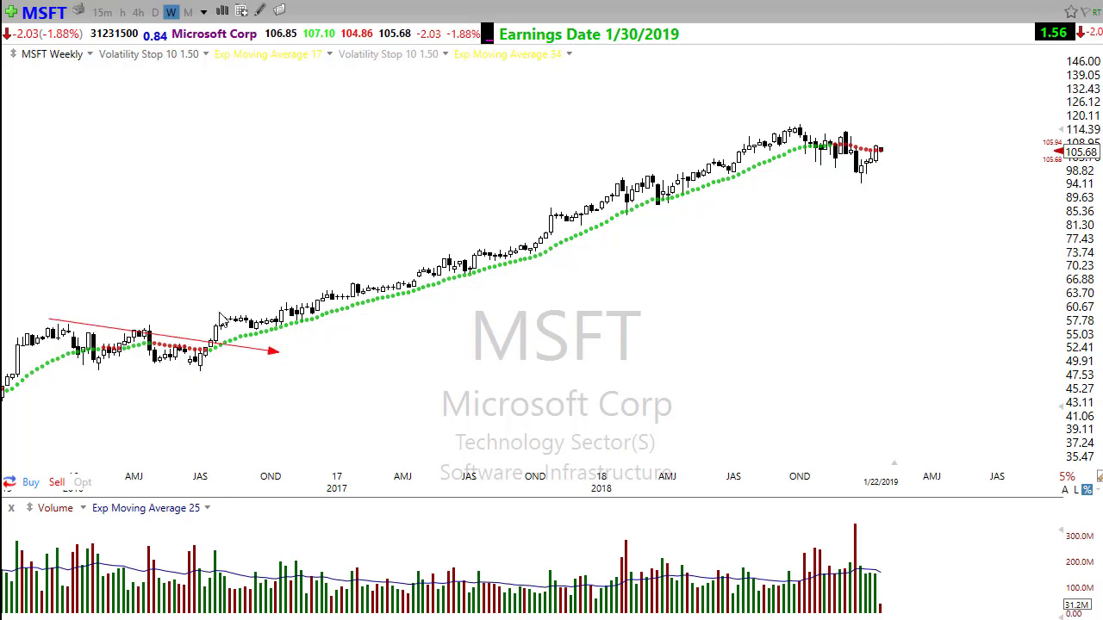
left_click_drag(222, 320, 283, 323)
left_click_drag(328, 400, 287, 331)
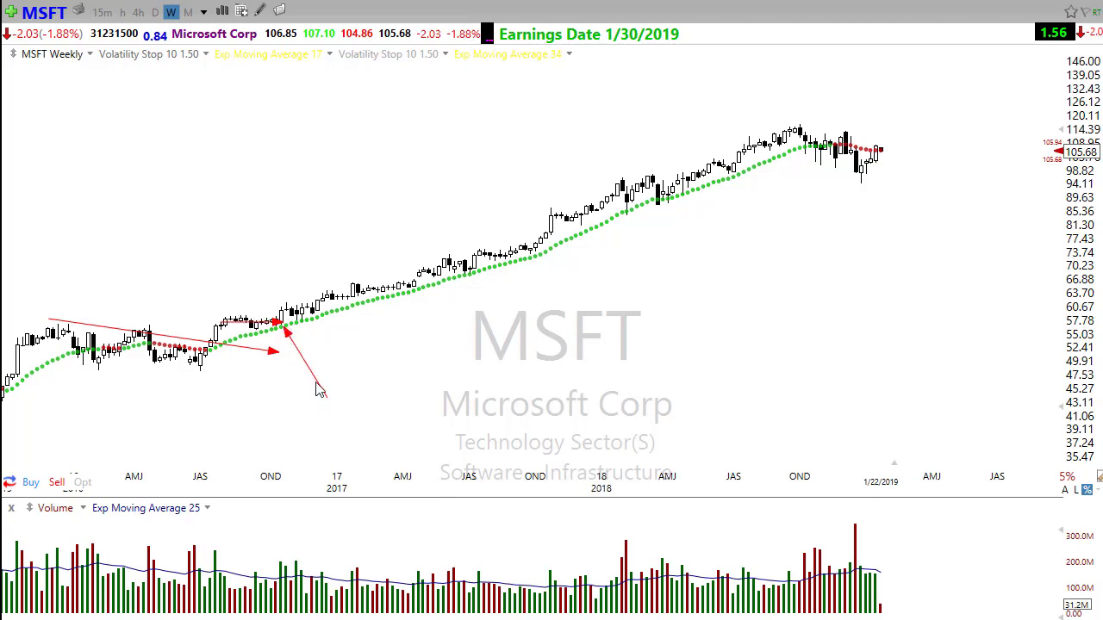
mouse_move(214, 326)
left_mouse_down()
mouse_move(853, 312)
mouse_move(1082, 343)
mouse_move(1084, 323)
left_mouse_up()
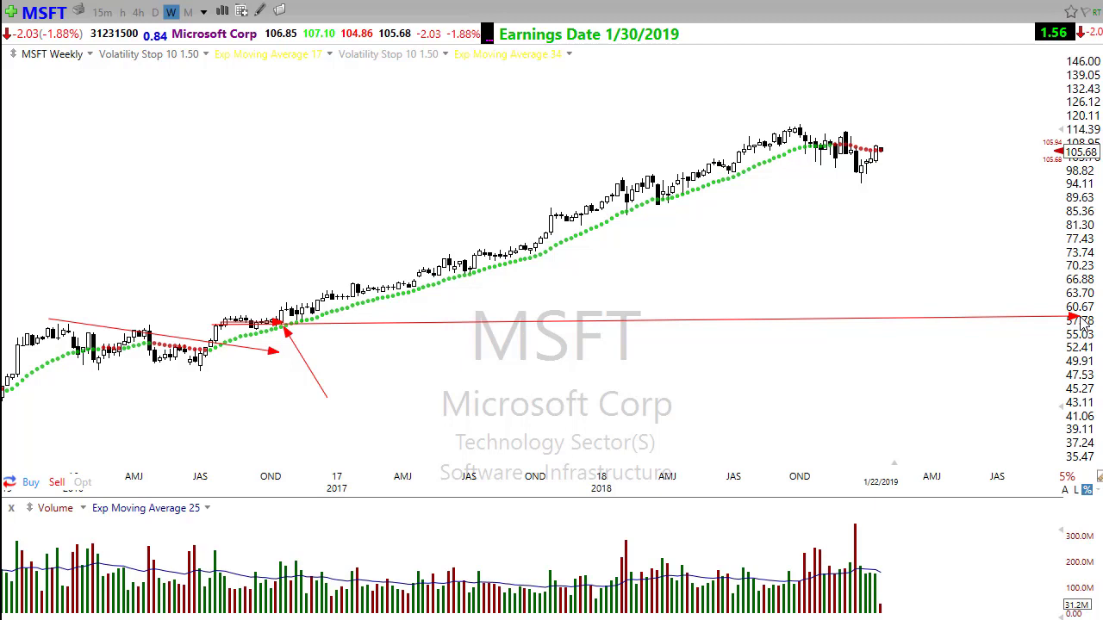
- Draw red arrows along MSFT's 2016–2018 weekly advance and outward from its high, and clear all the arrows
mouse_move(292, 334)
left_mouse_down()
mouse_move(789, 147)
mouse_move(1071, 135)
left_mouse_up()
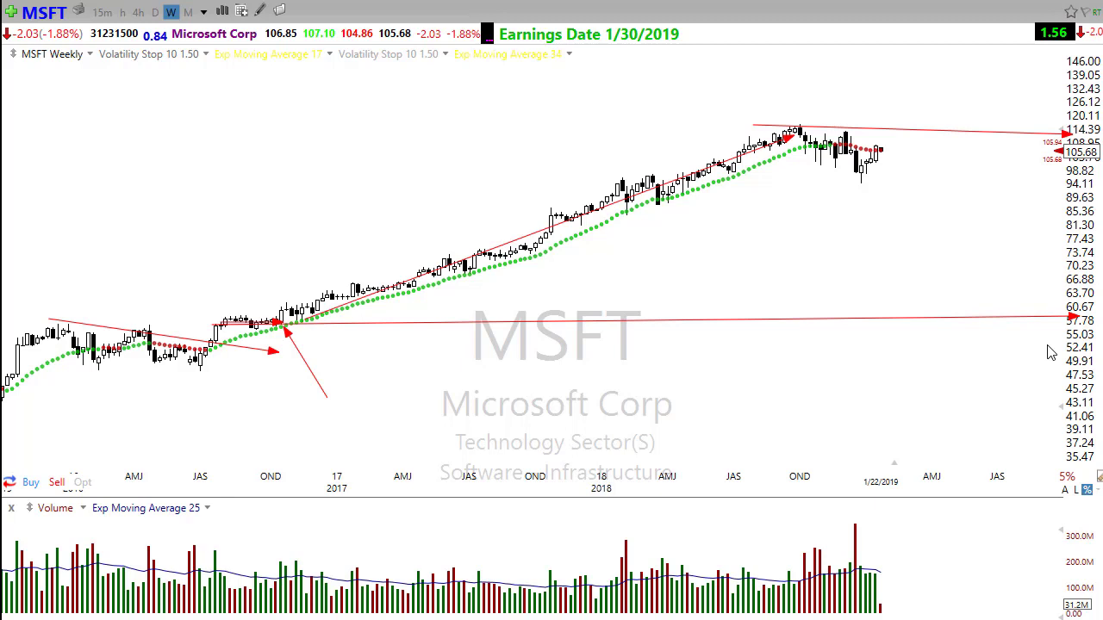
key("Delete")
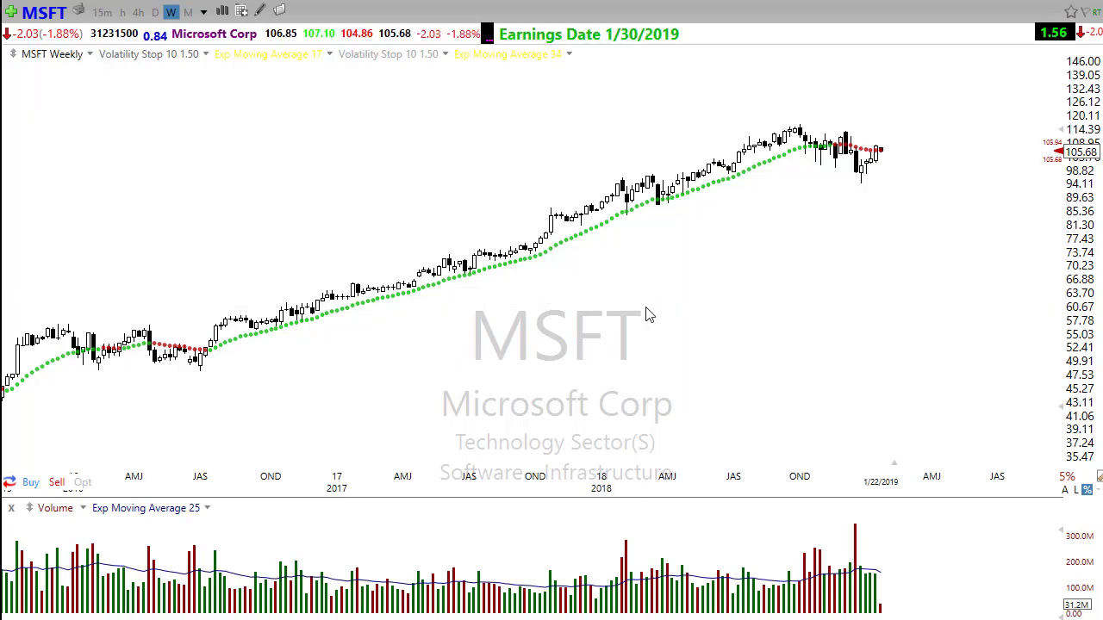
- Switch the weekly chart from MSFT to SQ and adjust the time range to show its advance since 2016
key("space")
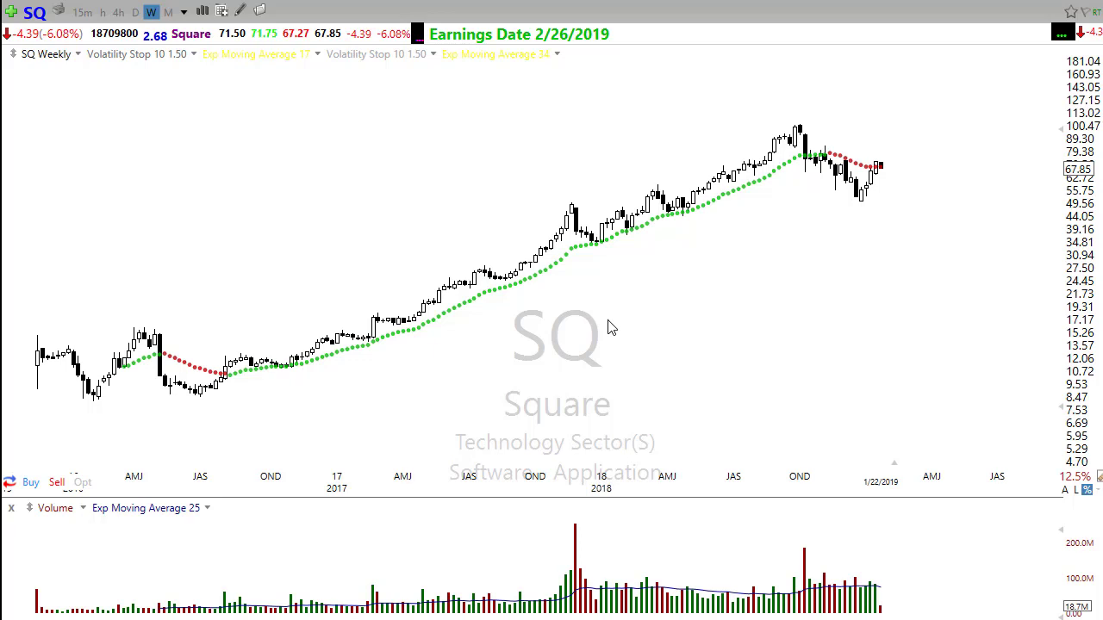
scroll(610, 326, "up", 2)
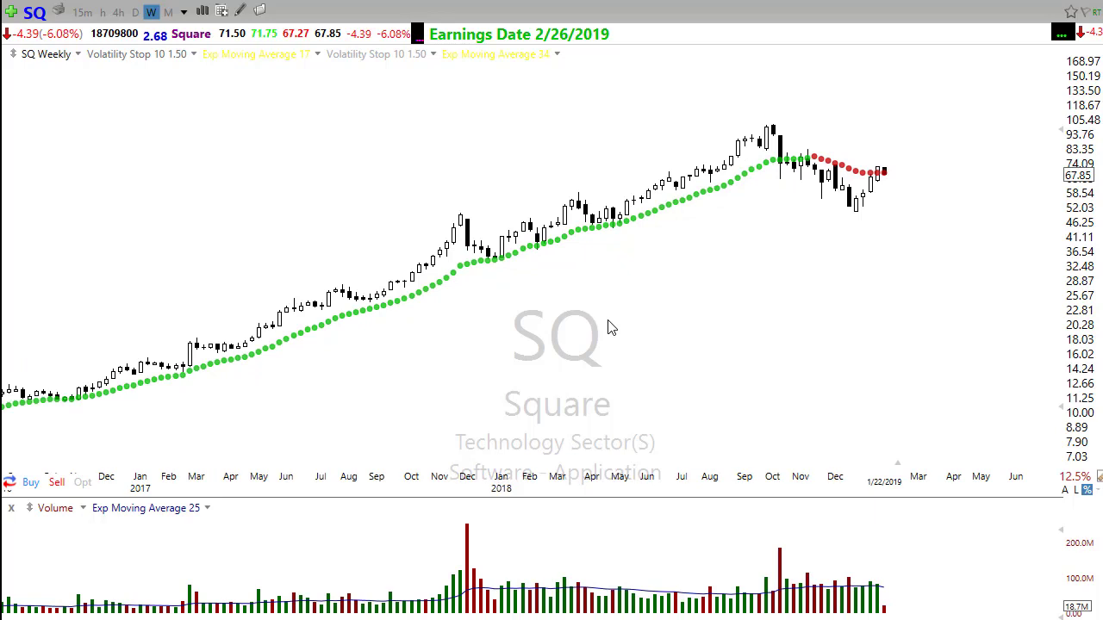
scroll(609, 326, "down", 2)
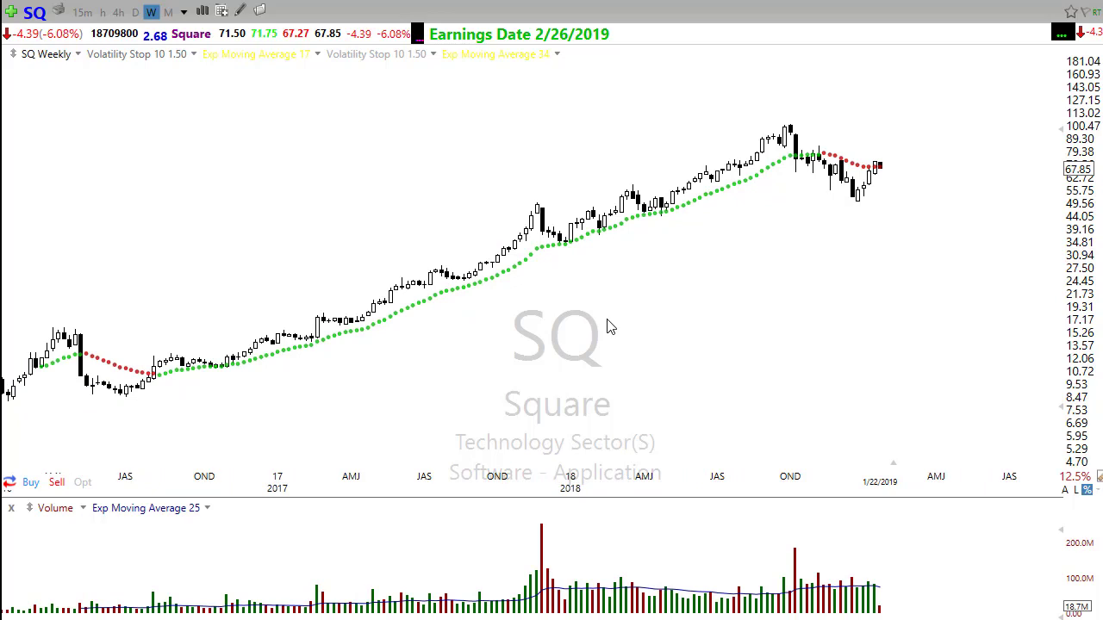
- Show the Exp Moving Average 17 on the weekly SQ chart by raising its plot opacity to the maximum
right_click(268, 58)
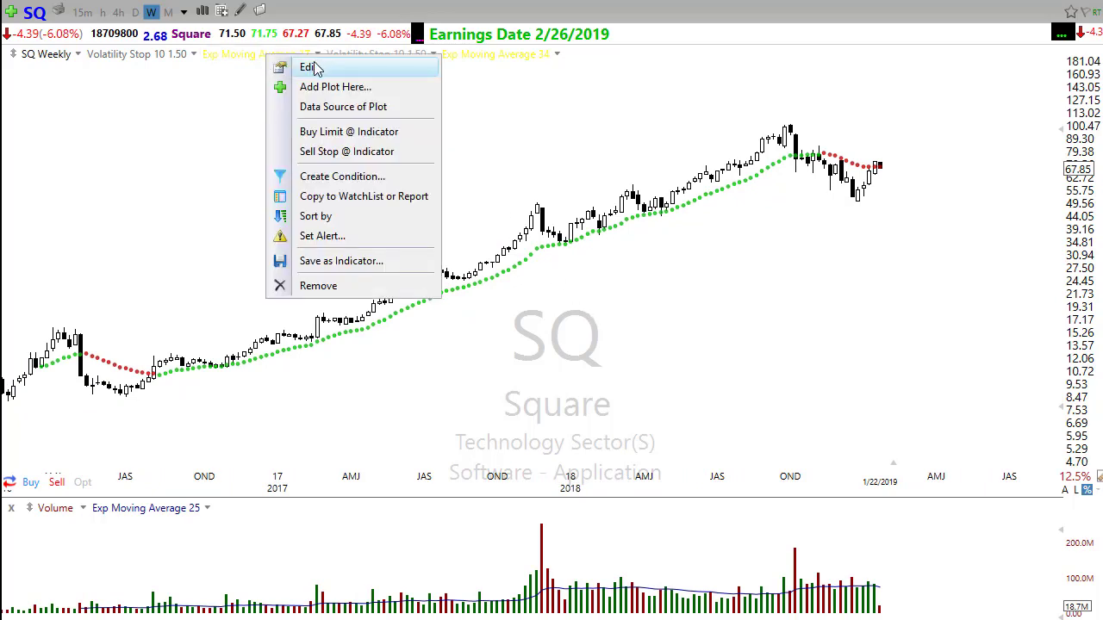
left_click(312, 69)
left_click_drag(313, 317, 407, 338)
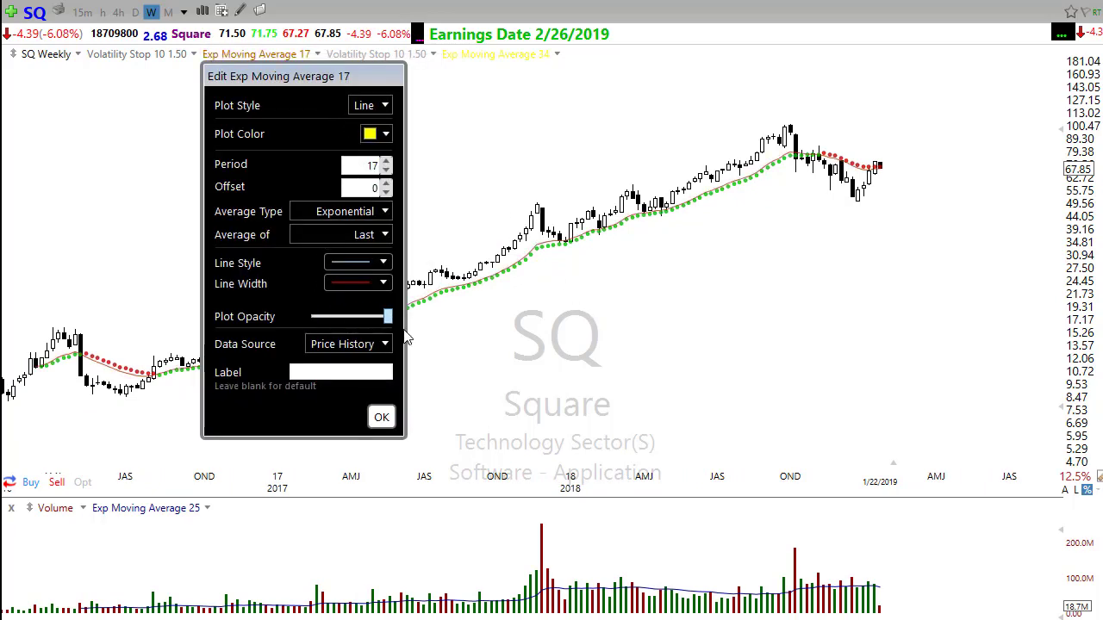
left_click(380, 418)
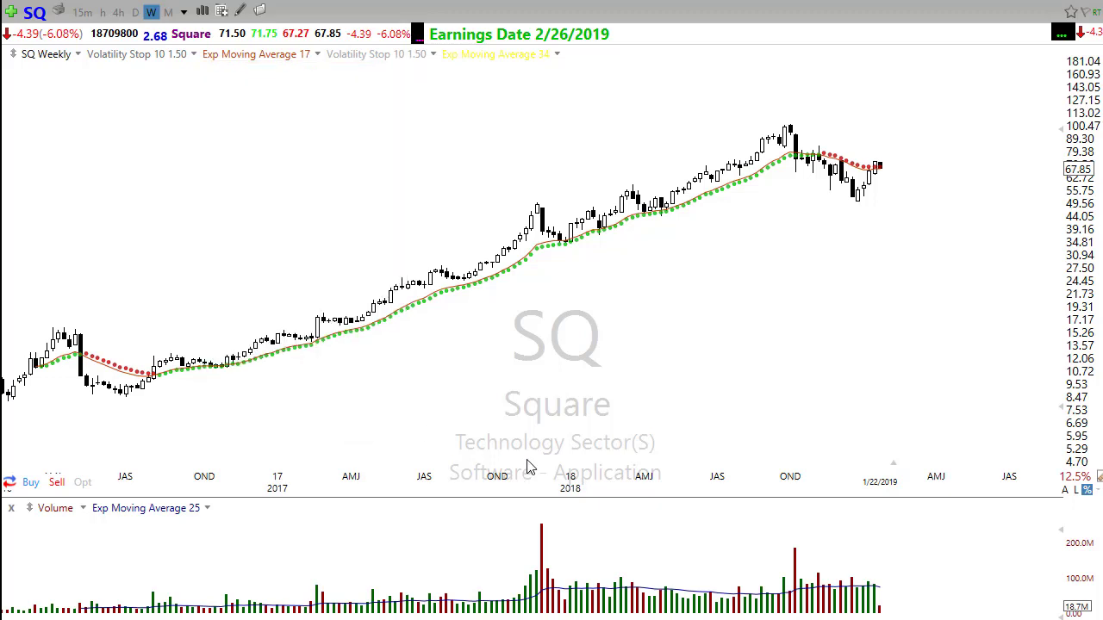
- Hide the Volatility Stop 10 1.50 based on Exp Moving Average 17 by reducing its plot opacity to the minimum
right_click(101, 59)
left_click(146, 74)
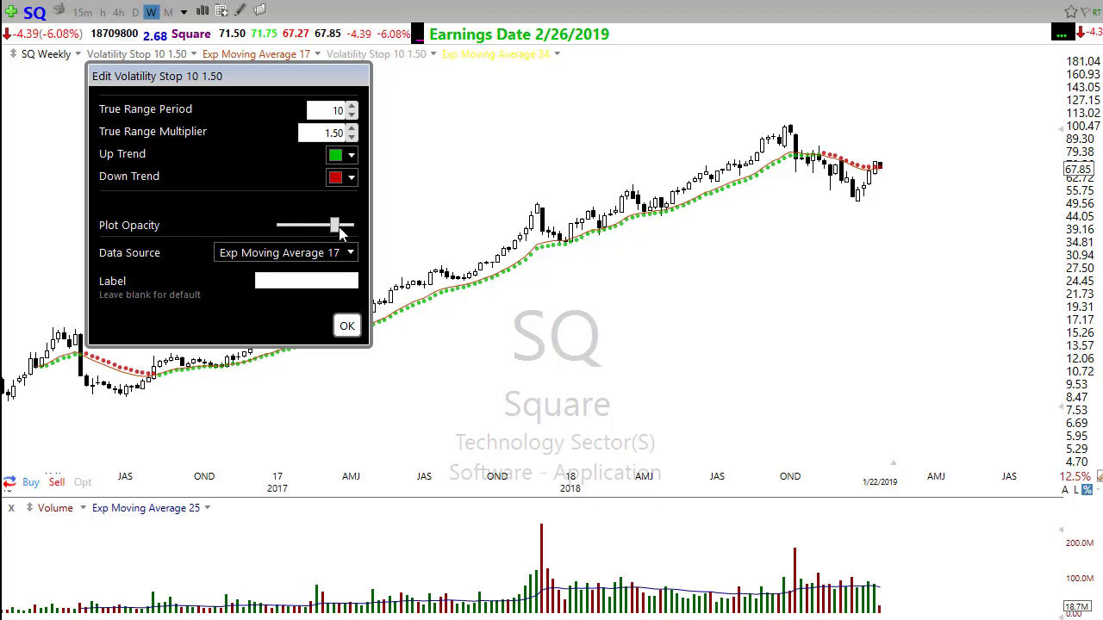
left_click_drag(349, 224, 277, 225)
left_click(345, 327)
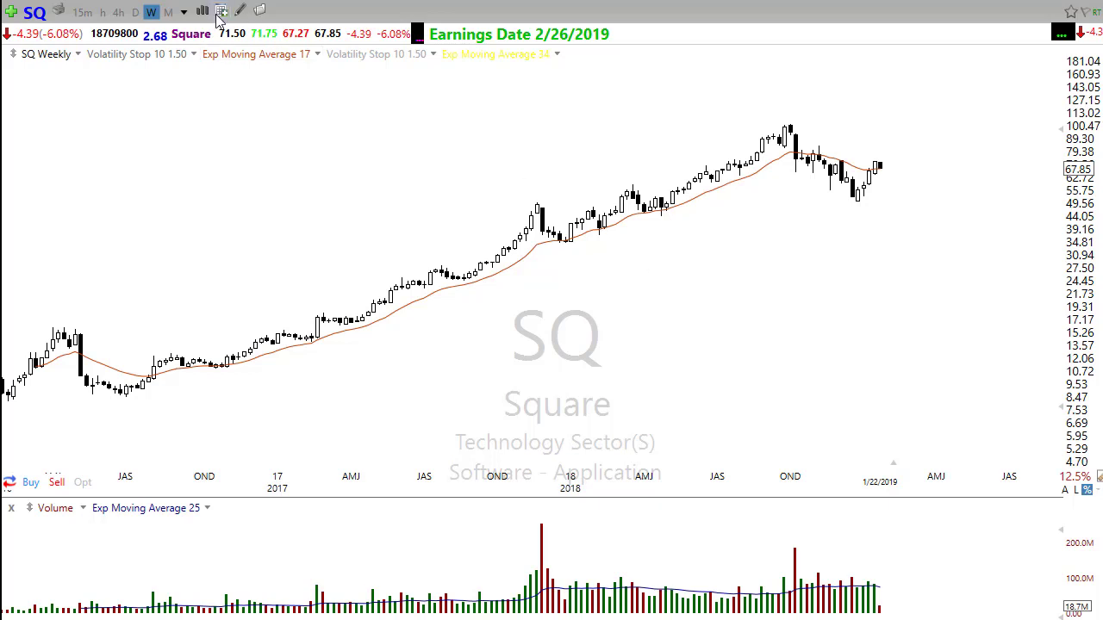
- Hide the Exp Moving Average 17 on the weekly SQ chart by reducing its plot opacity to the minimum
right_click(243, 56)
left_click(292, 71)
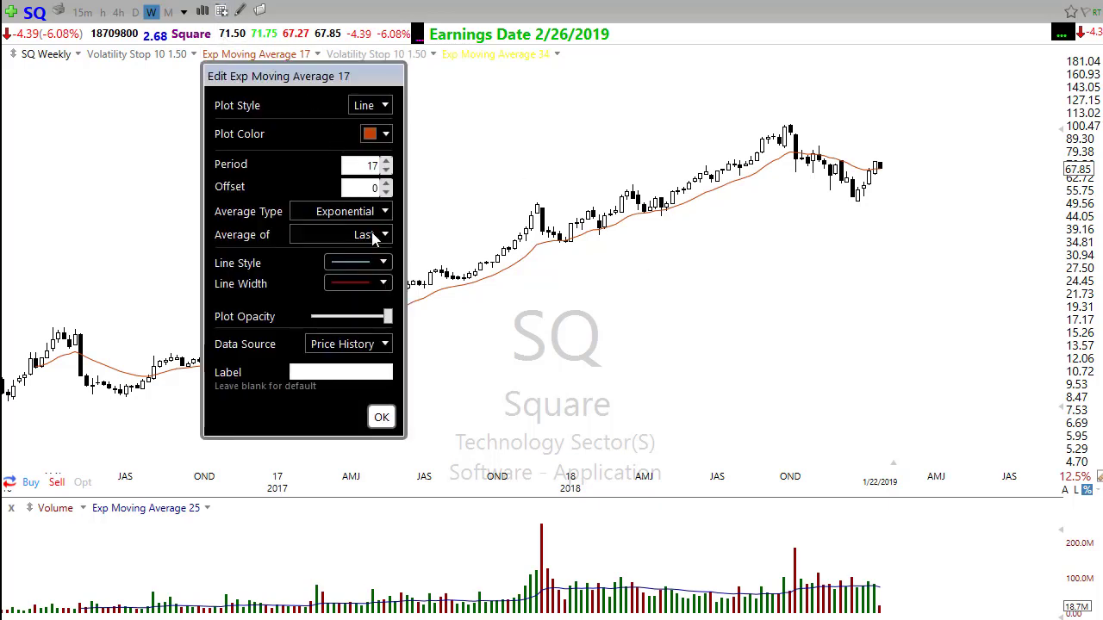
left_click_drag(386, 319, 298, 317)
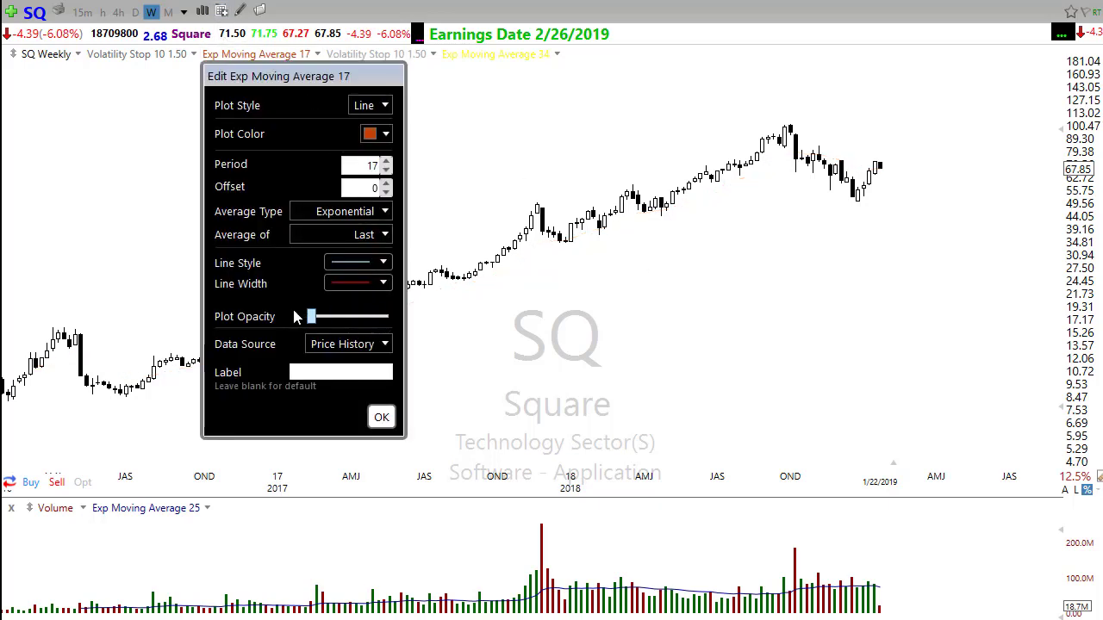
left_click(381, 417)
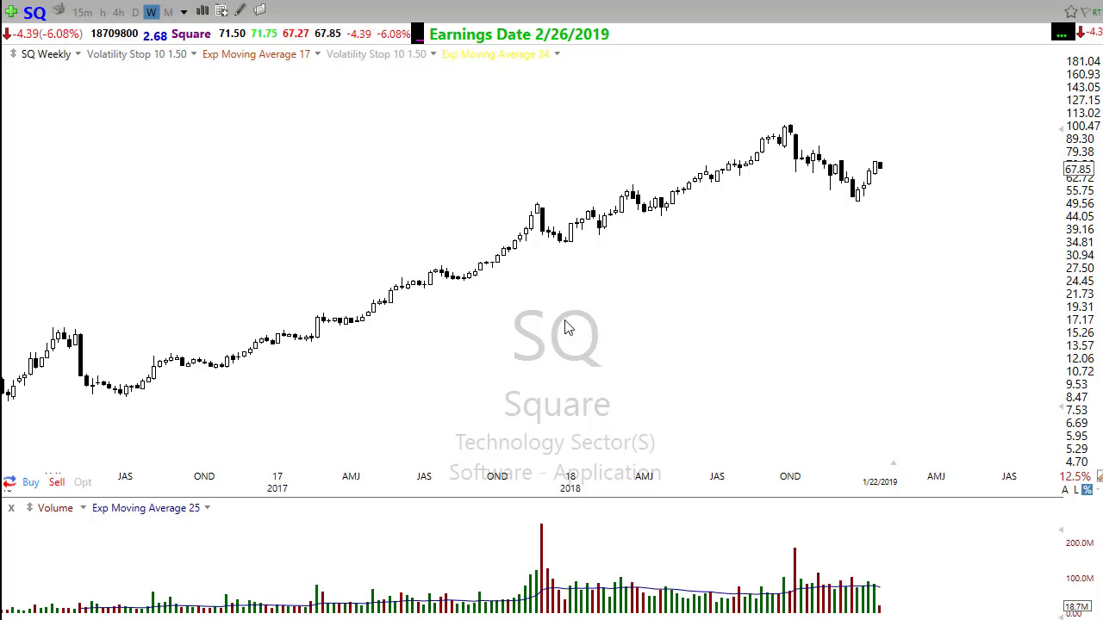
- Raise the plot opacity of the Price History-based Volatility Stop 10 1.50 to near maximum and examine its dots along the SQ advance
right_click(364, 56)
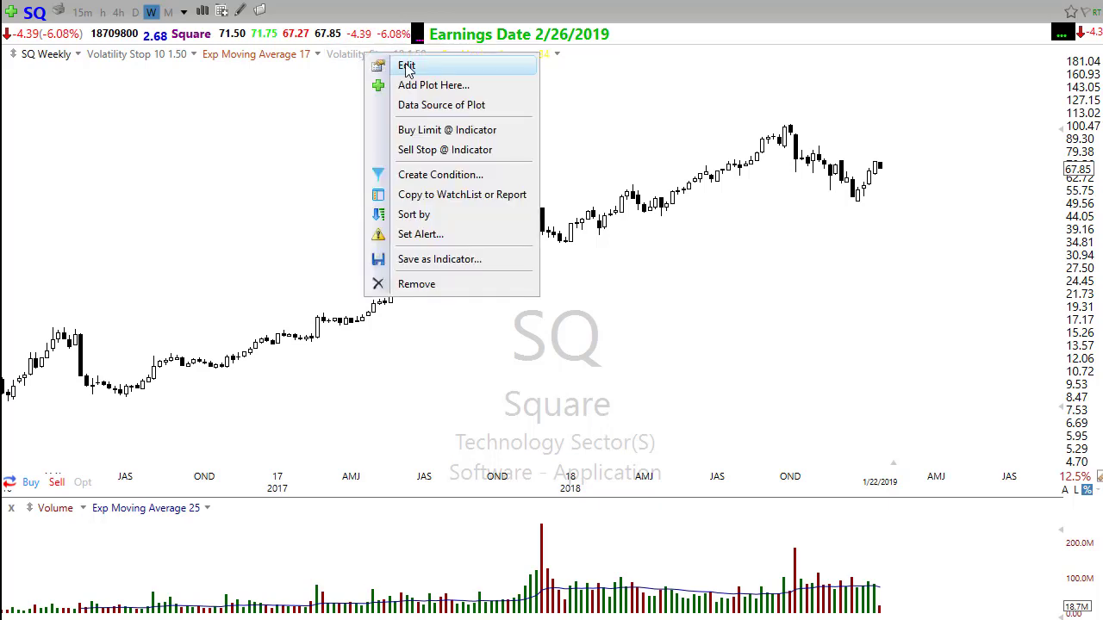
left_click(405, 68)
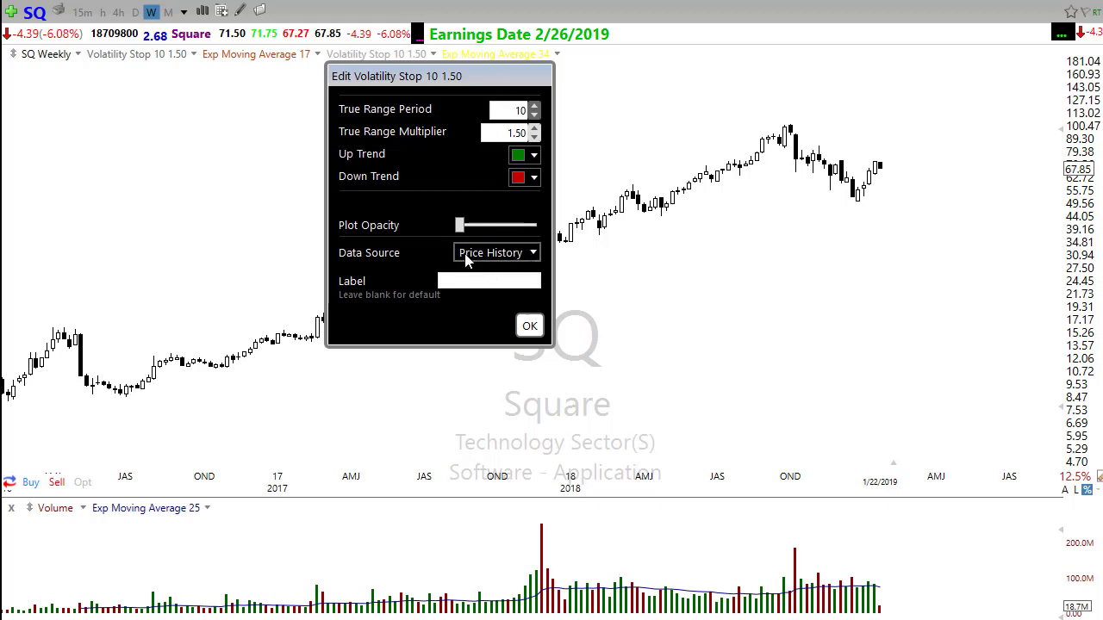
left_click_drag(460, 226, 532, 230)
left_click(529, 326)
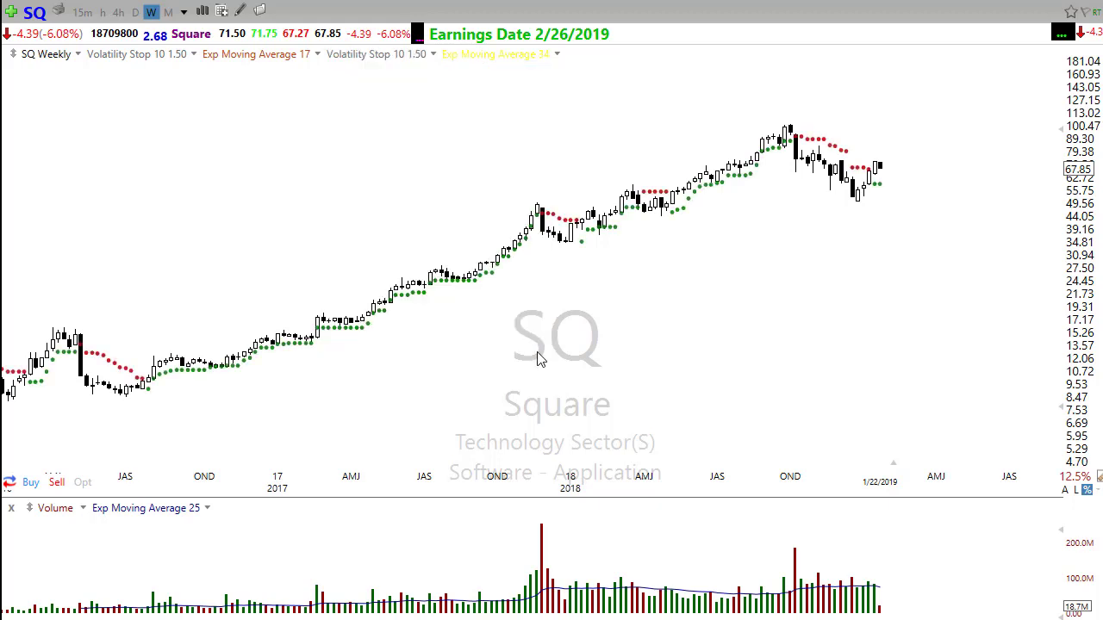
scroll(537, 358, "up", 4)
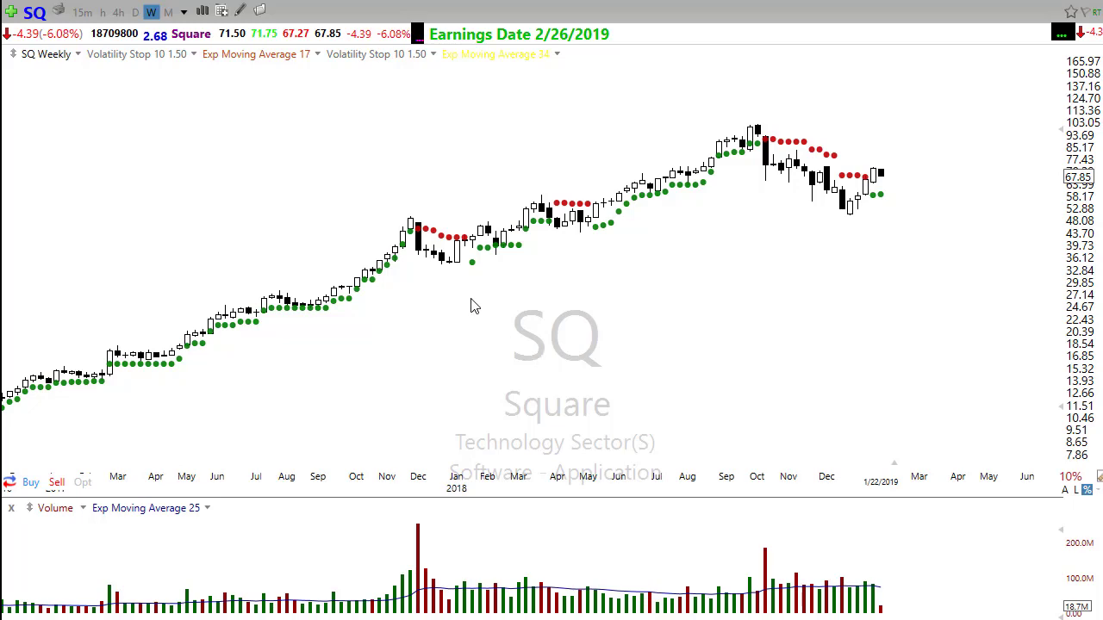
scroll(472, 306, "down", 3)
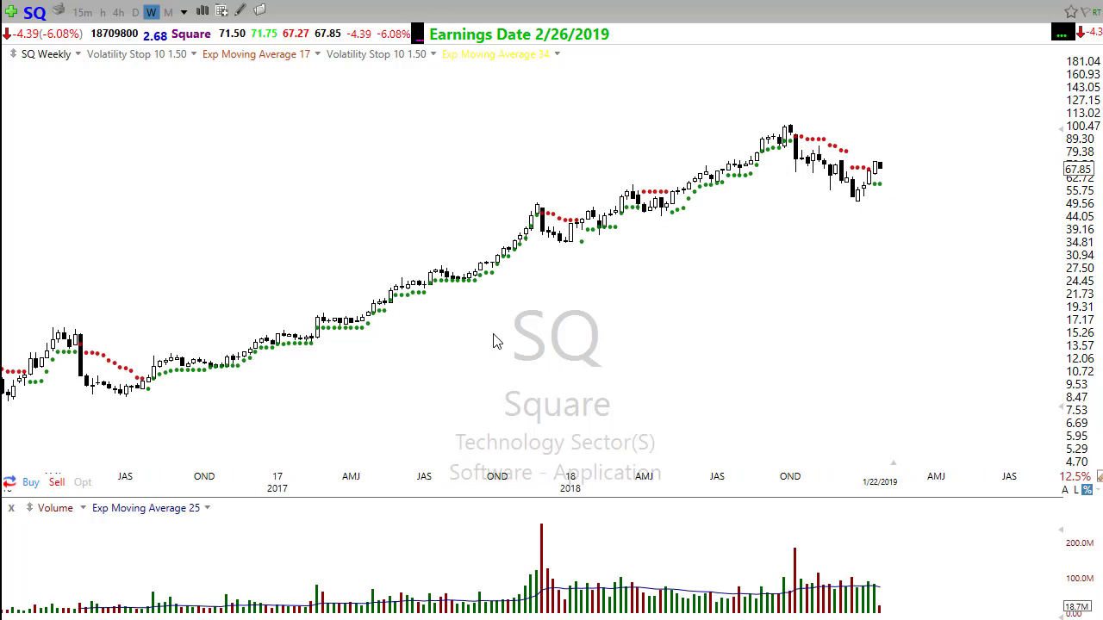
scroll(493, 341, "up", 3)
- Hide the Volatility Stop 10 1.50 based on Price History by reducing its plot opacity to the minimum
right_click(393, 54)
left_click(431, 65)
left_click_drag(529, 225, 518, 226)
left_click(523, 324)
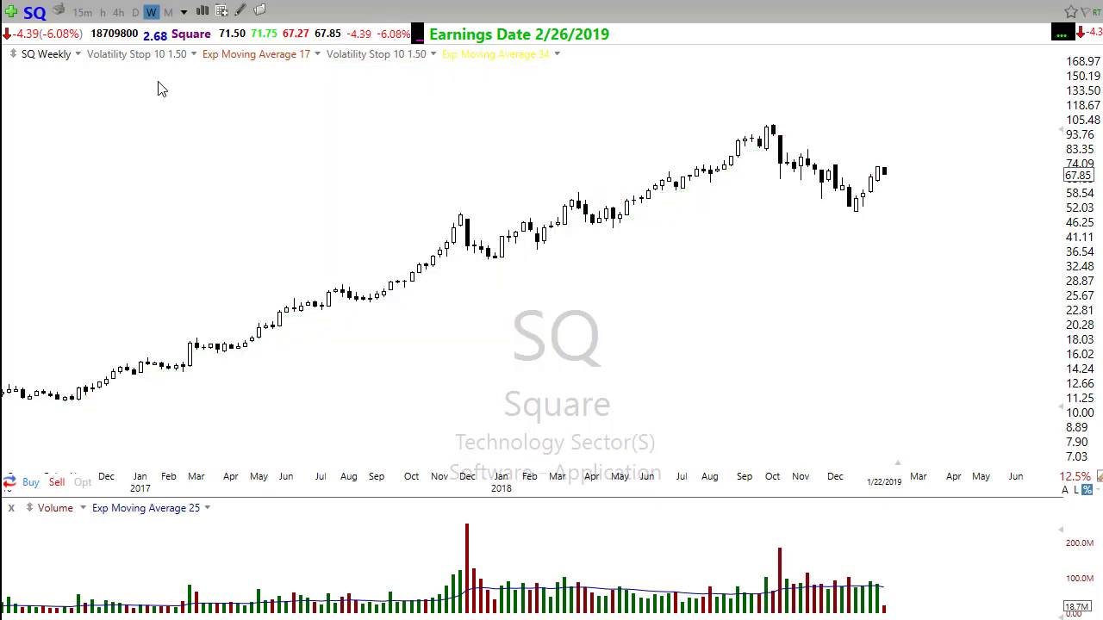
- Try Price History as the data source of the first Volatility Stop 10 1.50, and set it back to Exp Moving Average 17
right_click(134, 60)
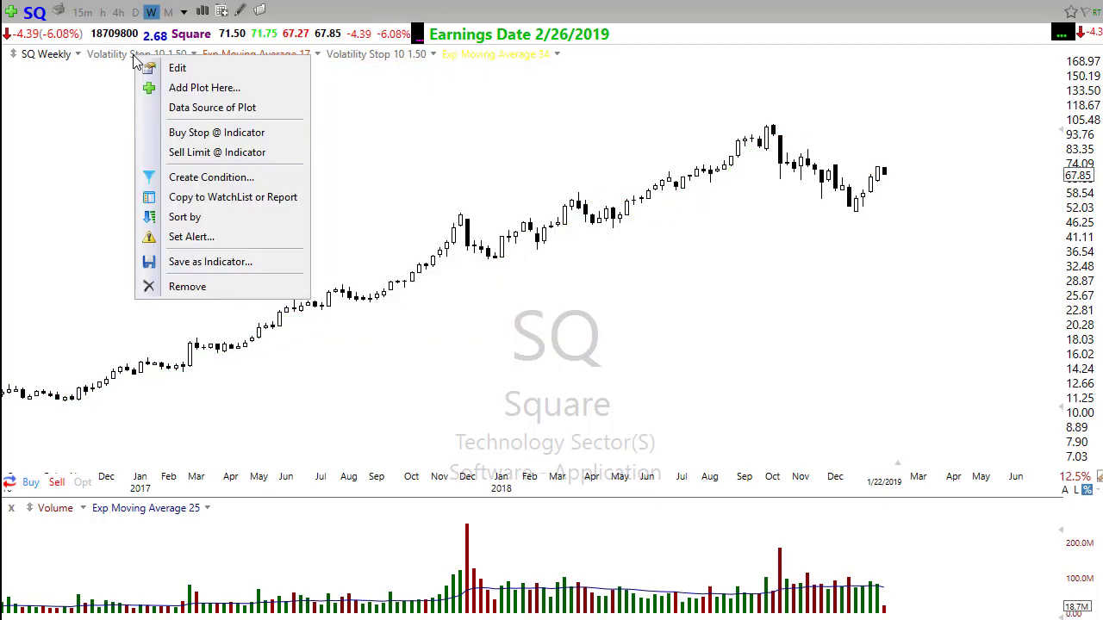
left_click(181, 68)
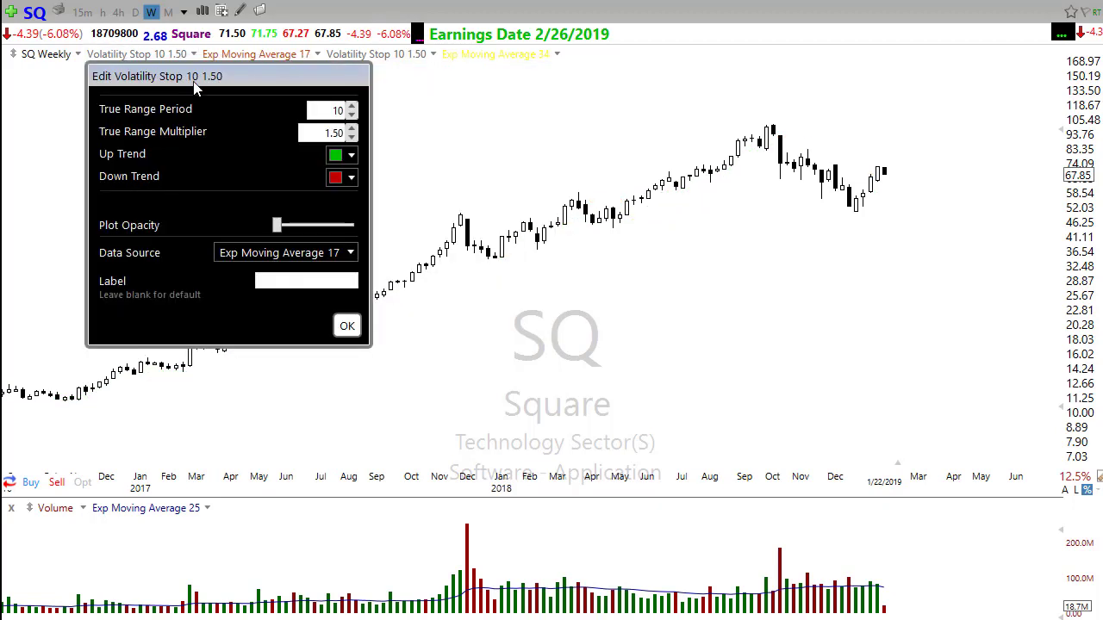
left_click(347, 252)
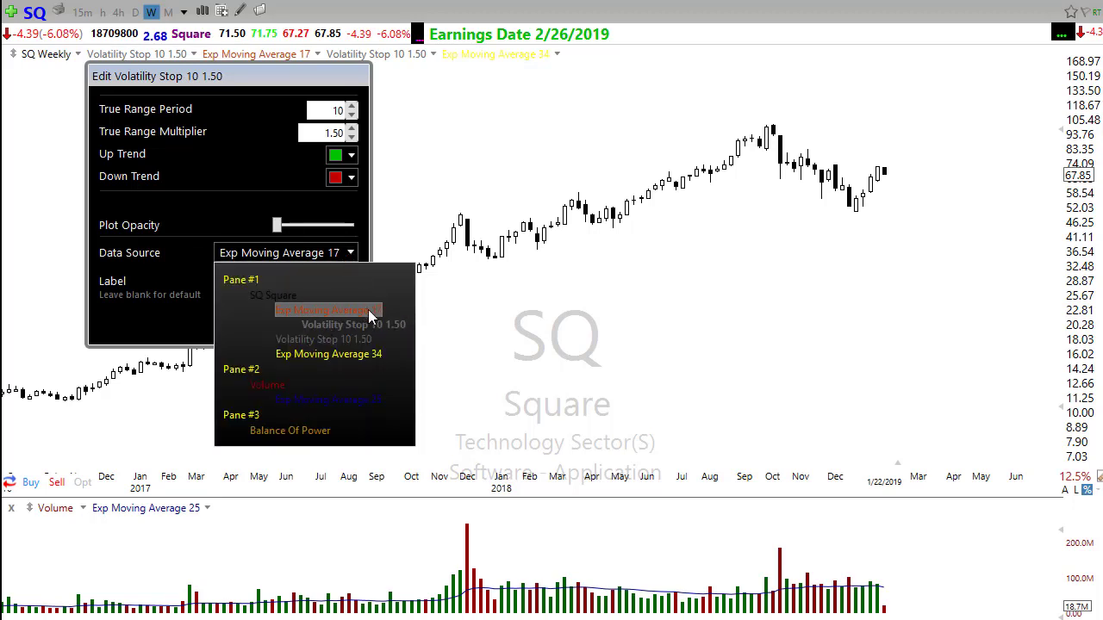
left_click(270, 294)
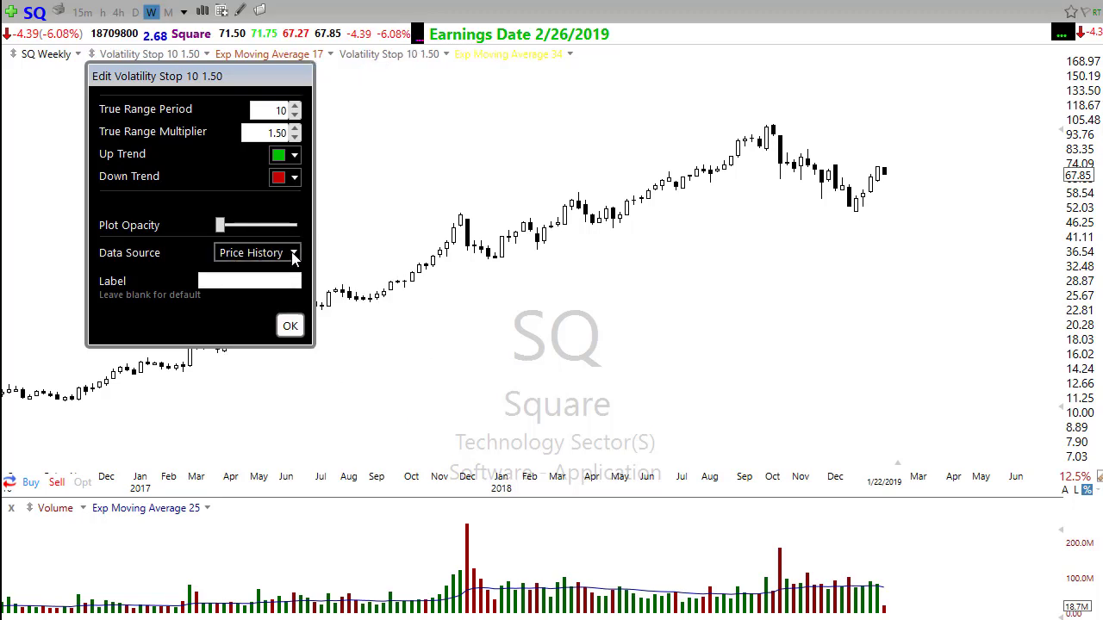
left_click(294, 253)
left_click(317, 311)
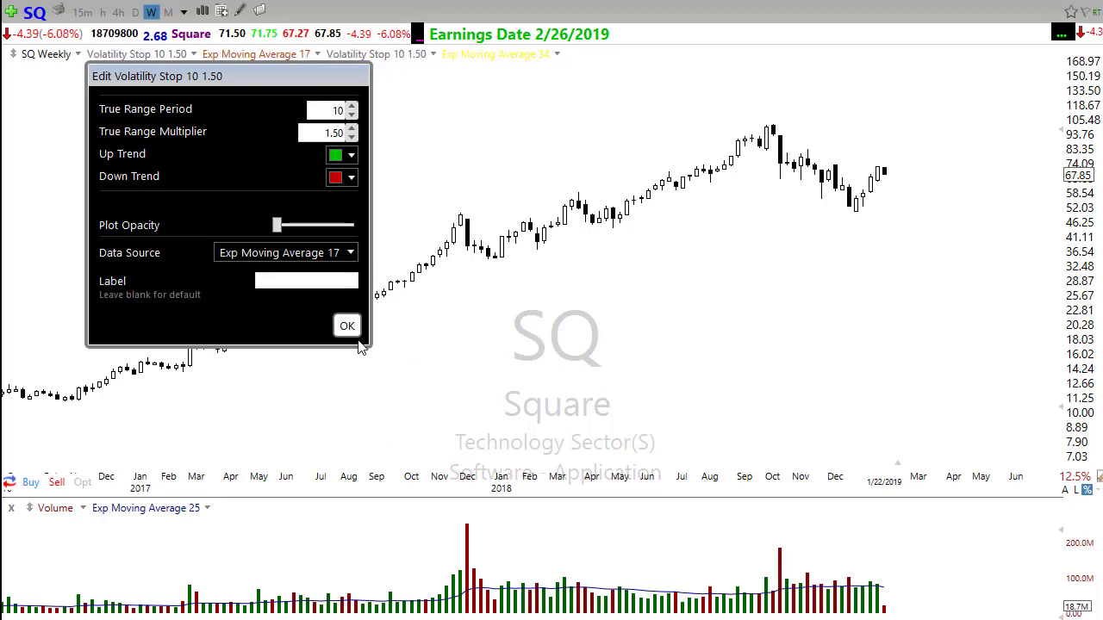
left_click(347, 326)
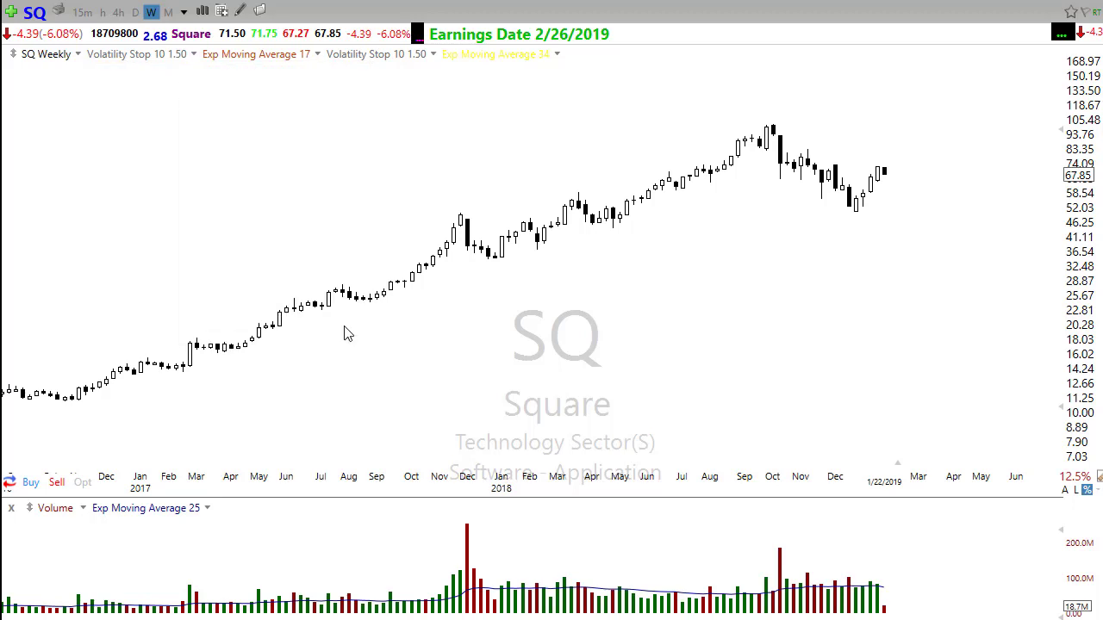
- Show the Volatility Stop 10 1.50 based on Exp Moving Average 17 again by raising its plot opacity to slightly above half
left_click(139, 61)
left_click(179, 68)
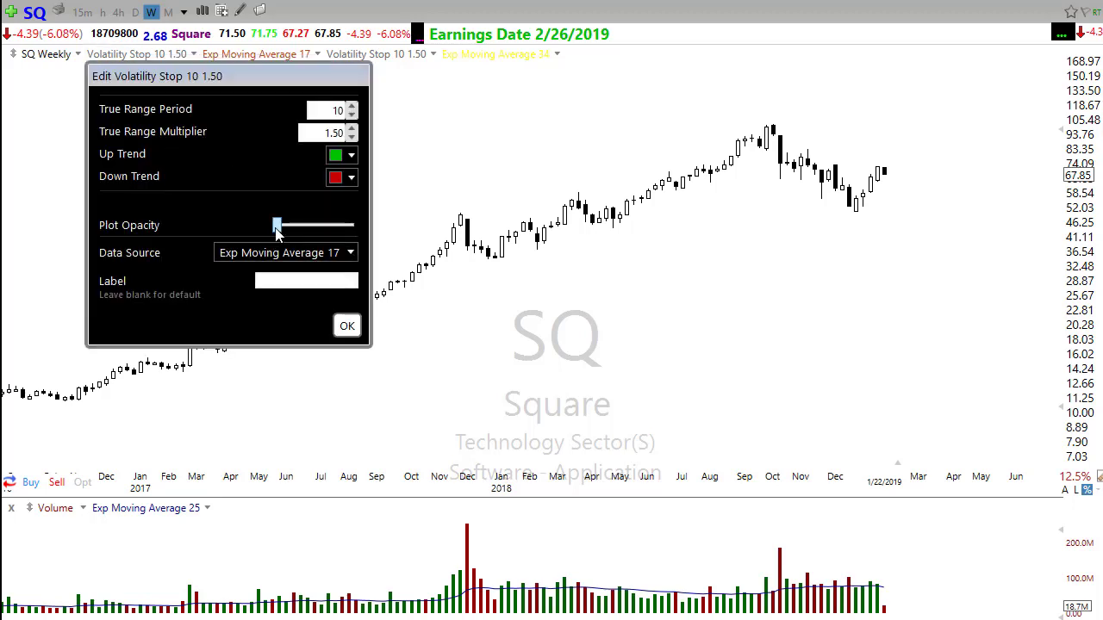
left_click_drag(278, 226, 324, 225)
left_click(347, 325)
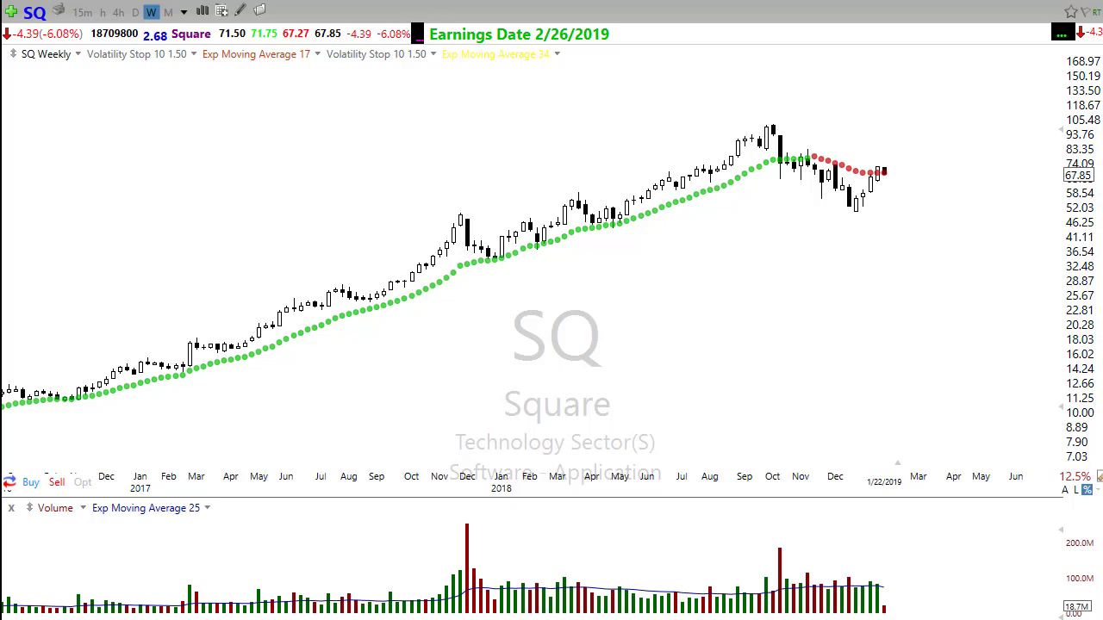
- On the weekly SQ chart, mark the January level in magenta, draw red arrows for the rebound and a possible decline, and clear the arrows
scroll(560, 258, "up", 3)
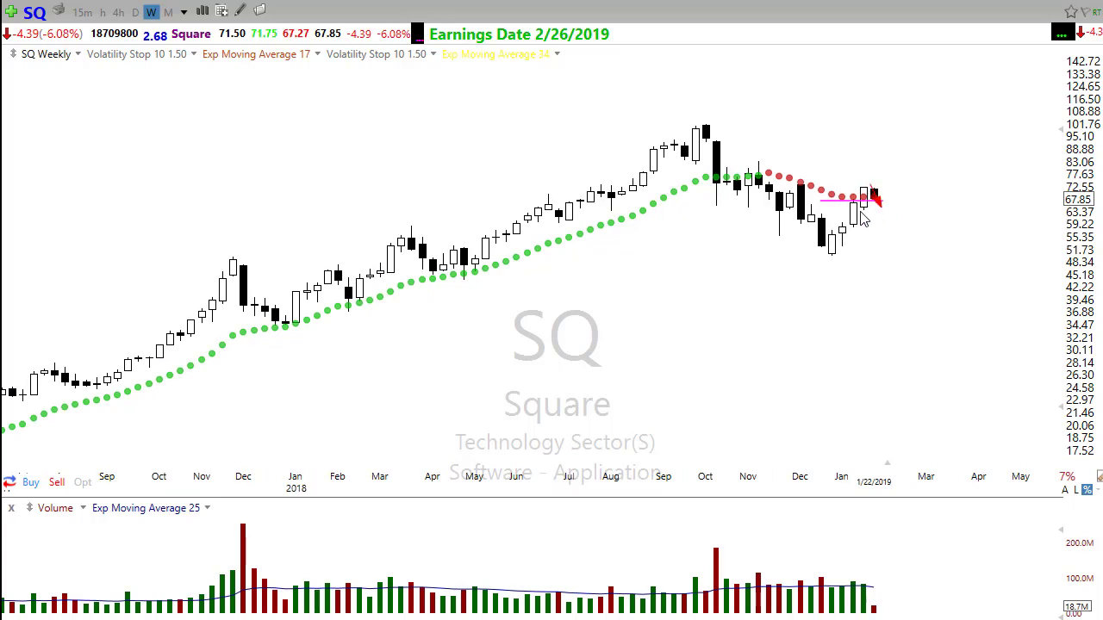
left_click_drag(857, 211, 943, 216)
mouse_move(819, 257)
left_mouse_down()
mouse_move(877, 204)
mouse_move(945, 298)
left_mouse_up()
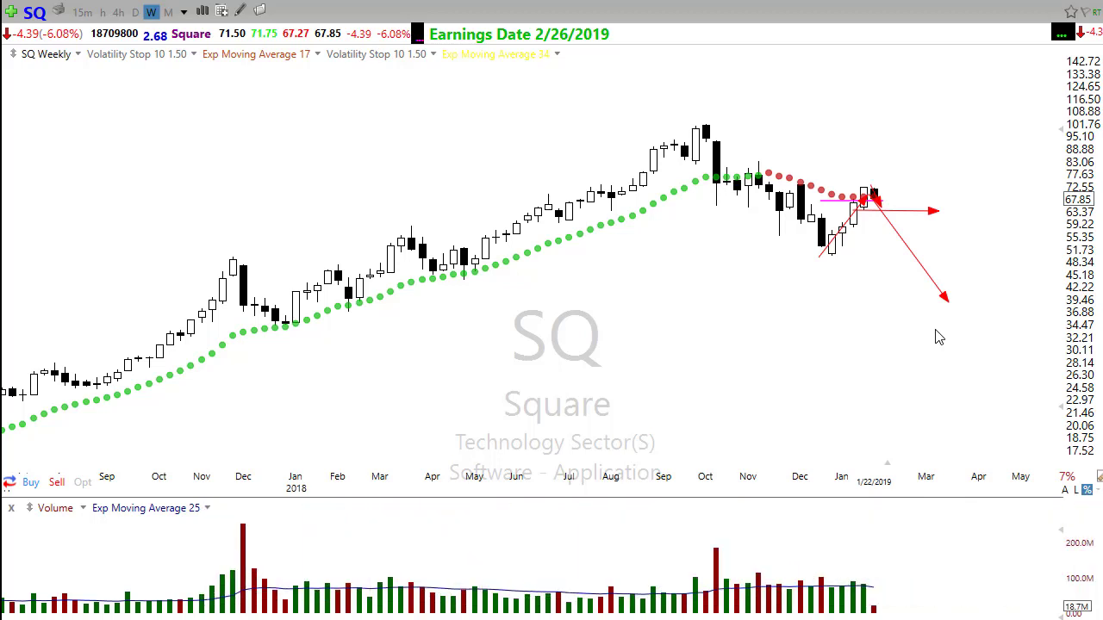
key("Delete")
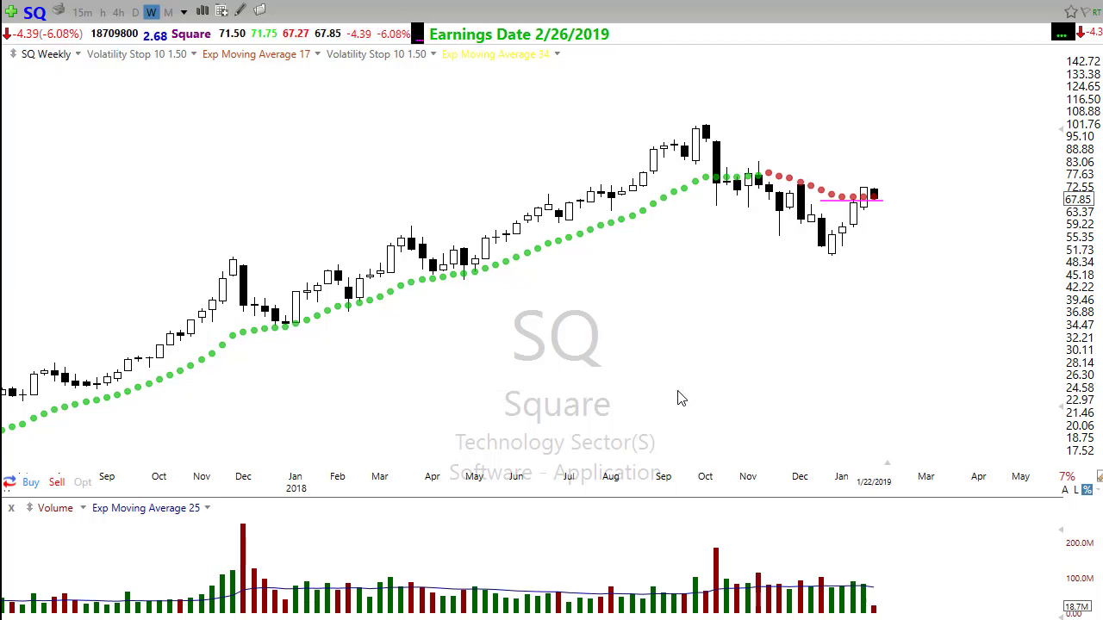
- Change the weekly chart's symbol to DIA, view a longer price history, and switch the symbol to SPY
type("dia")
key("Return")
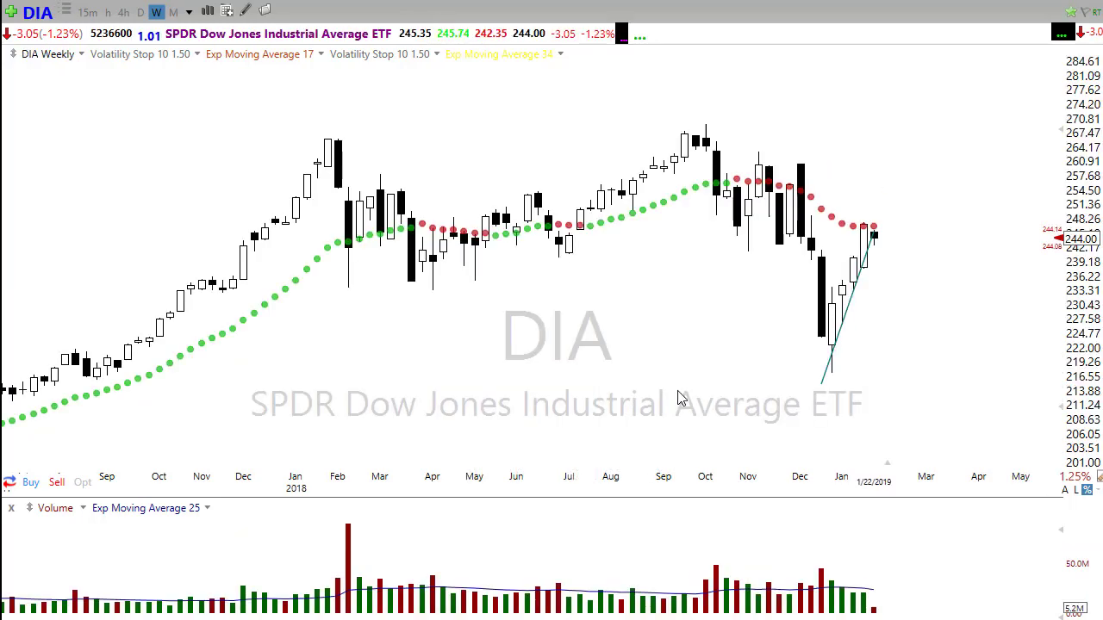
scroll(511, 349, "down", 2)
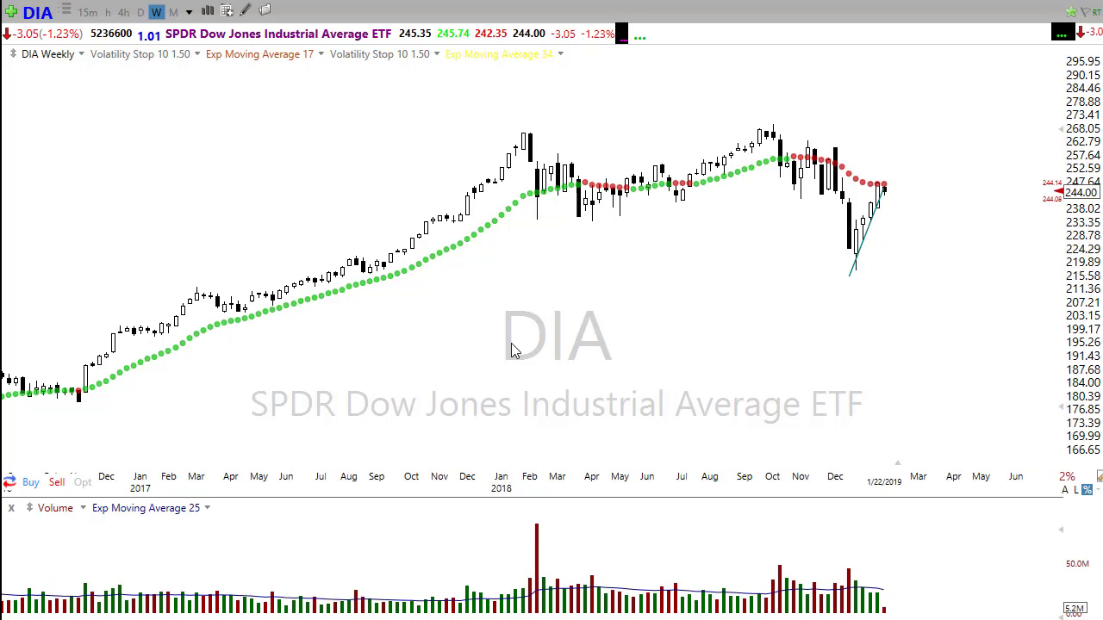
type("SPY")
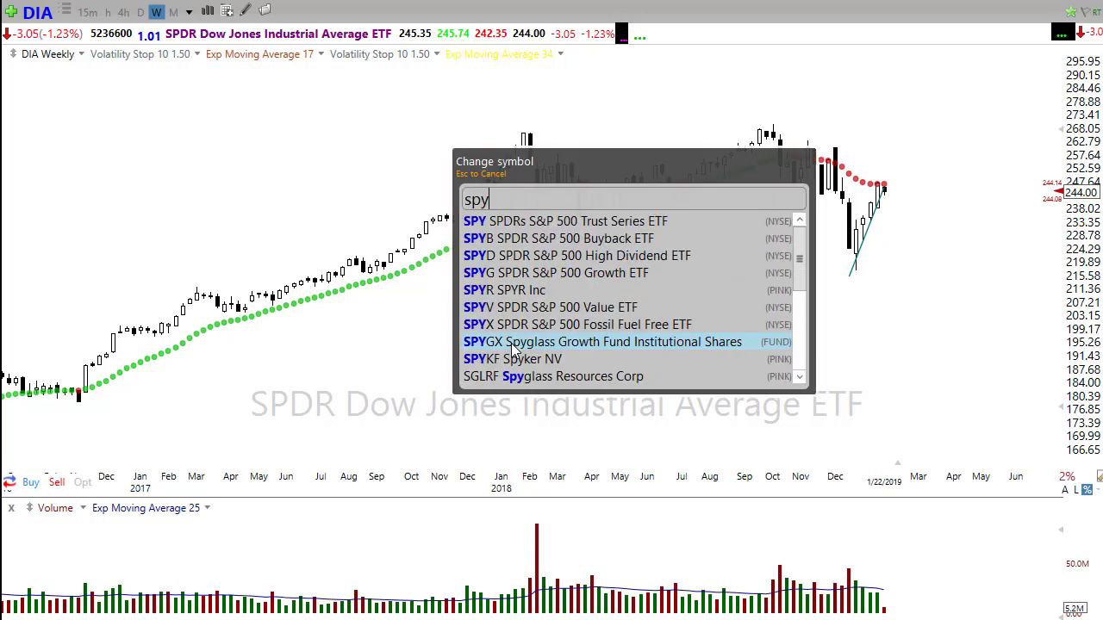
key("Return")
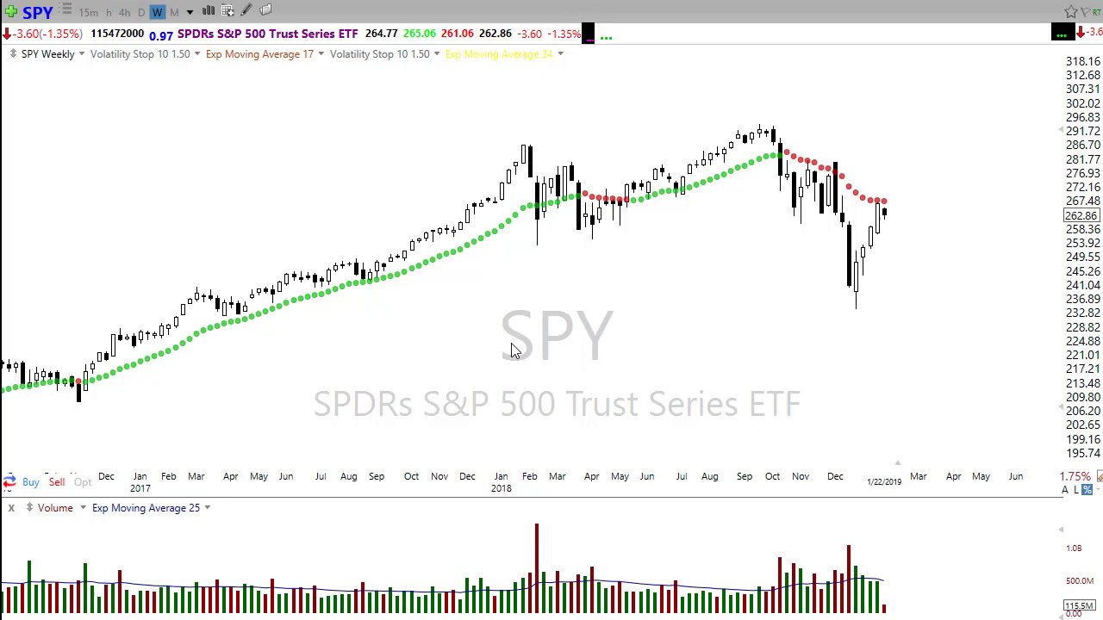
- Switch the weekly chart to QQQ and view its price history back to before 2011
type("qqq")
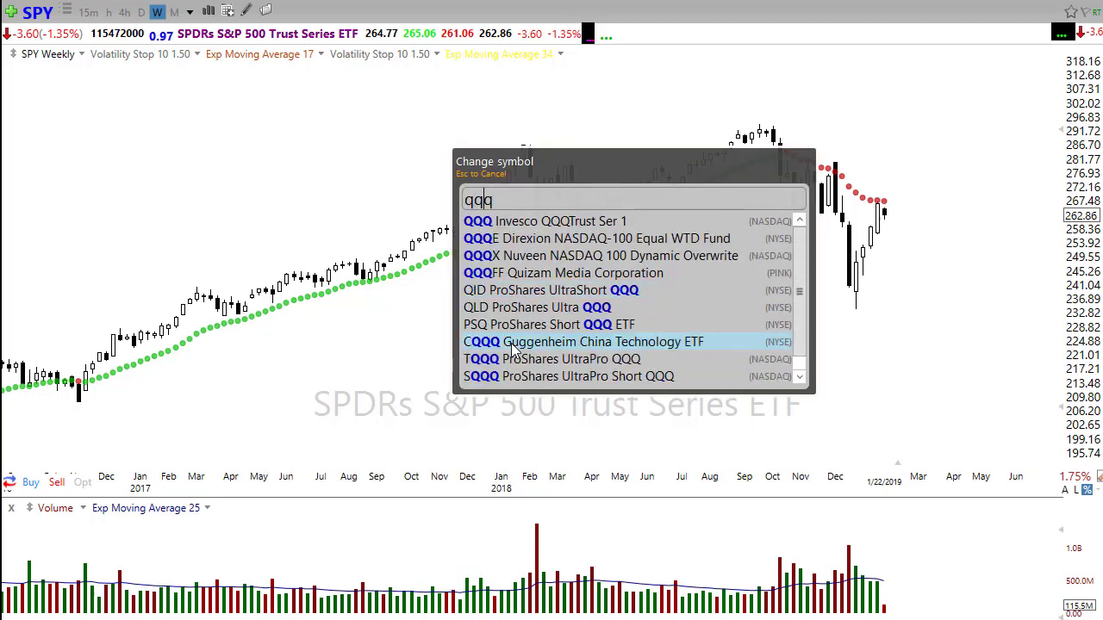
key("Return")
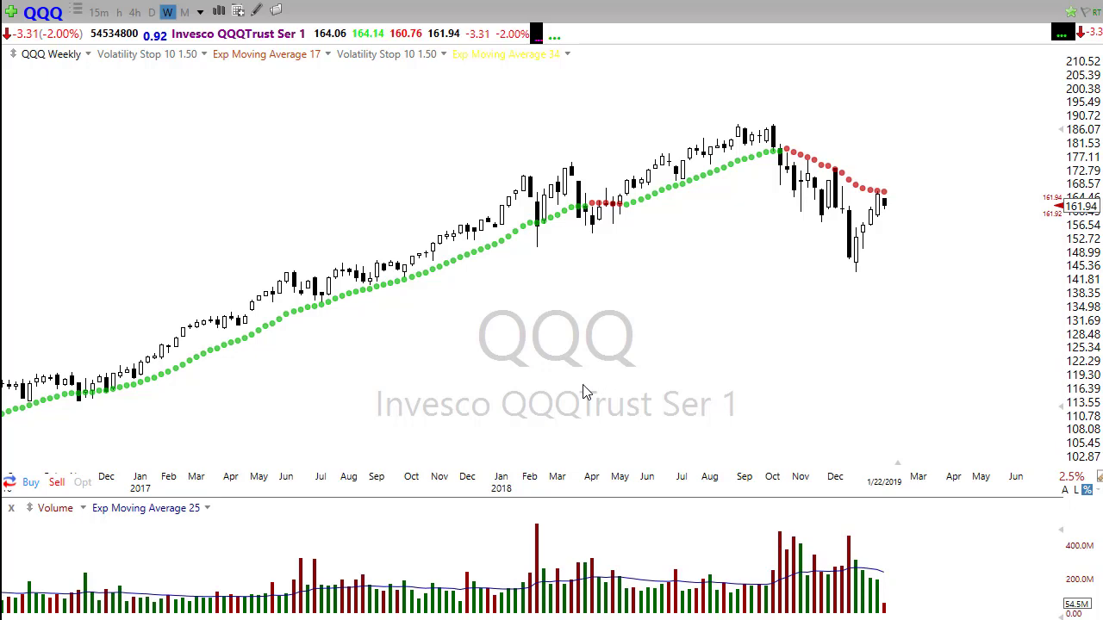
scroll(362, 415, "down", 2)
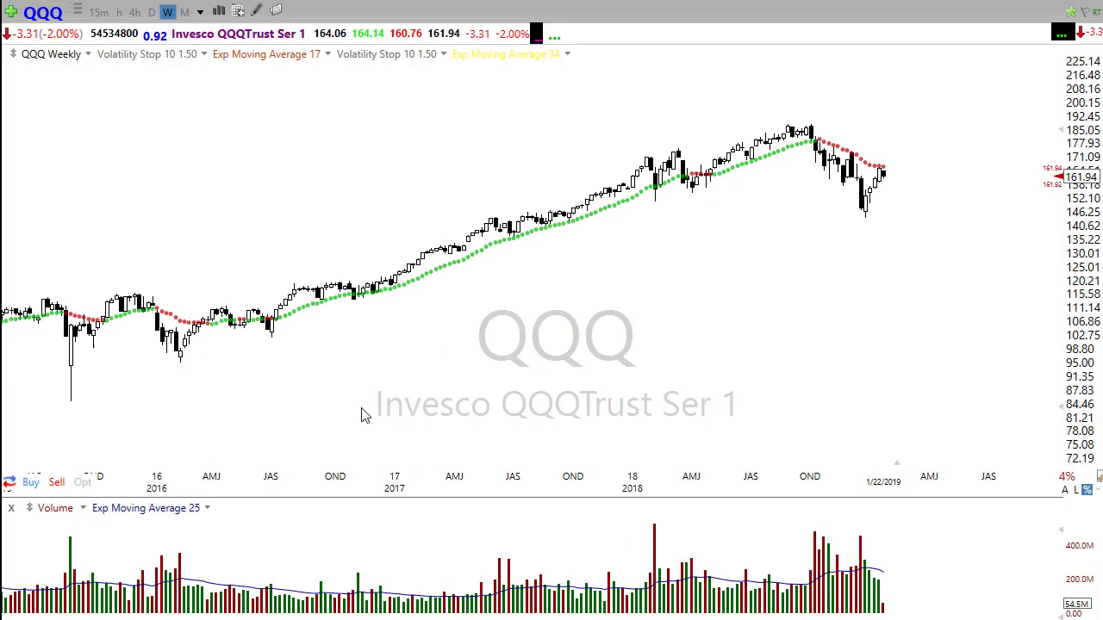
scroll(361, 415, "down", 3)
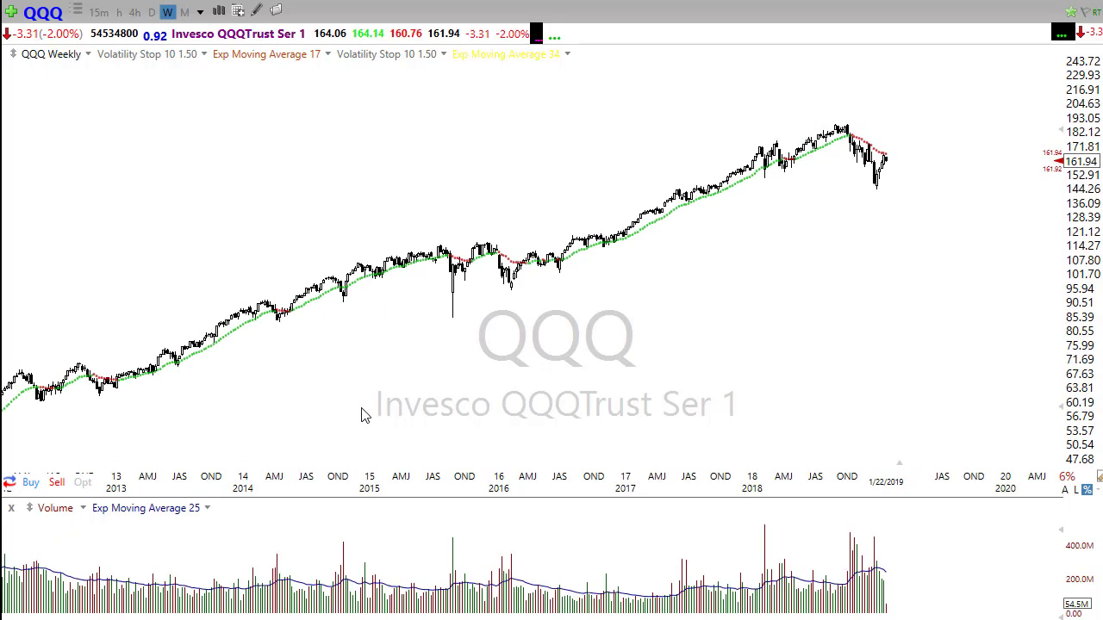
scroll(362, 415, "down", 2)
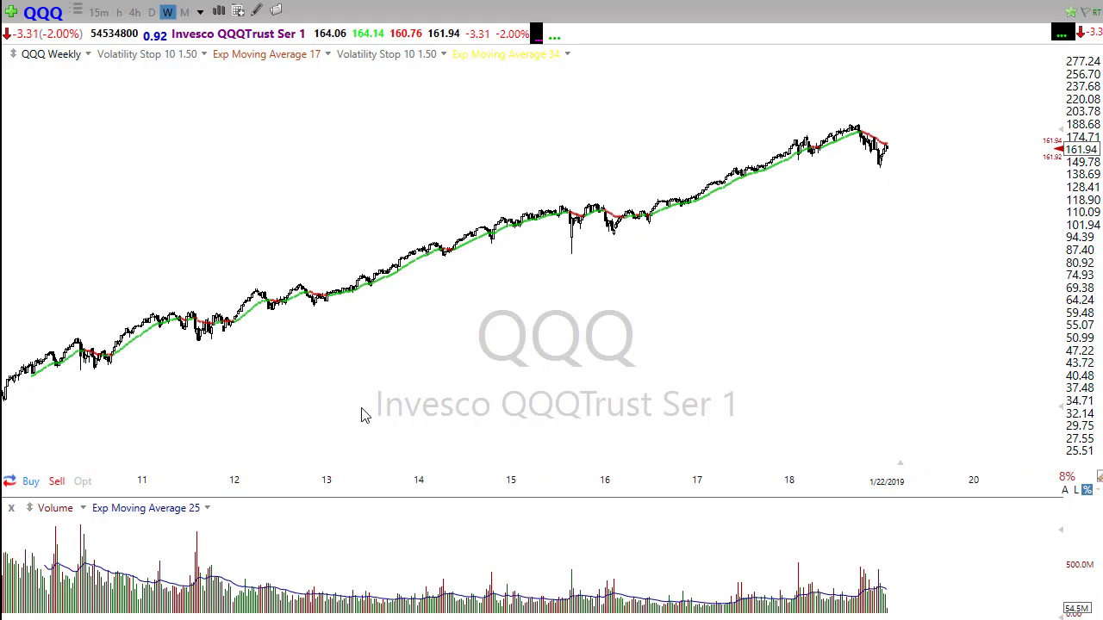
- Show DIA on a 7-day time frame and move its history back so the chart ends in May 2013
key("space")
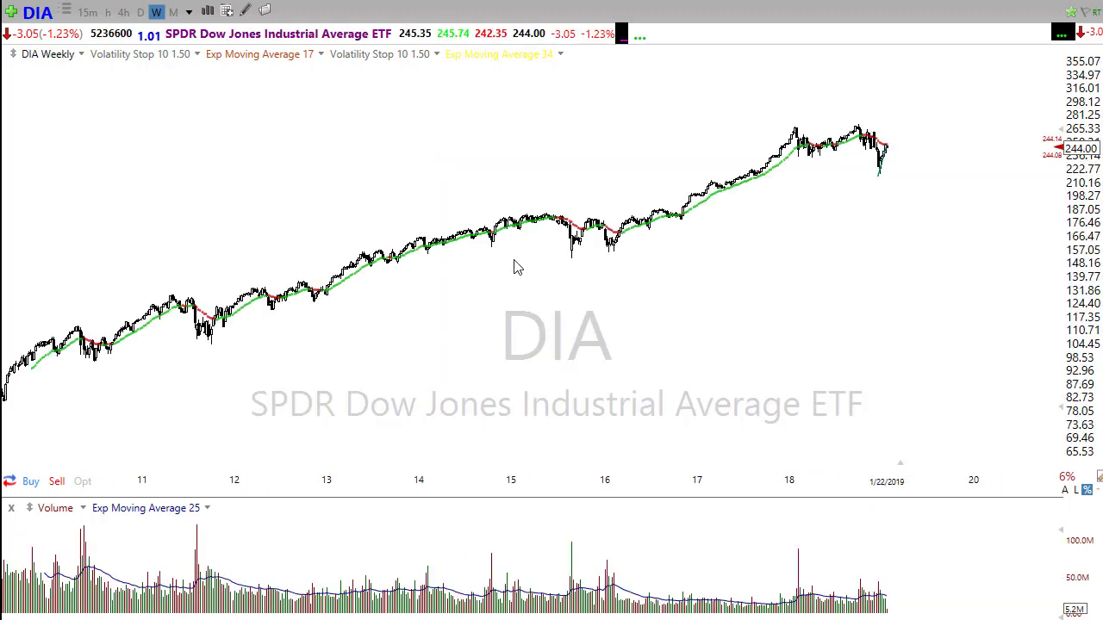
key("7")
key("d")
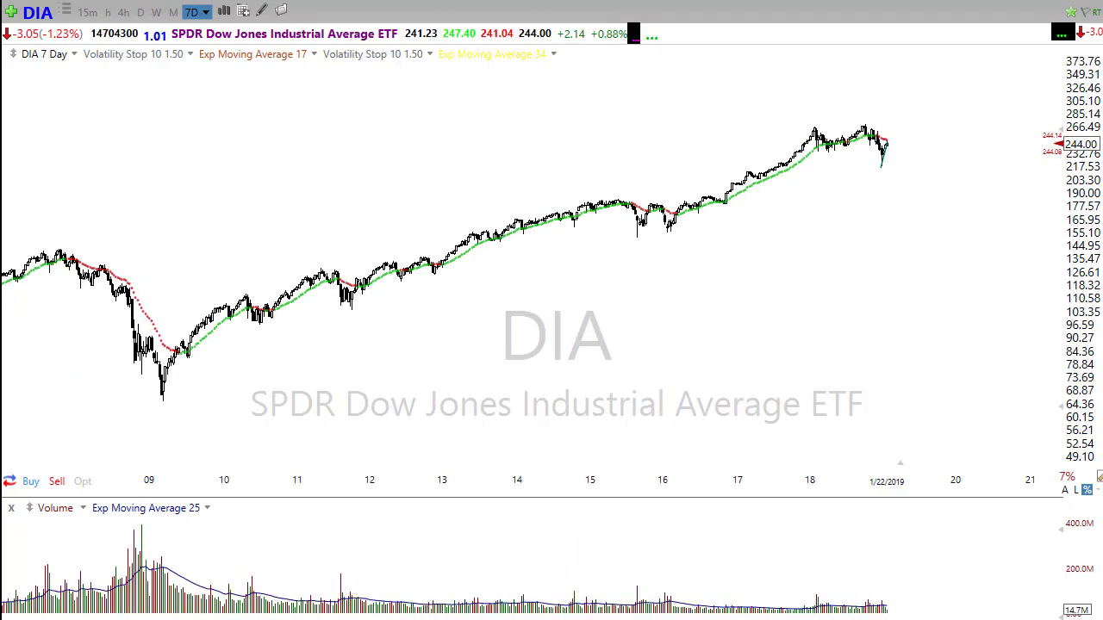
key("Left")
key("Left")
key("Left")
key("Left")
key("Left")
key("Left")
key("Left")
key("Left")
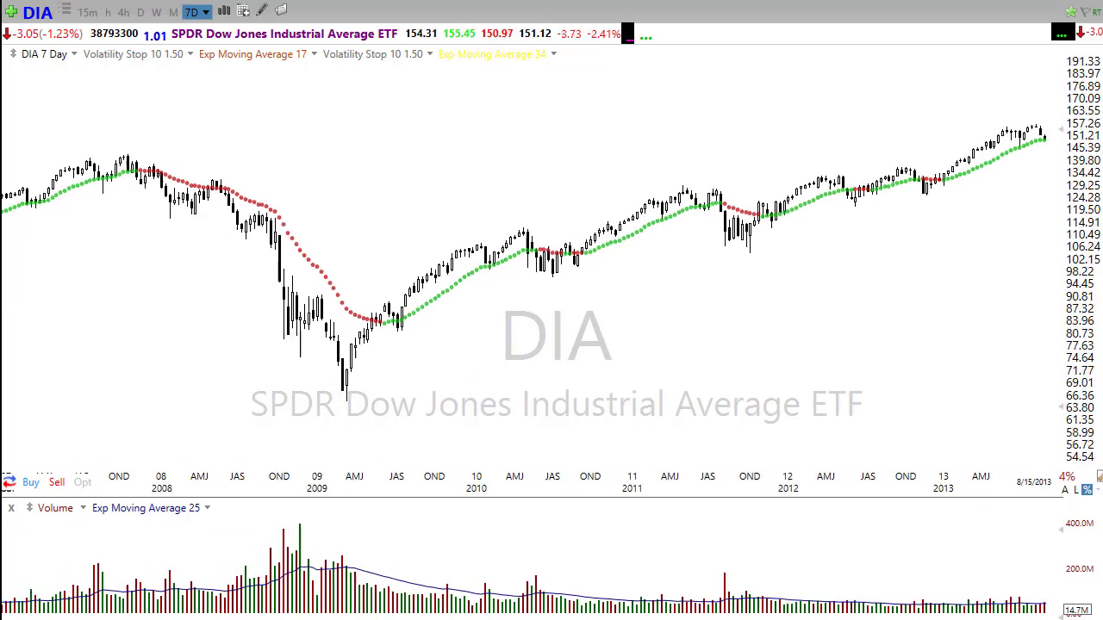
key("Left")
key("Left")
key("Left")
key("Left")
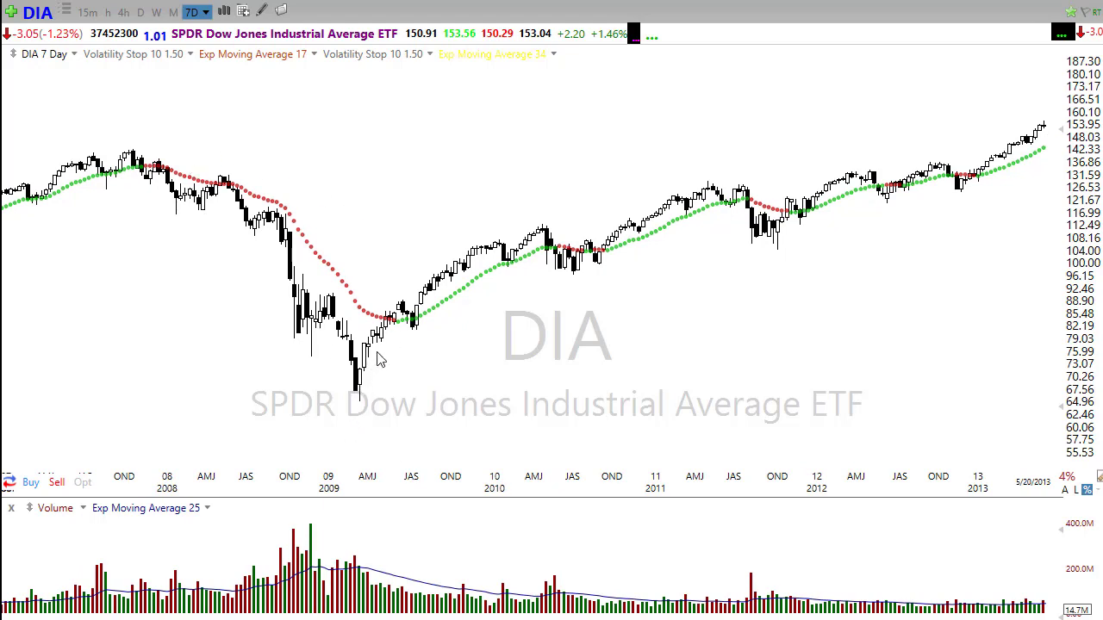
- Mark DIA's 2009 reversal, the pullback to the Volatility Stop and the following advance with red arrows, and clear them
scroll(439, 376, "up", 2)
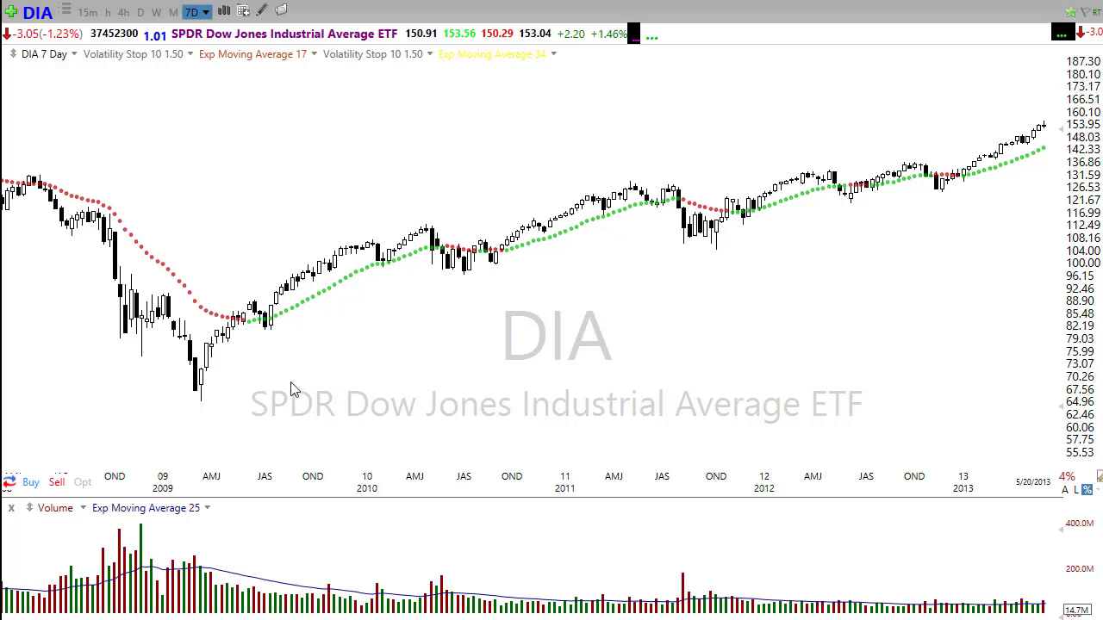
mouse_move(236, 323)
left_mouse_down()
mouse_move(291, 321)
mouse_move(303, 331)
left_mouse_up()
left_click_drag(355, 415, 276, 327)
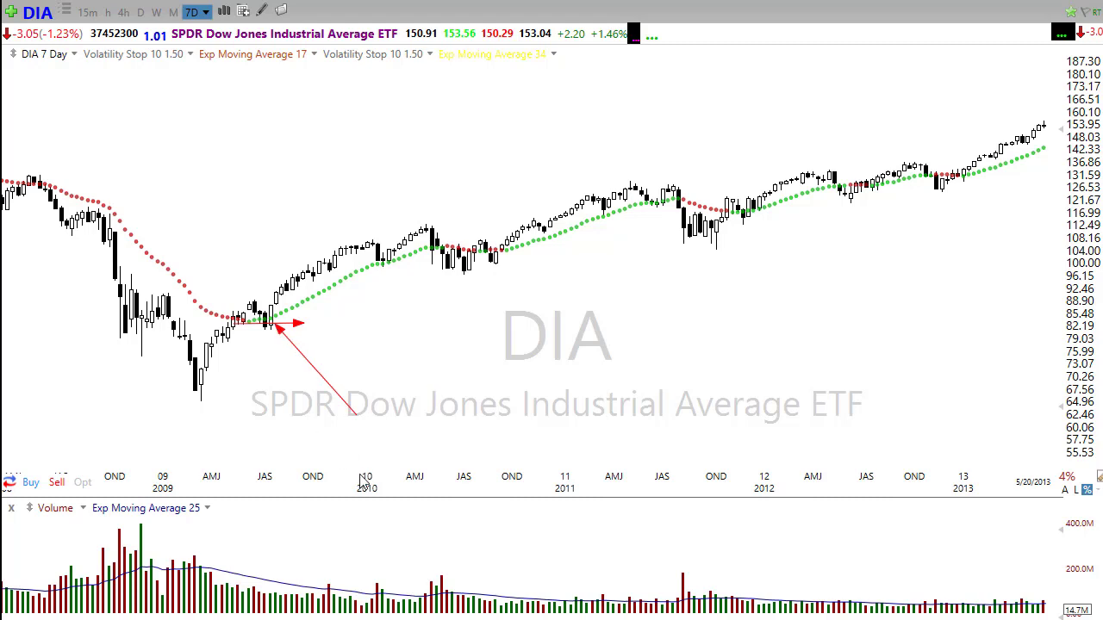
left_click_drag(270, 325, 380, 258)
key("Escape")
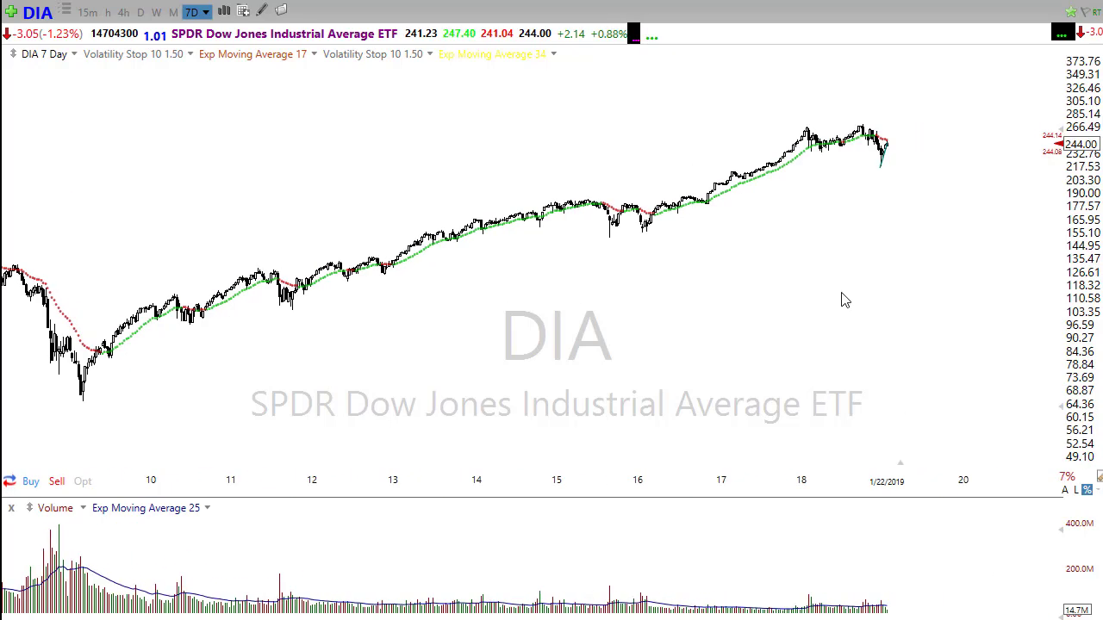
- On DIA's recent 7-day bars, draw an arrow for a possible rise from the last January 2019 bar and remove it
scroll(839, 297, "up", 5)
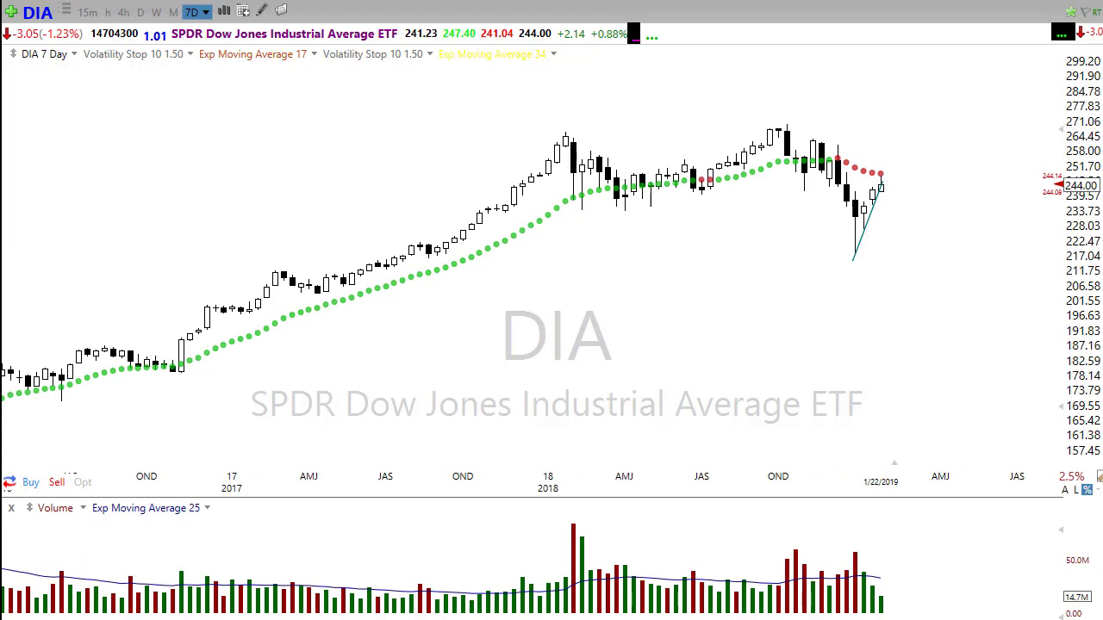
mouse_move(880, 186)
left_mouse_down()
mouse_move(943, 186)
mouse_move(969, 149)
left_mouse_up()
key("ctrl+z")
- Set DIA to the weekly time frame, and temporarily mark the sideways phase of 2016 and the 2017 advance with red arrows
key("w")
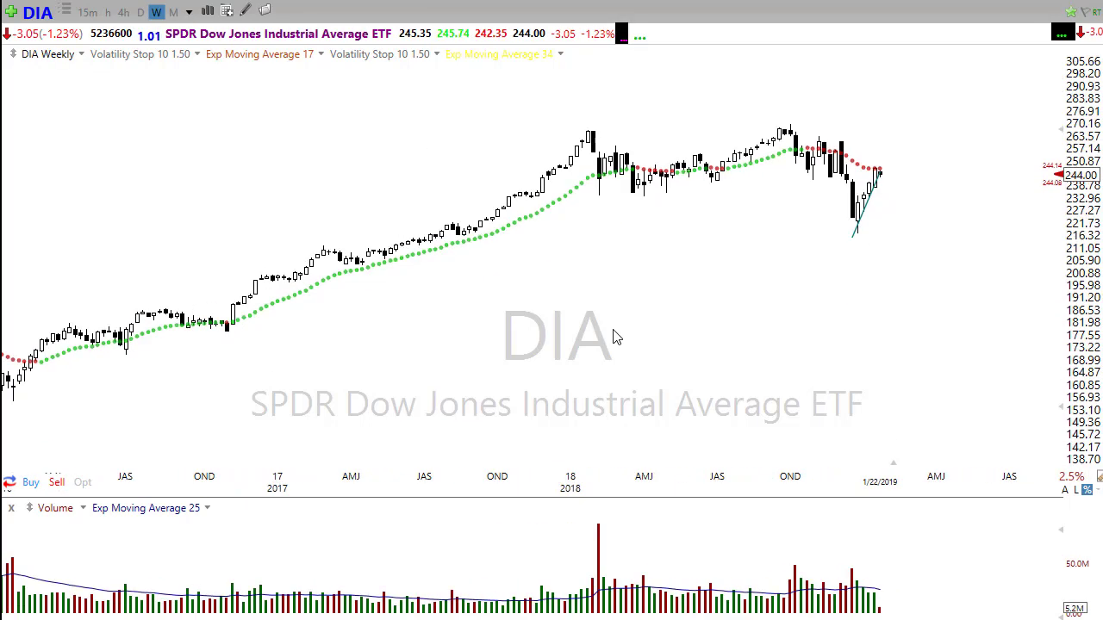
scroll(613, 336, "down", 1)
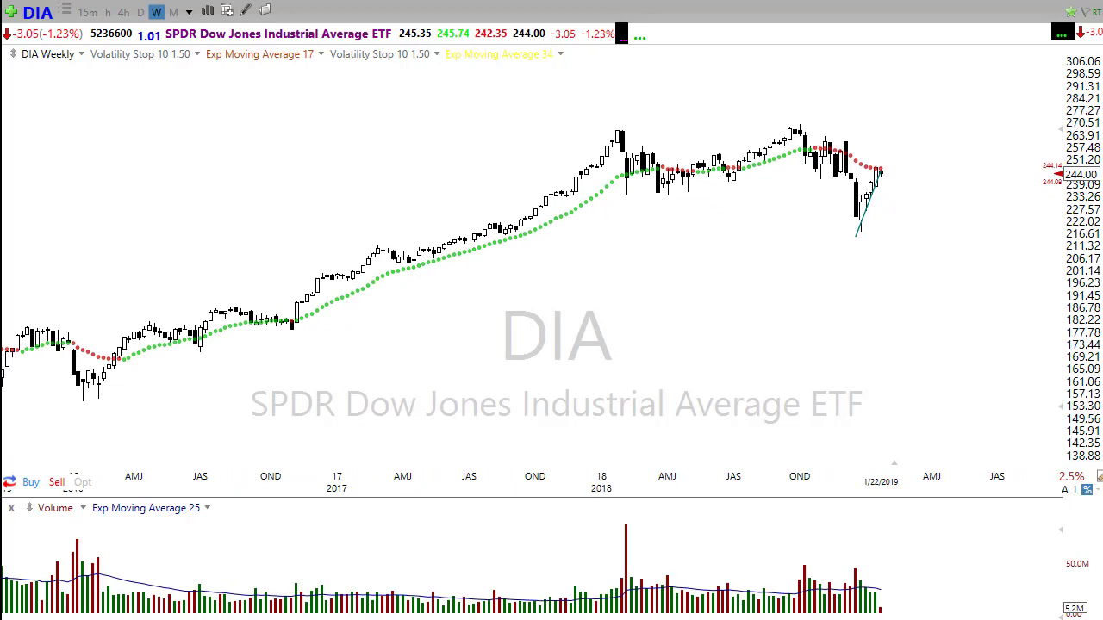
left_click_drag(195, 320, 330, 325)
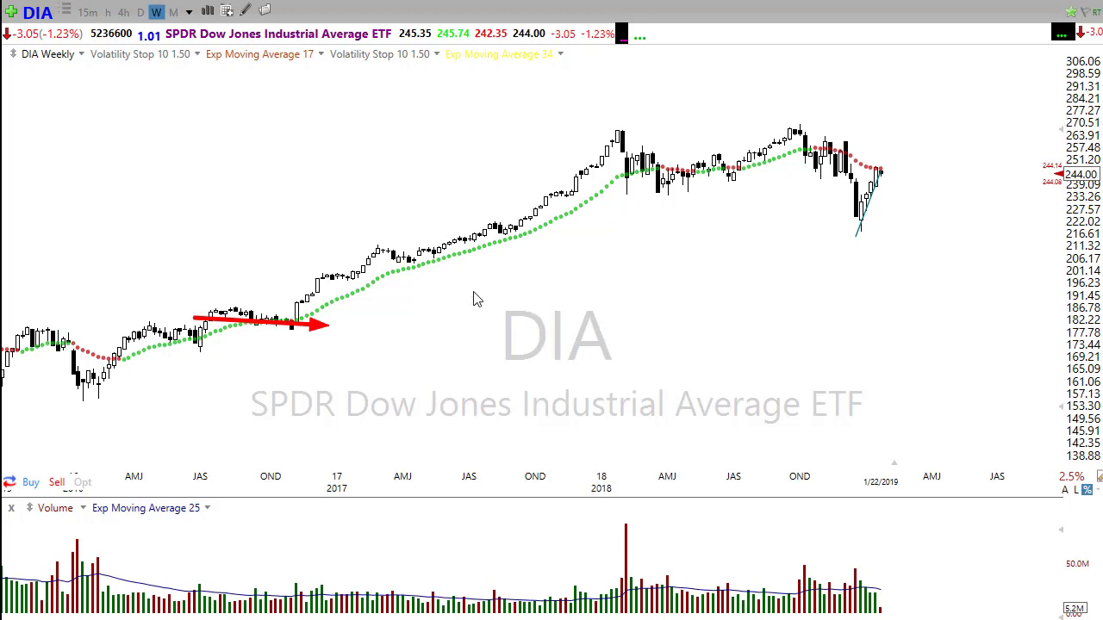
mouse_move(318, 278)
left_mouse_down()
mouse_move(389, 279)
mouse_move(560, 233)
left_mouse_up()
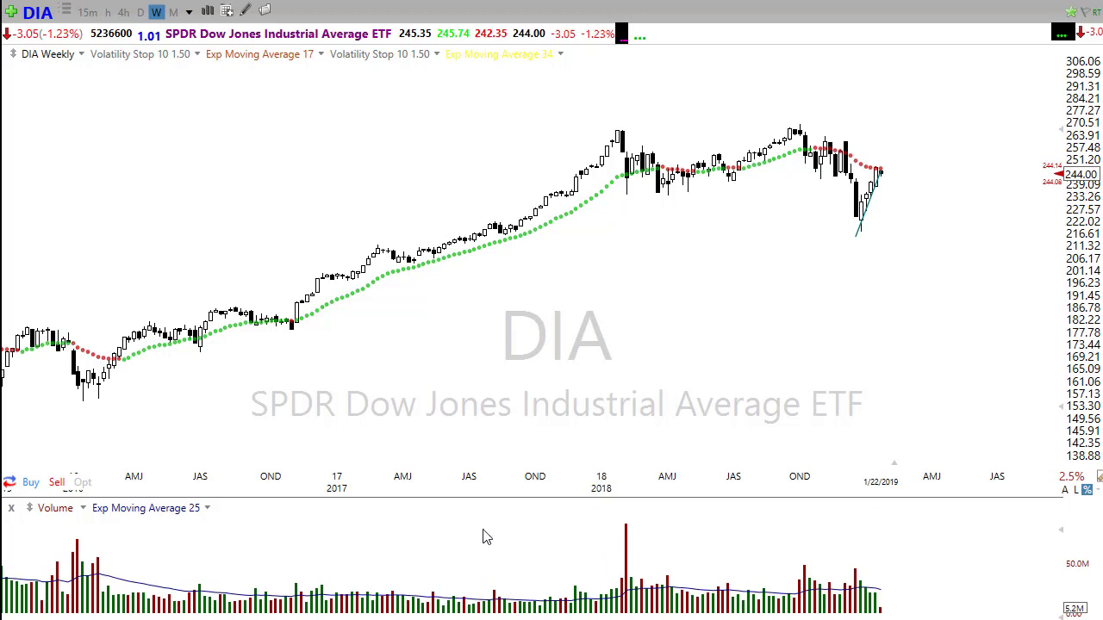
scroll(606, 411, "up", 4)
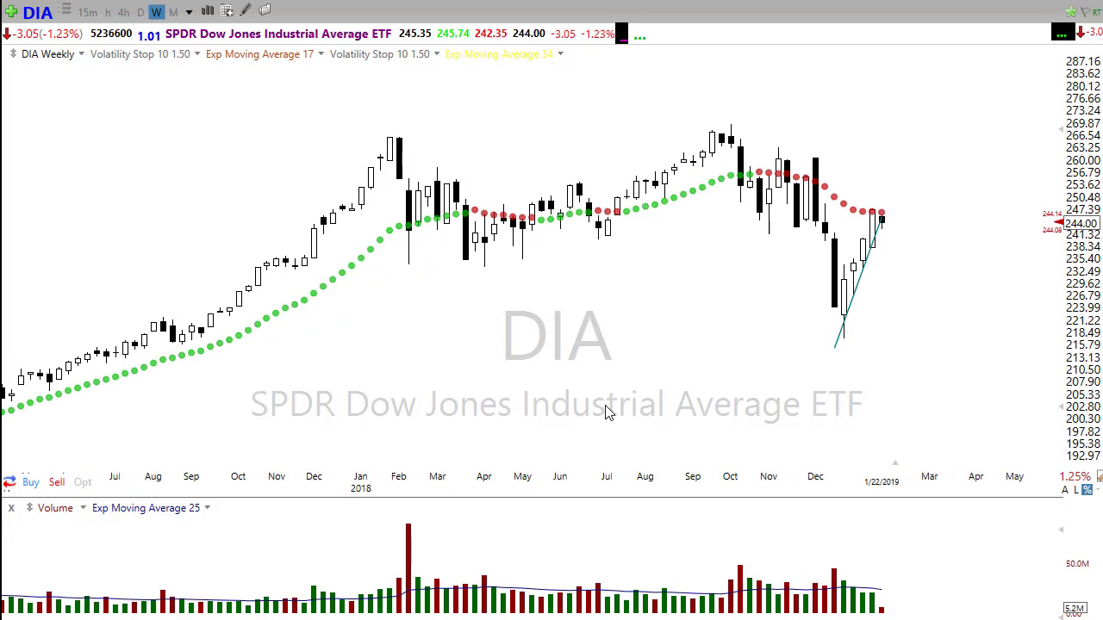
- Change the chart's symbol to F and set it to the daily time frame
type("F")
key("Return")
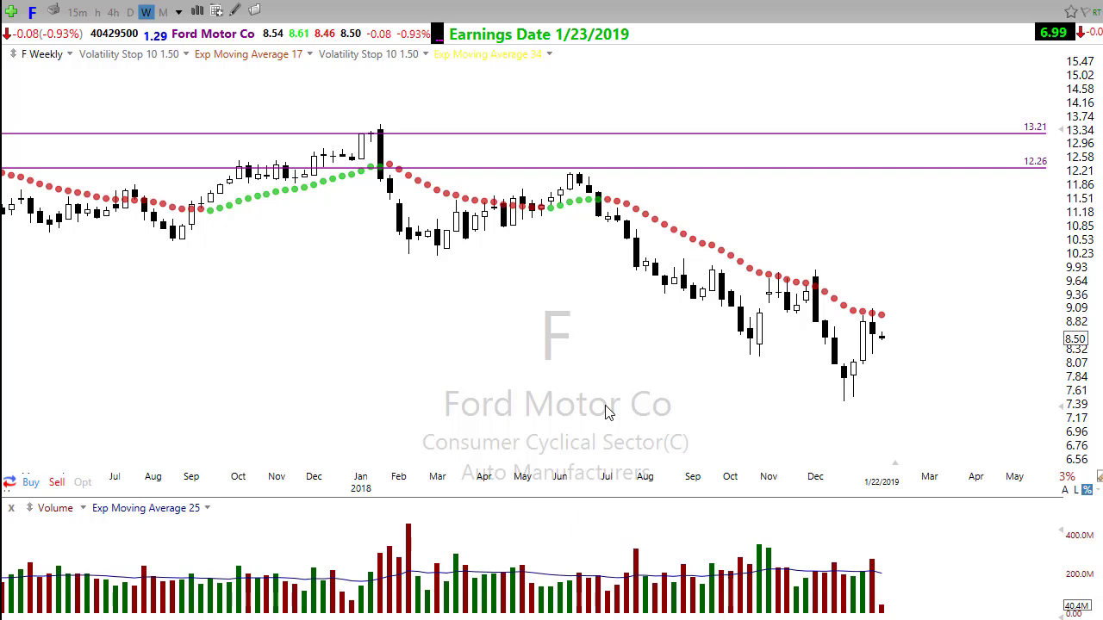
key("d")
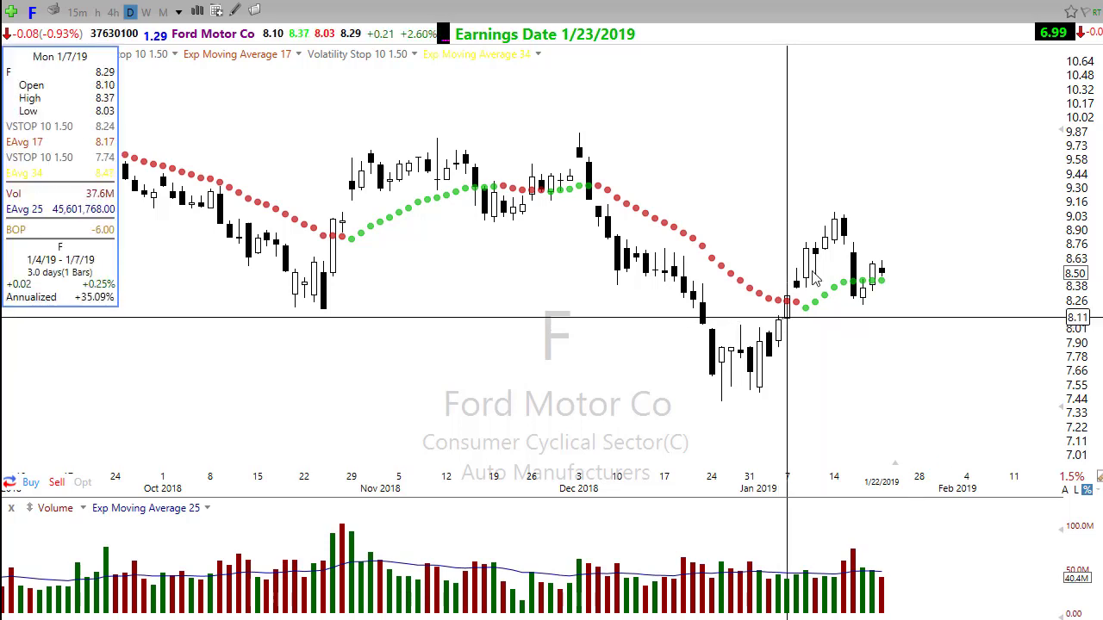
- Draw red arrows on Ford's daily chart for the January rise, the pullback and the small rebound, and clear them
left_click_drag(766, 344, 844, 187)
key("Delete")
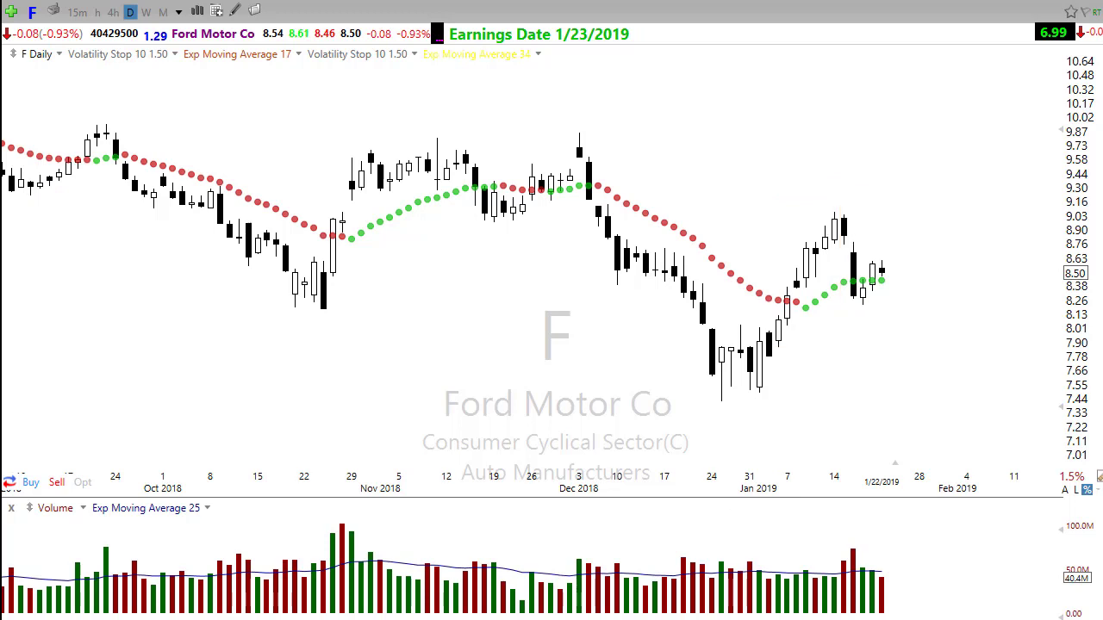
mouse_move(762, 386)
left_mouse_down()
mouse_move(834, 237)
mouse_move(858, 320)
mouse_move(853, 309)
left_mouse_up()
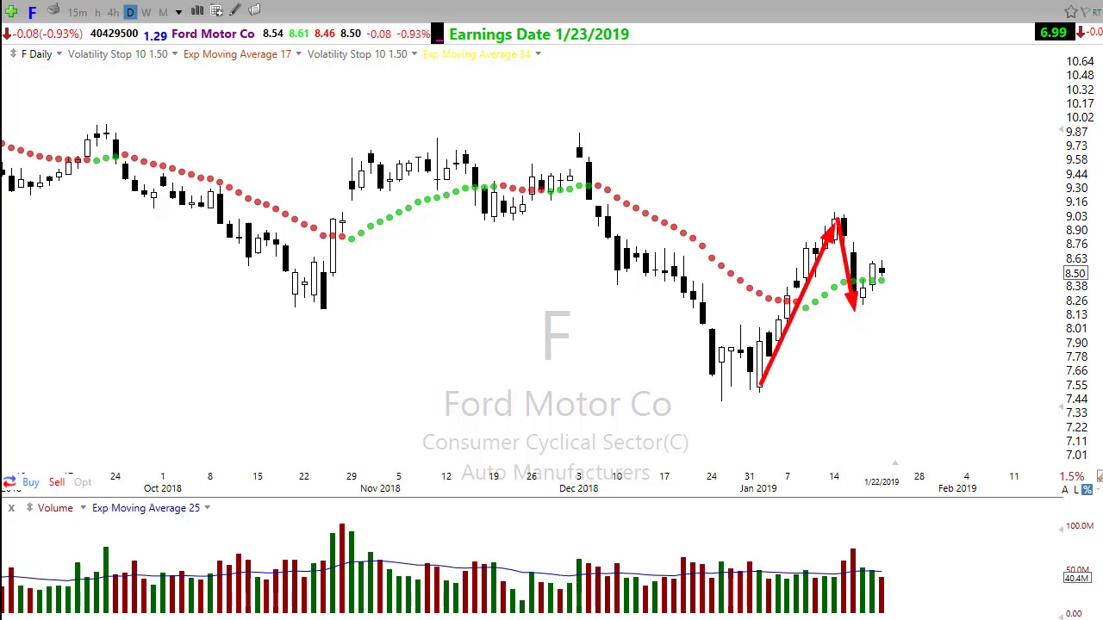
left_click_drag(854, 317, 883, 274)
key("Escape")
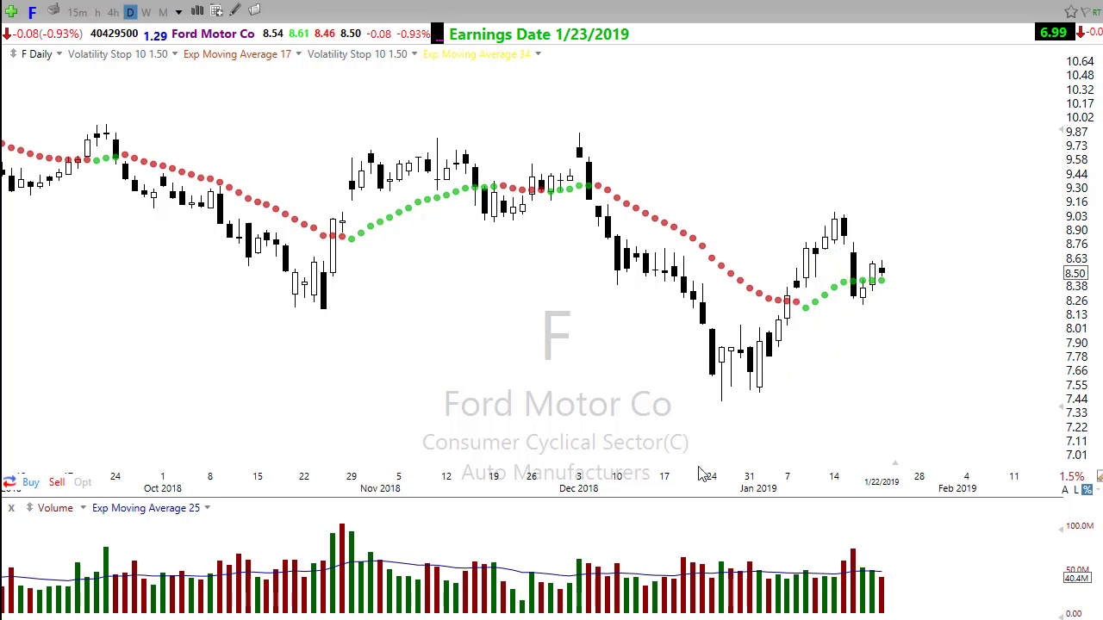
- Draw a descending red arrow from Ford's June 2018 high across the December and January highs, and delete it
scroll(670, 423, "down", 5)
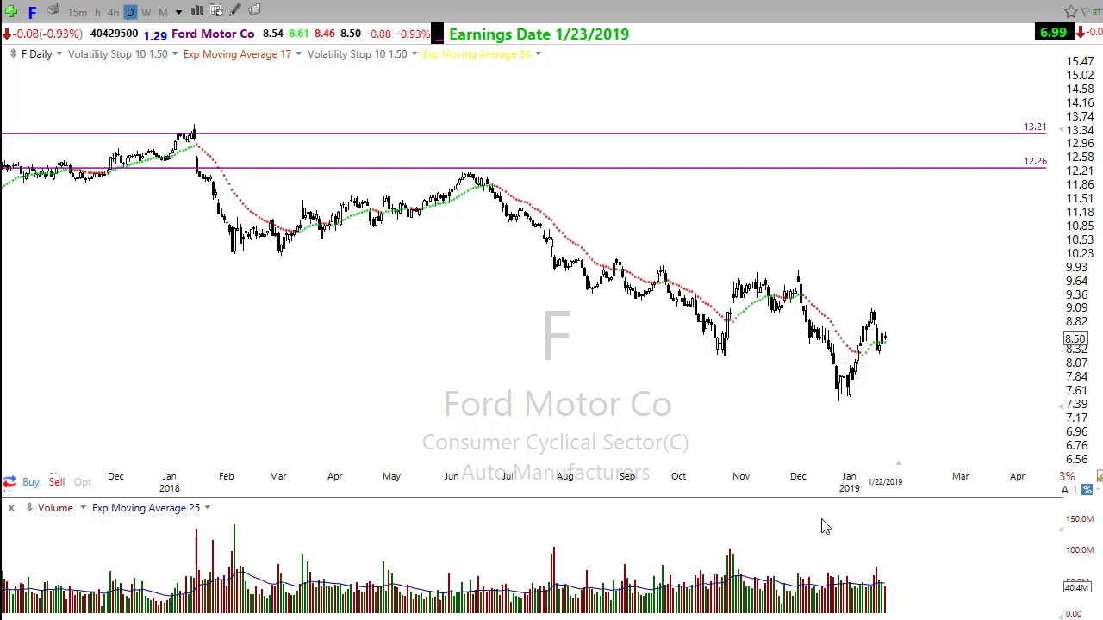
mouse_move(451, 171)
left_mouse_down()
mouse_move(1010, 340)
mouse_move(1031, 361)
left_mouse_up()
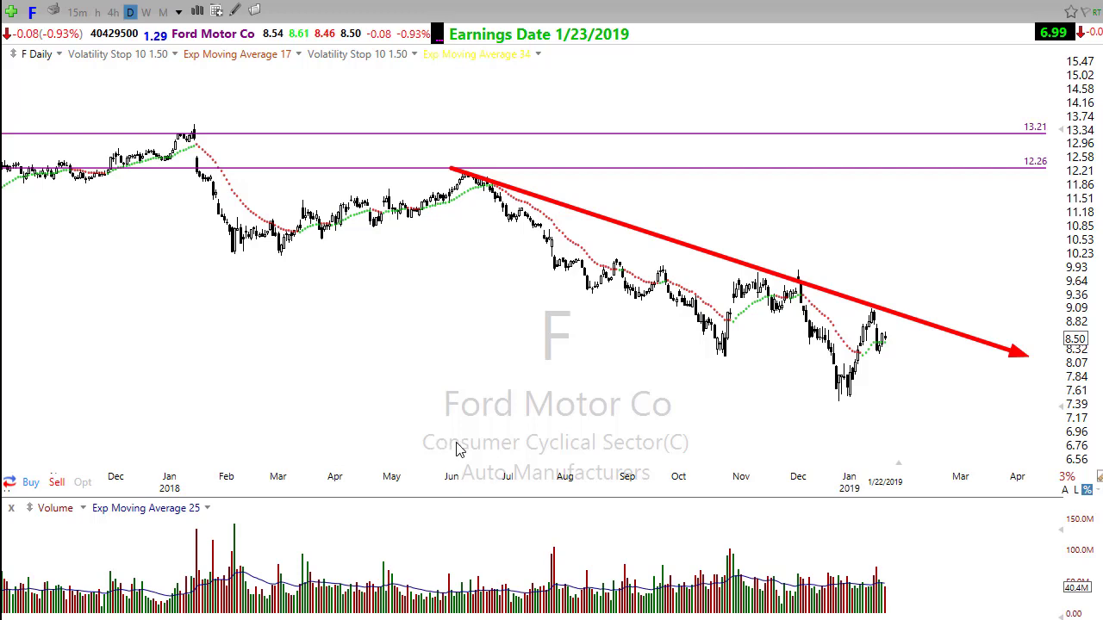
key("Delete")
- Redraw Ford's descending trendline, add zigzag arrows for a possible breakout and retest plus a rising line from the December low, and clear everything
scroll(478, 445, "up", 3)
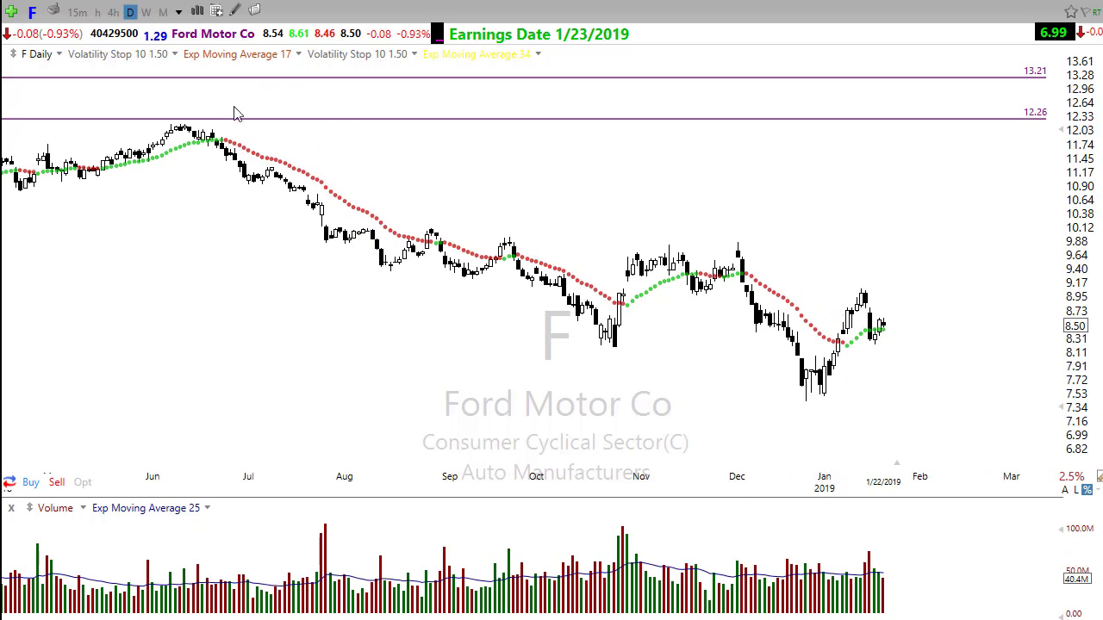
mouse_move(172, 119)
left_mouse_down()
mouse_move(866, 236)
mouse_move(1037, 337)
mouse_move(1025, 345)
left_mouse_up()
mouse_move(872, 339)
left_mouse_down()
mouse_move(942, 276)
mouse_move(972, 303)
mouse_move(1014, 261)
left_mouse_up()
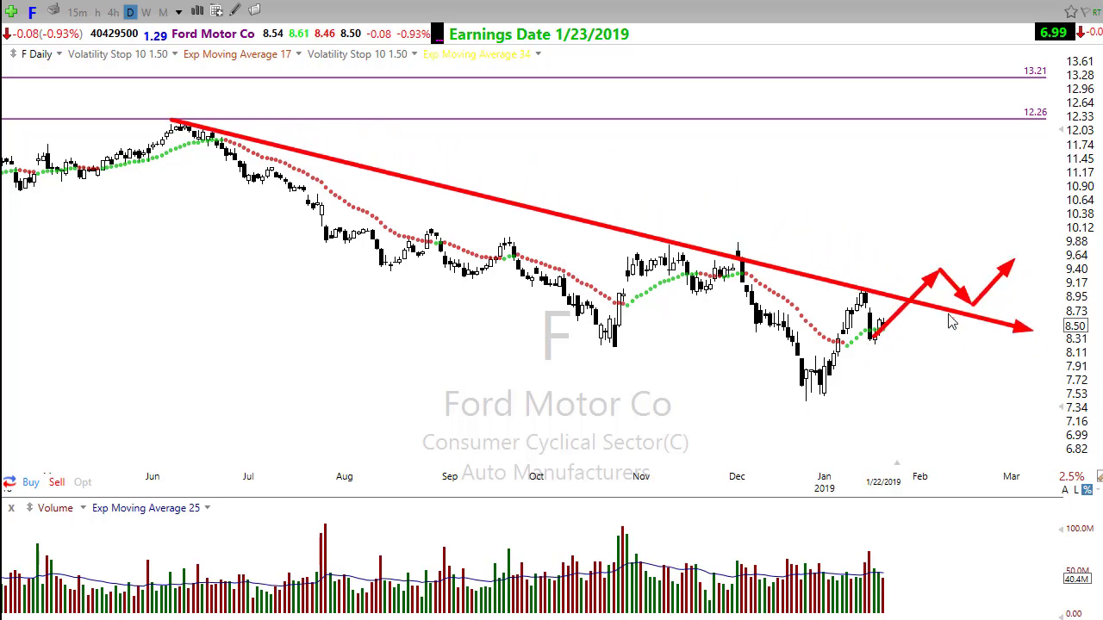
mouse_move(807, 398)
left_mouse_down()
mouse_move(922, 326)
mouse_move(1082, 250)
left_mouse_up()
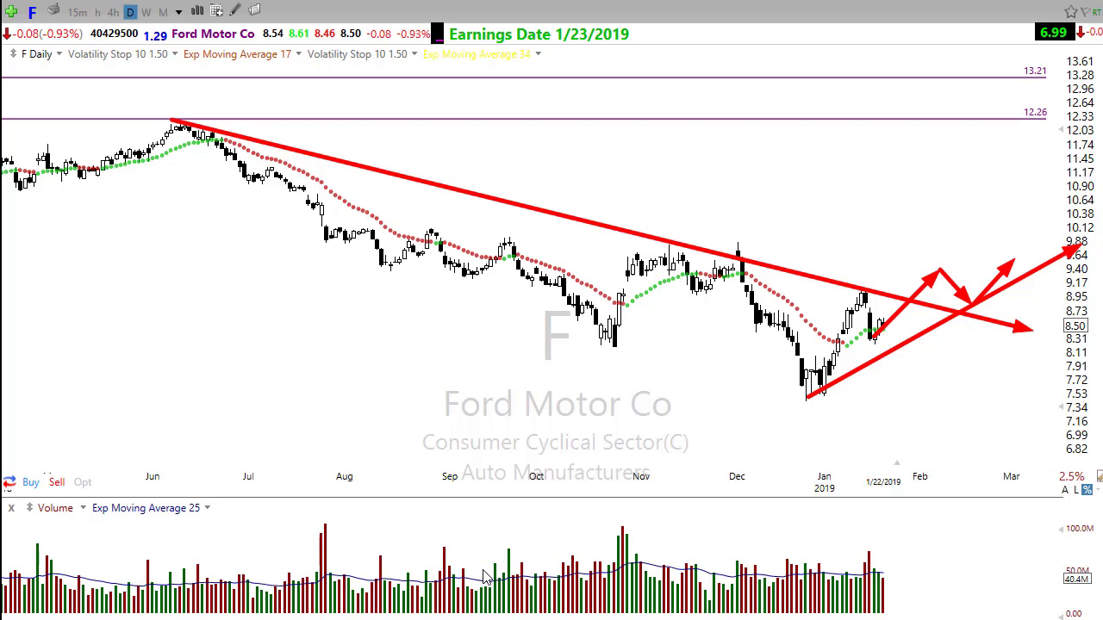
key("Delete")
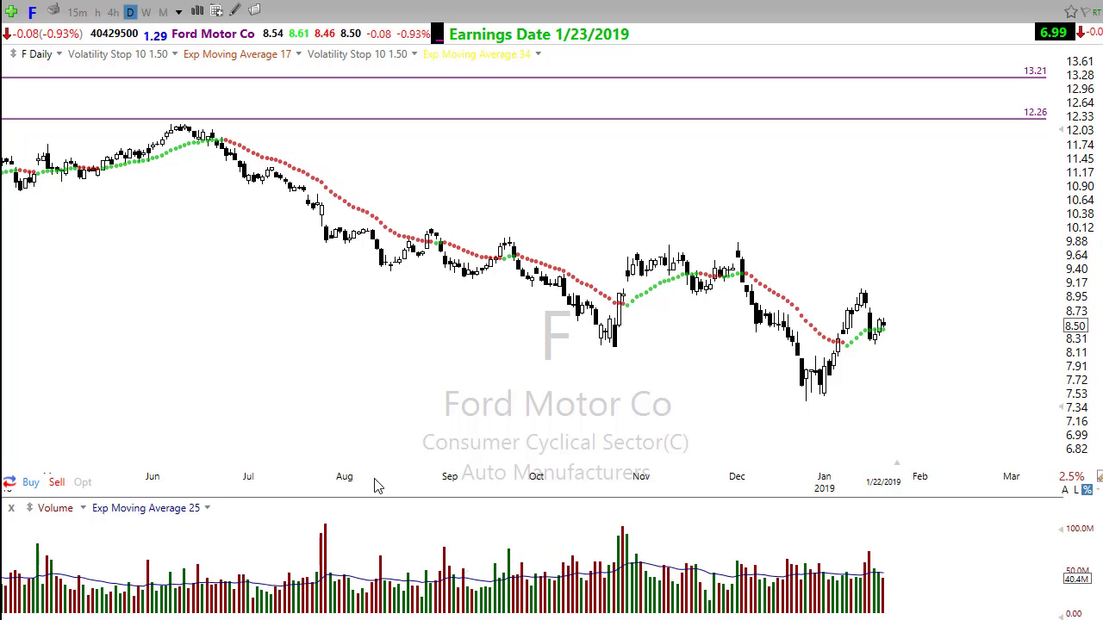
- Circle the latest Ford daily bars and the space after them in green, and clear the circles
scroll(375, 485, "up", 8)
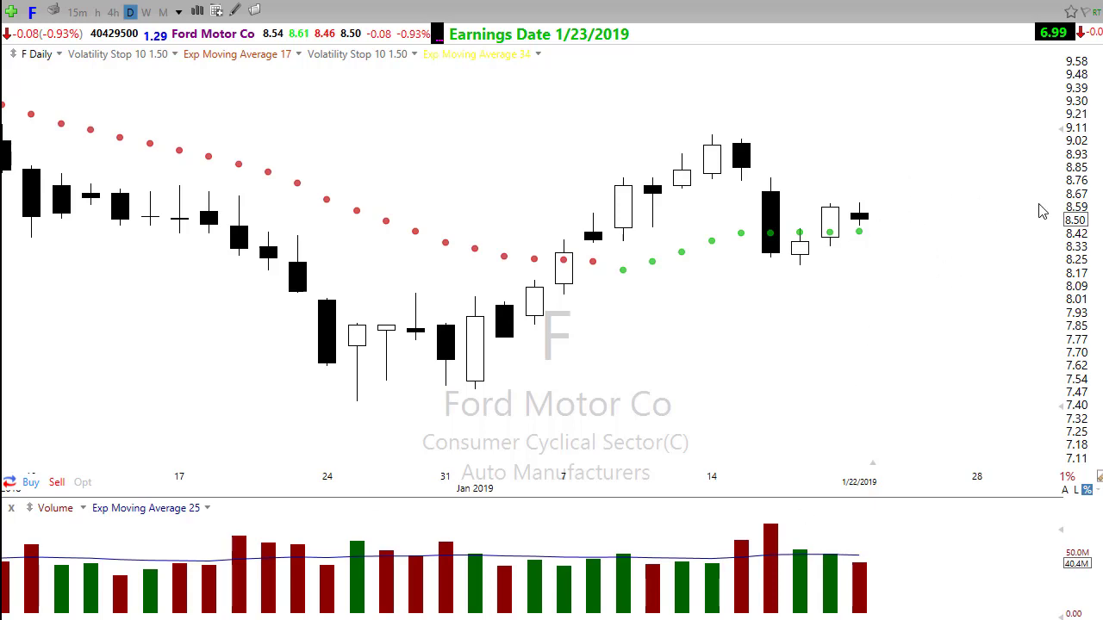
mouse_move(978, 202)
left_mouse_down()
mouse_move(929, 148)
mouse_move(933, 286)
mouse_move(896, 263)
left_mouse_up()
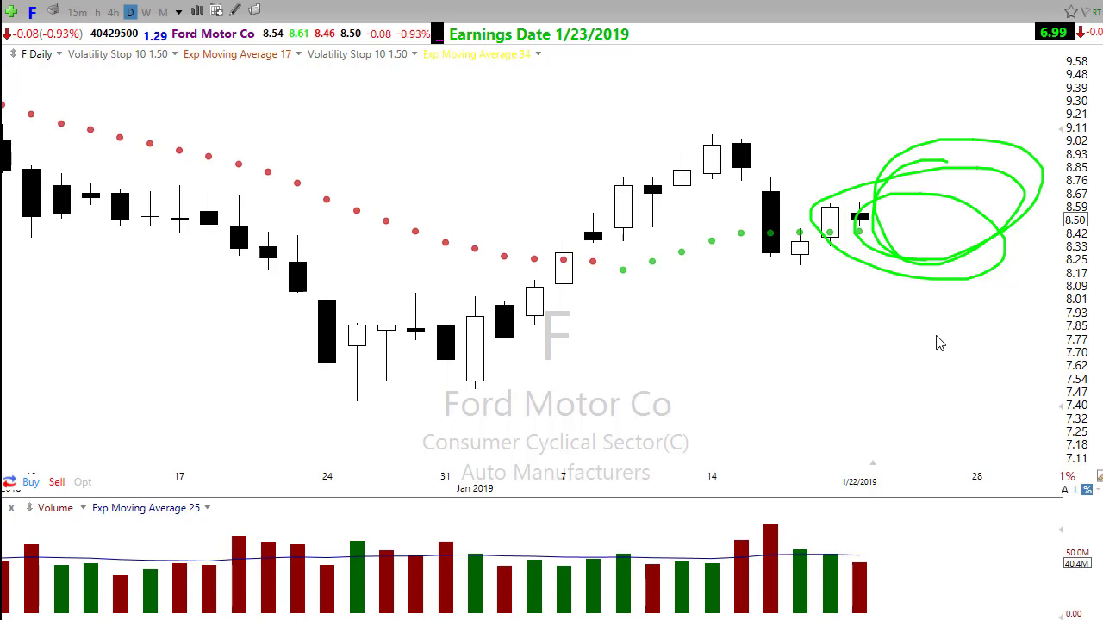
key("Escape")
- On the longer daily Ford history, draw the red downtrend arrow from June 2018 to beyond January 2019 again, and remove it
scroll(734, 374, "down", 6)
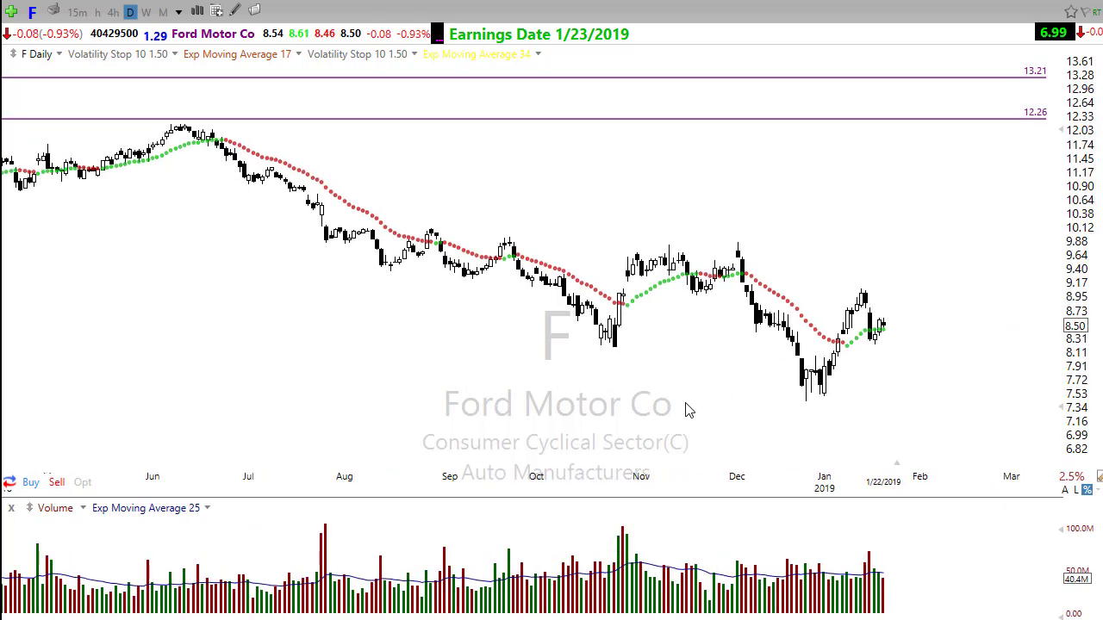
scroll(686, 409, "up", 2)
scroll(569, 553, "down", 3)
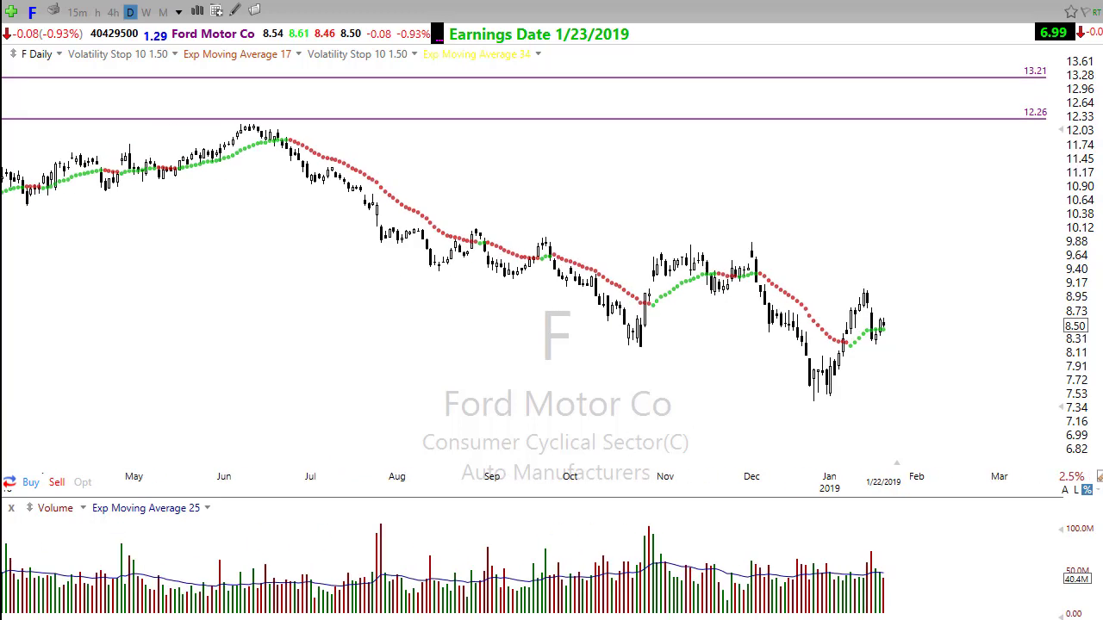
mouse_move(253, 129)
left_mouse_down()
mouse_move(522, 182)
mouse_move(965, 320)
left_mouse_up()
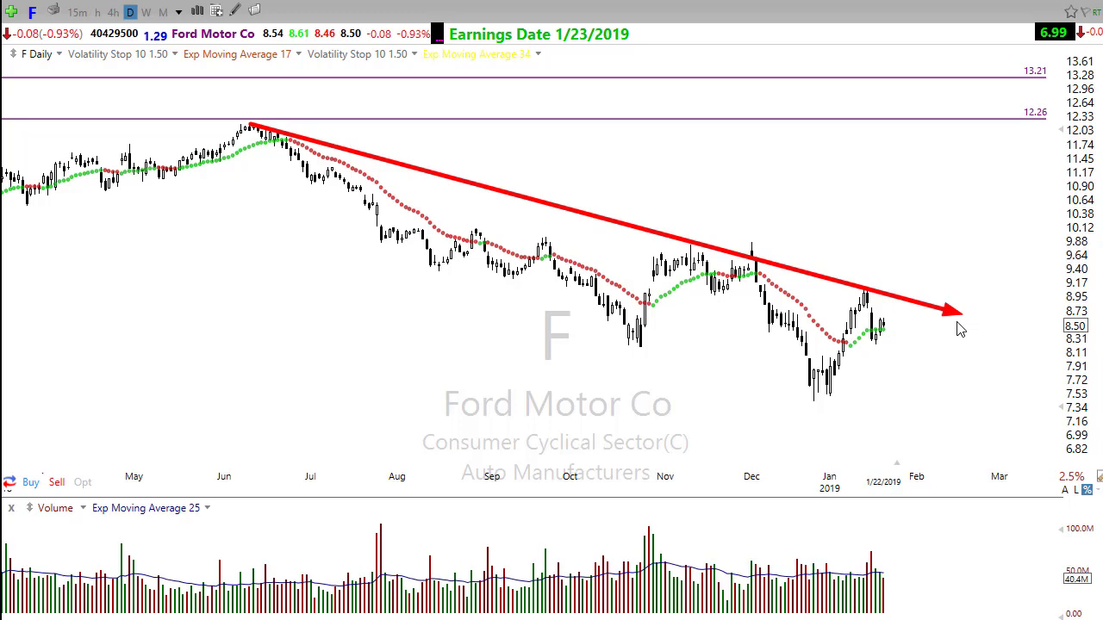
key("Delete")
scroll(603, 371, "up", 4)
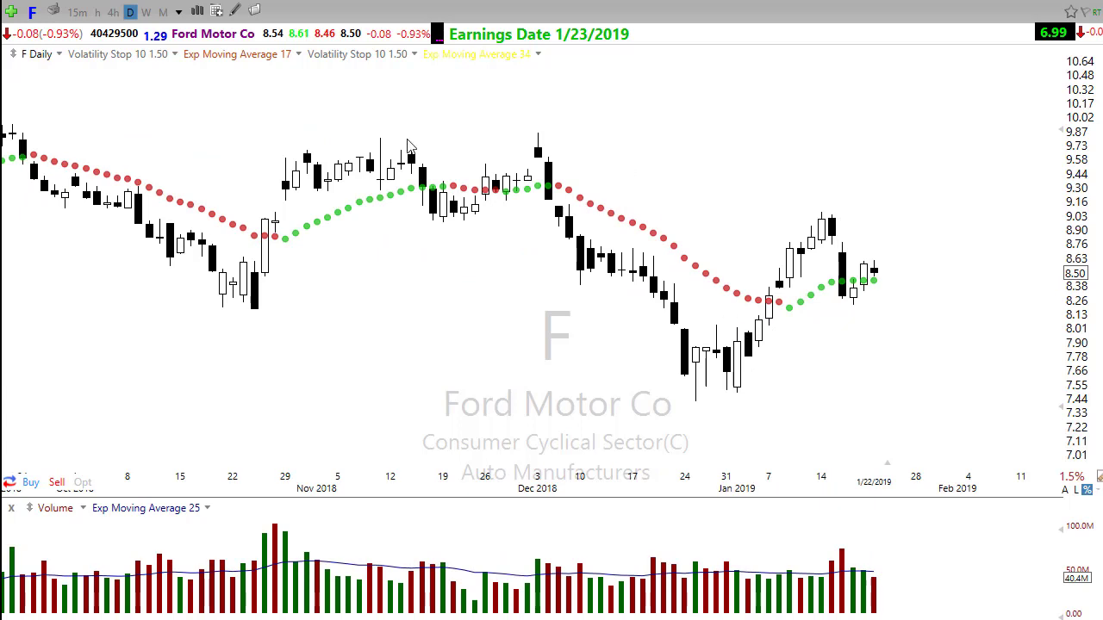
- Show Ford's 4-hour chart and switch to the hourly chart, covering late December 2018 through January 22, 2019
left_click(112, 11)
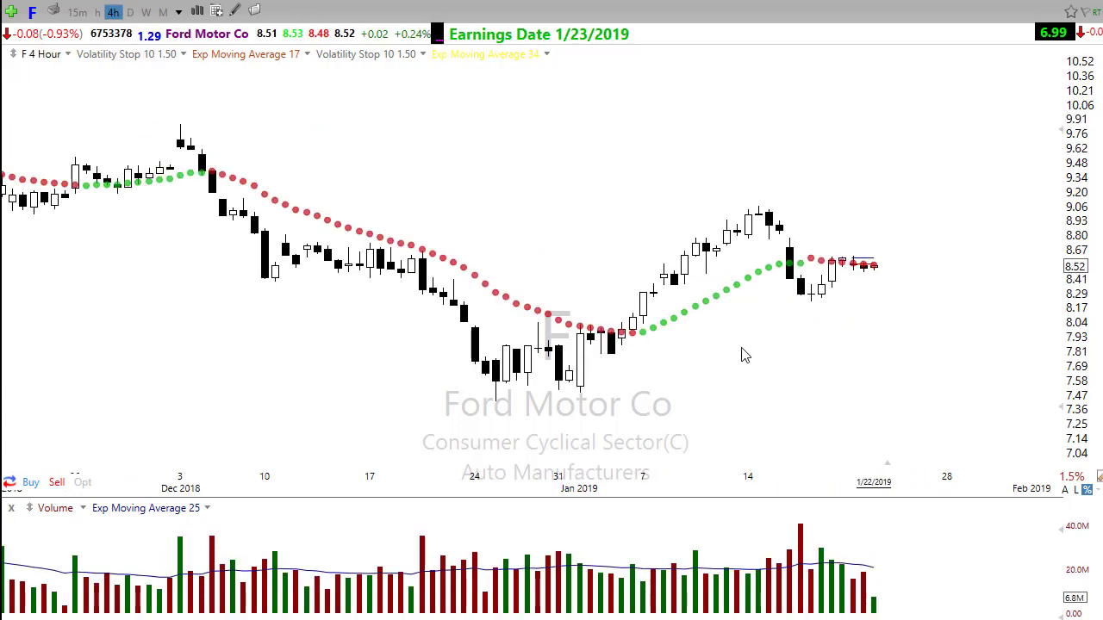
scroll(780, 366, "down", 2)
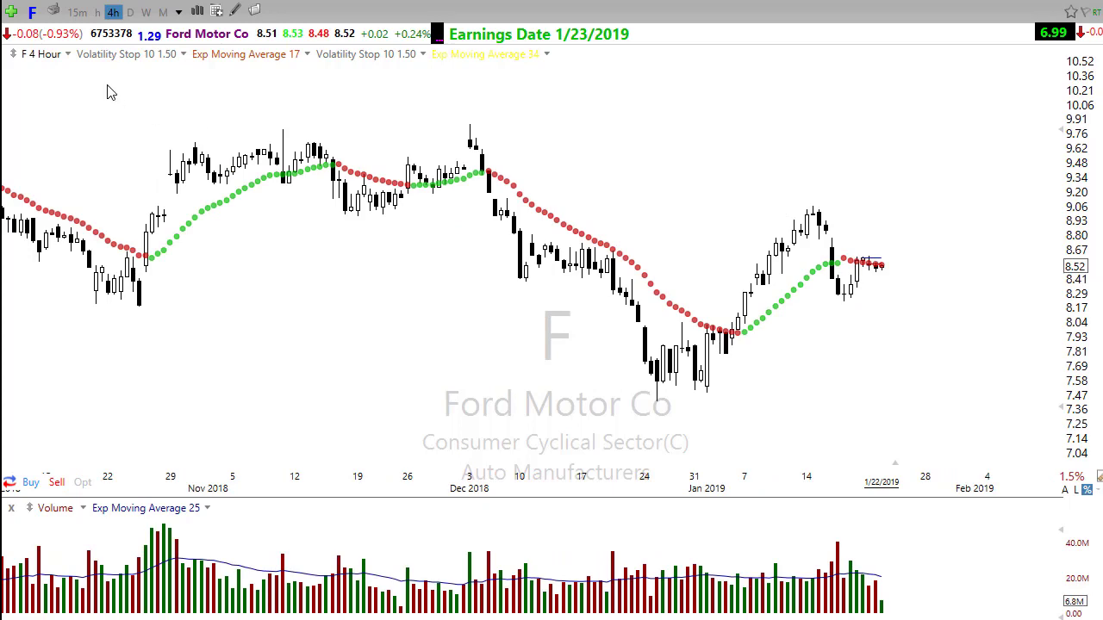
left_click(97, 11)
scroll(676, 325, "down", 1)
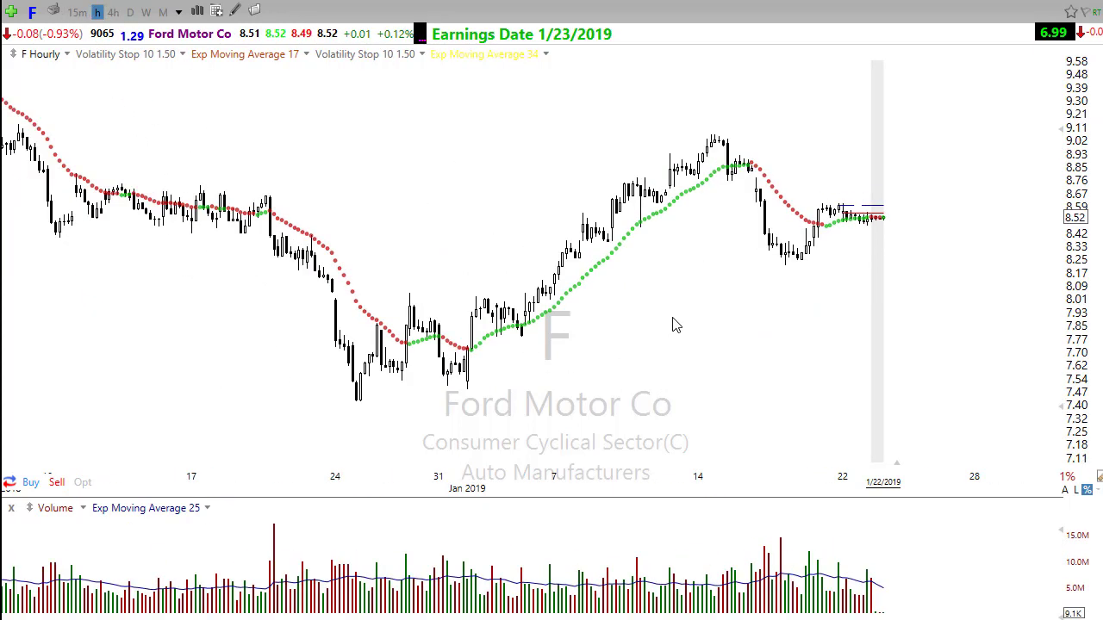
scroll(675, 325, "up", 2)
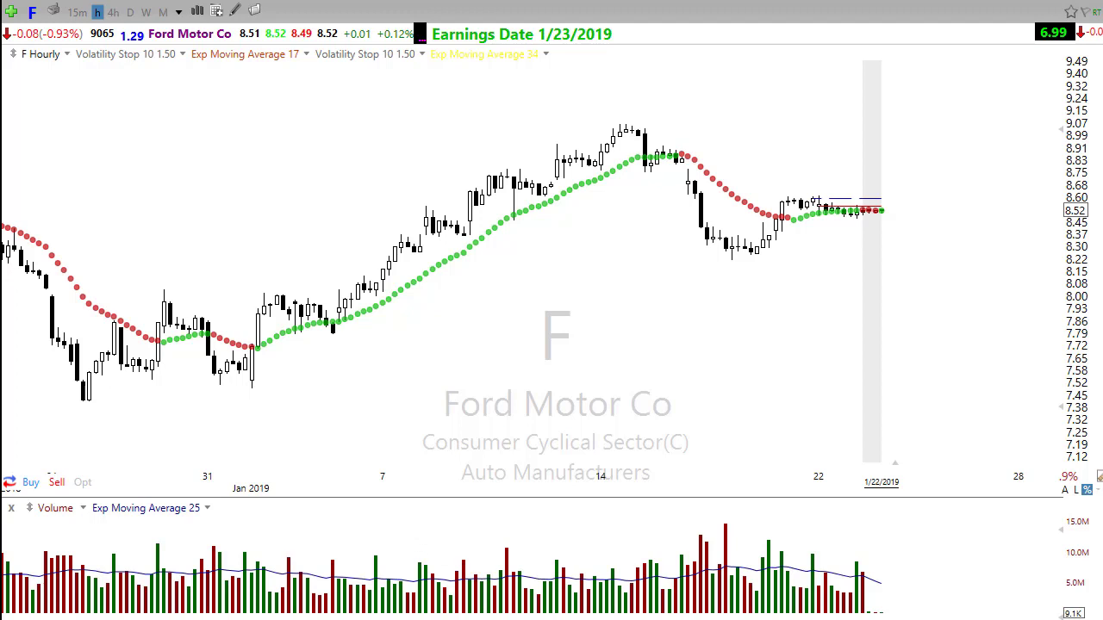
- Trace the hourly mid-January drop, rounded bottom, rebound and sideways base past the latest bar with red arrows, and clear them
left_click_drag(684, 202, 691, 246)
mouse_move(703, 246)
left_mouse_down()
mouse_move(739, 260)
mouse_move(793, 242)
left_mouse_up()
mouse_move(791, 234)
left_mouse_down()
mouse_move(807, 221)
mouse_move(932, 216)
left_mouse_up()
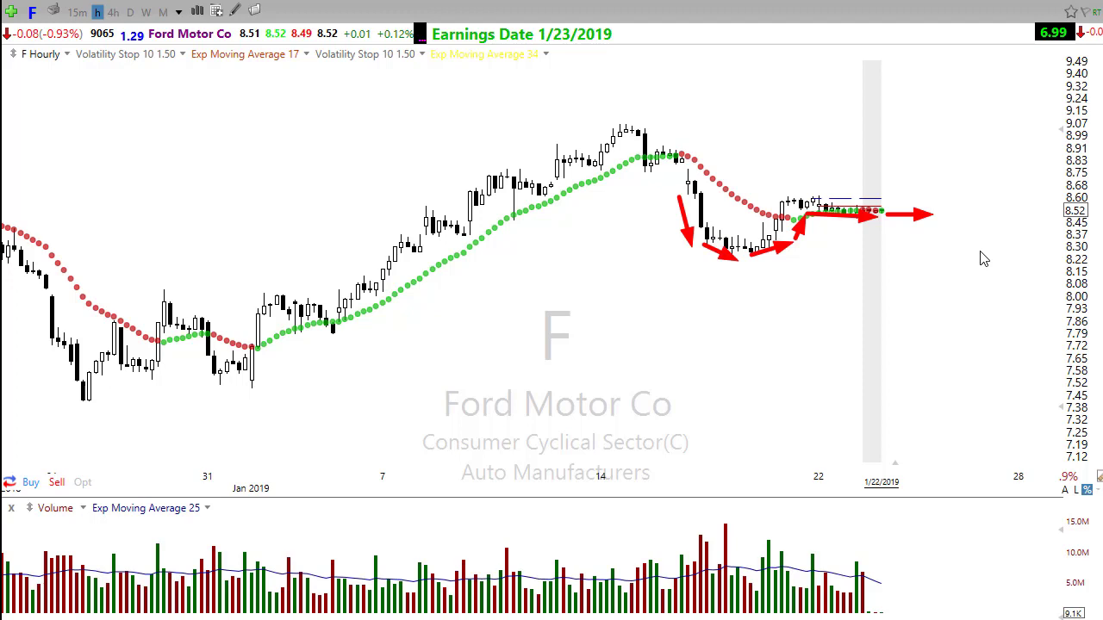
key("Escape")
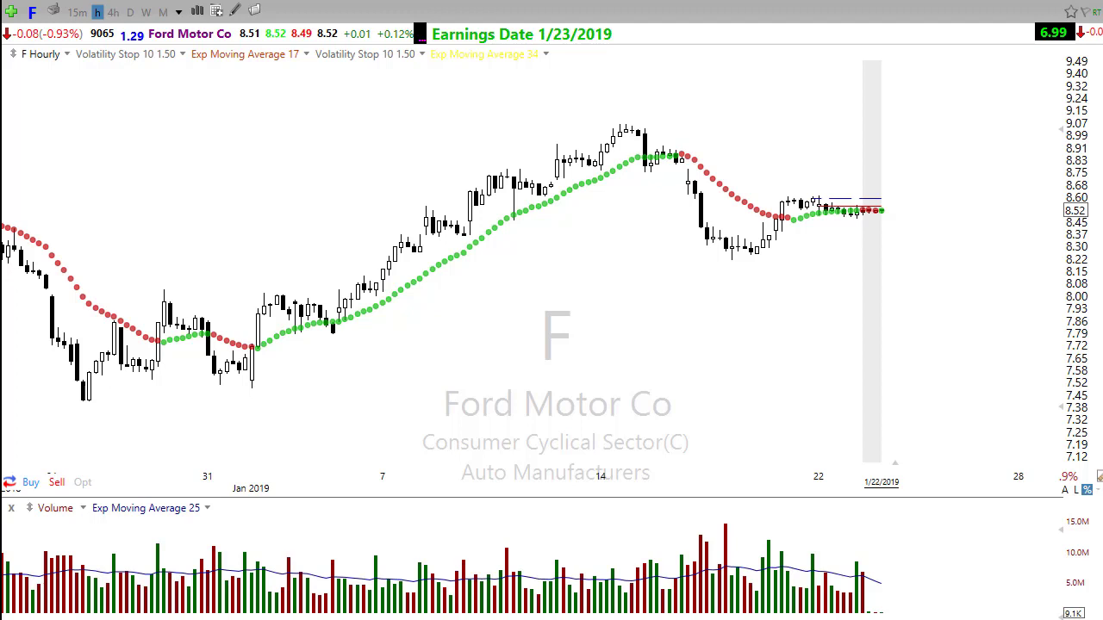
- Mark the mid-January drop, rebound and base and the similar early-January pattern with red arrows and rising support lines, and clear all drawings
mouse_move(689, 198)
left_mouse_down()
mouse_move(746, 255)
mouse_move(779, 206)
mouse_move(885, 217)
mouse_move(866, 244)
mouse_move(890, 192)
left_mouse_up()
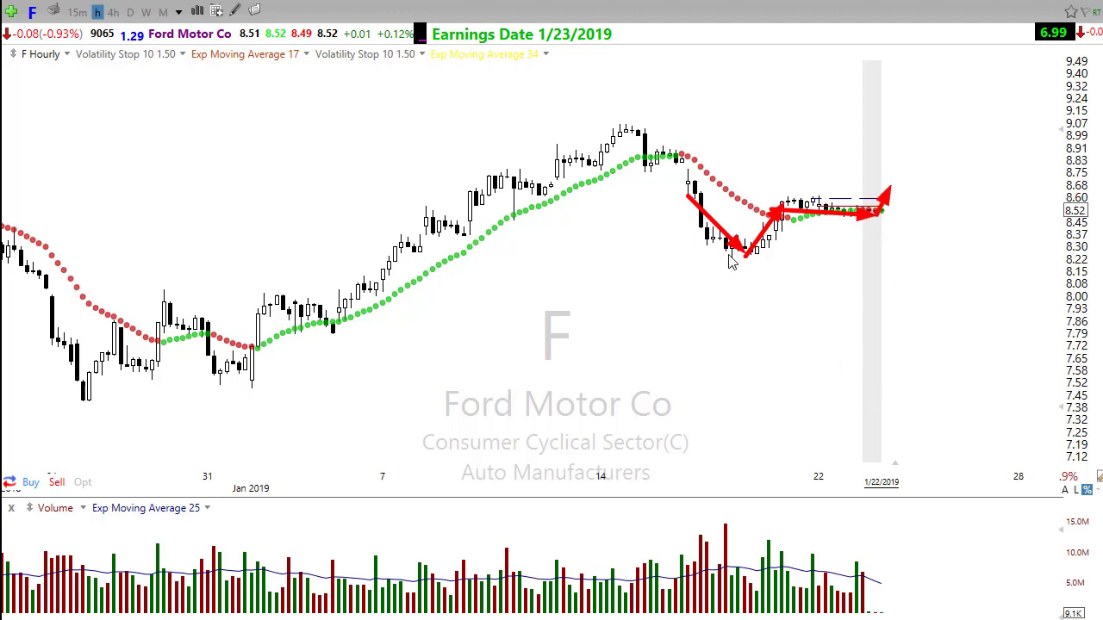
left_click_drag(731, 260, 918, 205)
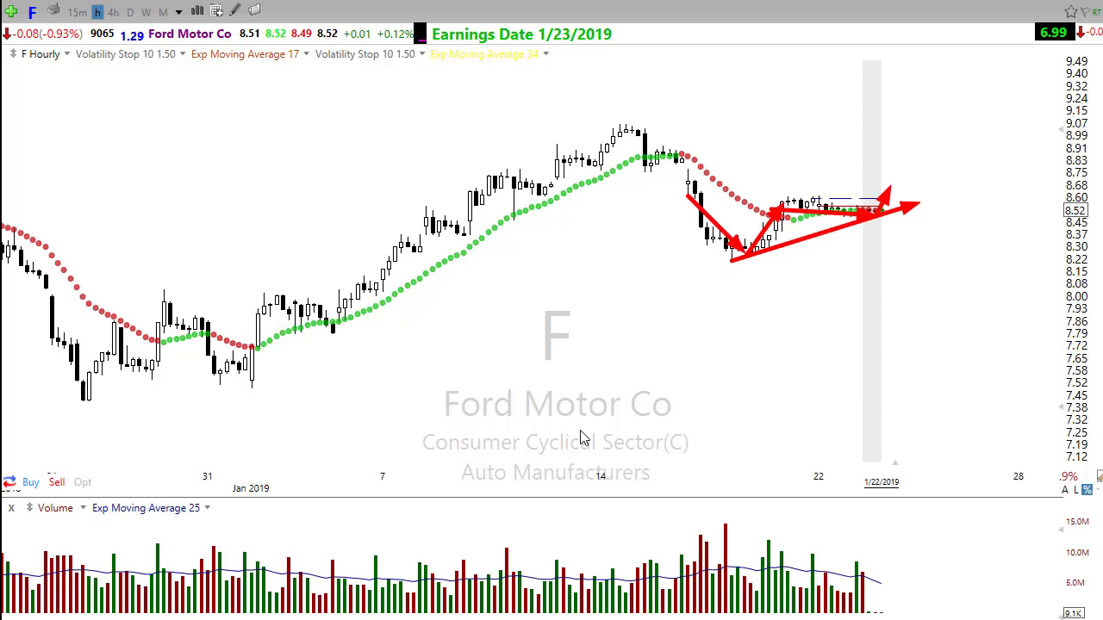
mouse_move(253, 398)
left_mouse_down()
mouse_move(267, 291)
mouse_move(343, 339)
left_mouse_up()
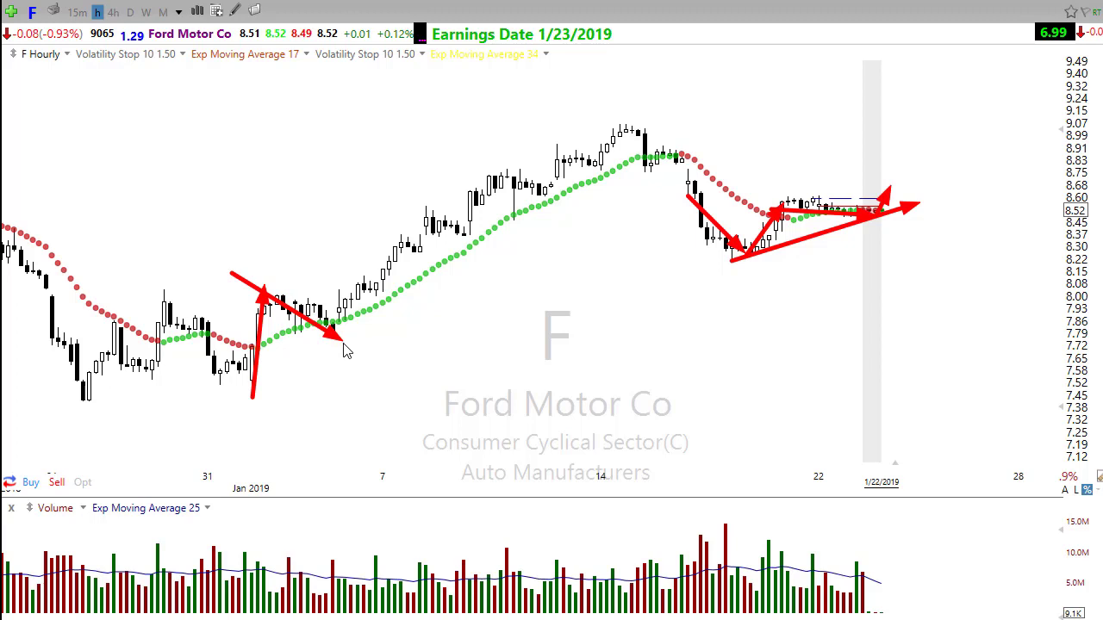
mouse_move(485, 472)
left_mouse_down()
mouse_move(345, 323)
mouse_move(358, 290)
left_mouse_up()
left_click_drag(218, 383, 411, 296)
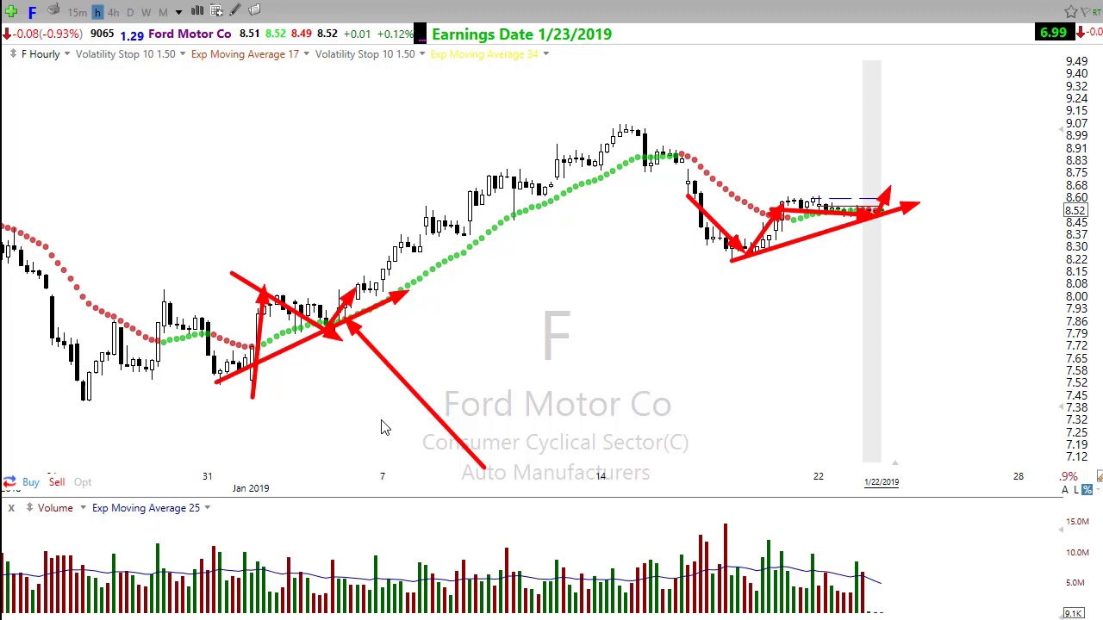
key("Escape")
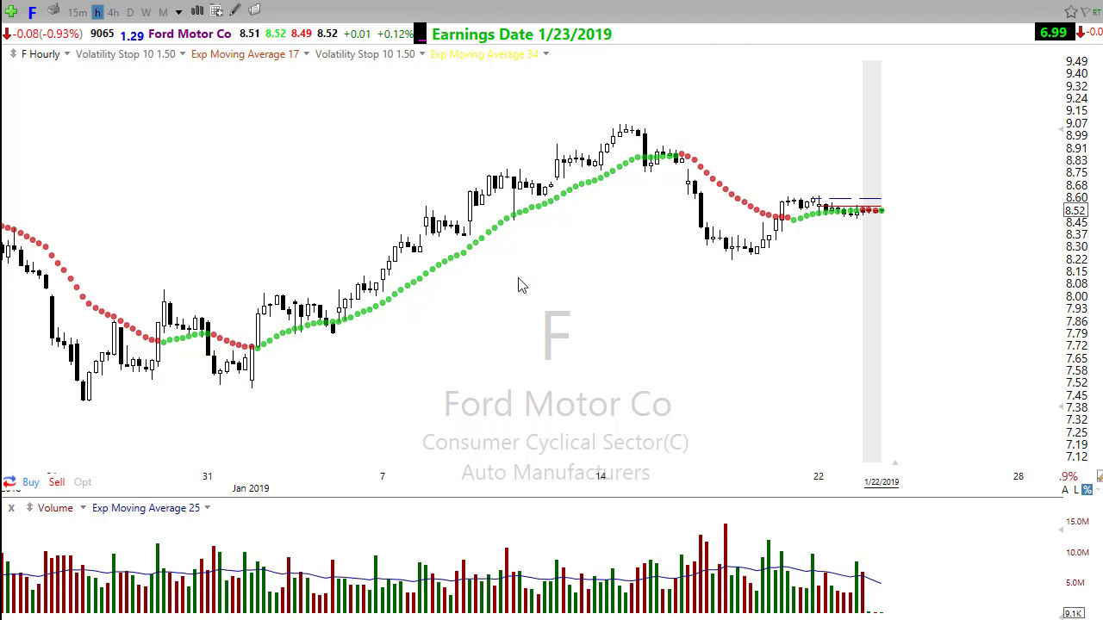
- Return Ford to the daily chart and extend the visible history back to before April 2018
left_click(130, 12)
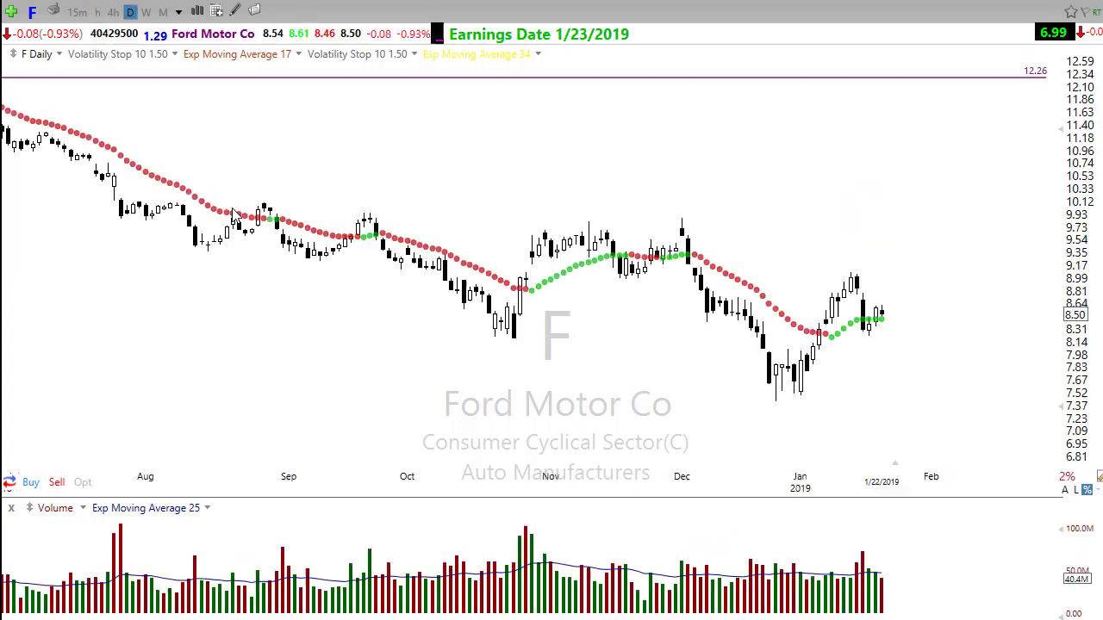
scroll(580, 377, "down", 2)
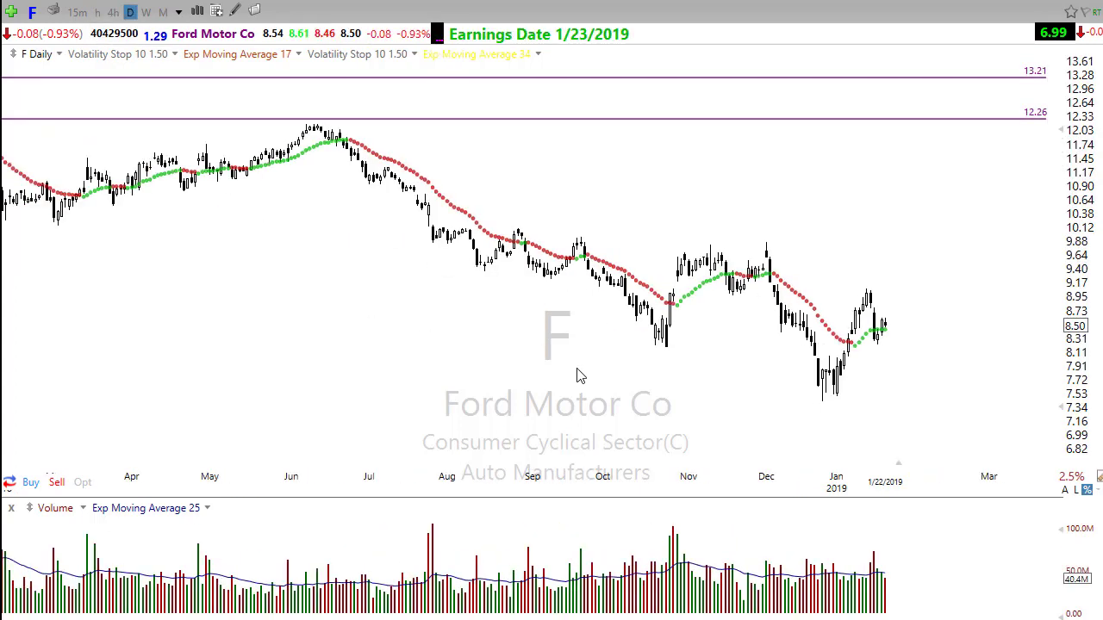